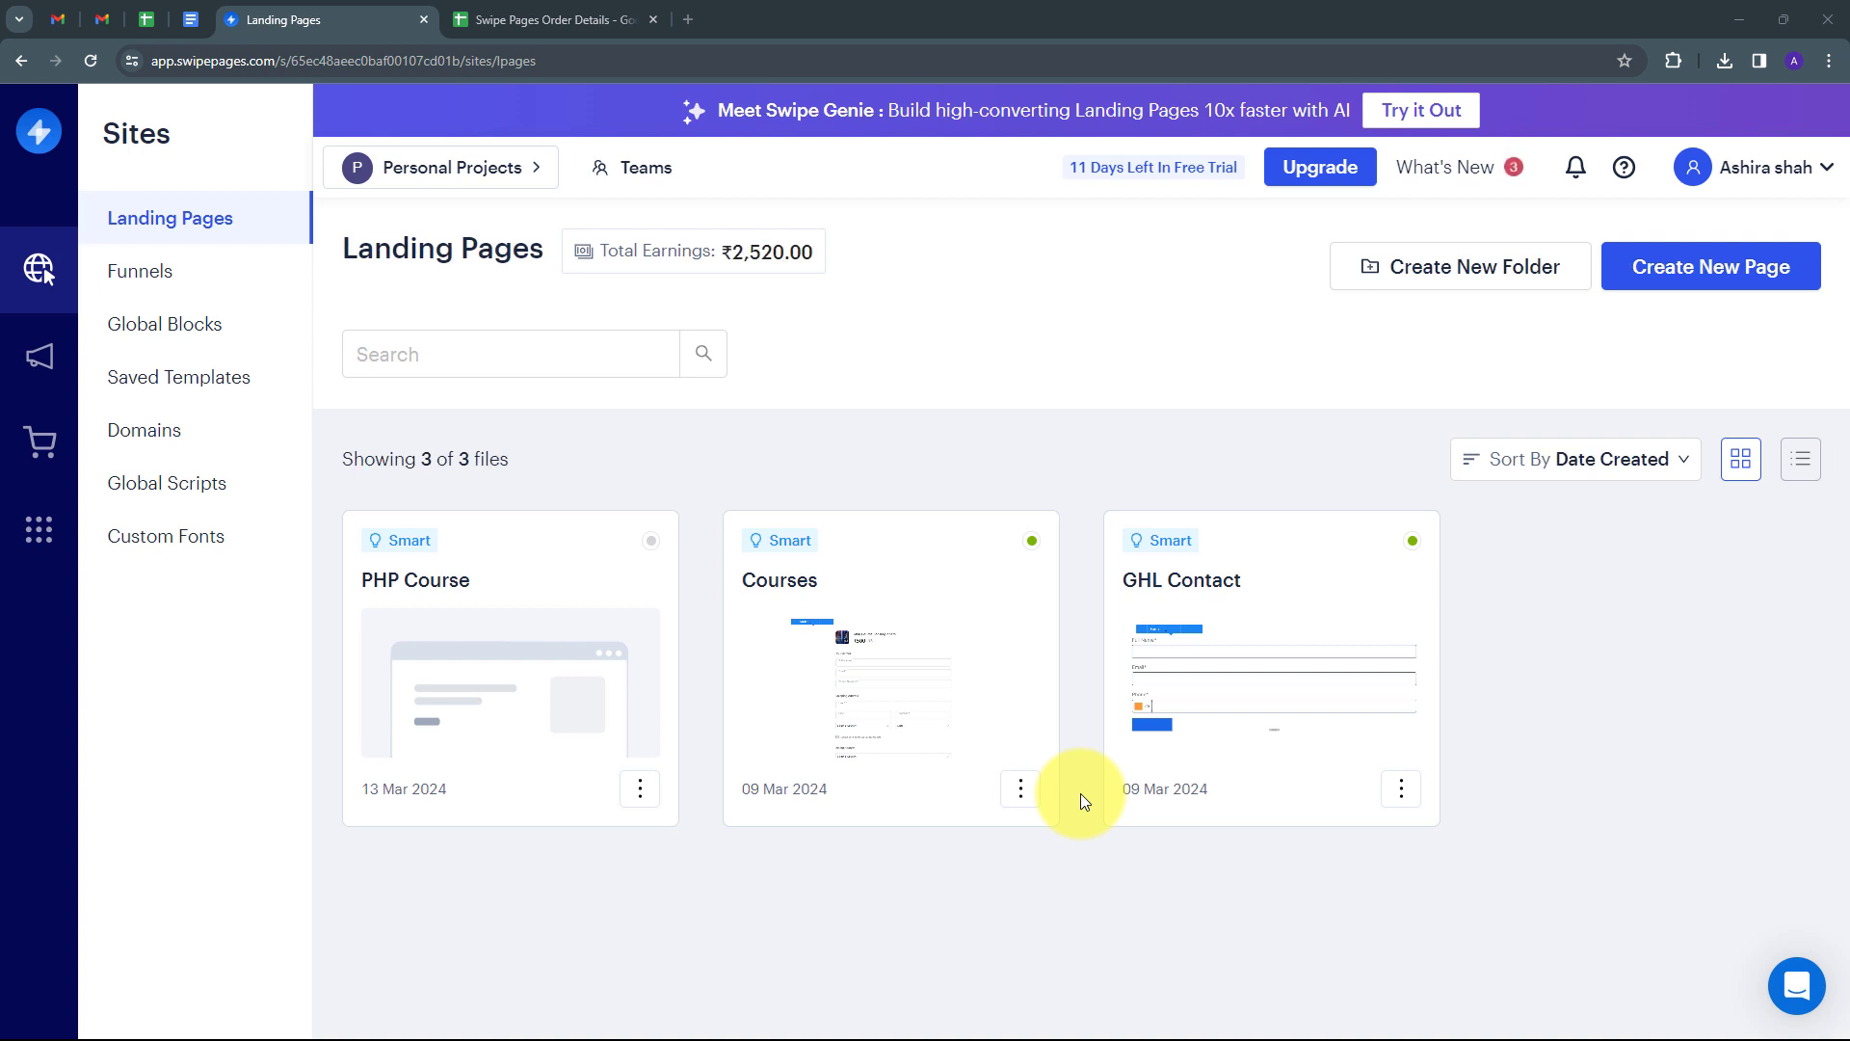
Check the Swipe Pages Order Details sheet against the Landing Pages tab, then start a new browser tab.
click(496, 20)
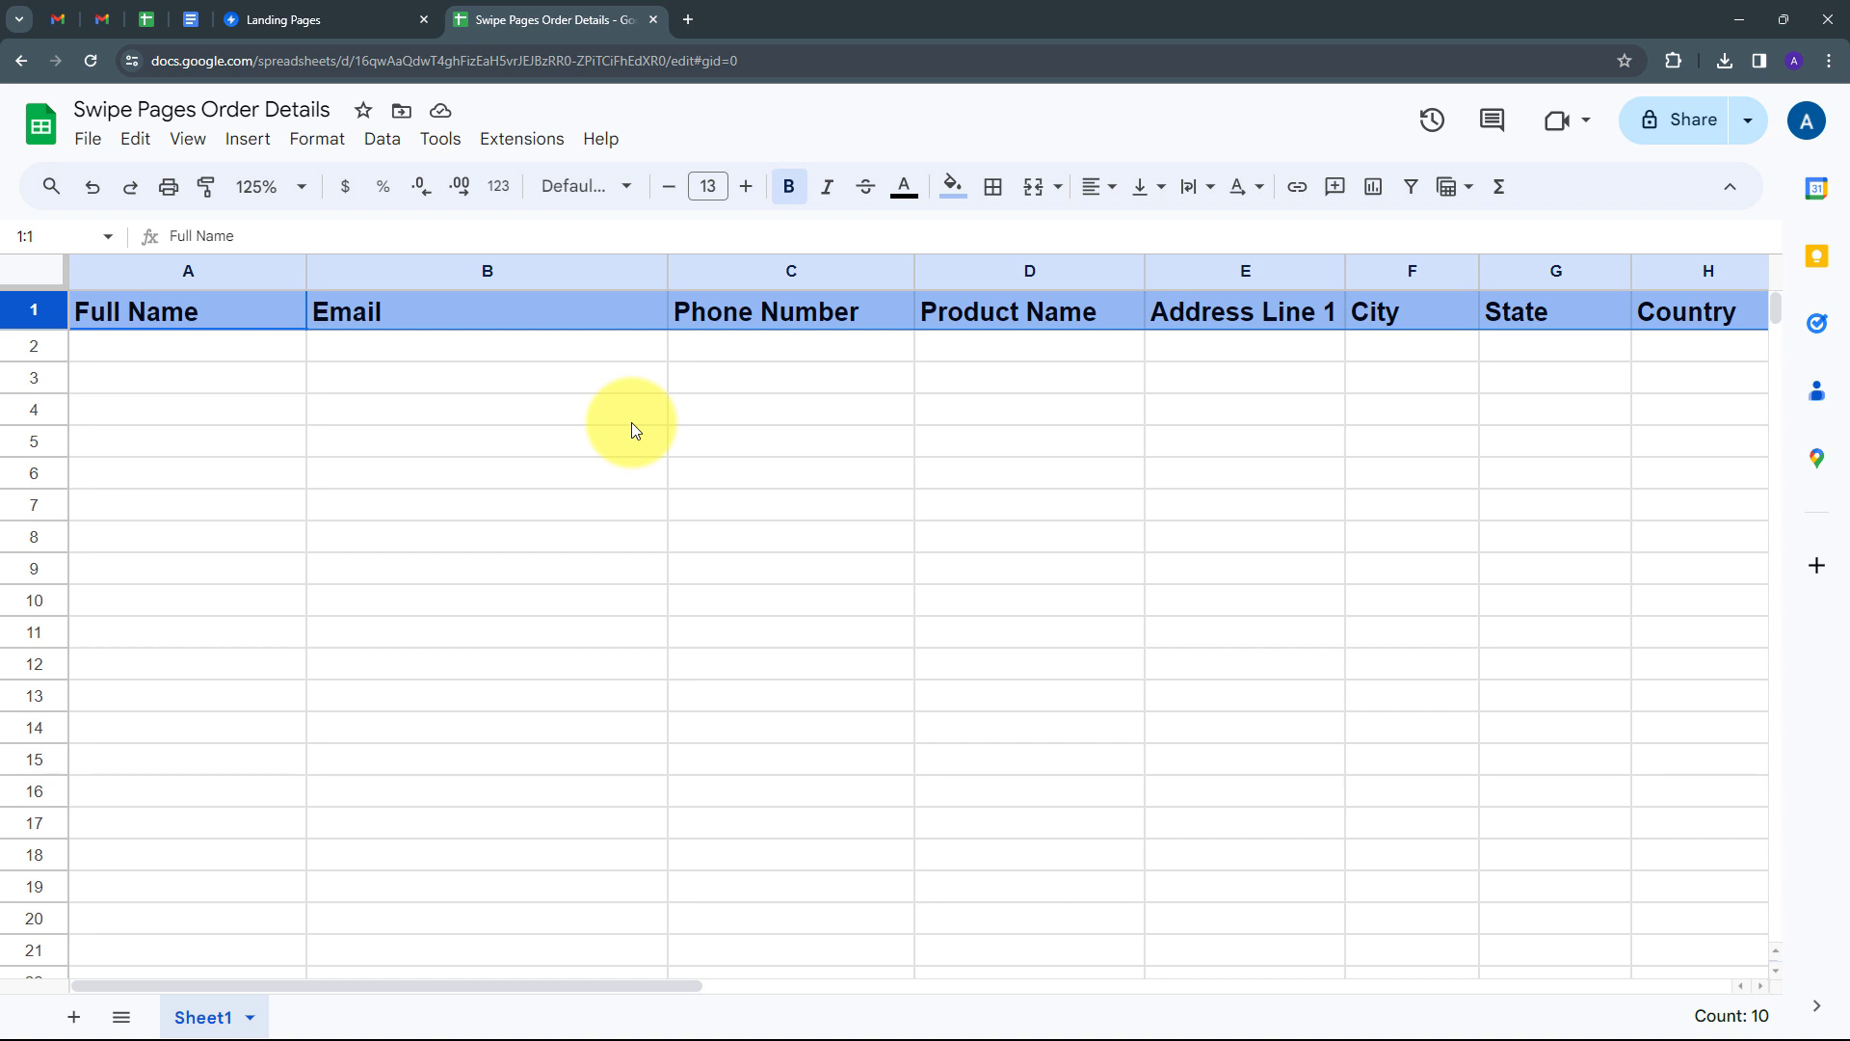
click(318, 15)
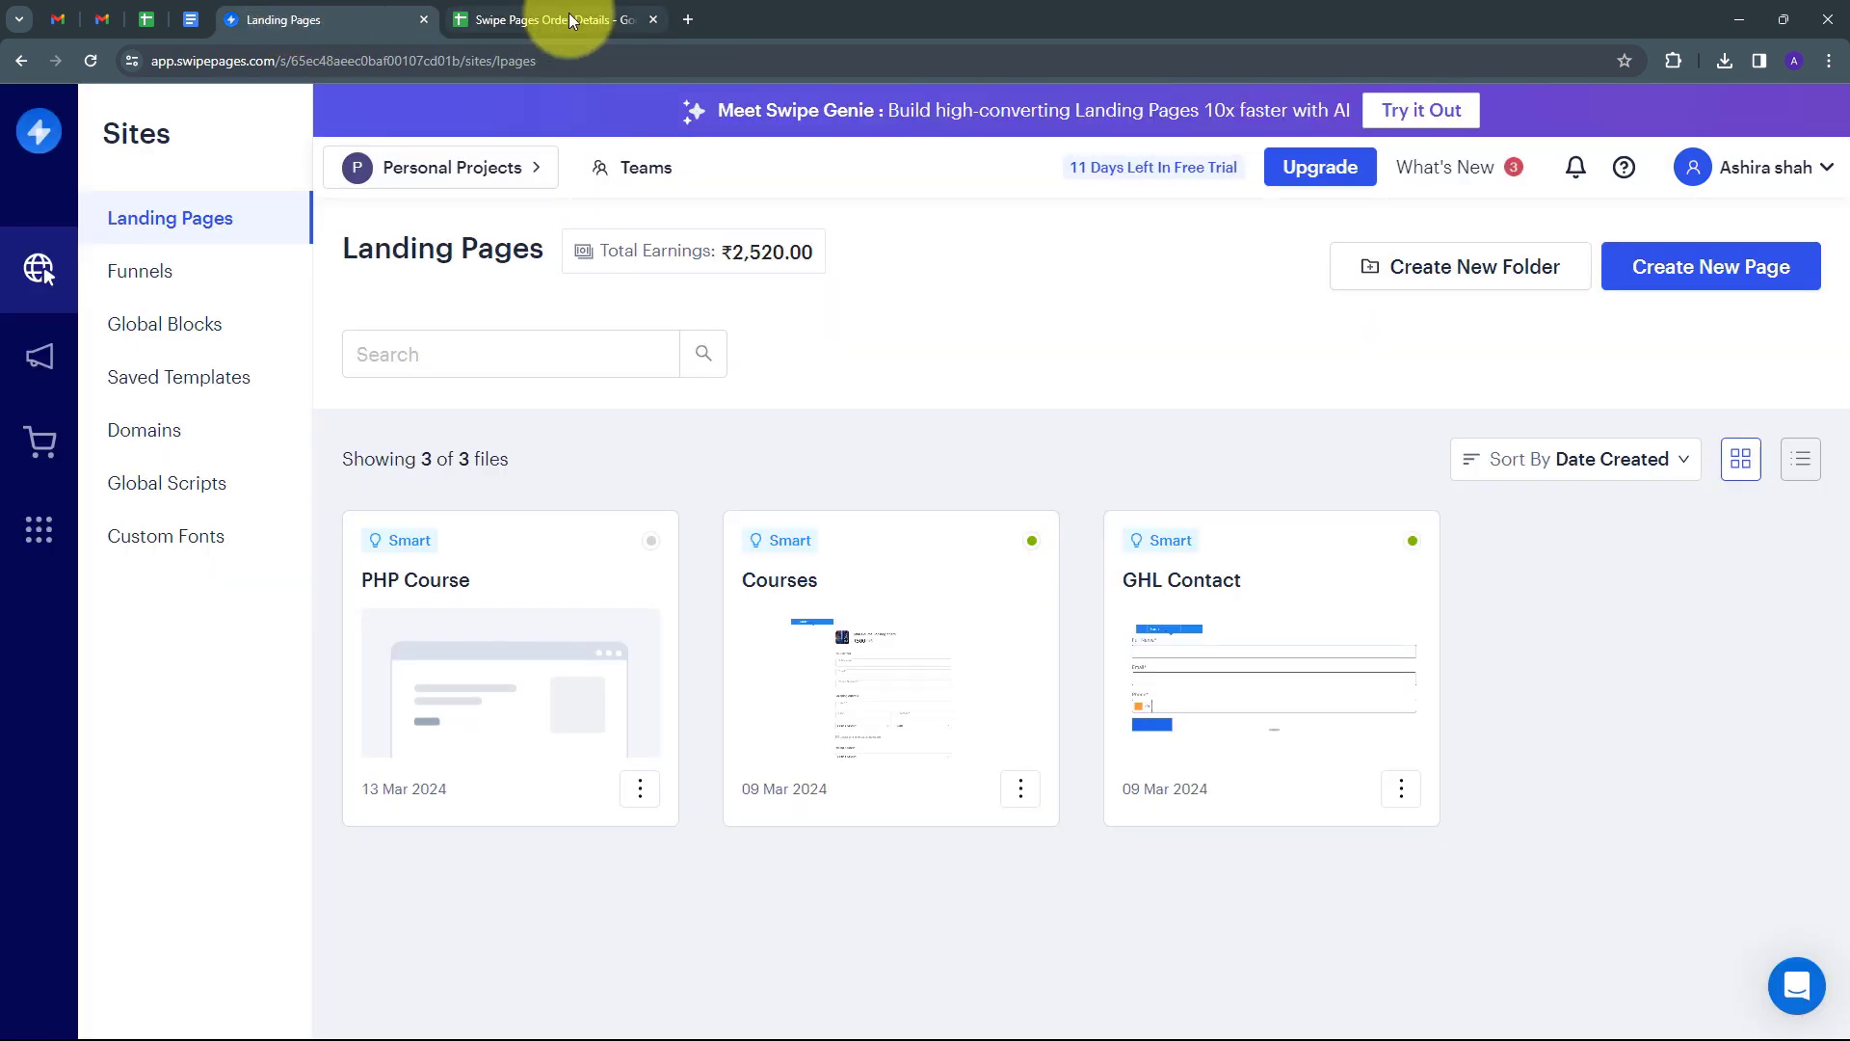
click(569, 15)
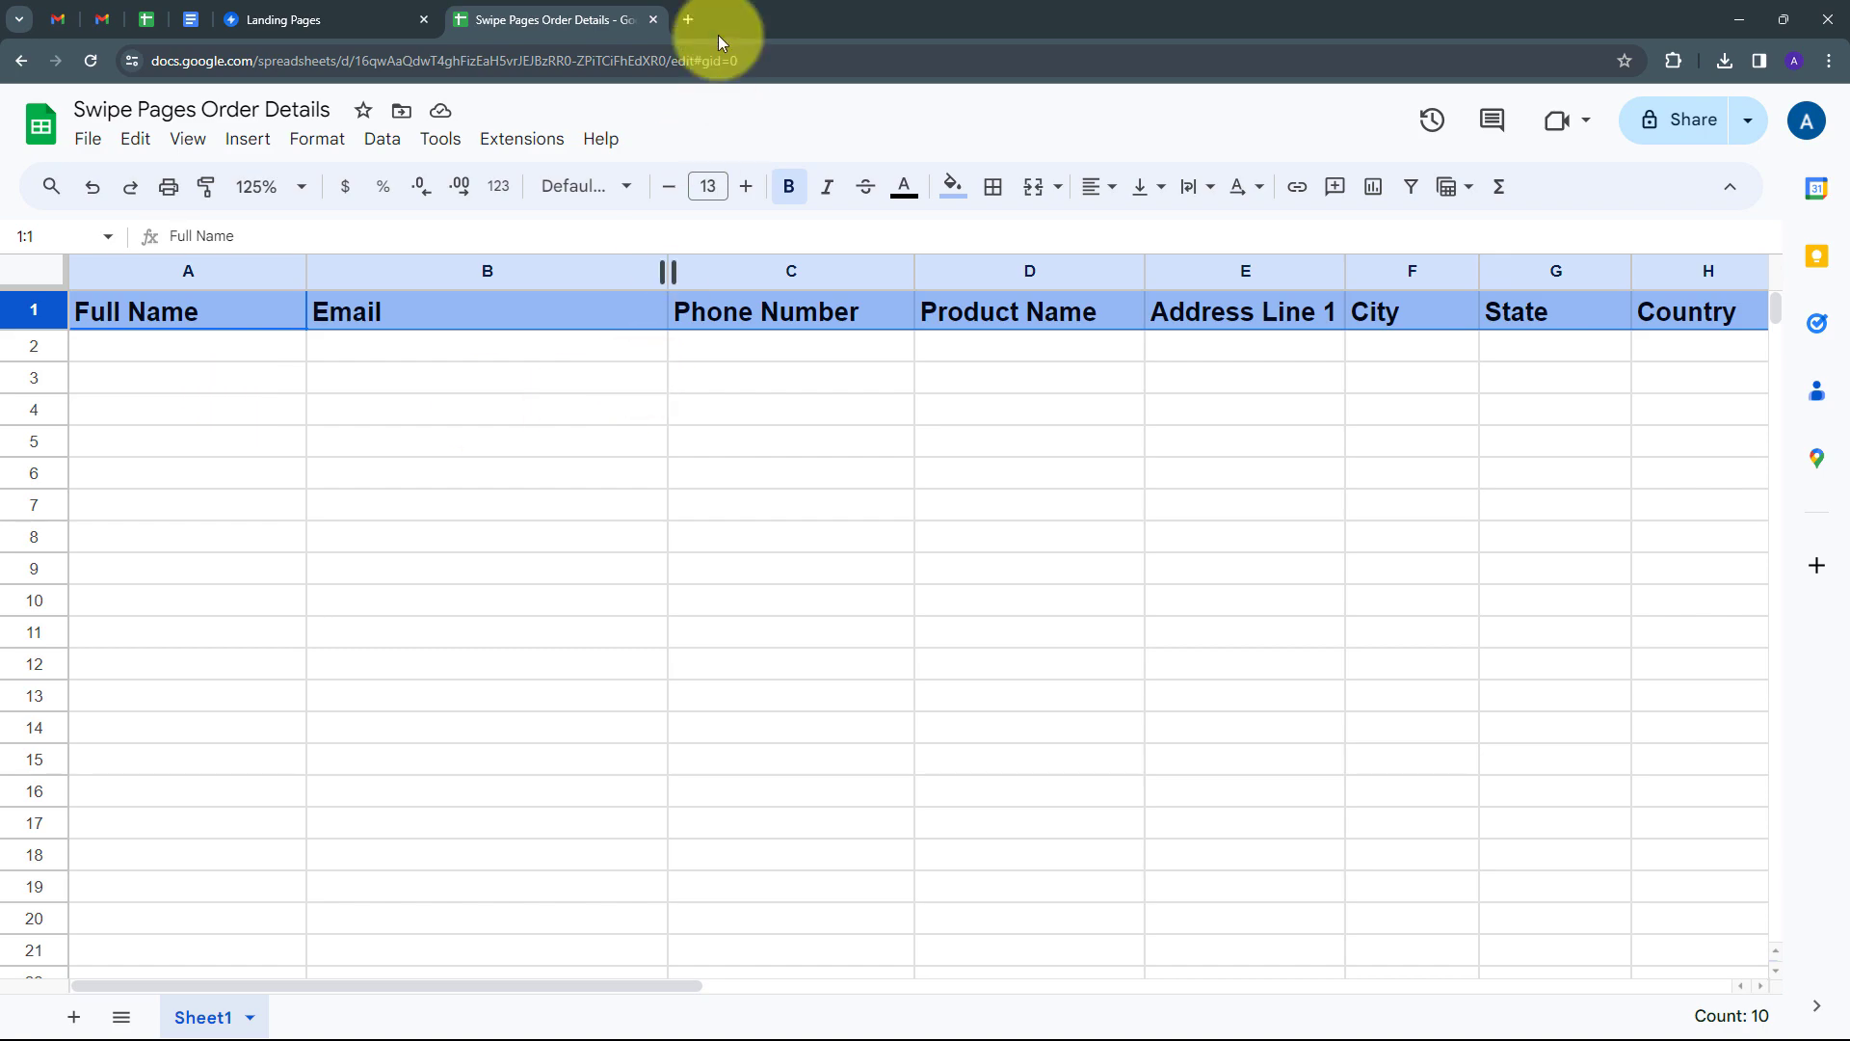
click(687, 20)
Go to pabbly.com, sign in, and launch Pabbly Connect with Access Now.
text(pabbly)
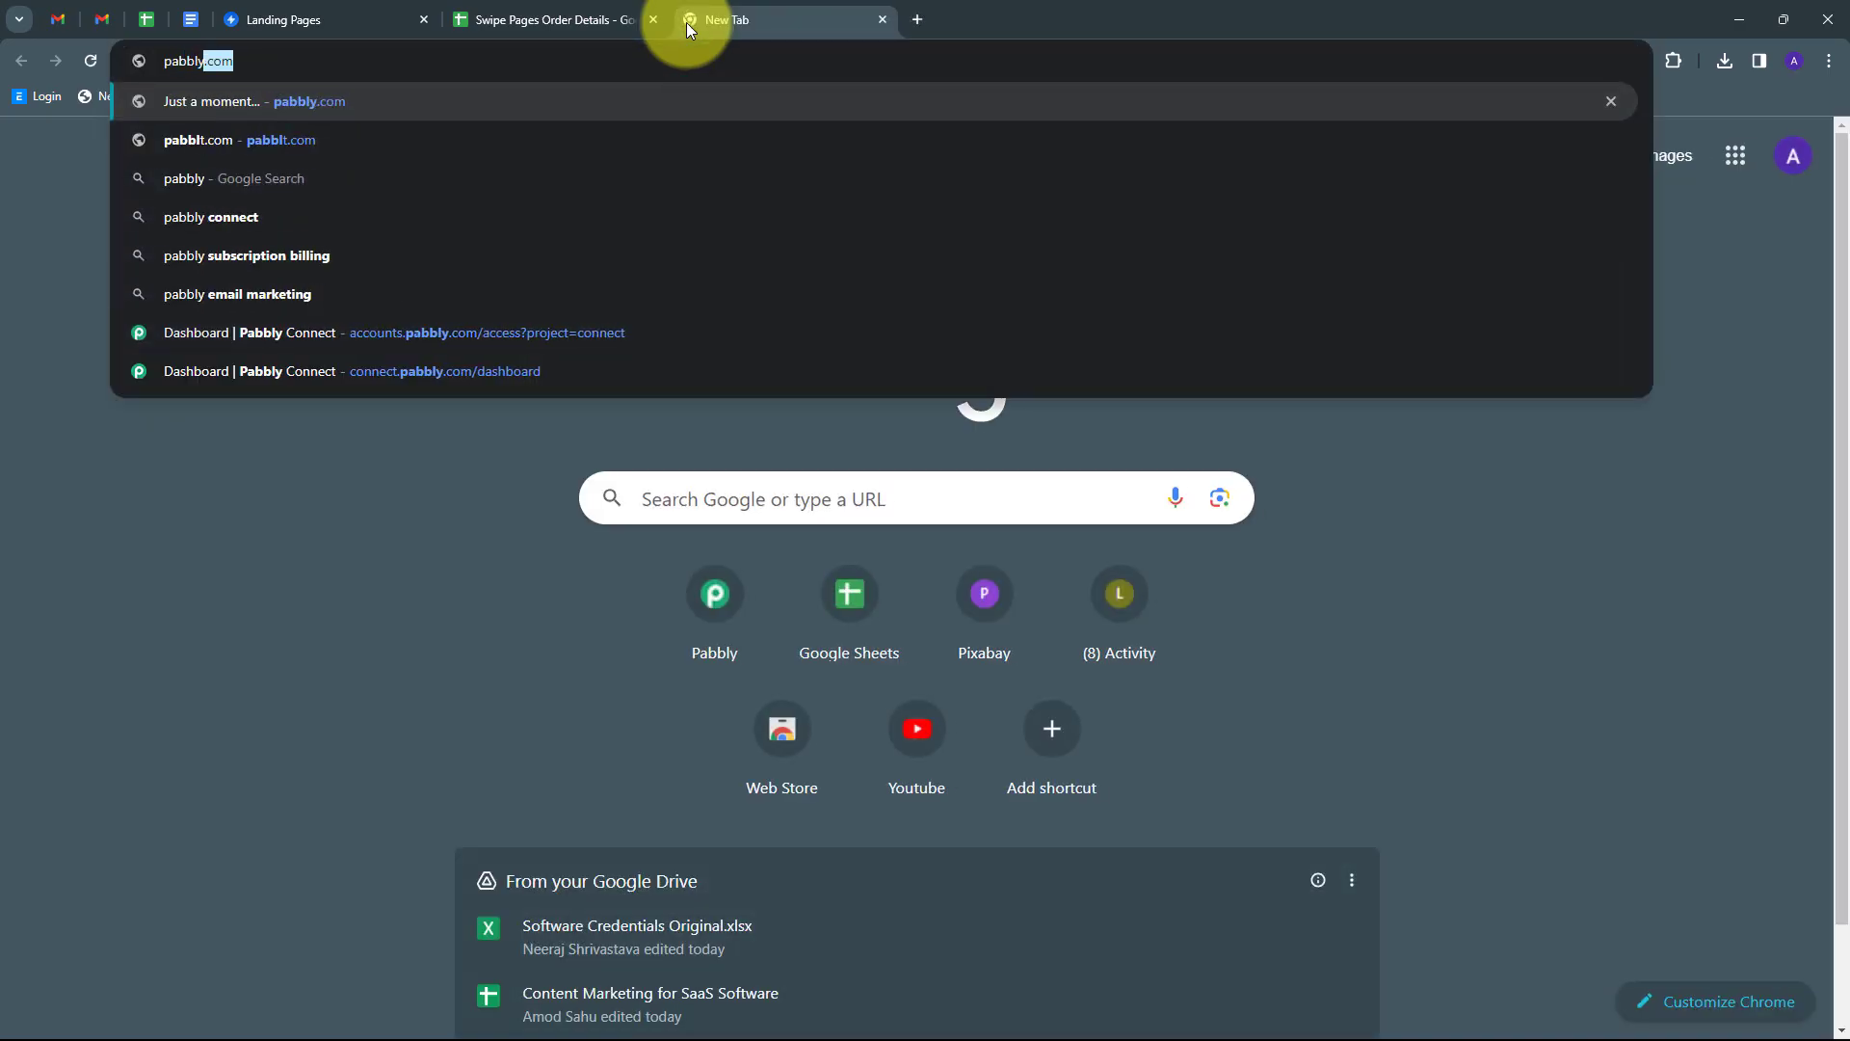
key(Return)
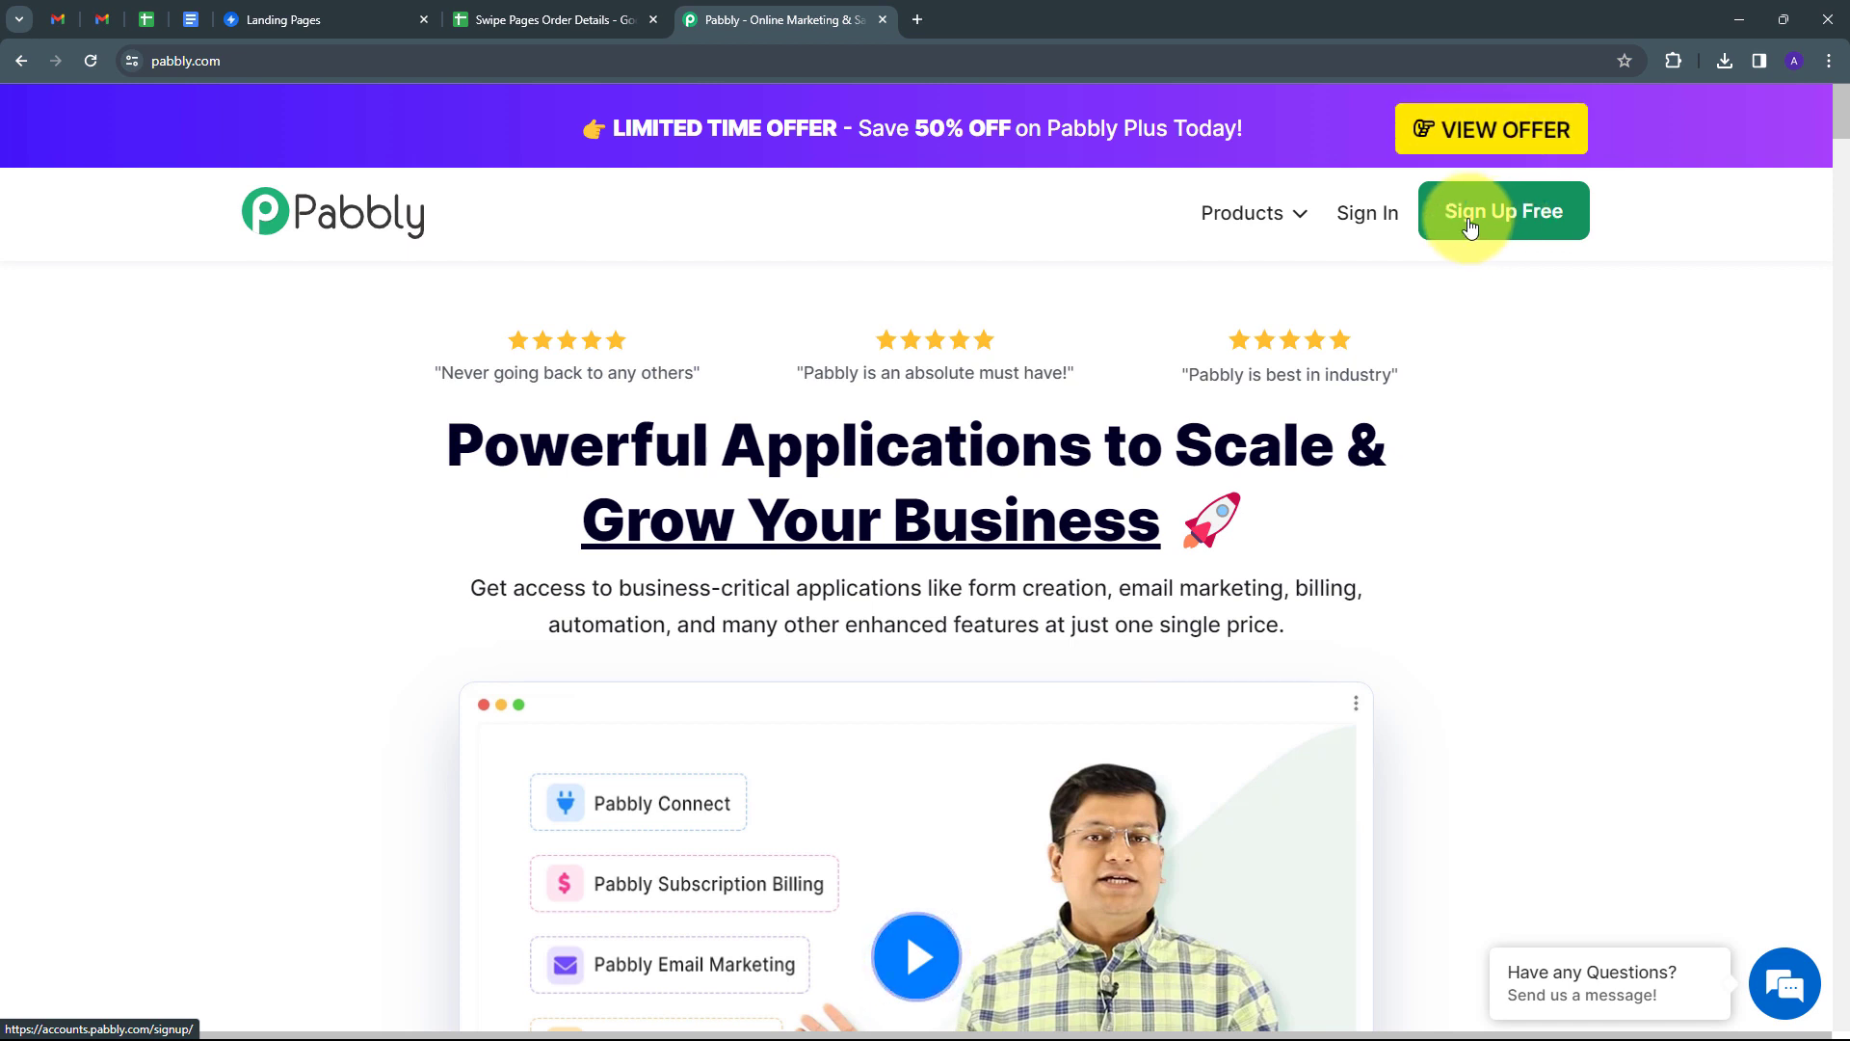
click(1368, 214)
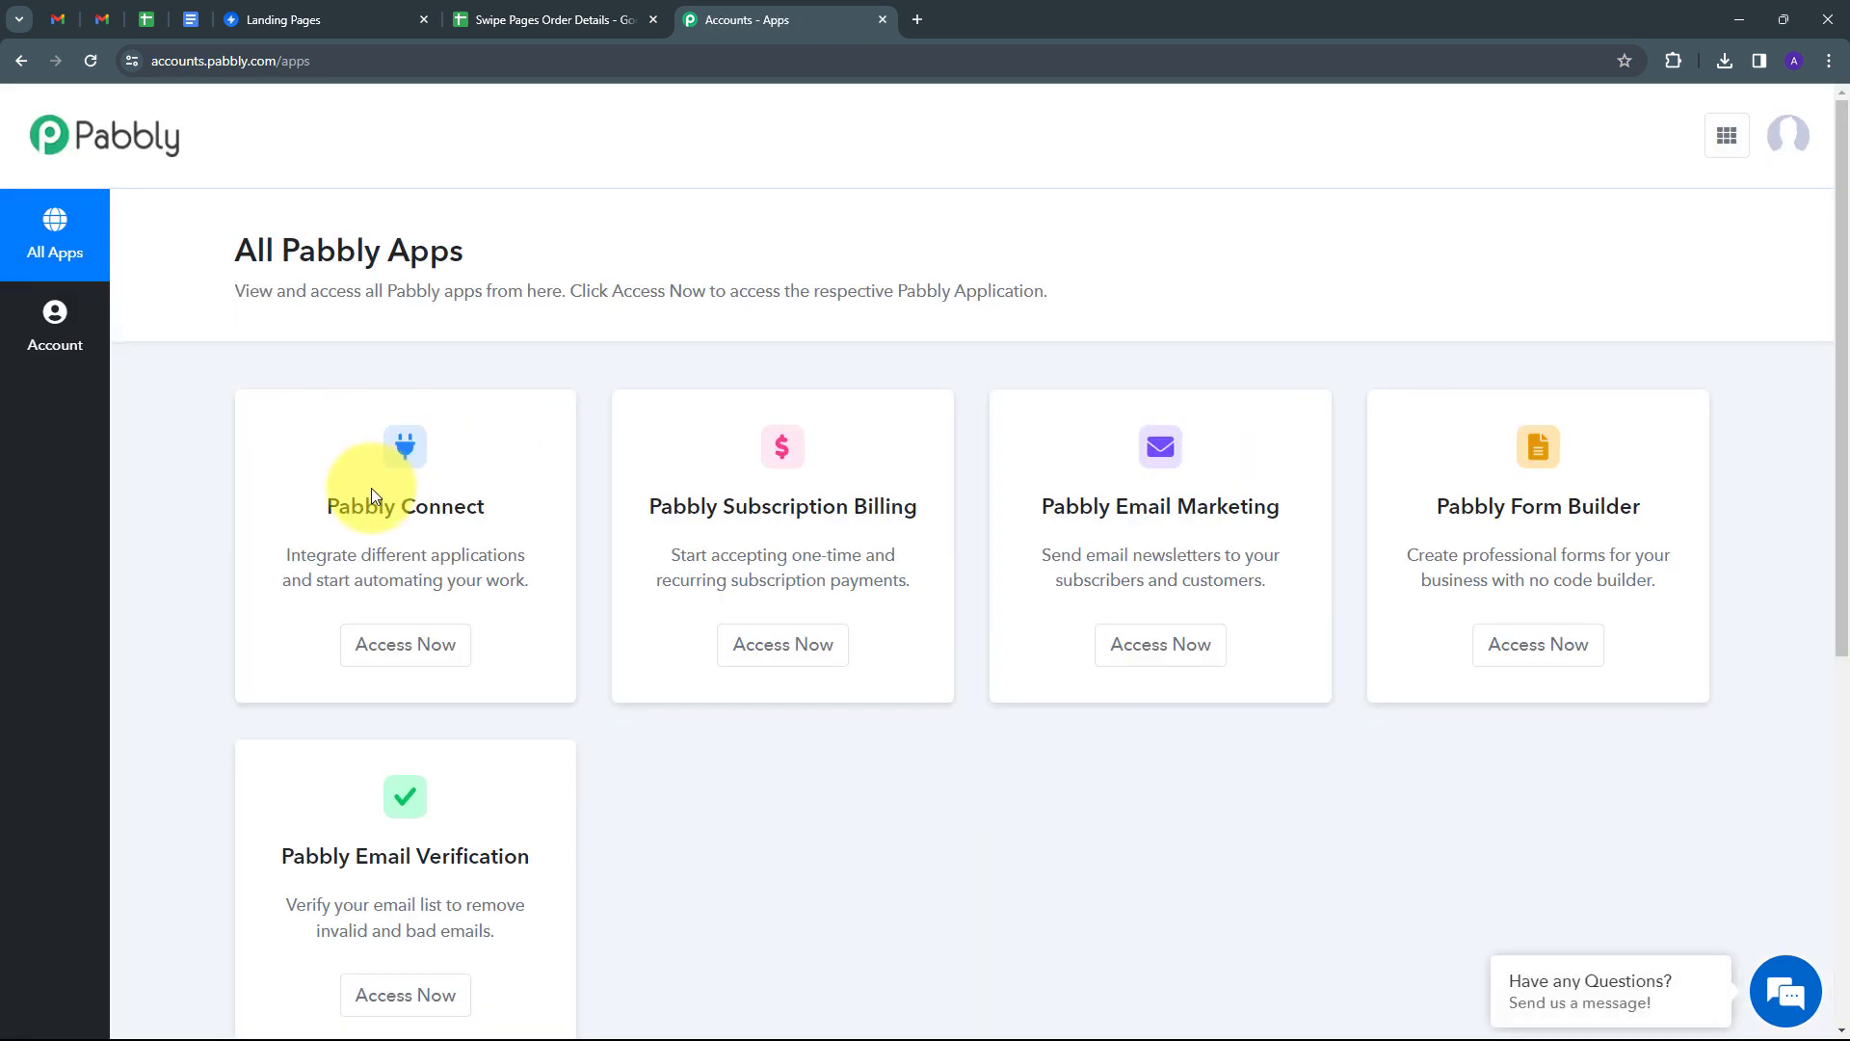
scroll(372, 487, down, 1)
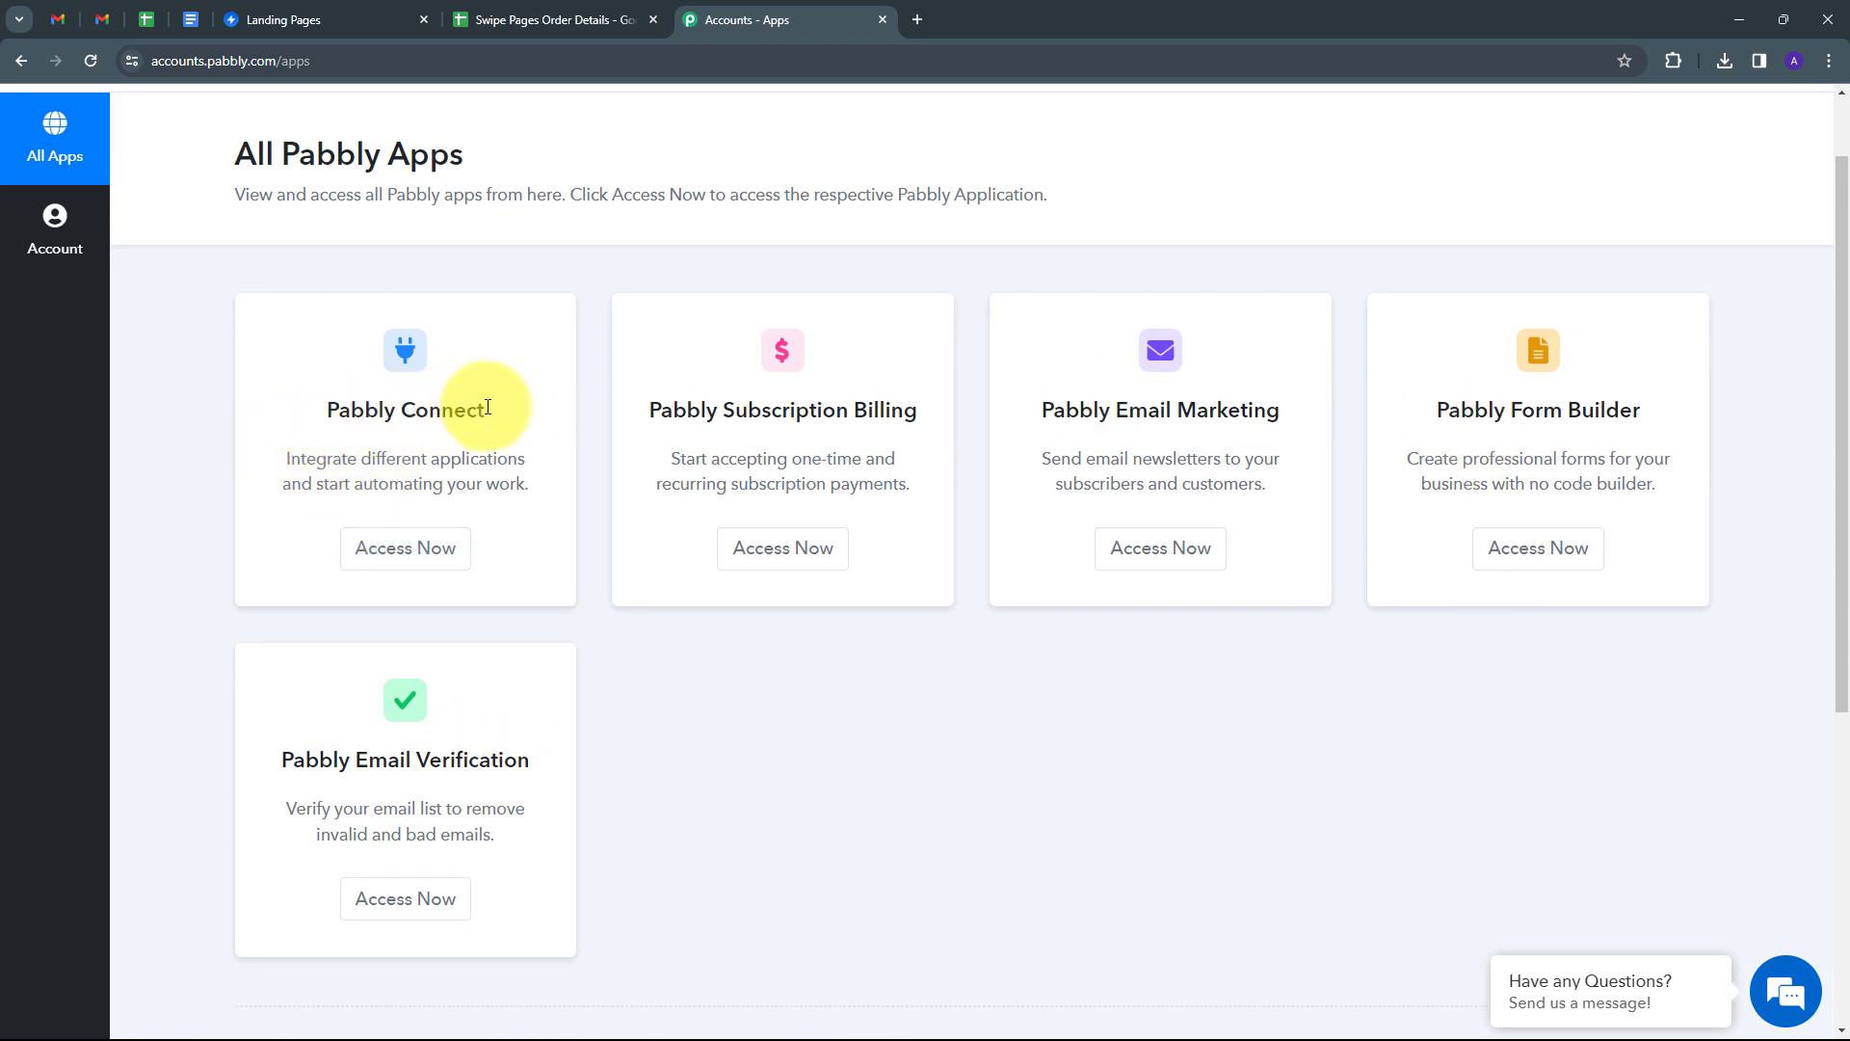
click(405, 550)
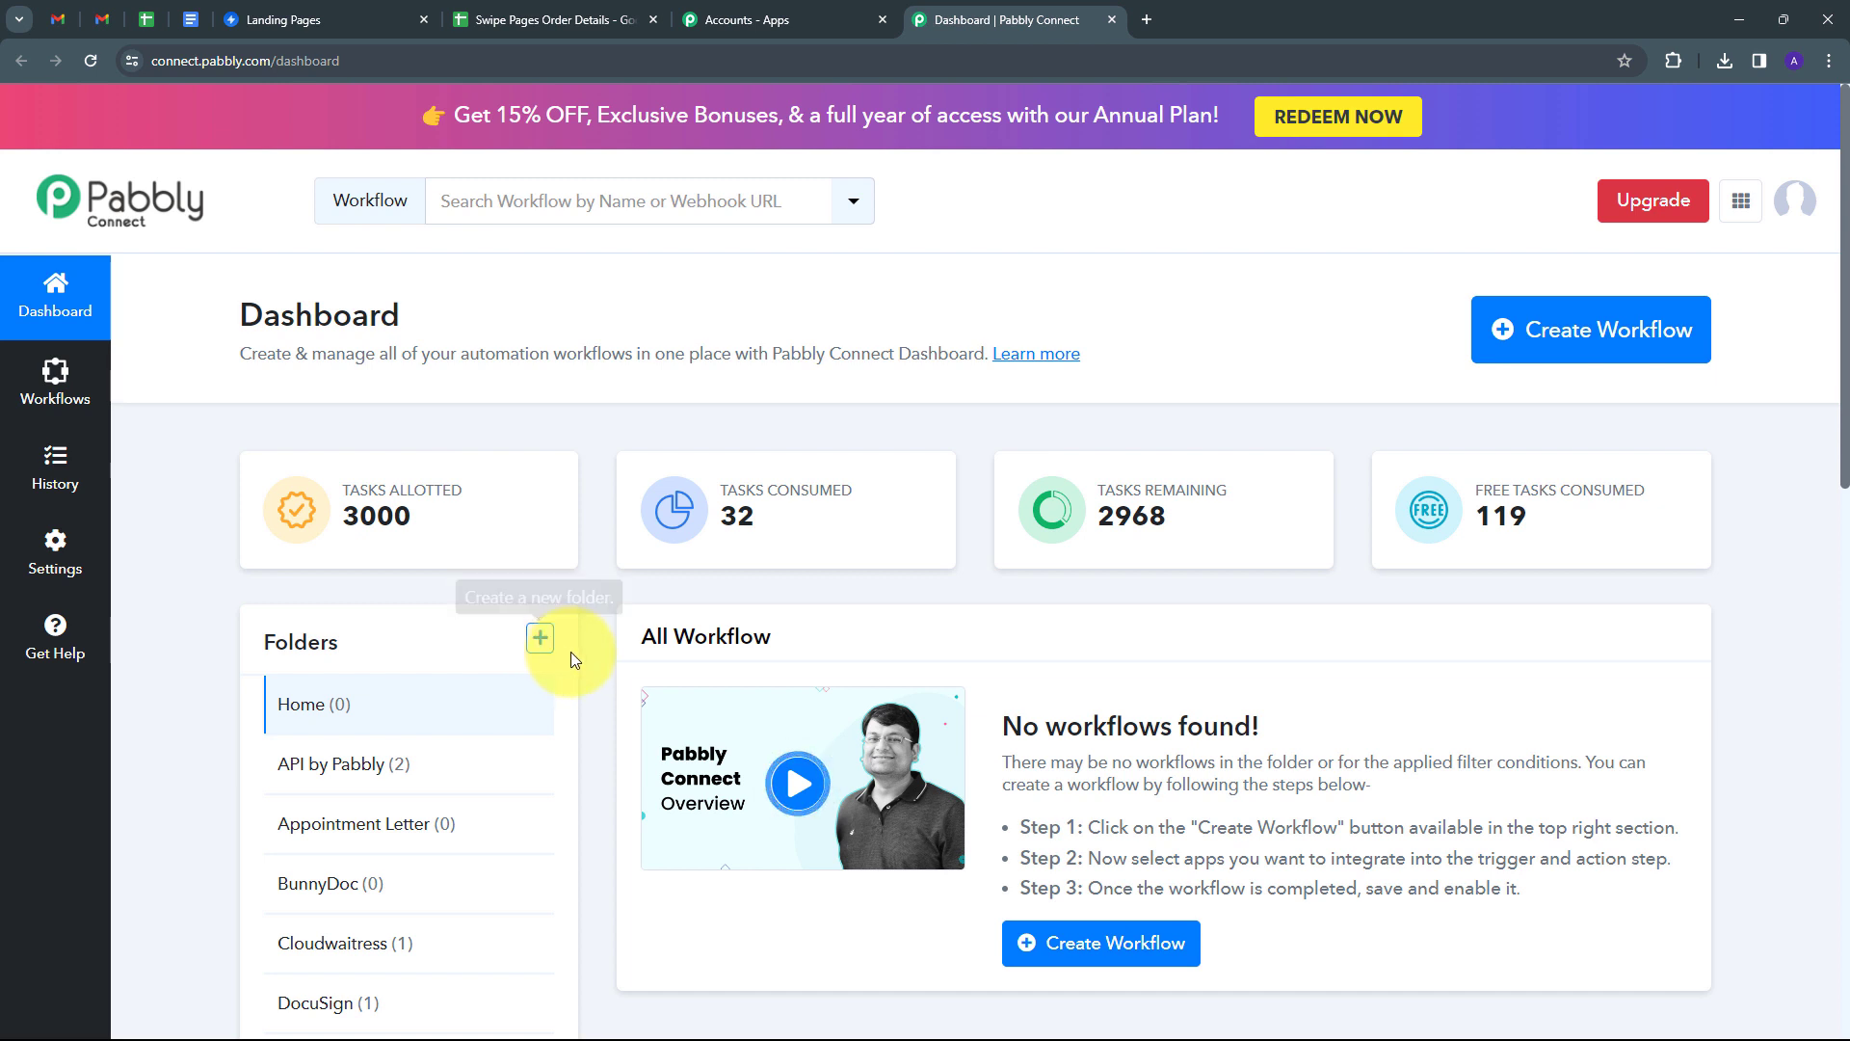
Create a workflow named 'Add Swipe Pages New Order Data in Google Sheets', keeping the Home folder.
click(1520, 345)
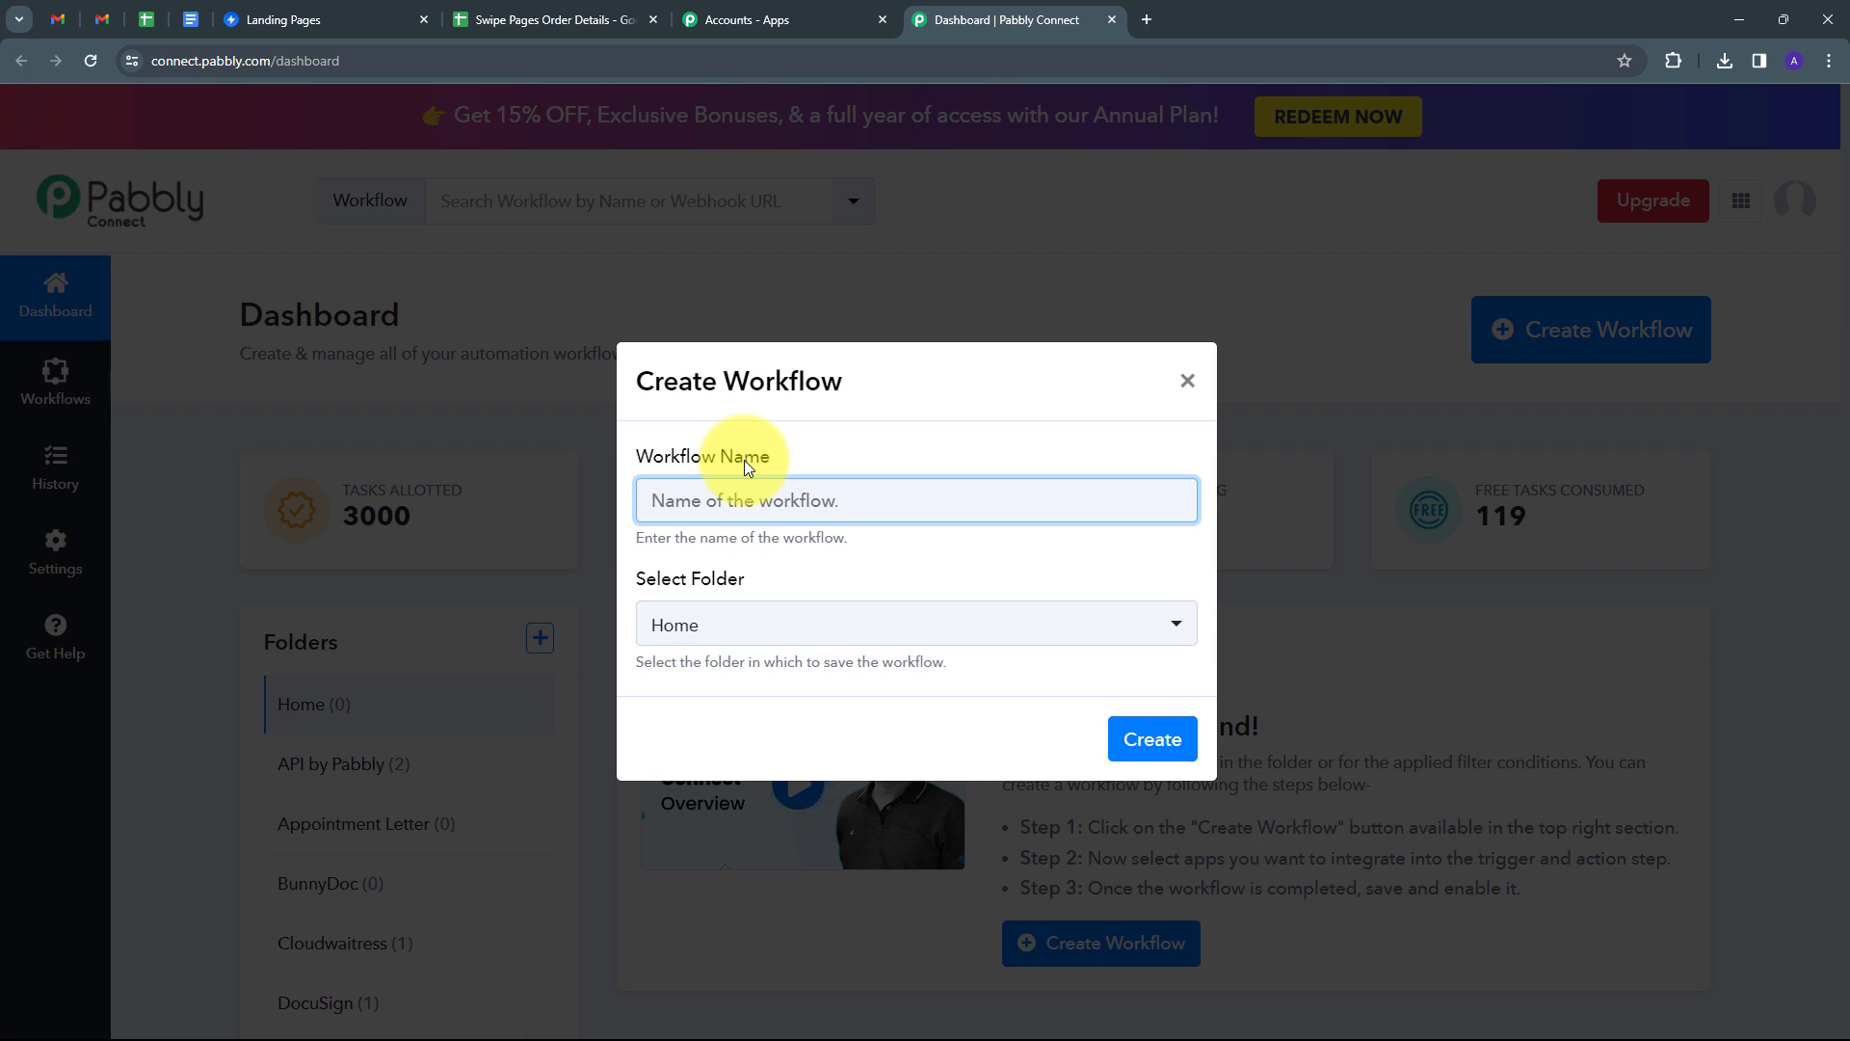
text(Add Swipe Pages New Order Data in Google Sheets)
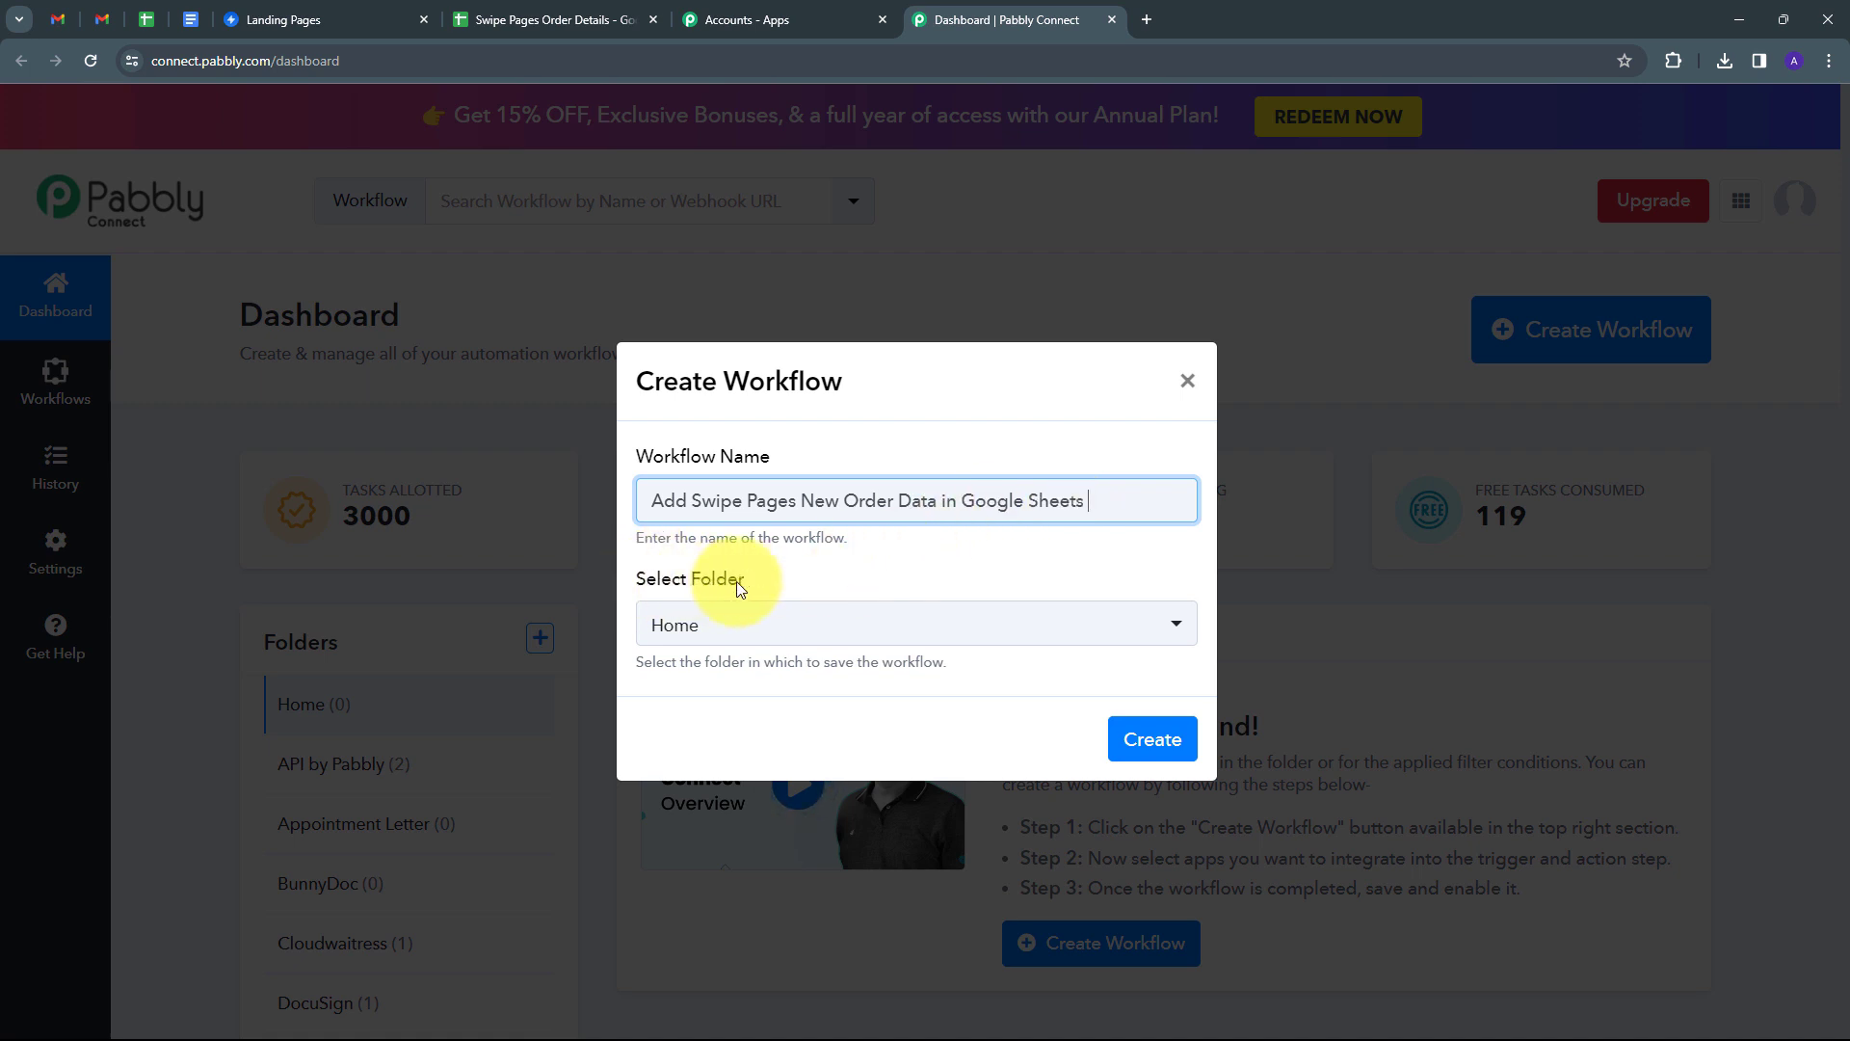
click(1059, 627)
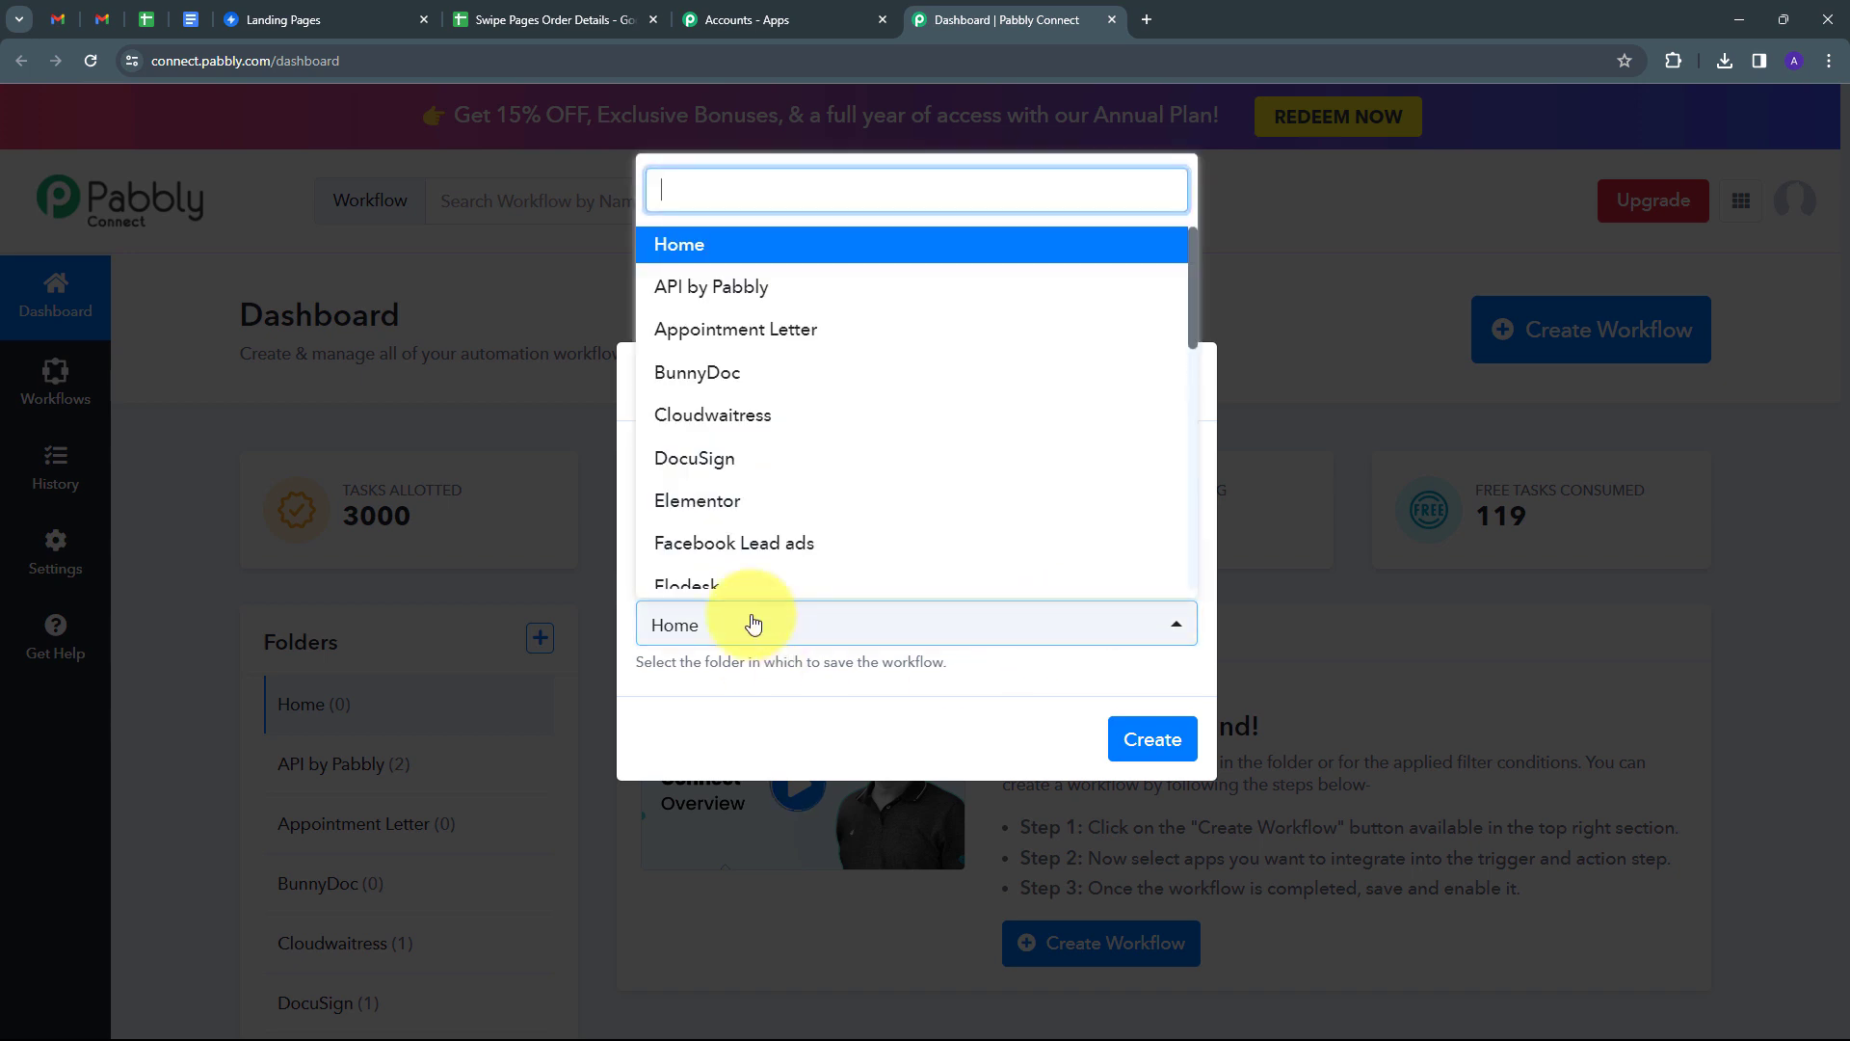
scroll(839, 369, down, 4)
scroll(838, 369, up, 4)
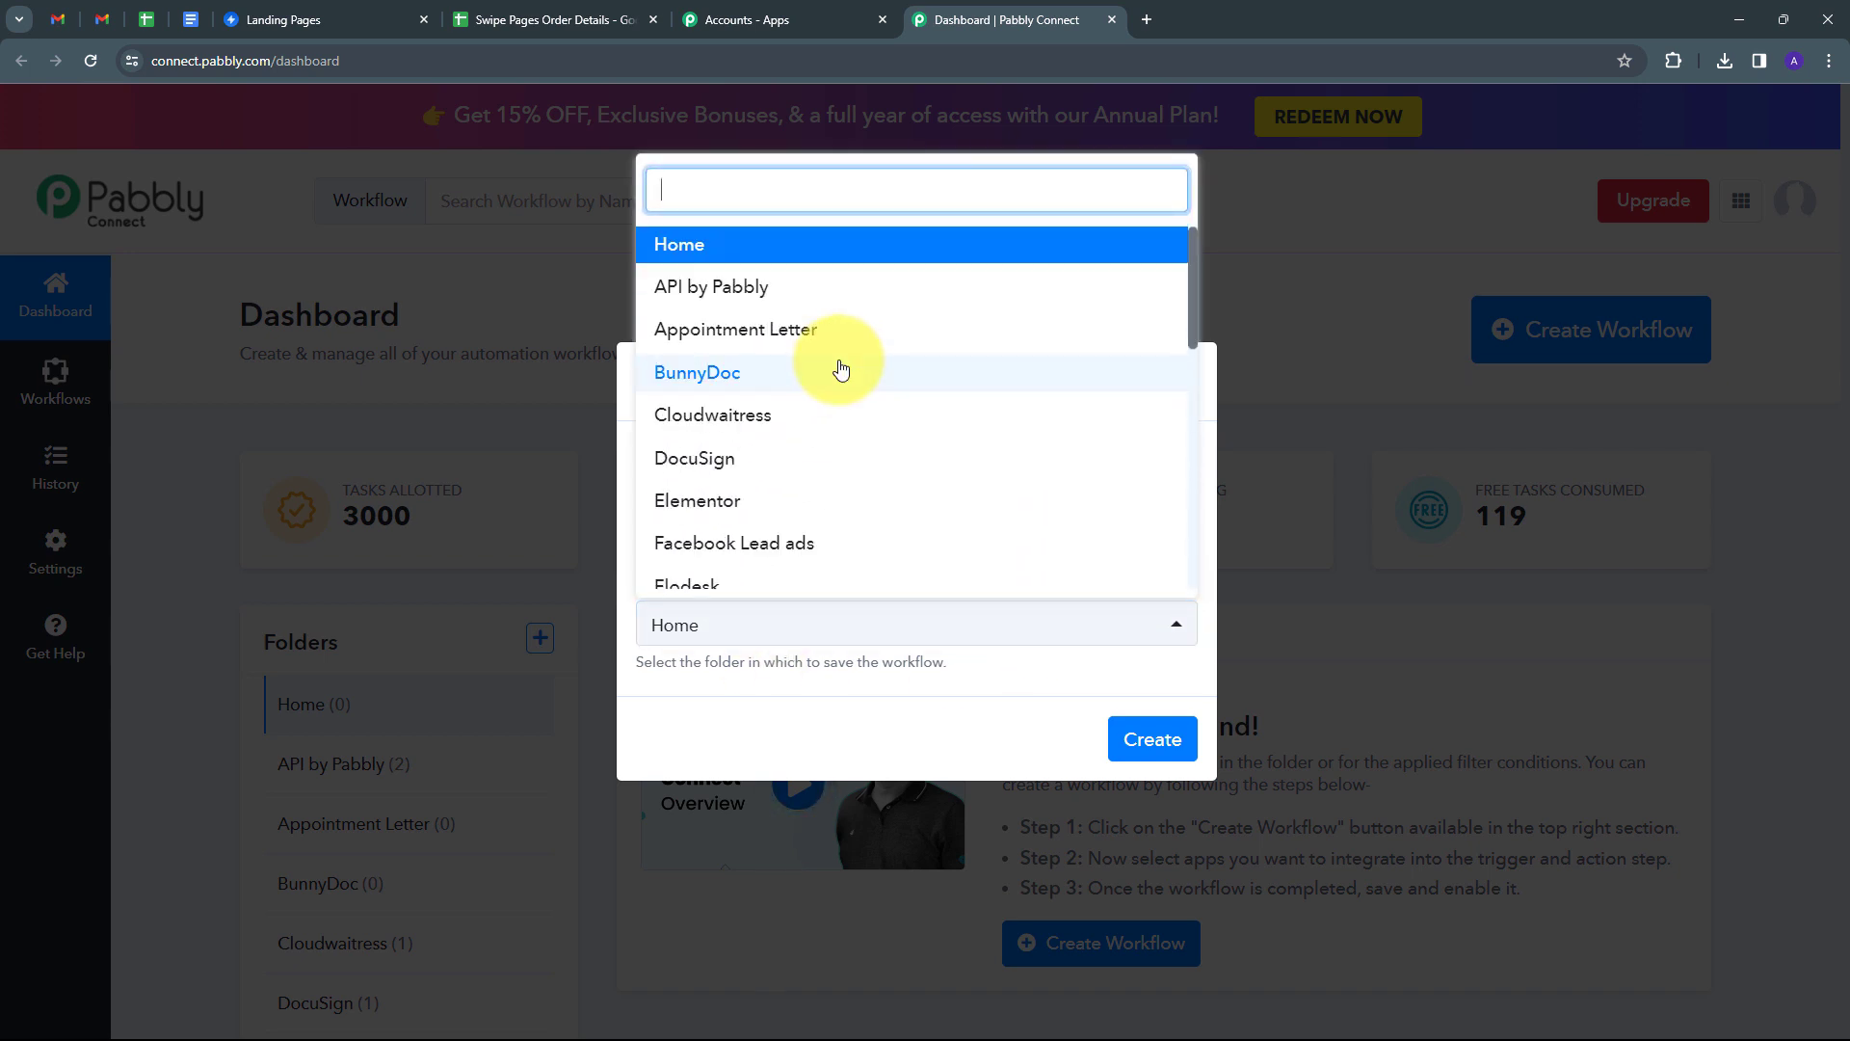
click(694, 250)
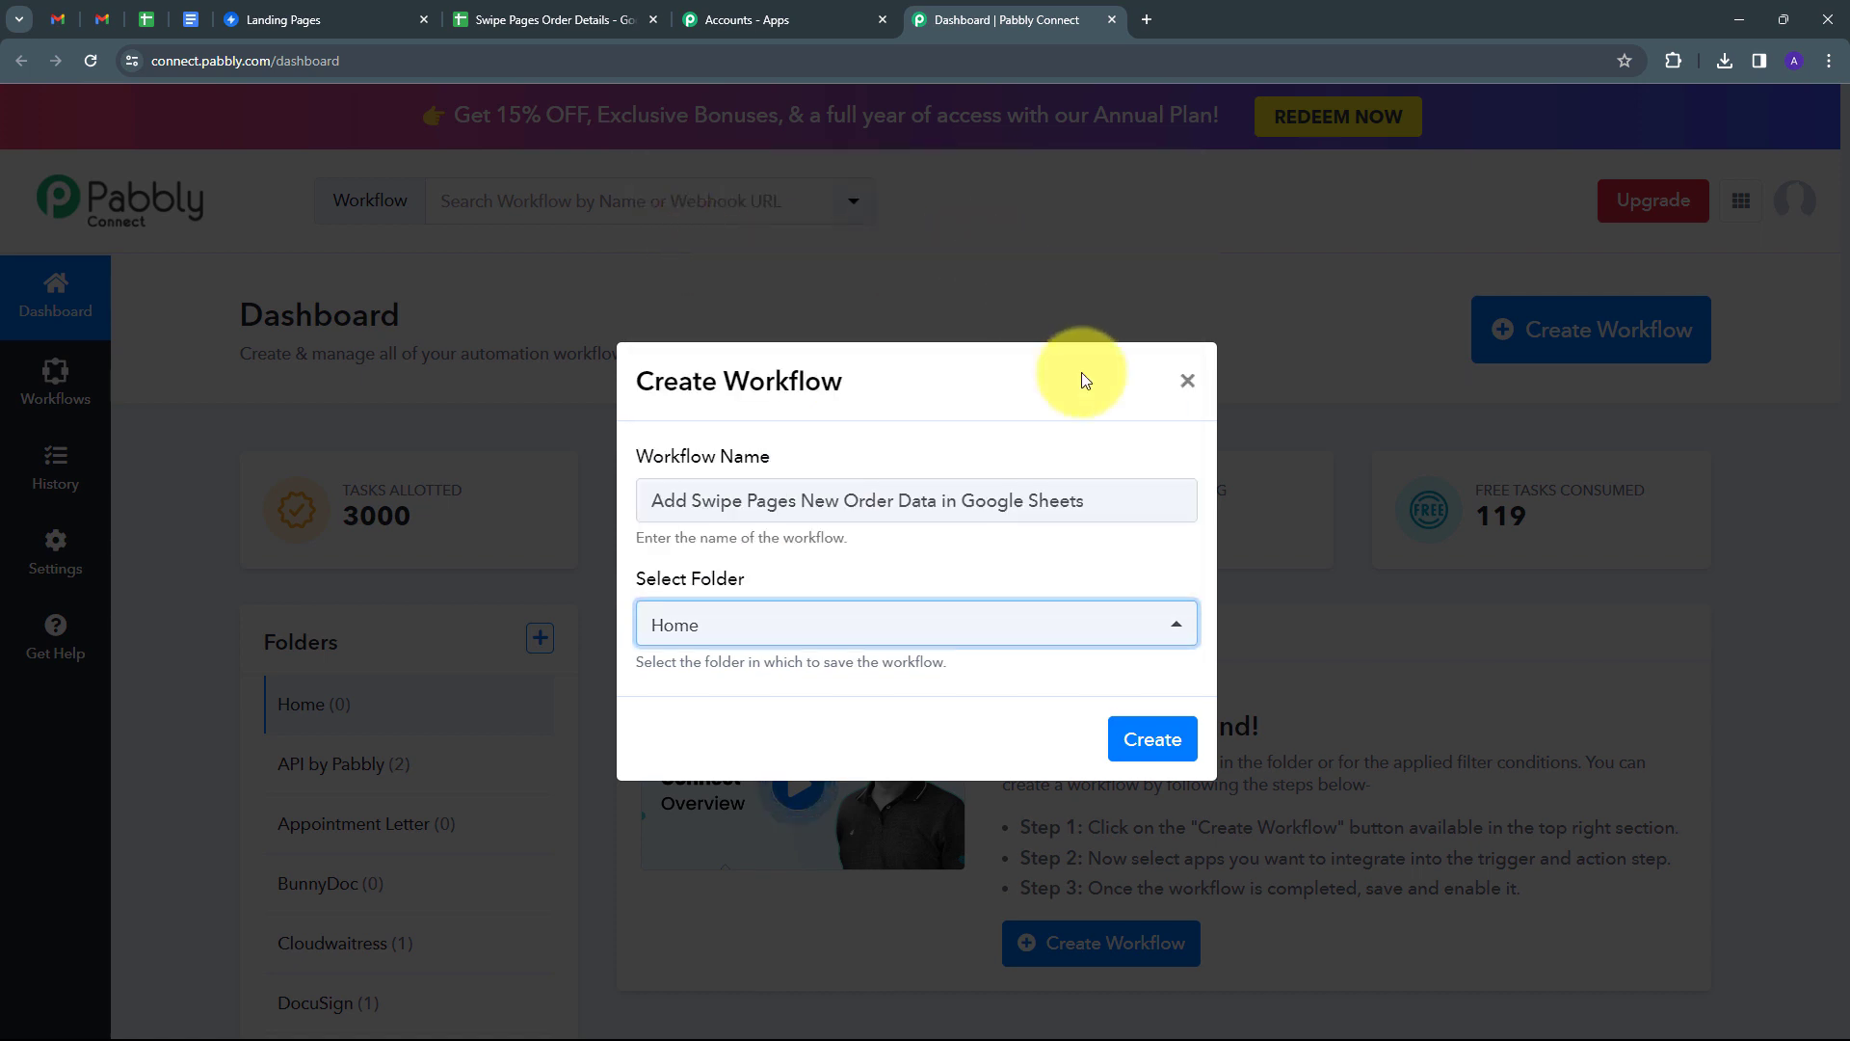
click(1149, 738)
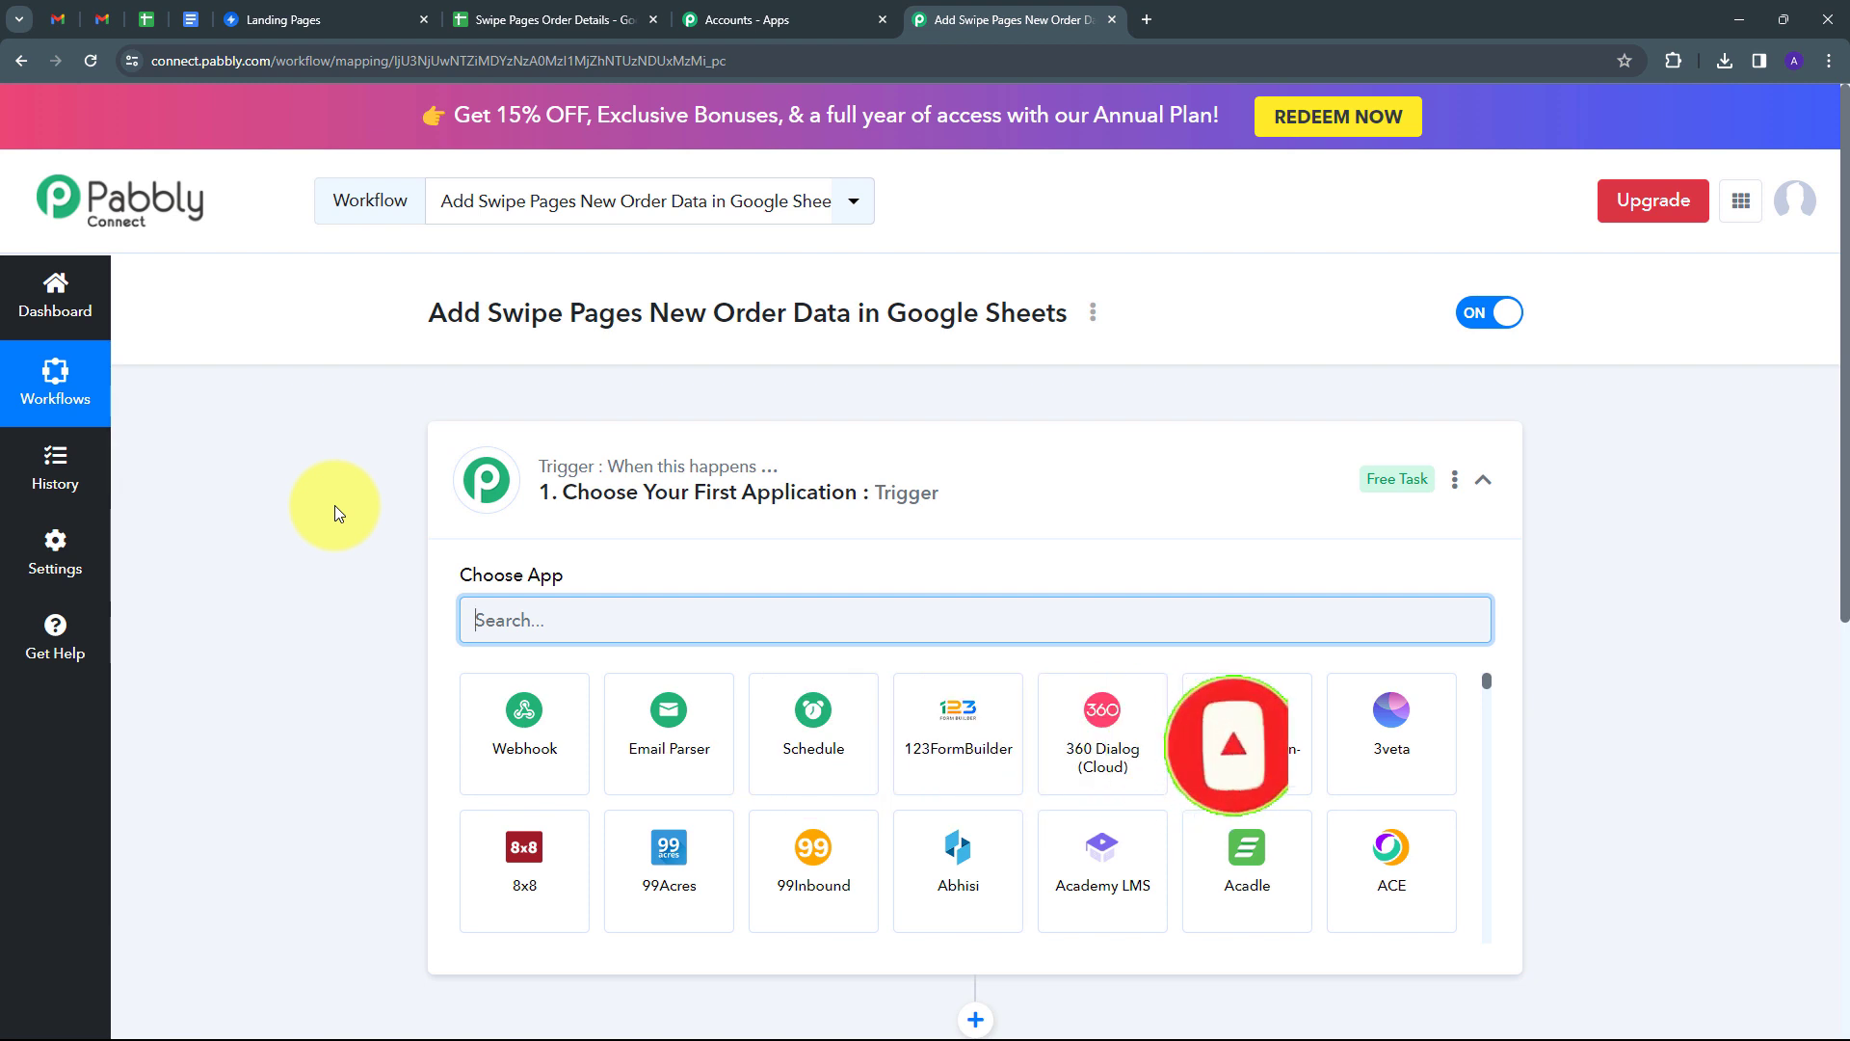
Set the trigger app to Swipe Pages with the New Order trigger event.
scroll(326, 482, down, 2)
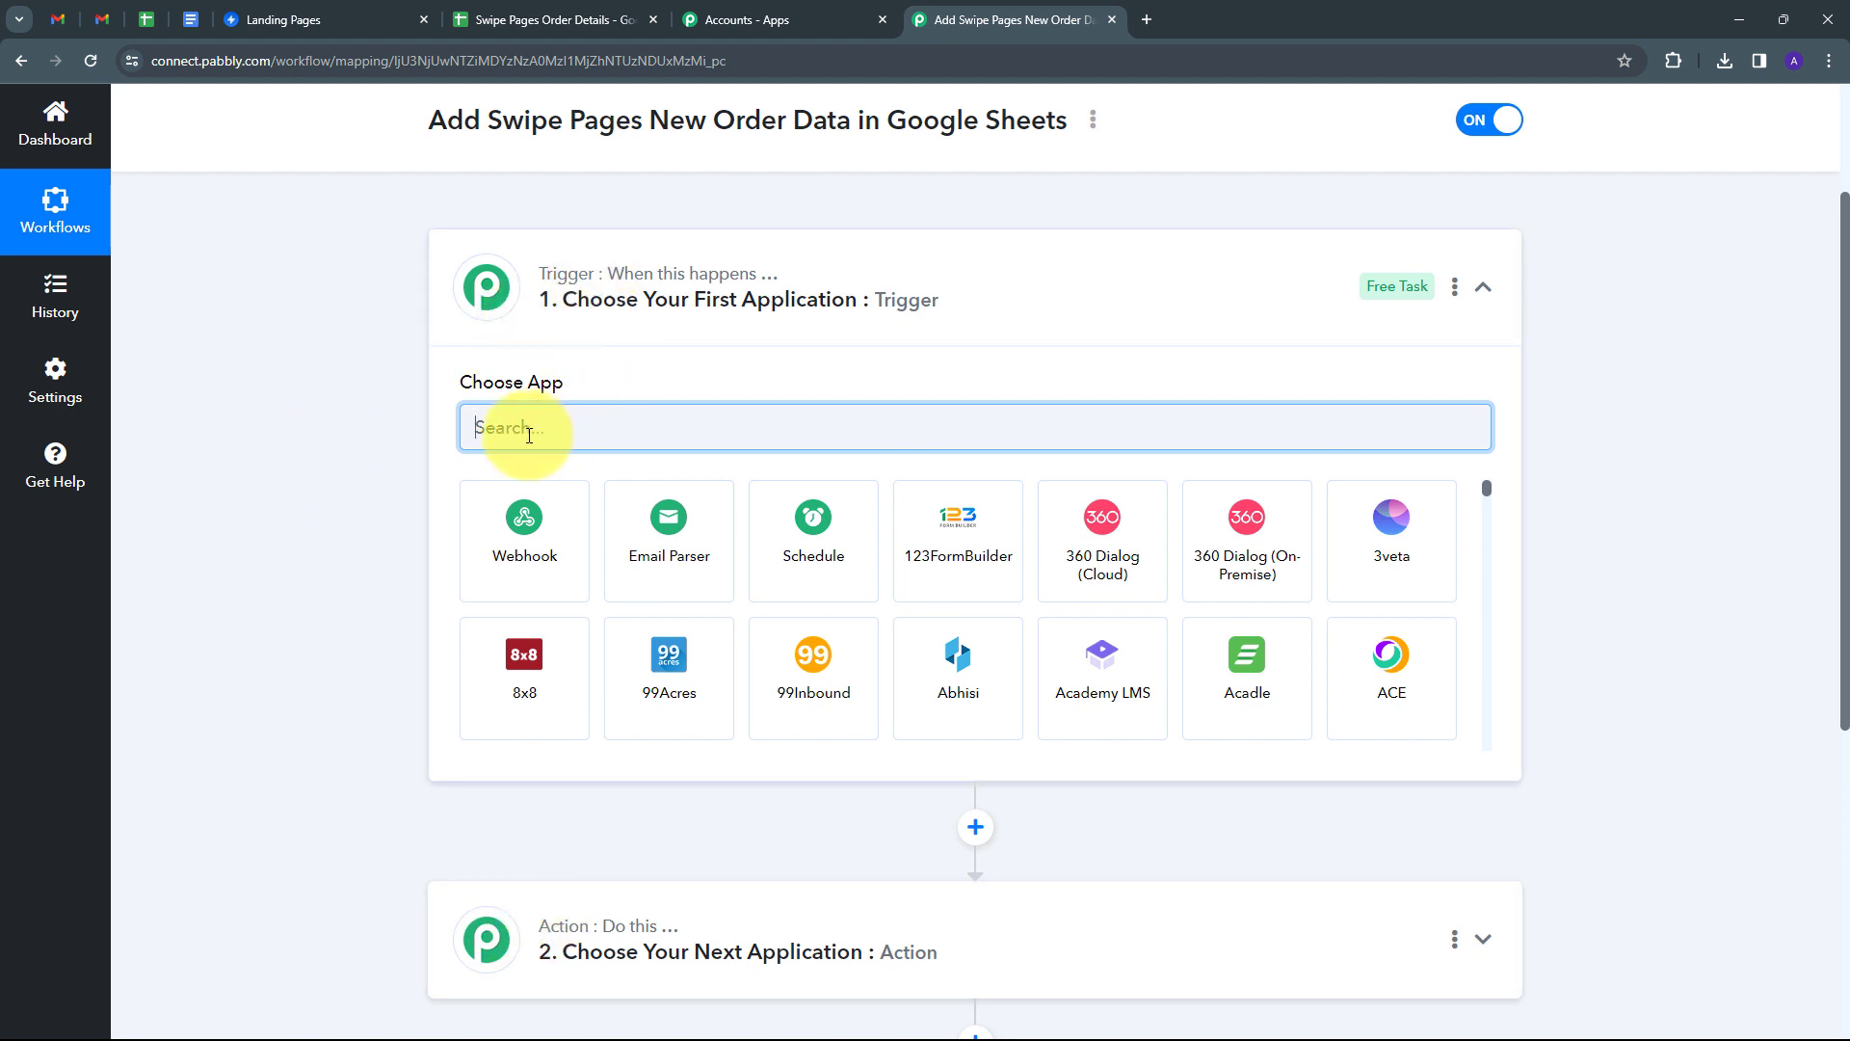
text(Swipe)
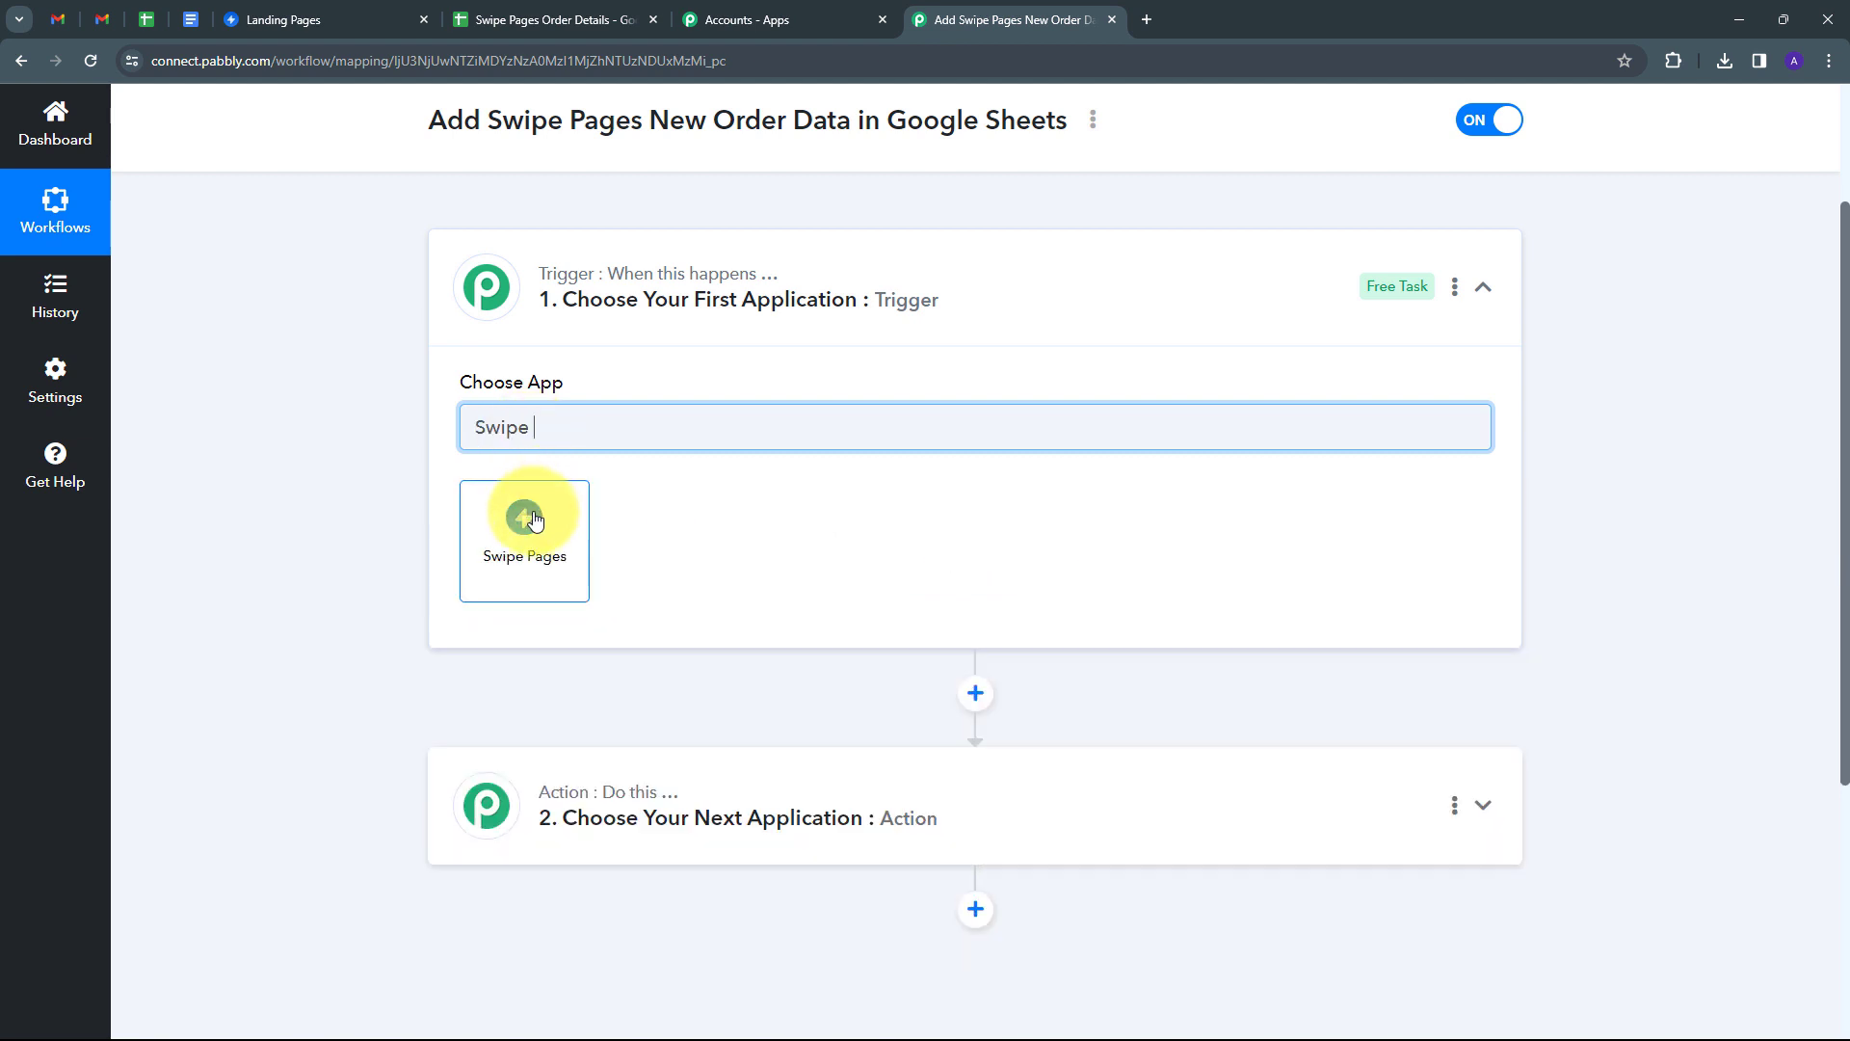
click(526, 528)
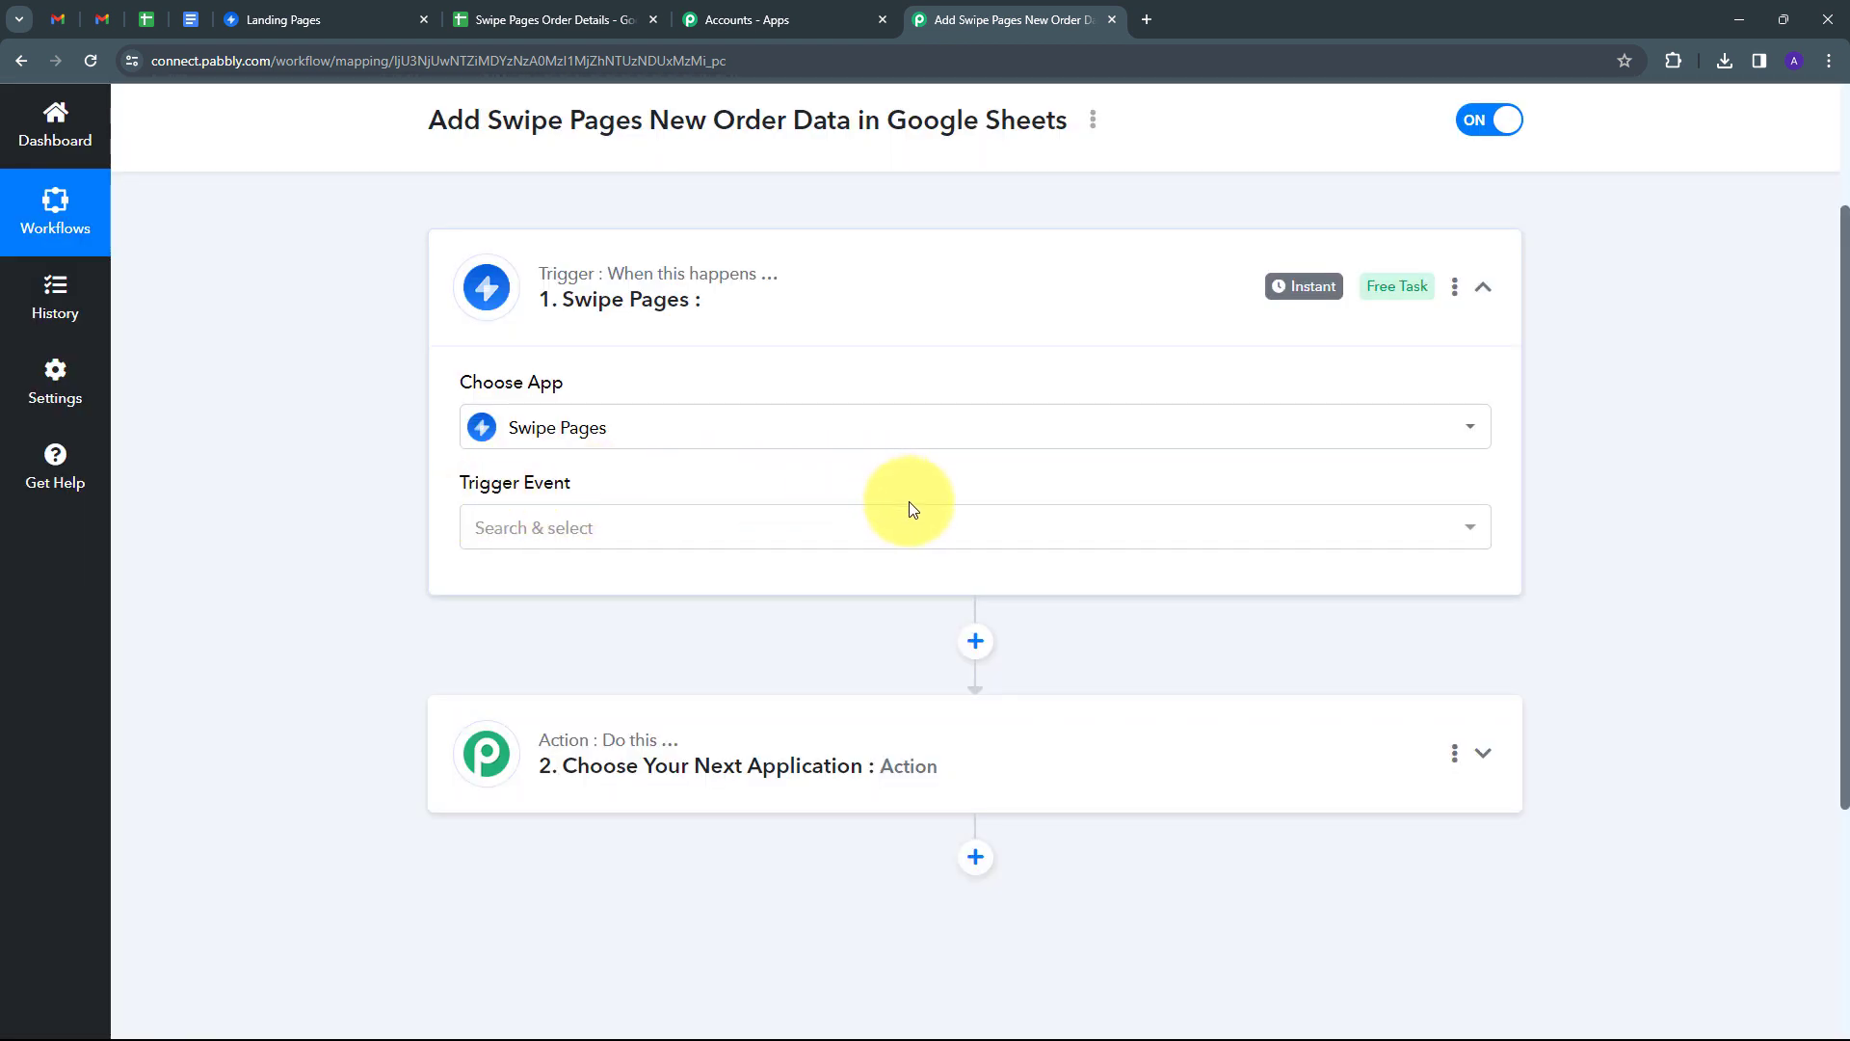
click(780, 528)
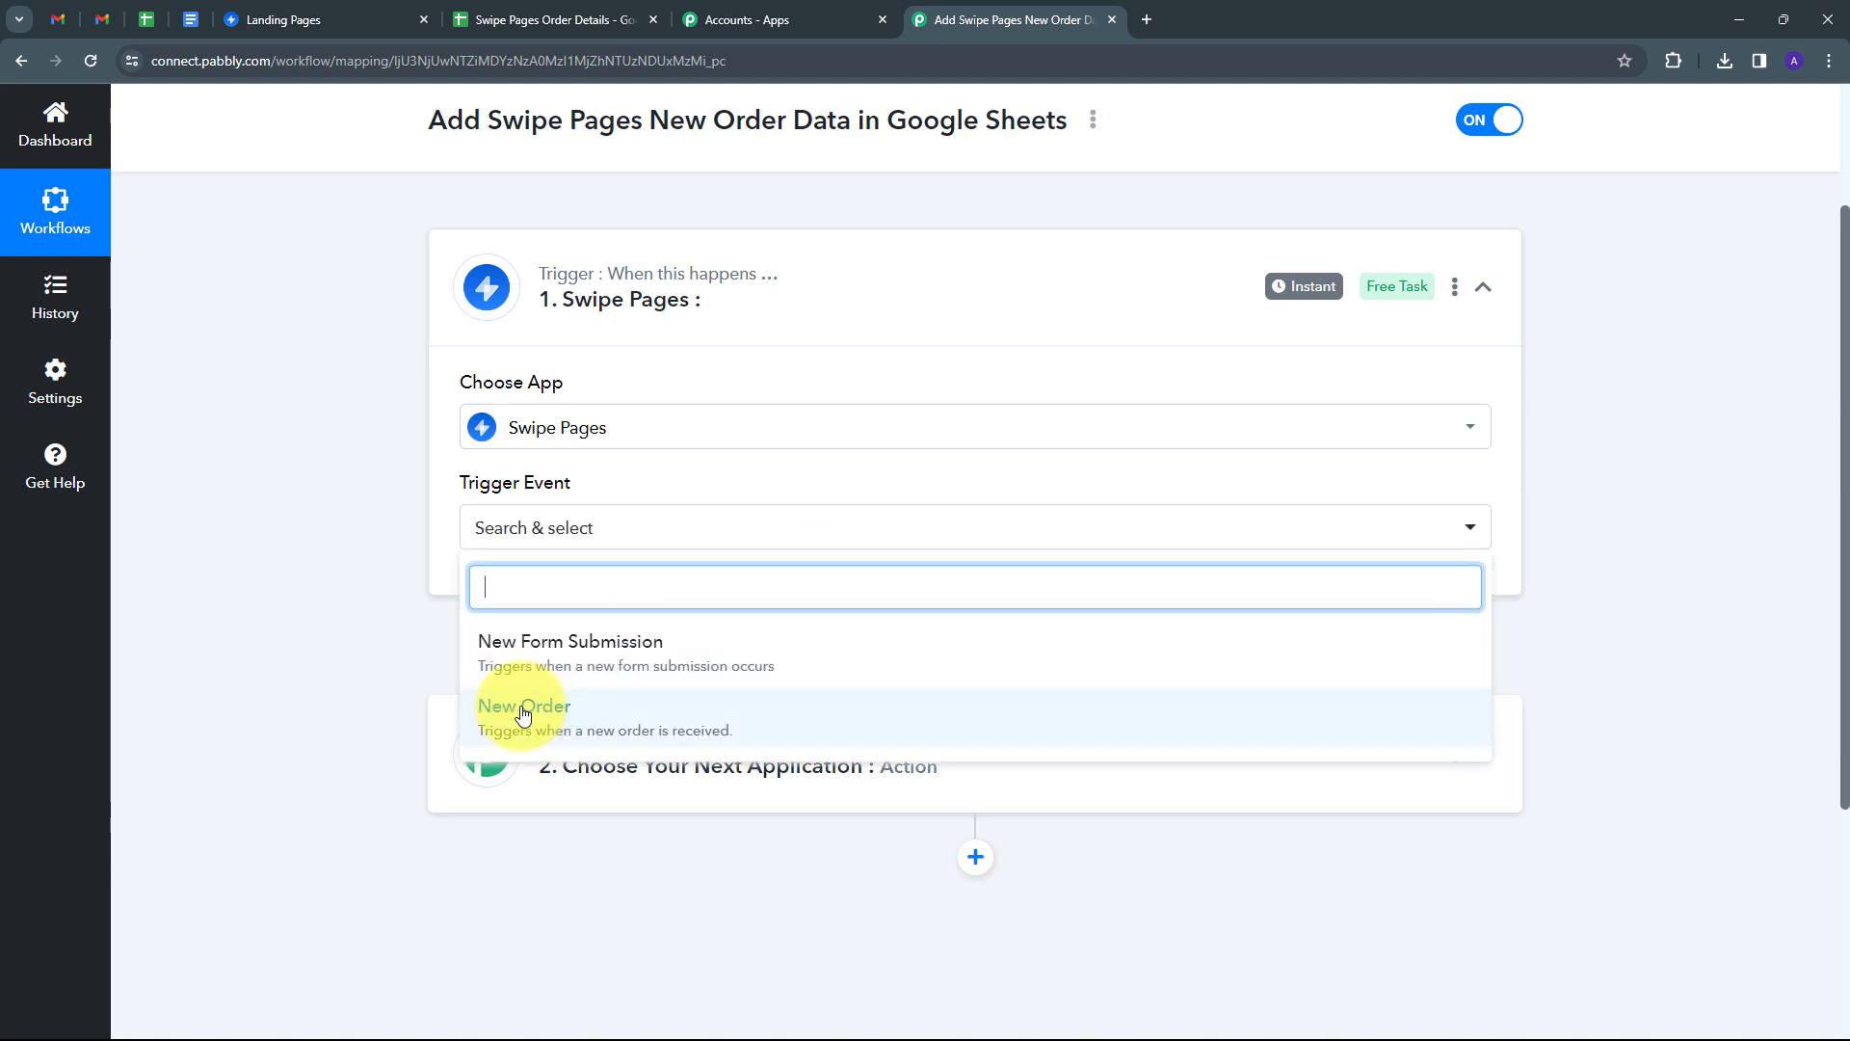
click(622, 715)
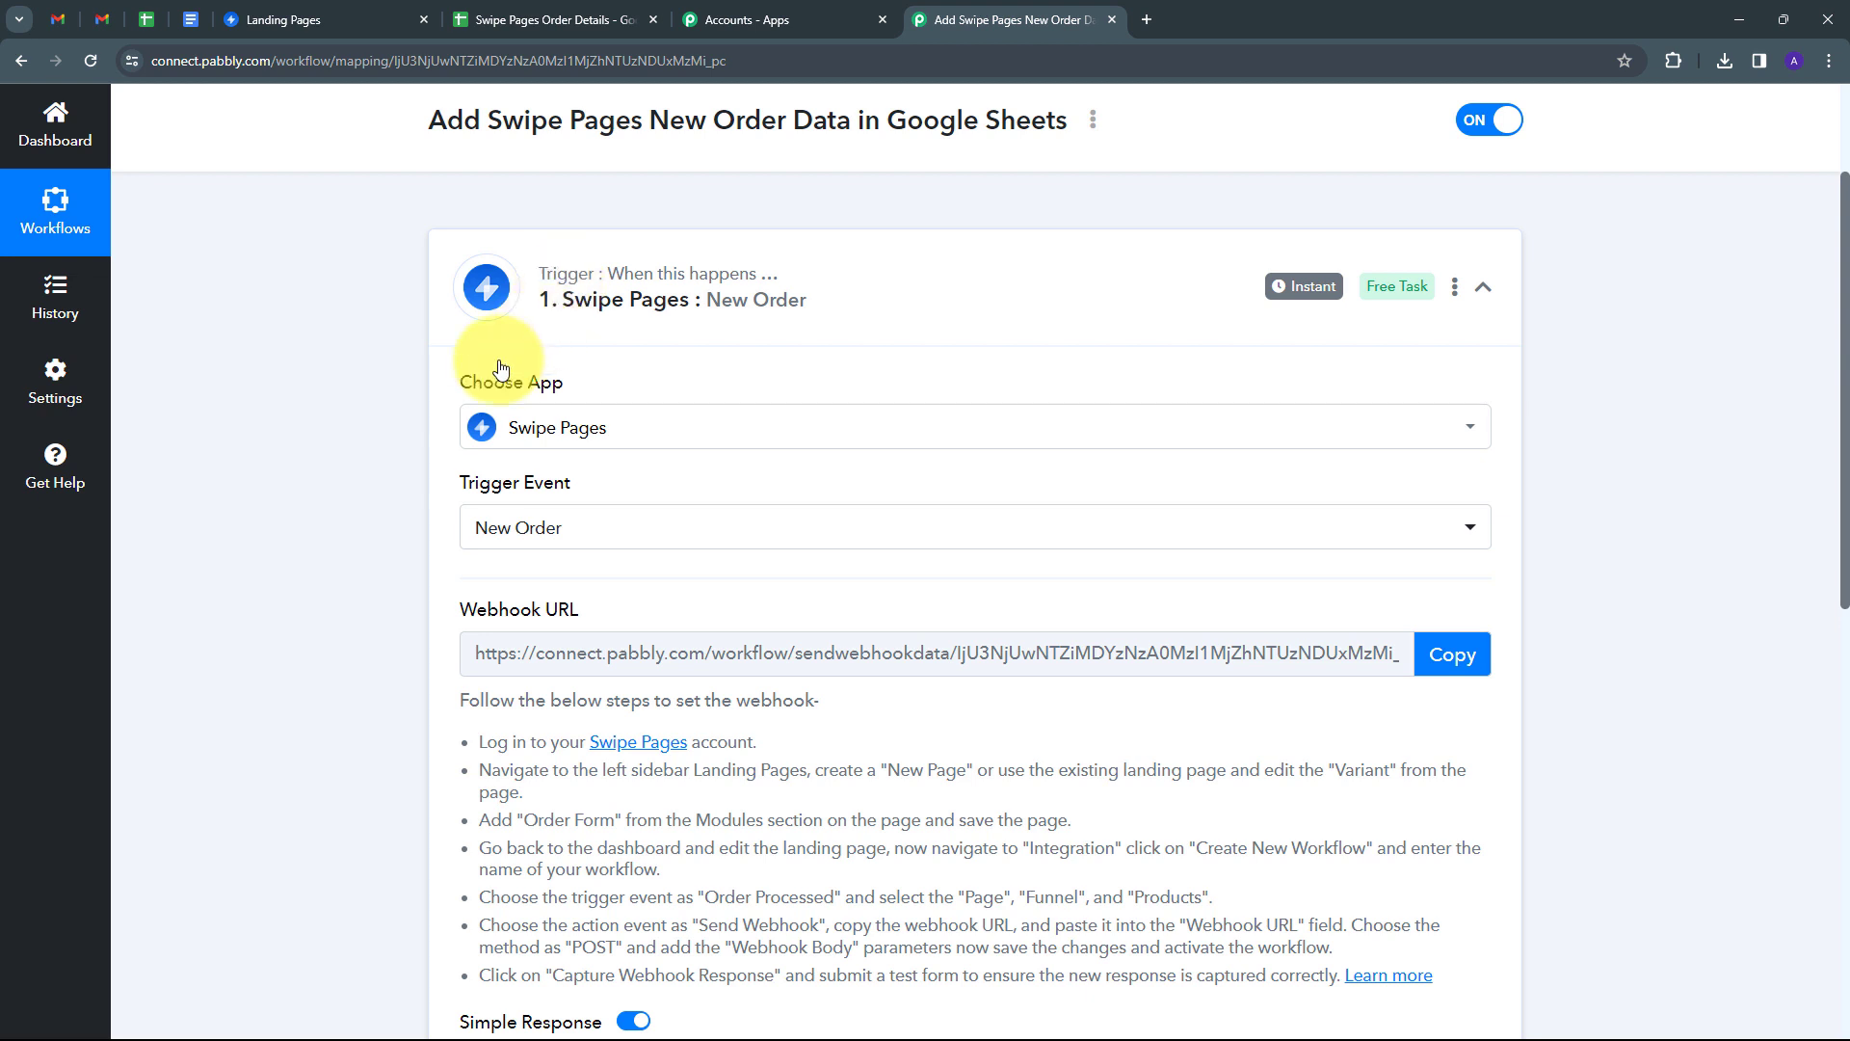
Copy the Swipe Pages webhook URL so Pabbly starts listening, then go back to the Landing Pages tab.
scroll(501, 376, down, 2)
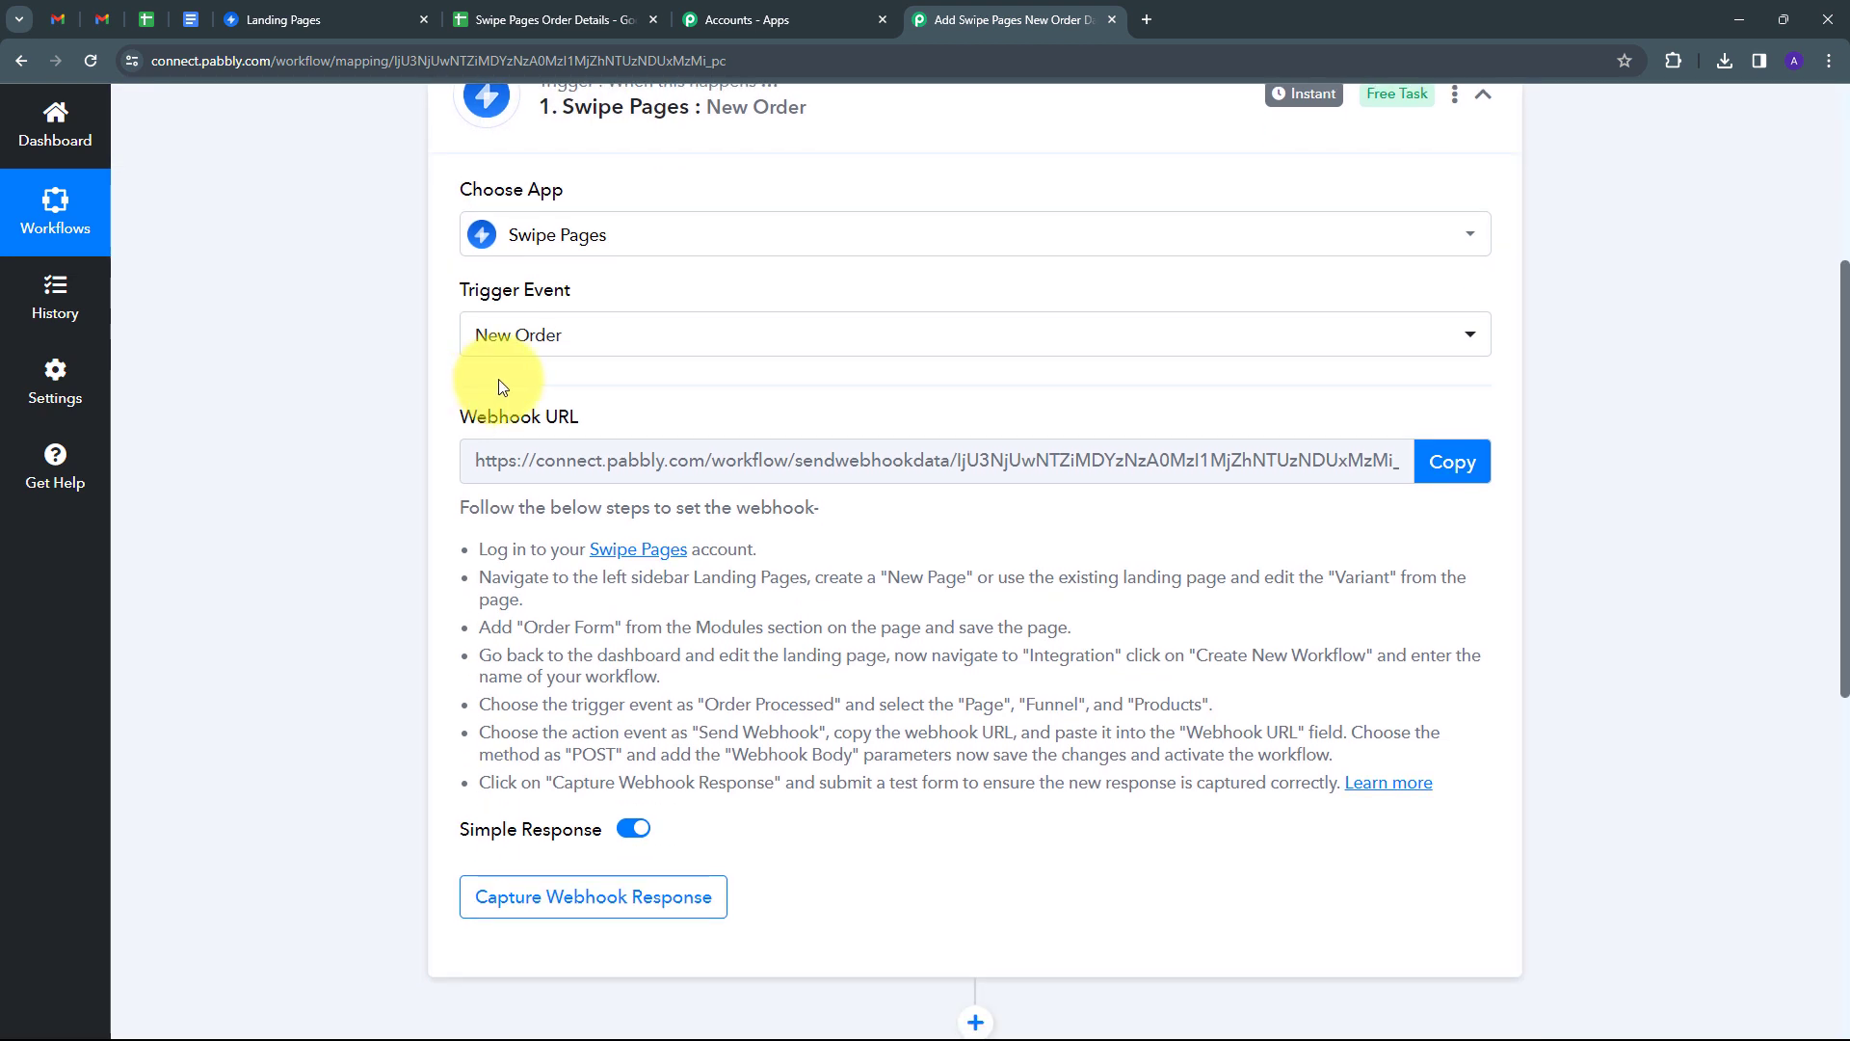
mouse_move(580, 422)
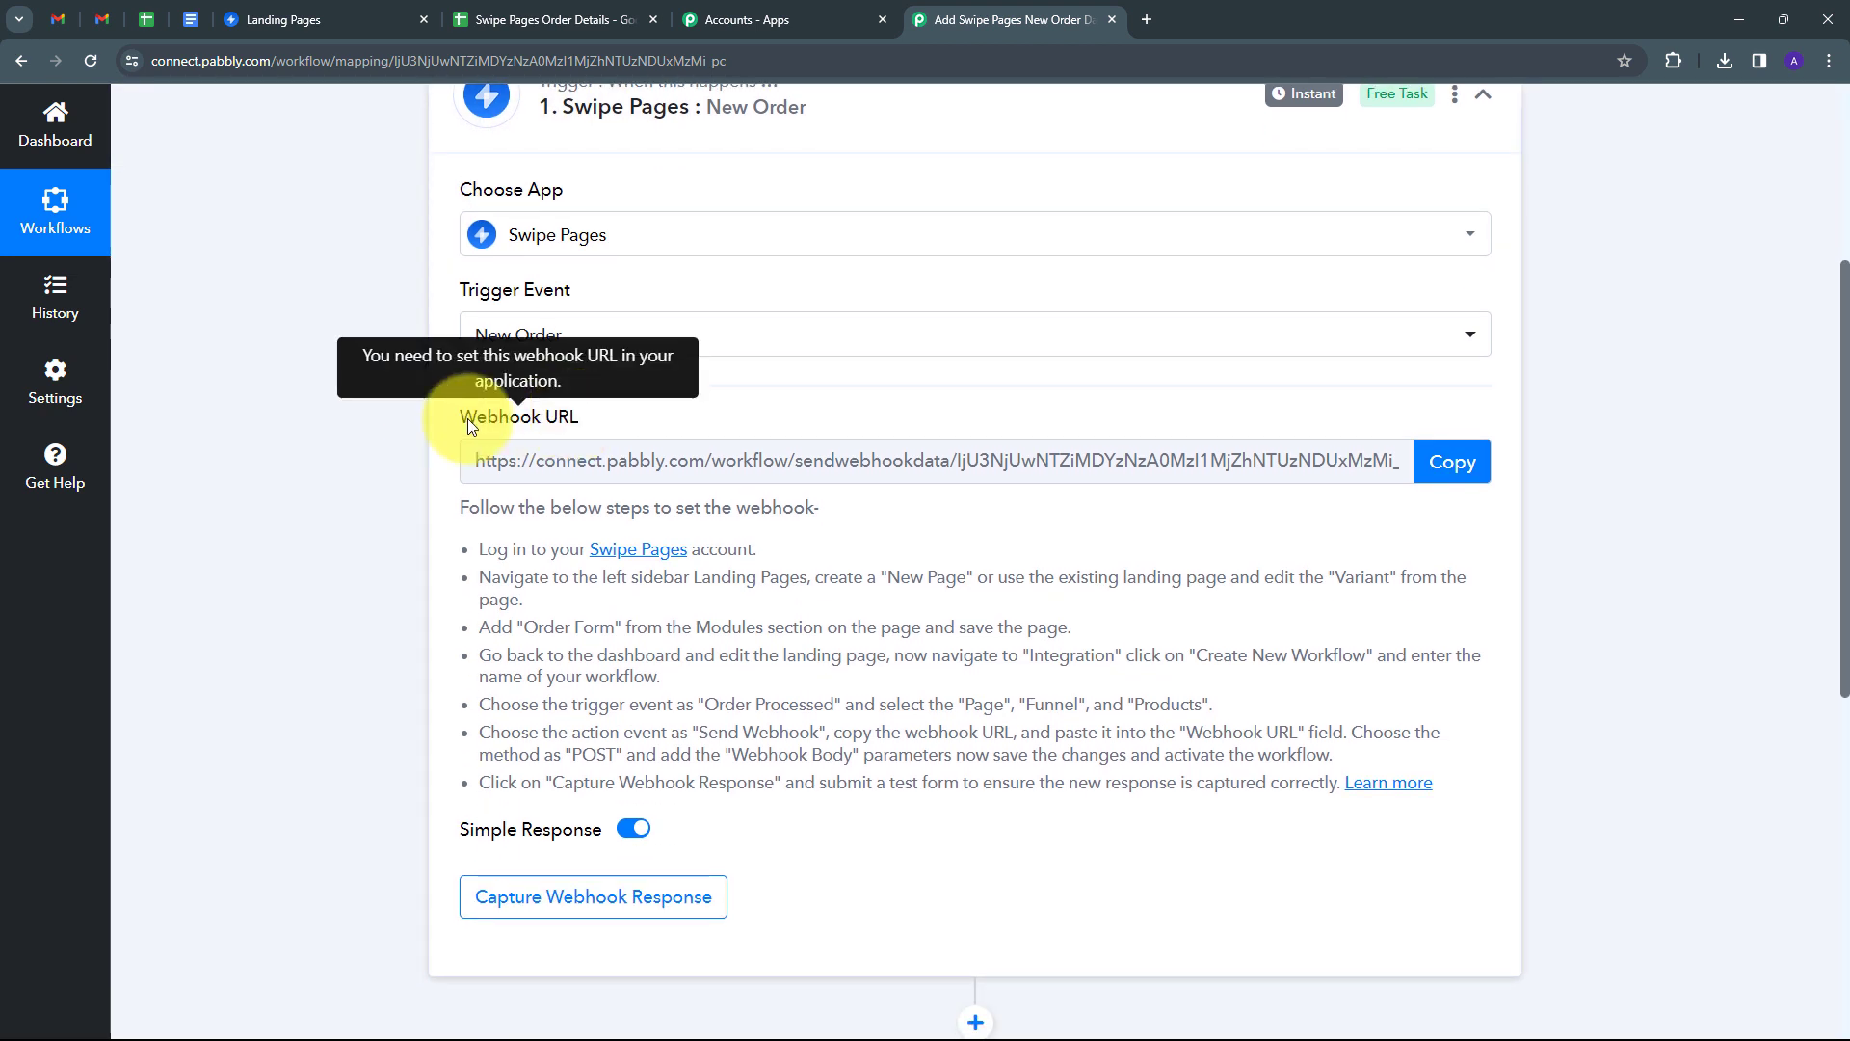
scroll(477, 414, up, 1)
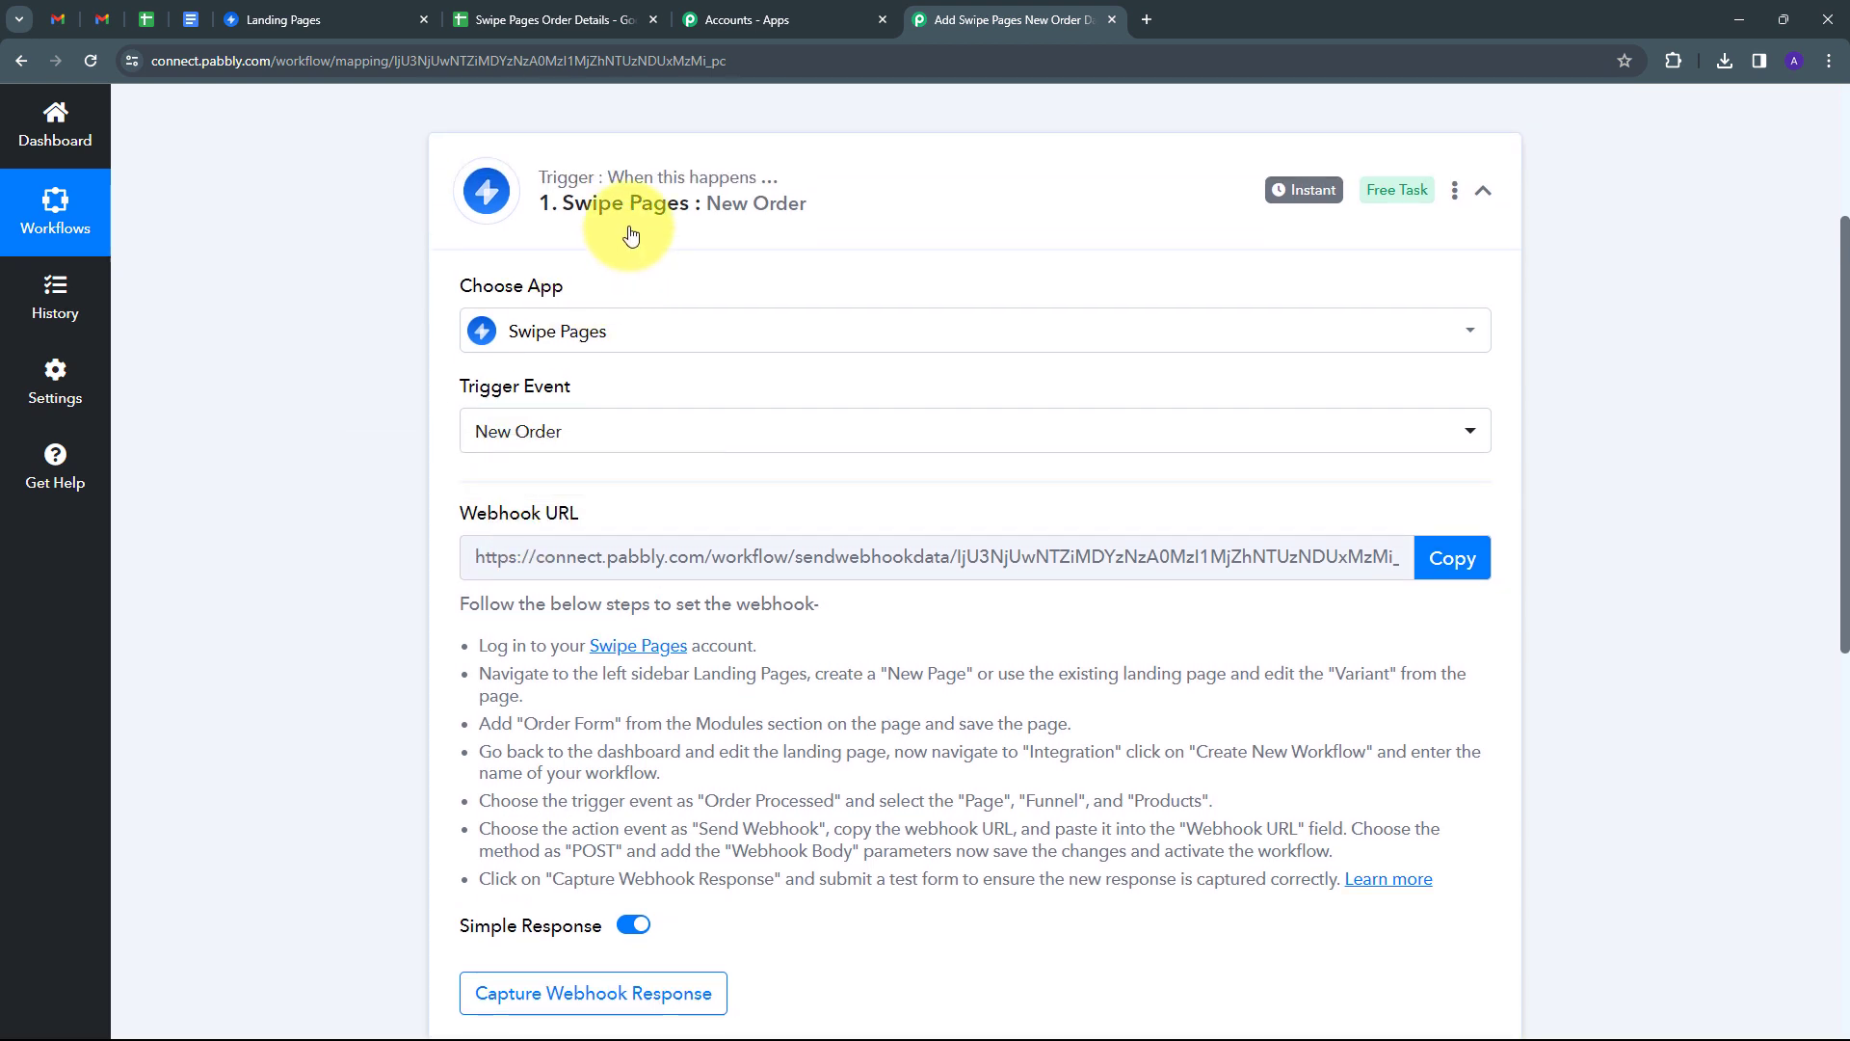
scroll(321, 443, down, 1)
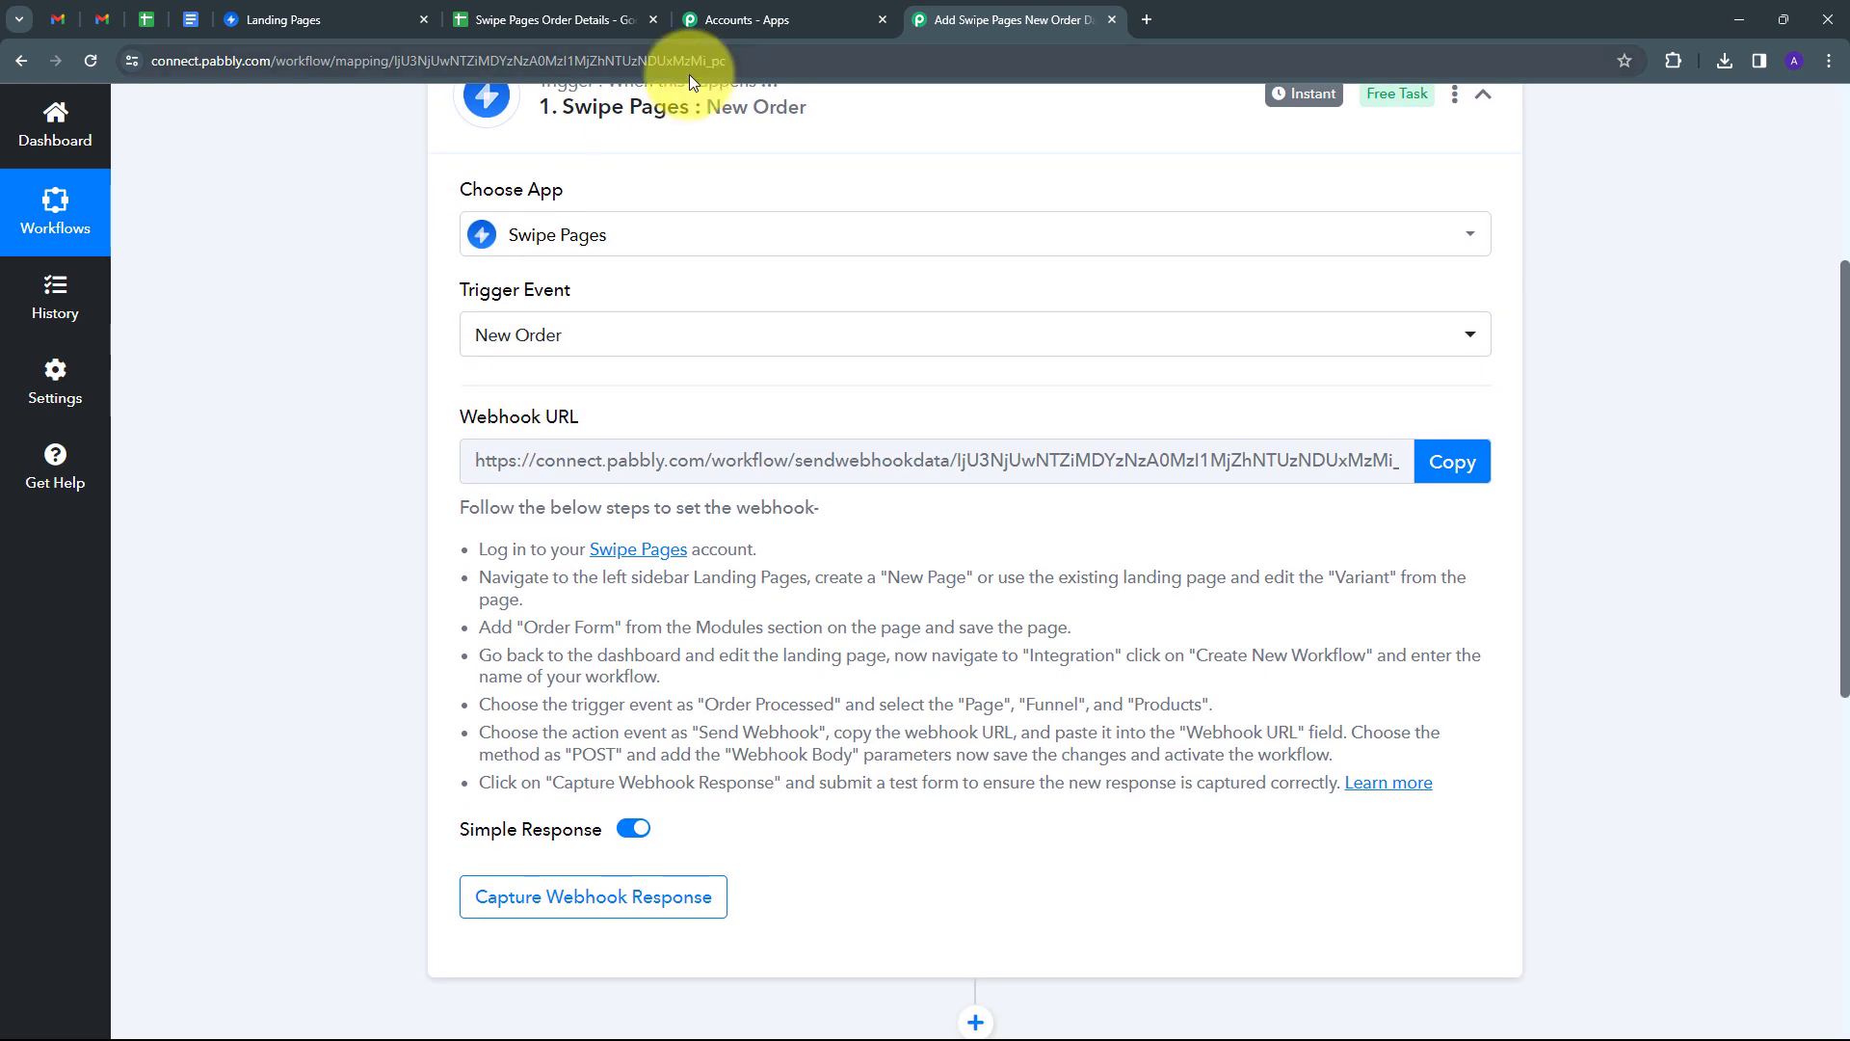
drag(476, 551, 1492, 829)
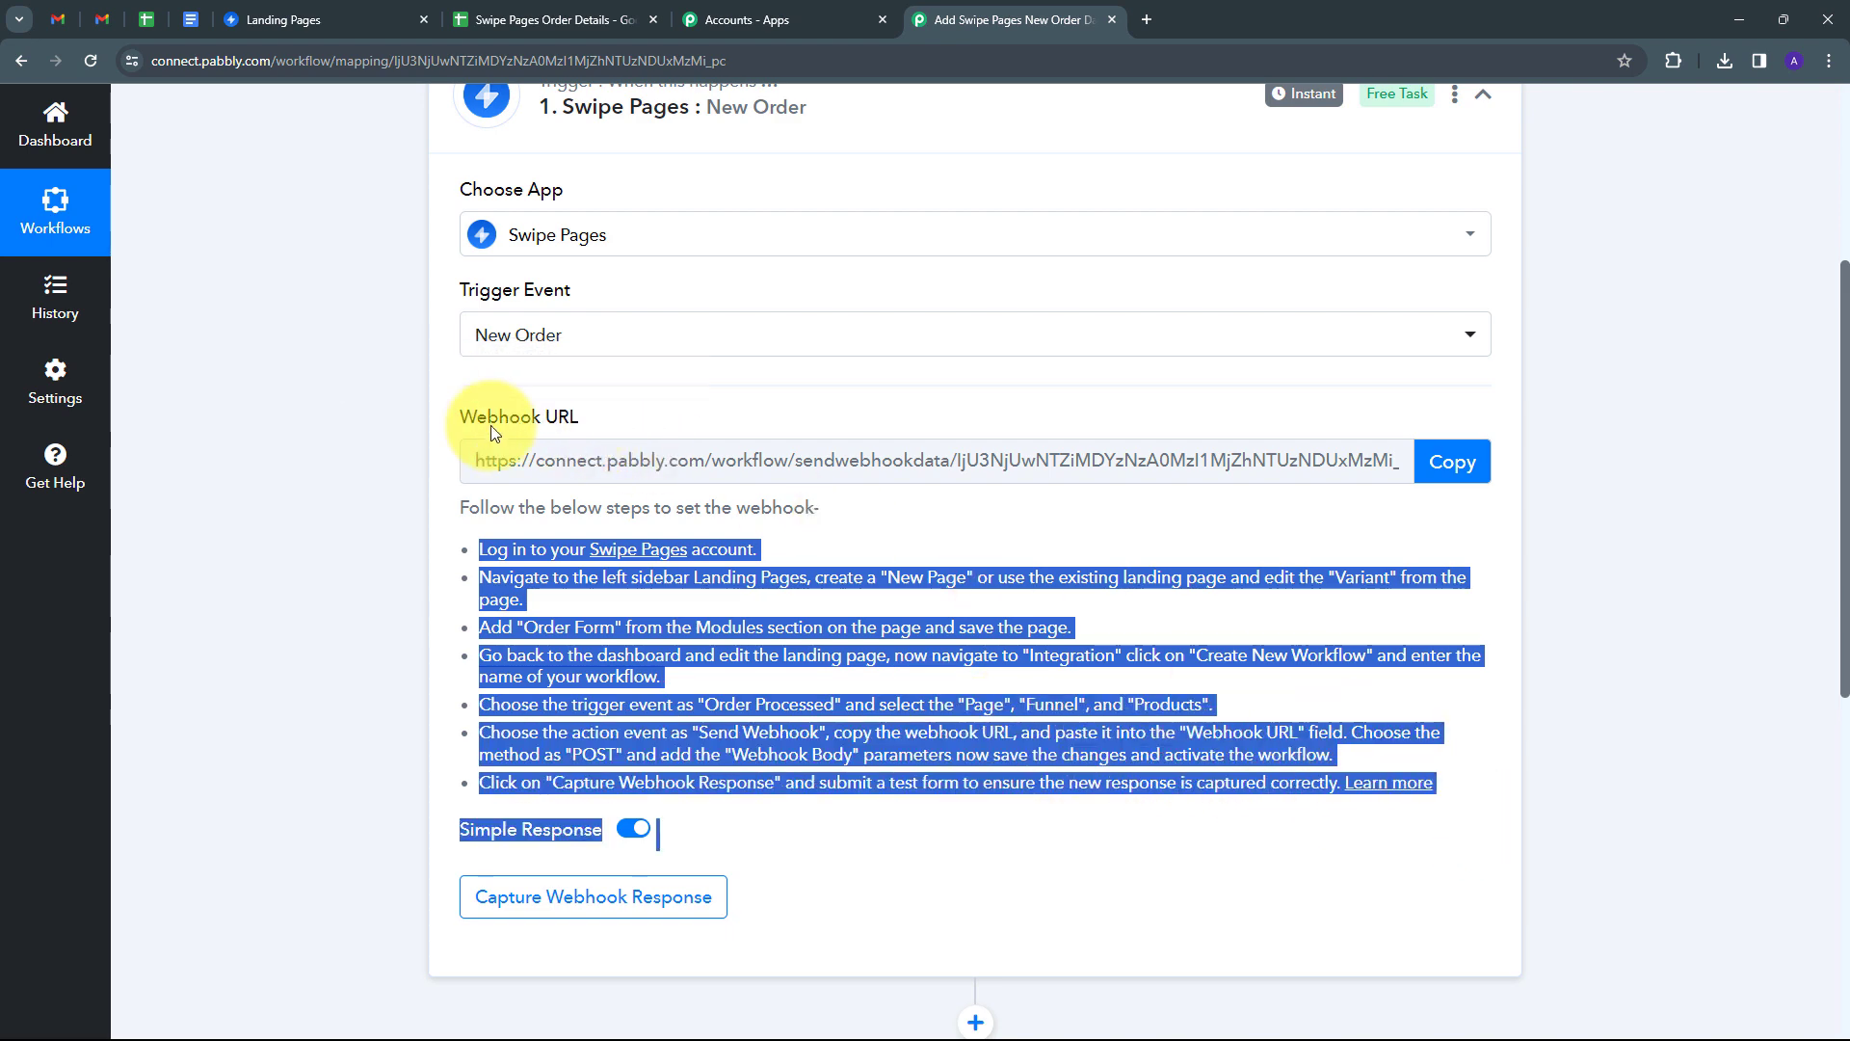
click(1439, 478)
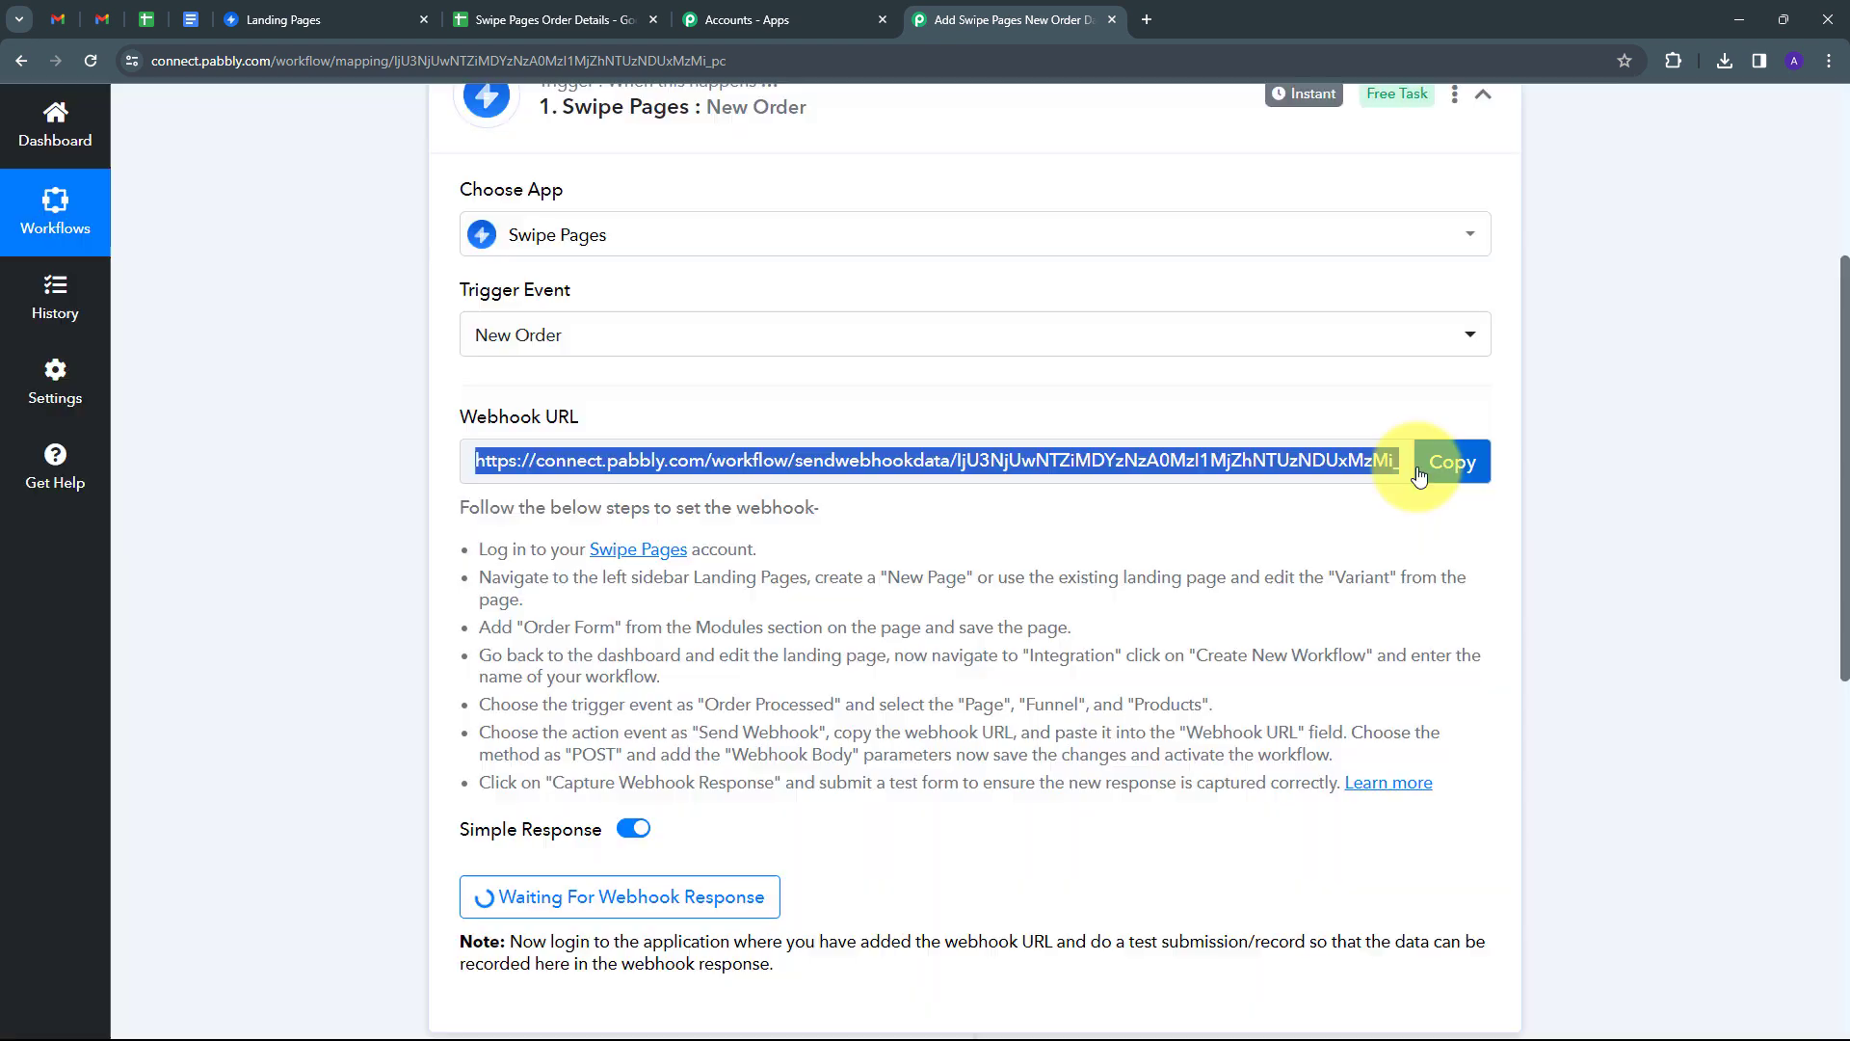
click(291, 12)
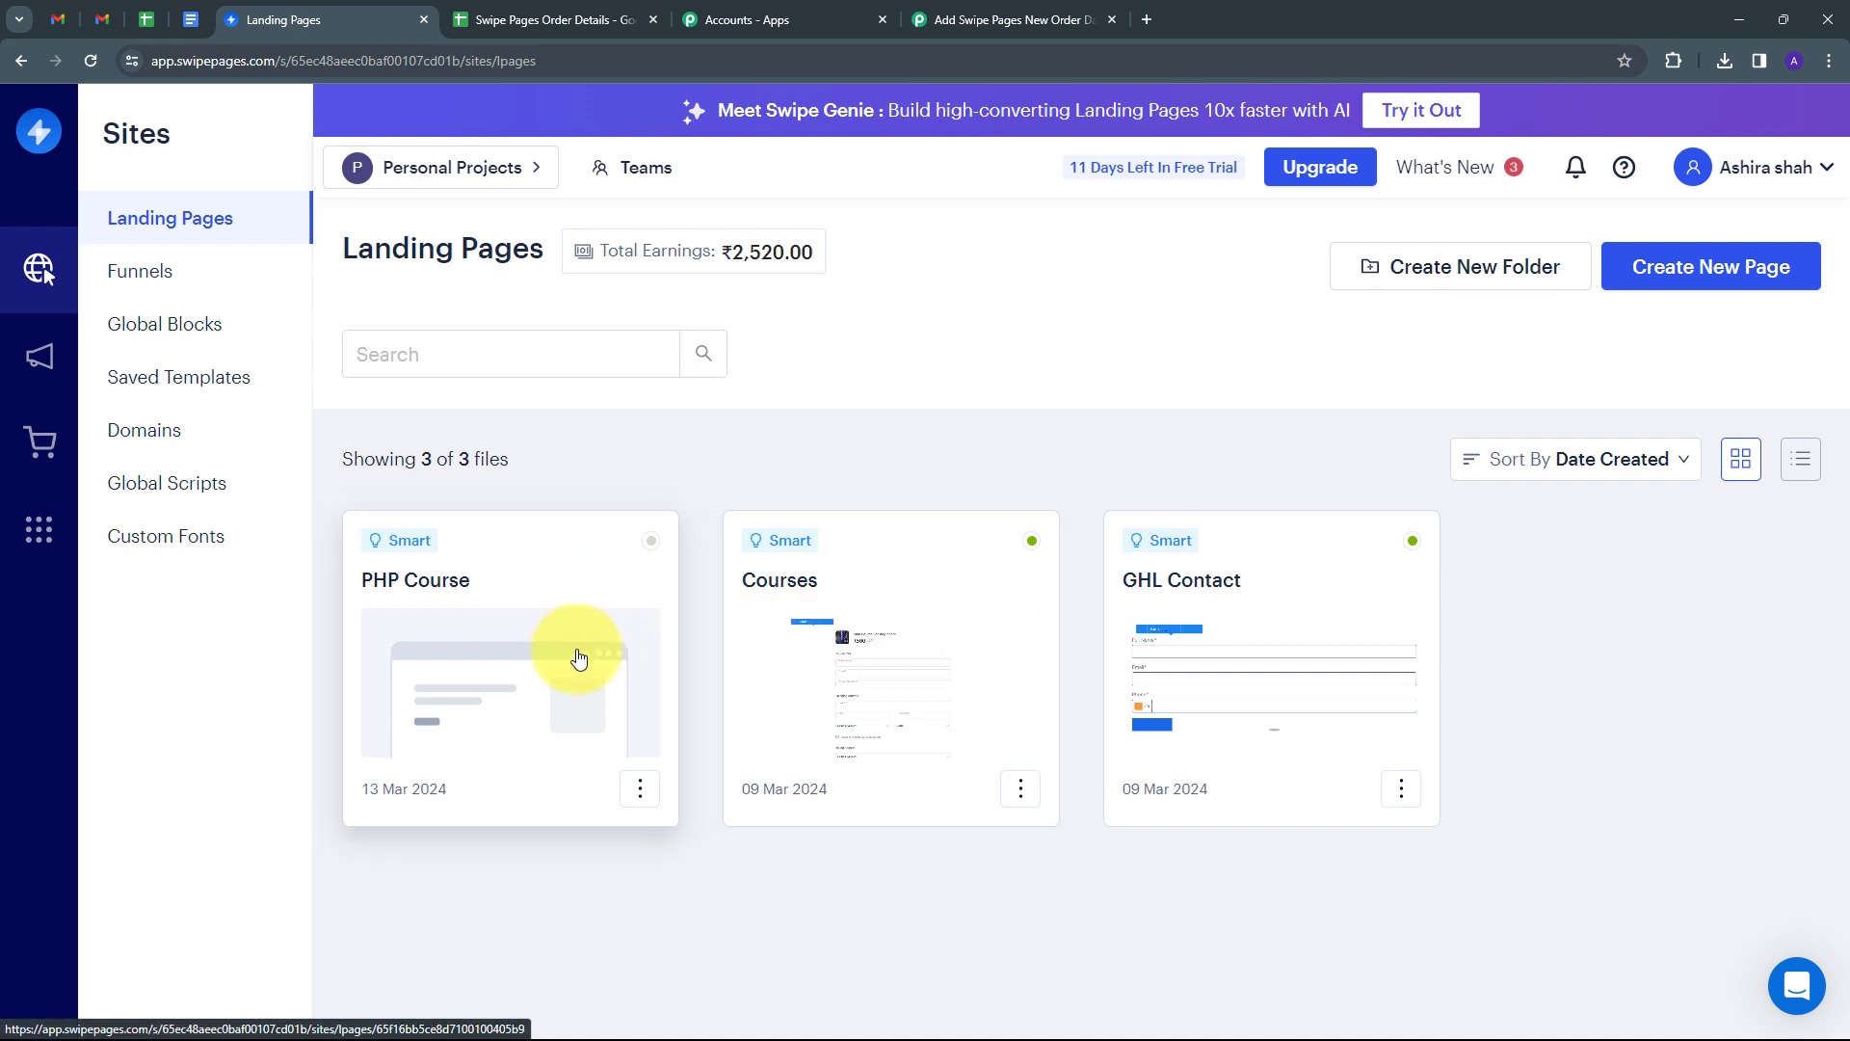
From the PHP Course page's Integrations, start a new Swipe Pages workflow named 'Testing'.
click(561, 588)
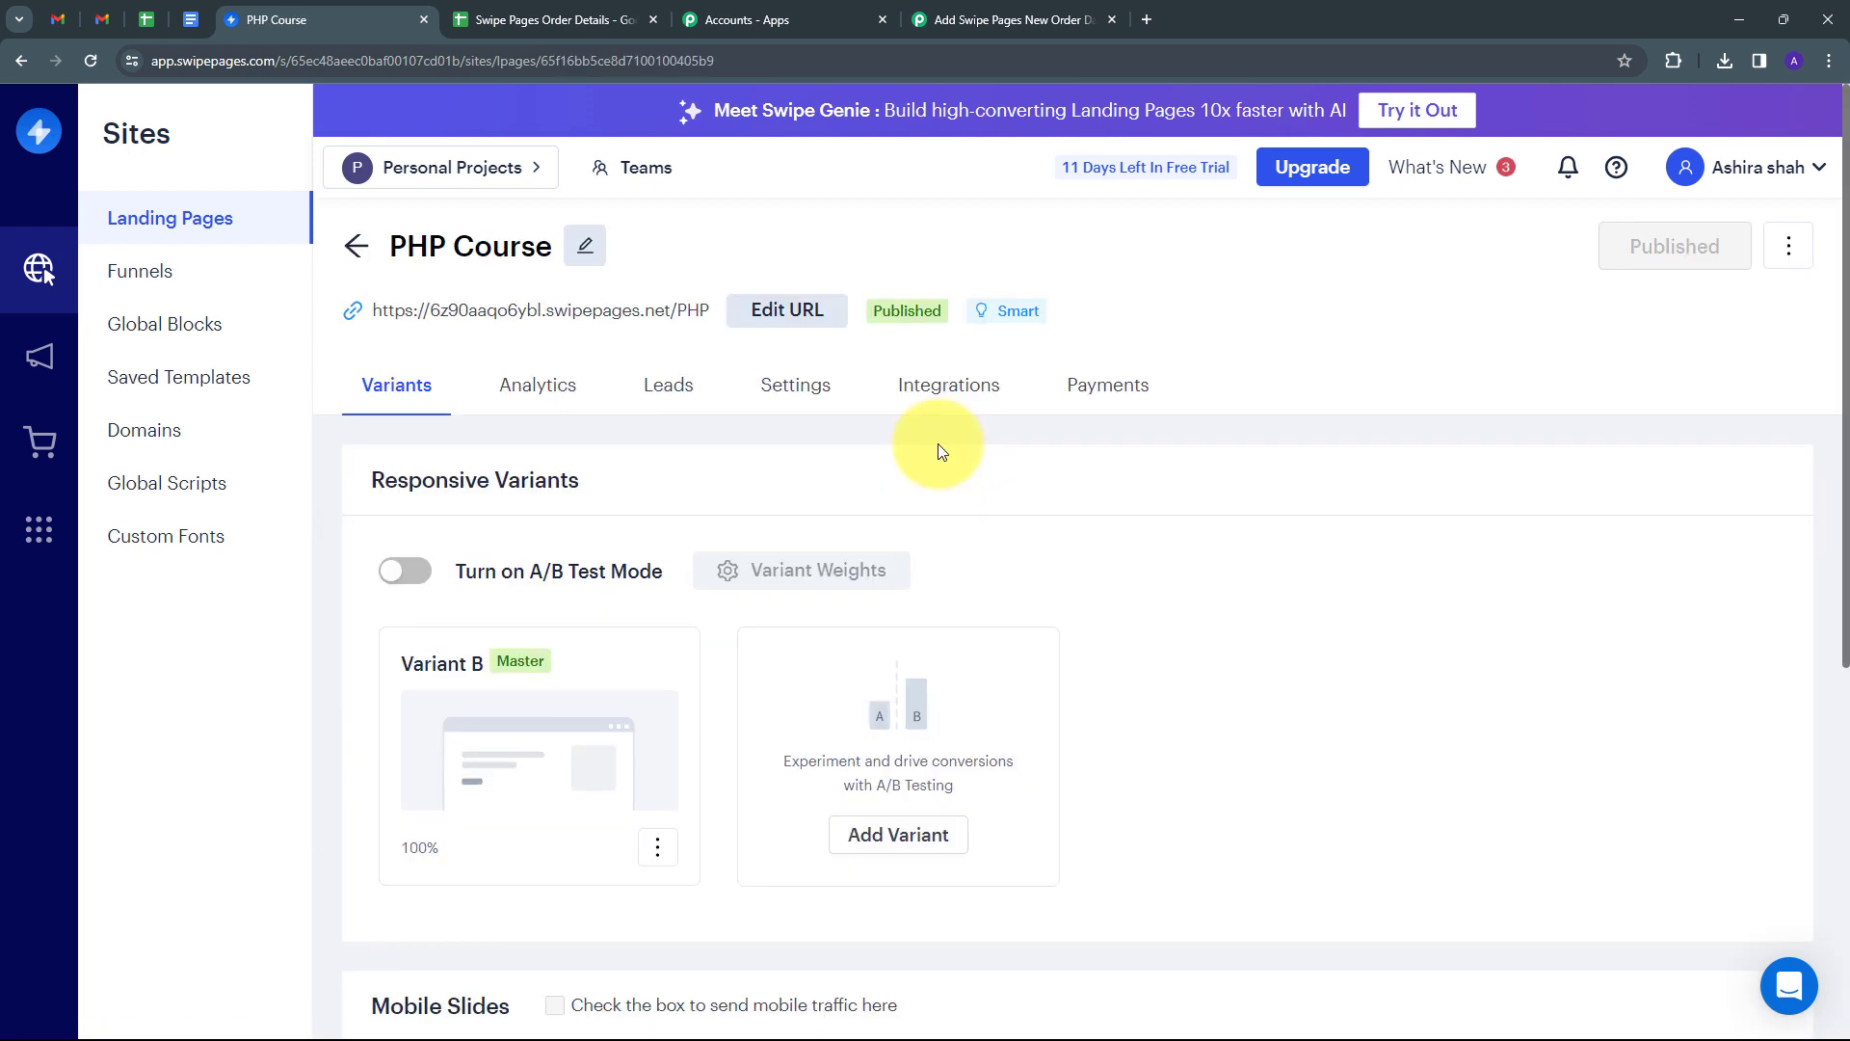
click(968, 386)
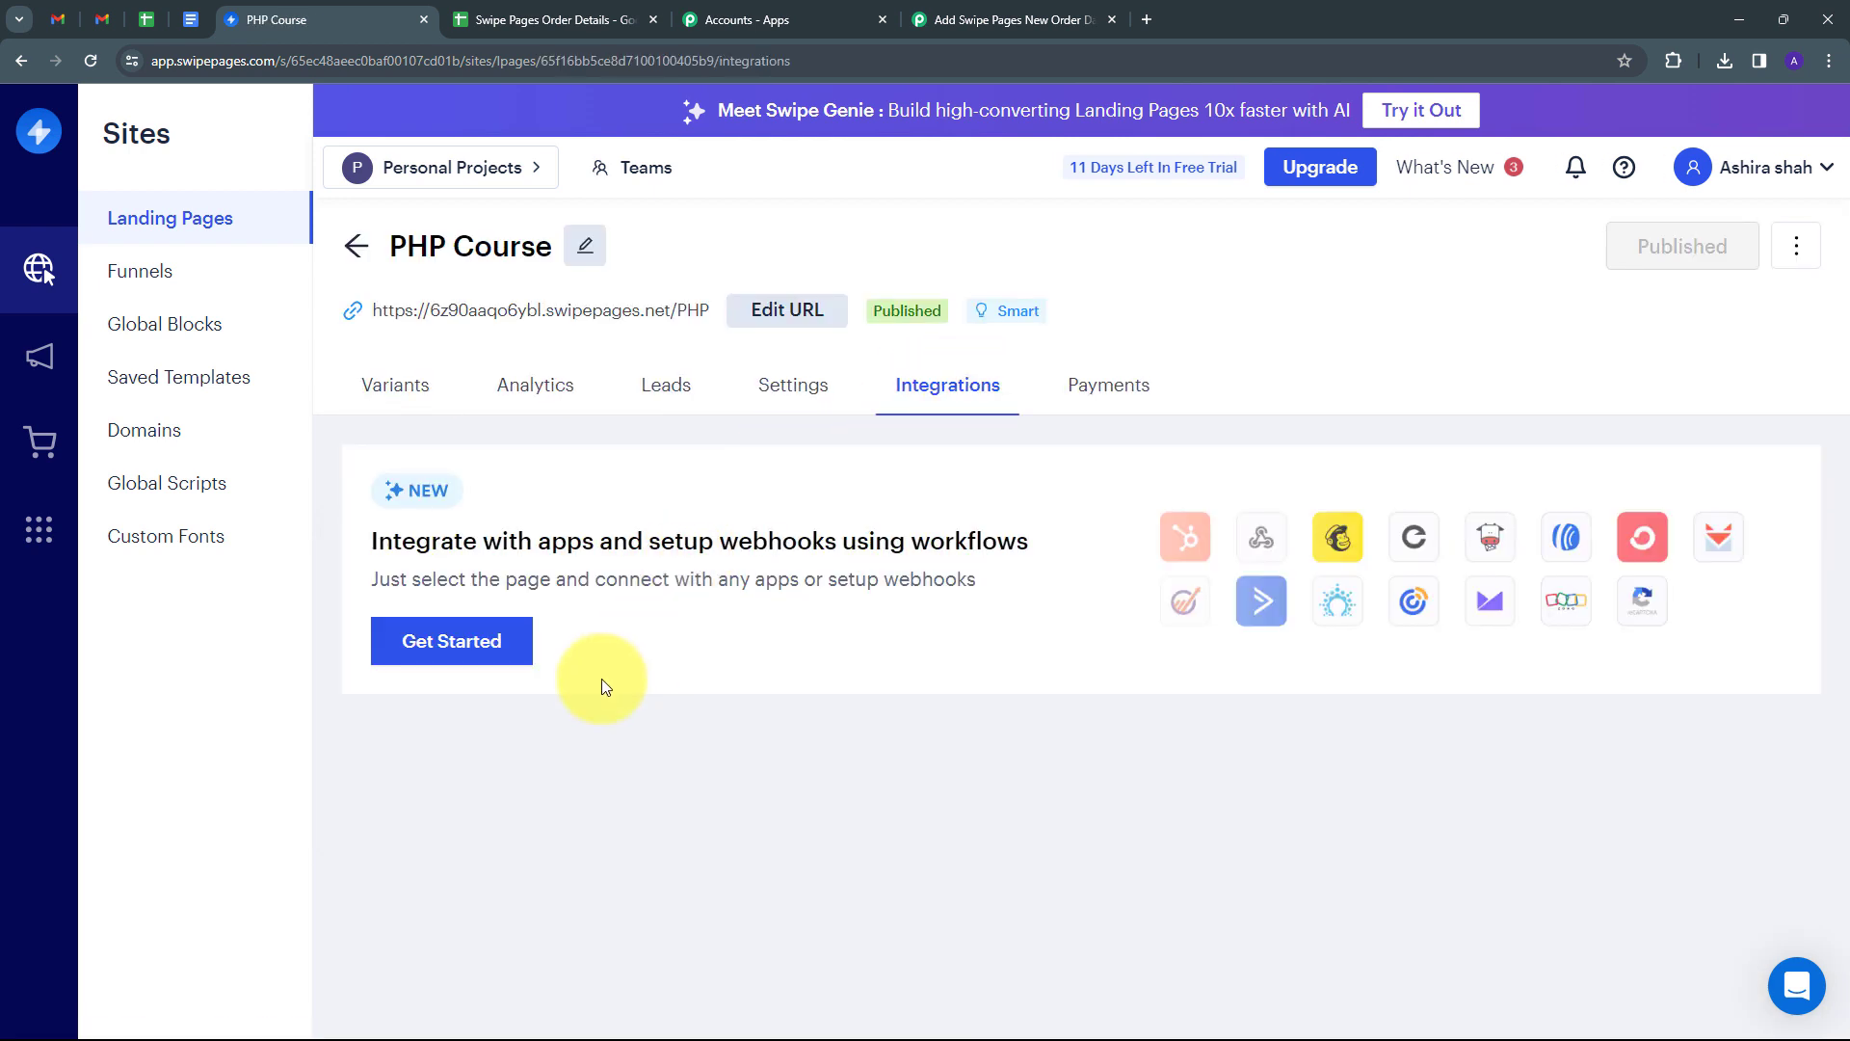
click(451, 649)
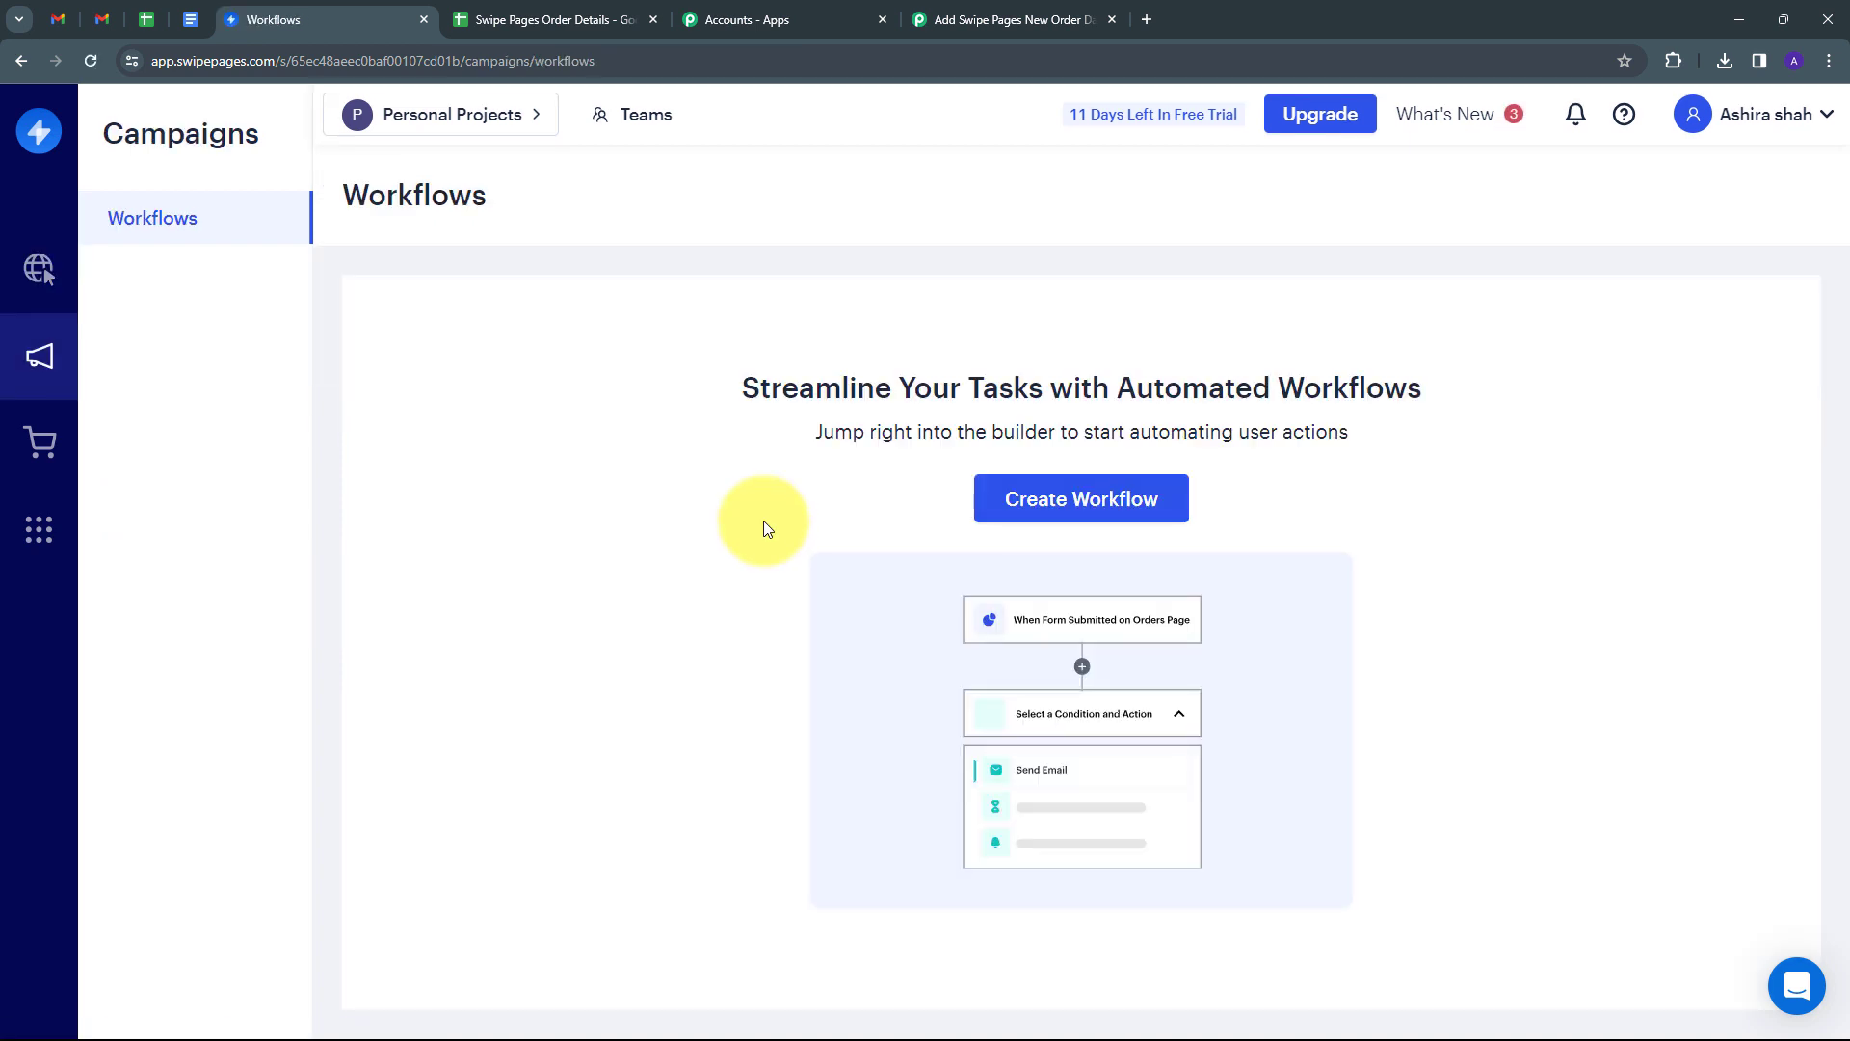
click(1042, 503)
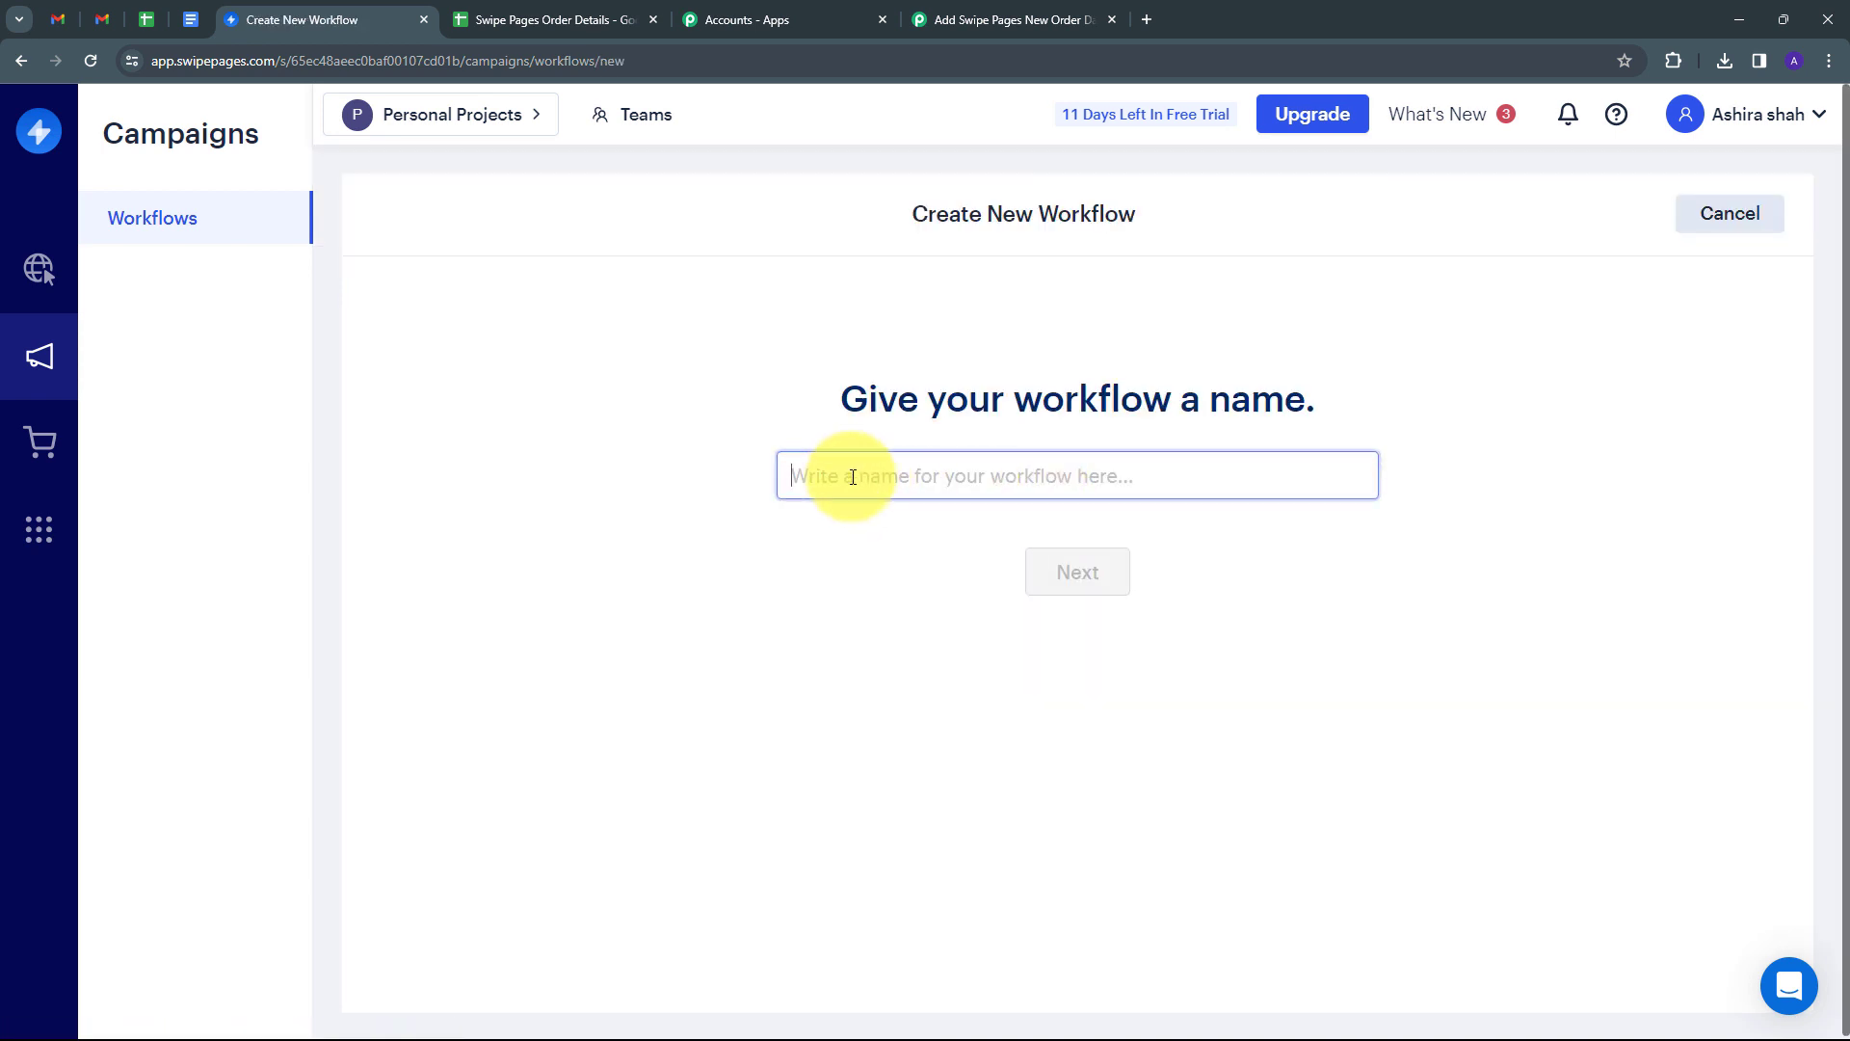
text(Testing)
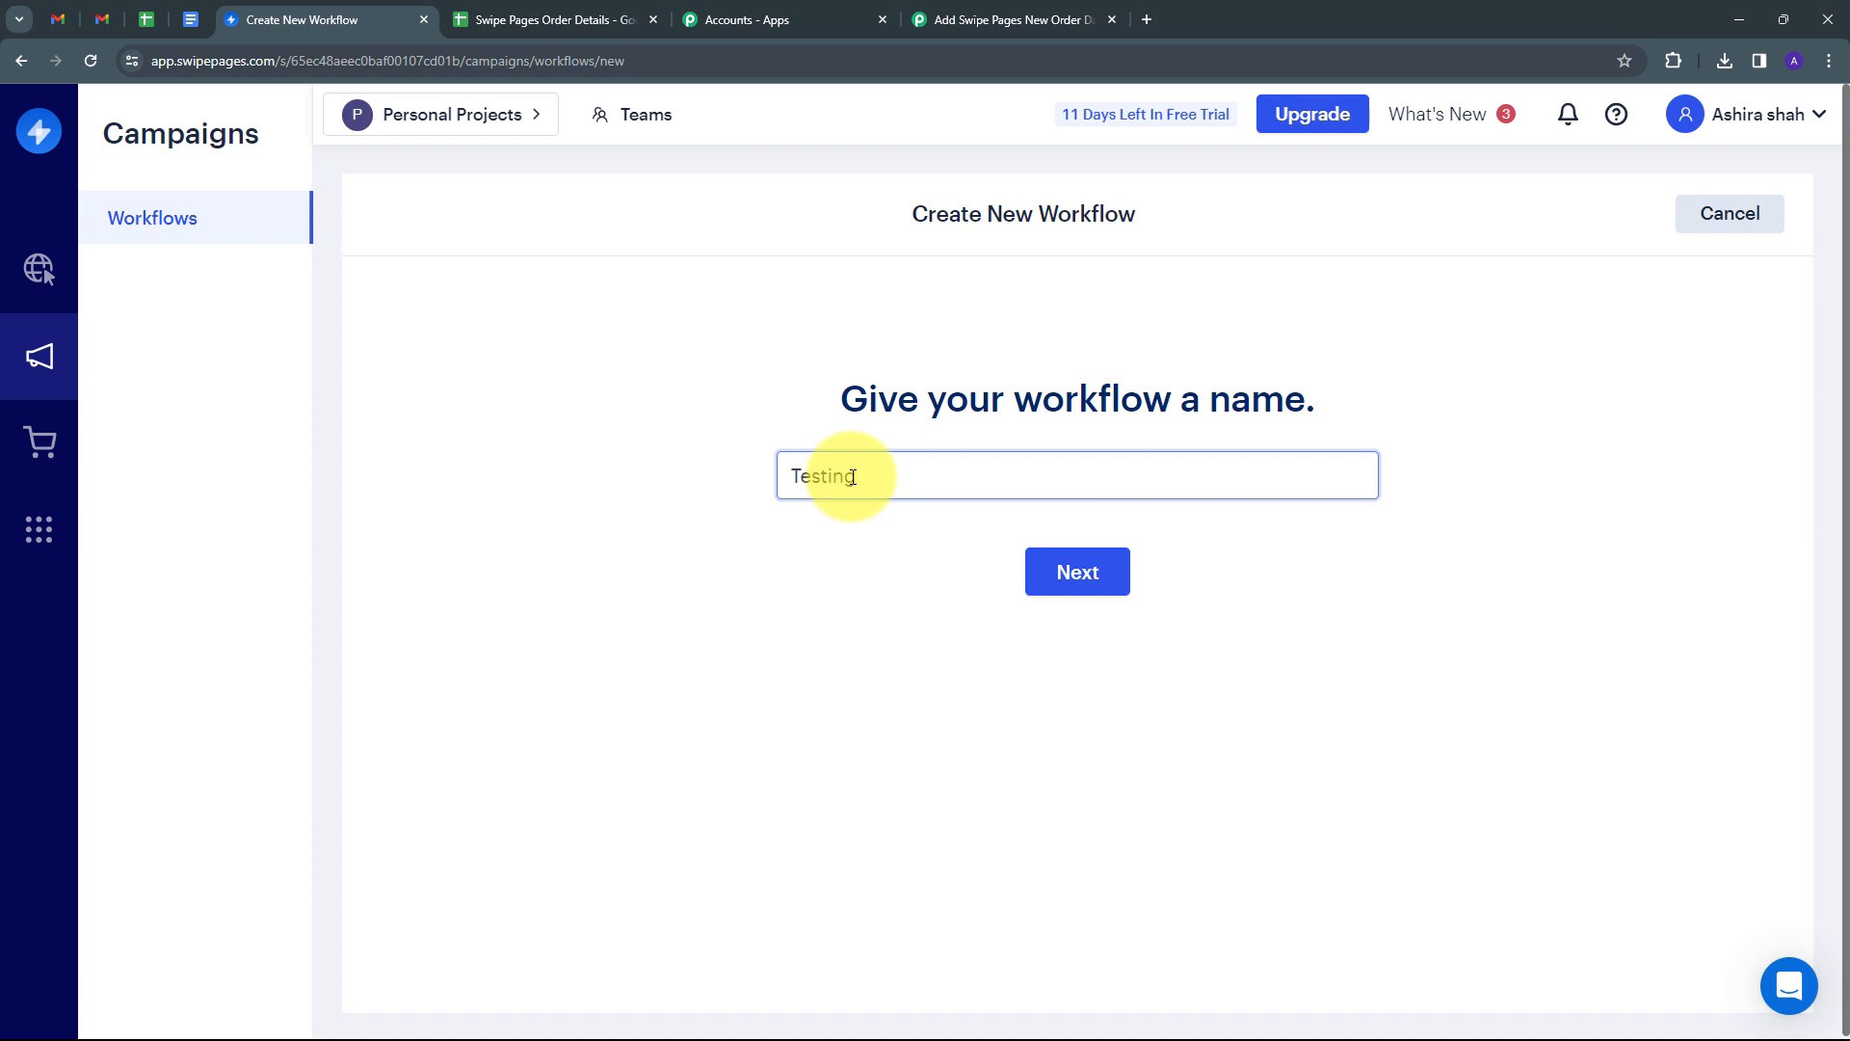
click(1067, 569)
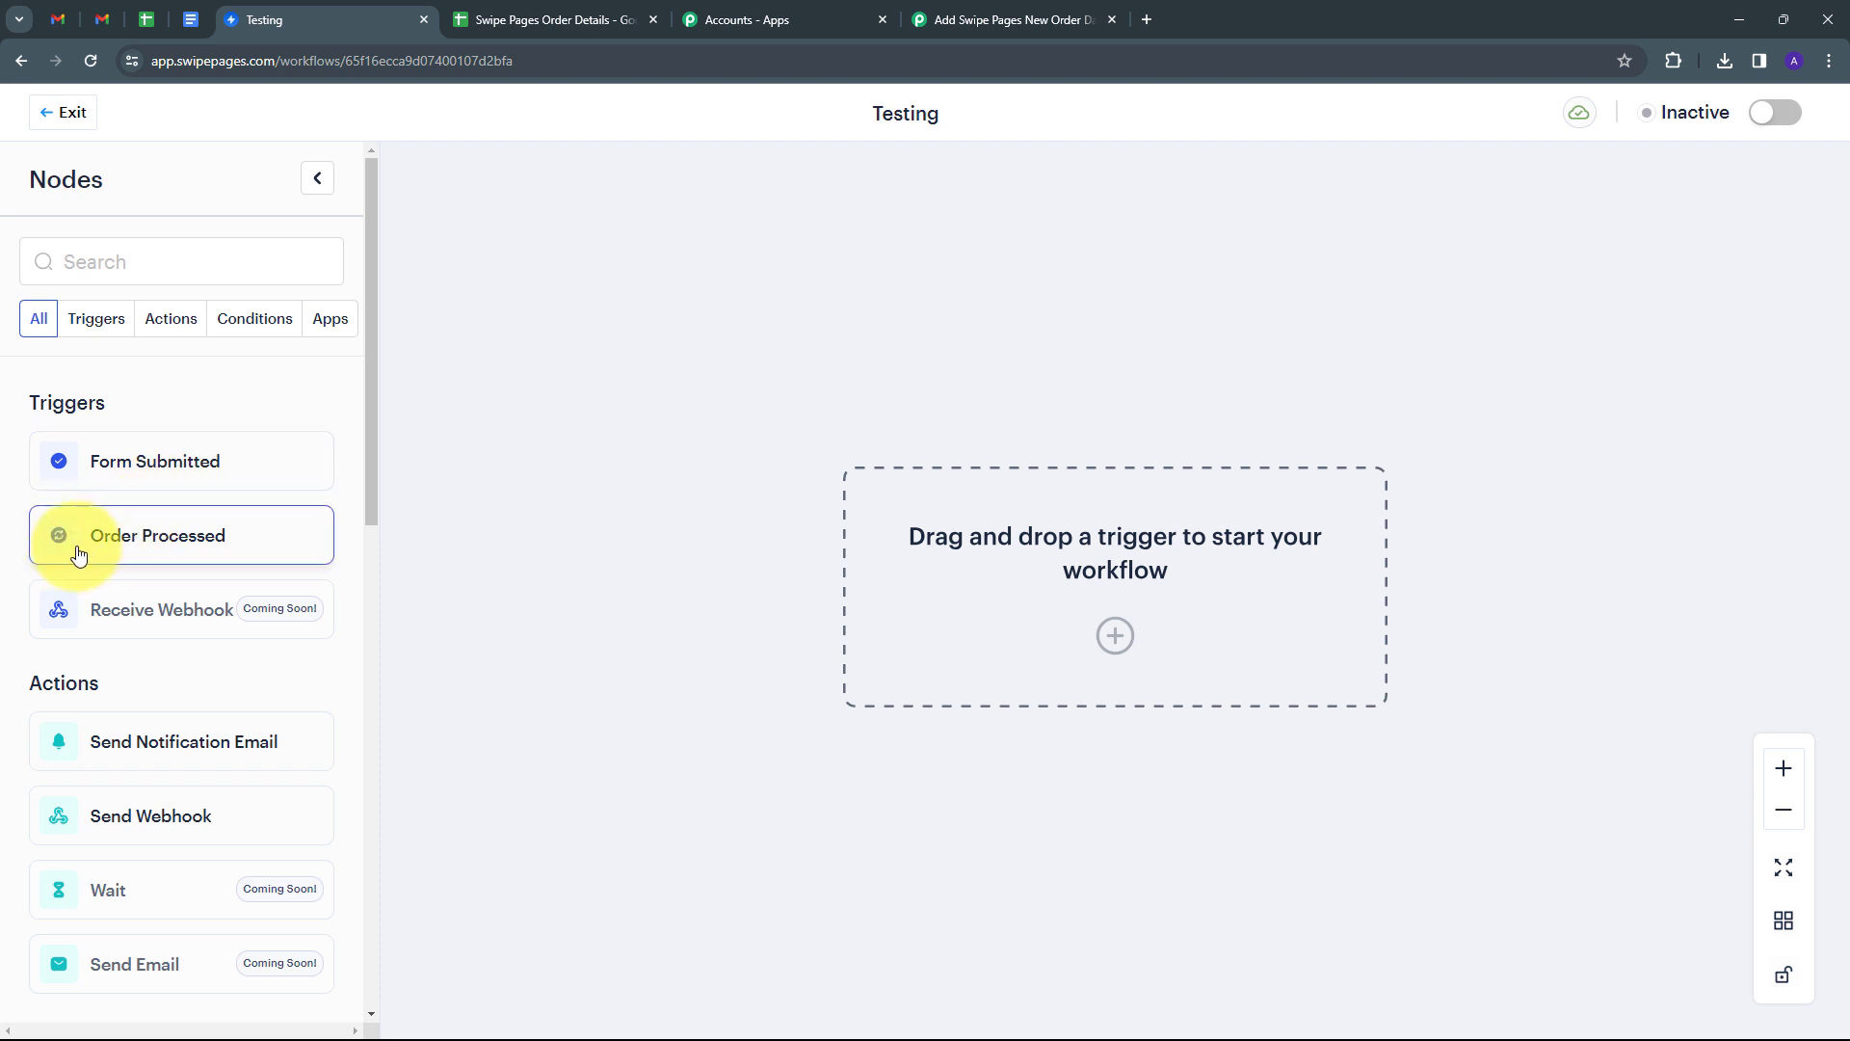
Add an Order Processed trigger limited to the PHP Course and Courses pages, and save it.
drag(136, 537, 1096, 605)
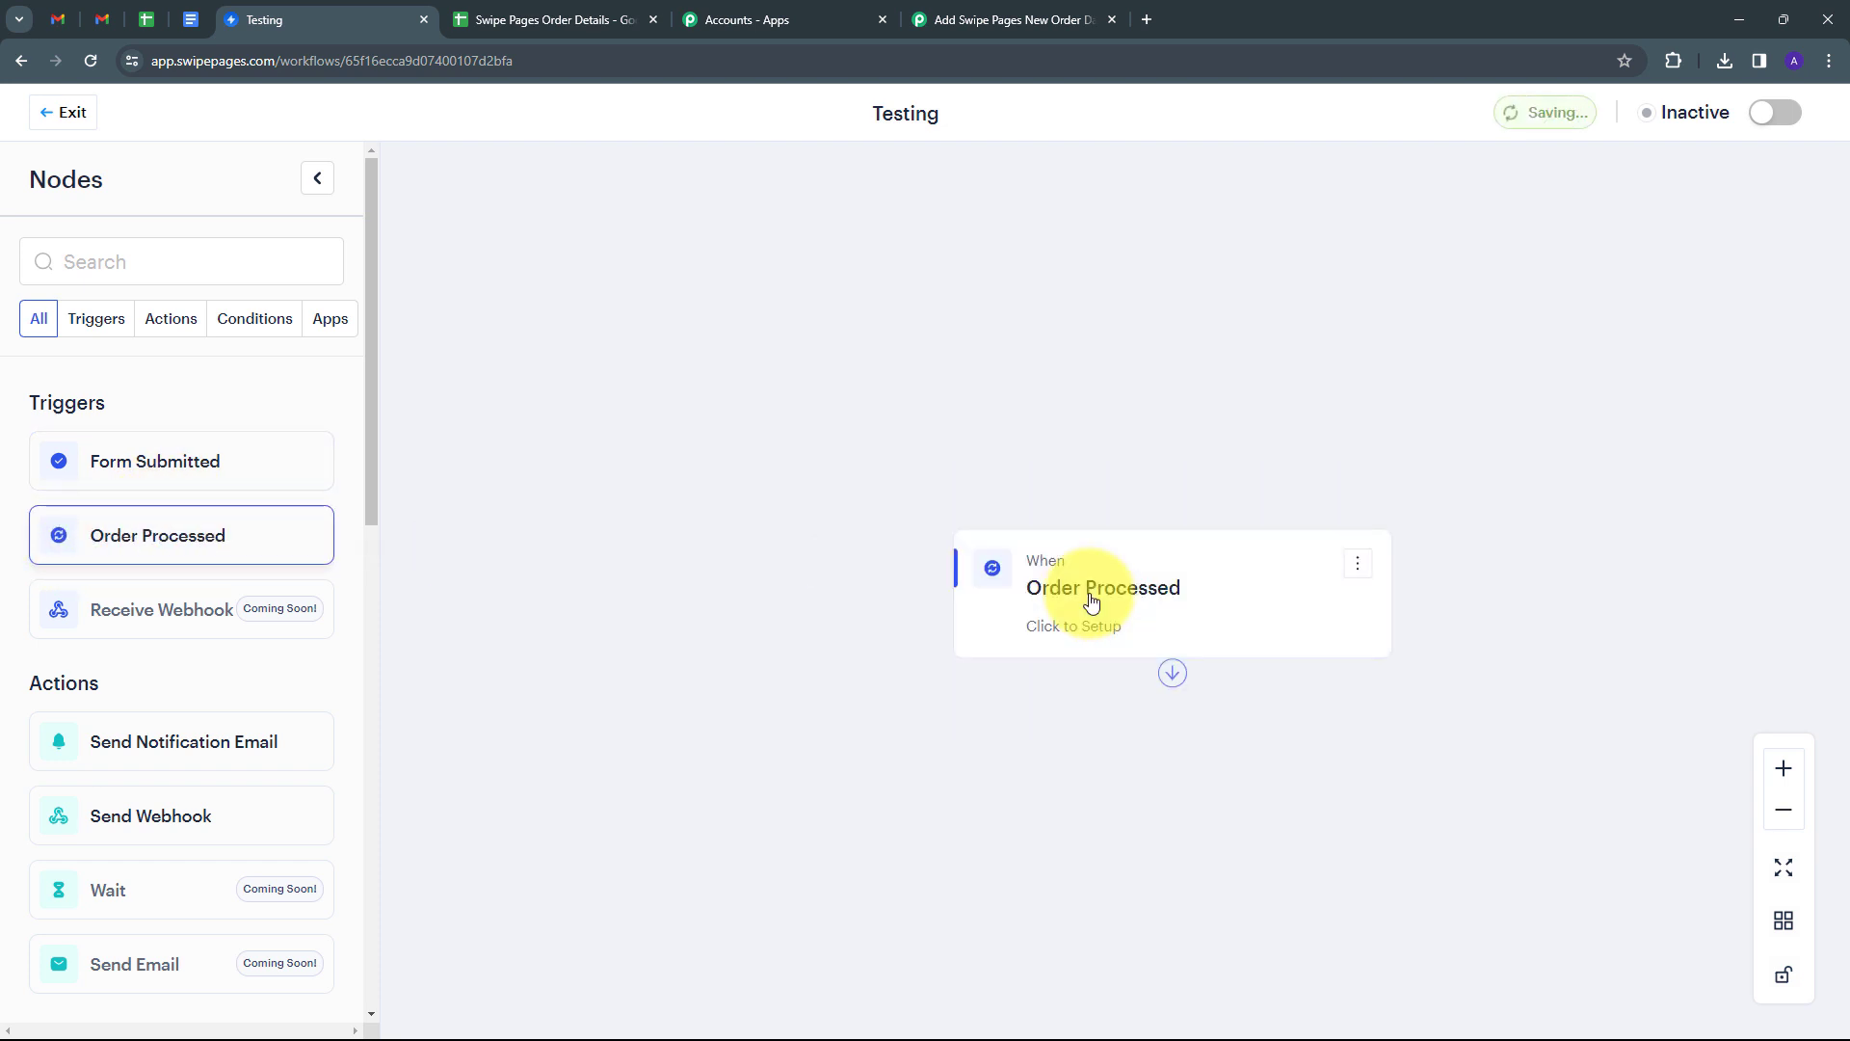
click(1082, 535)
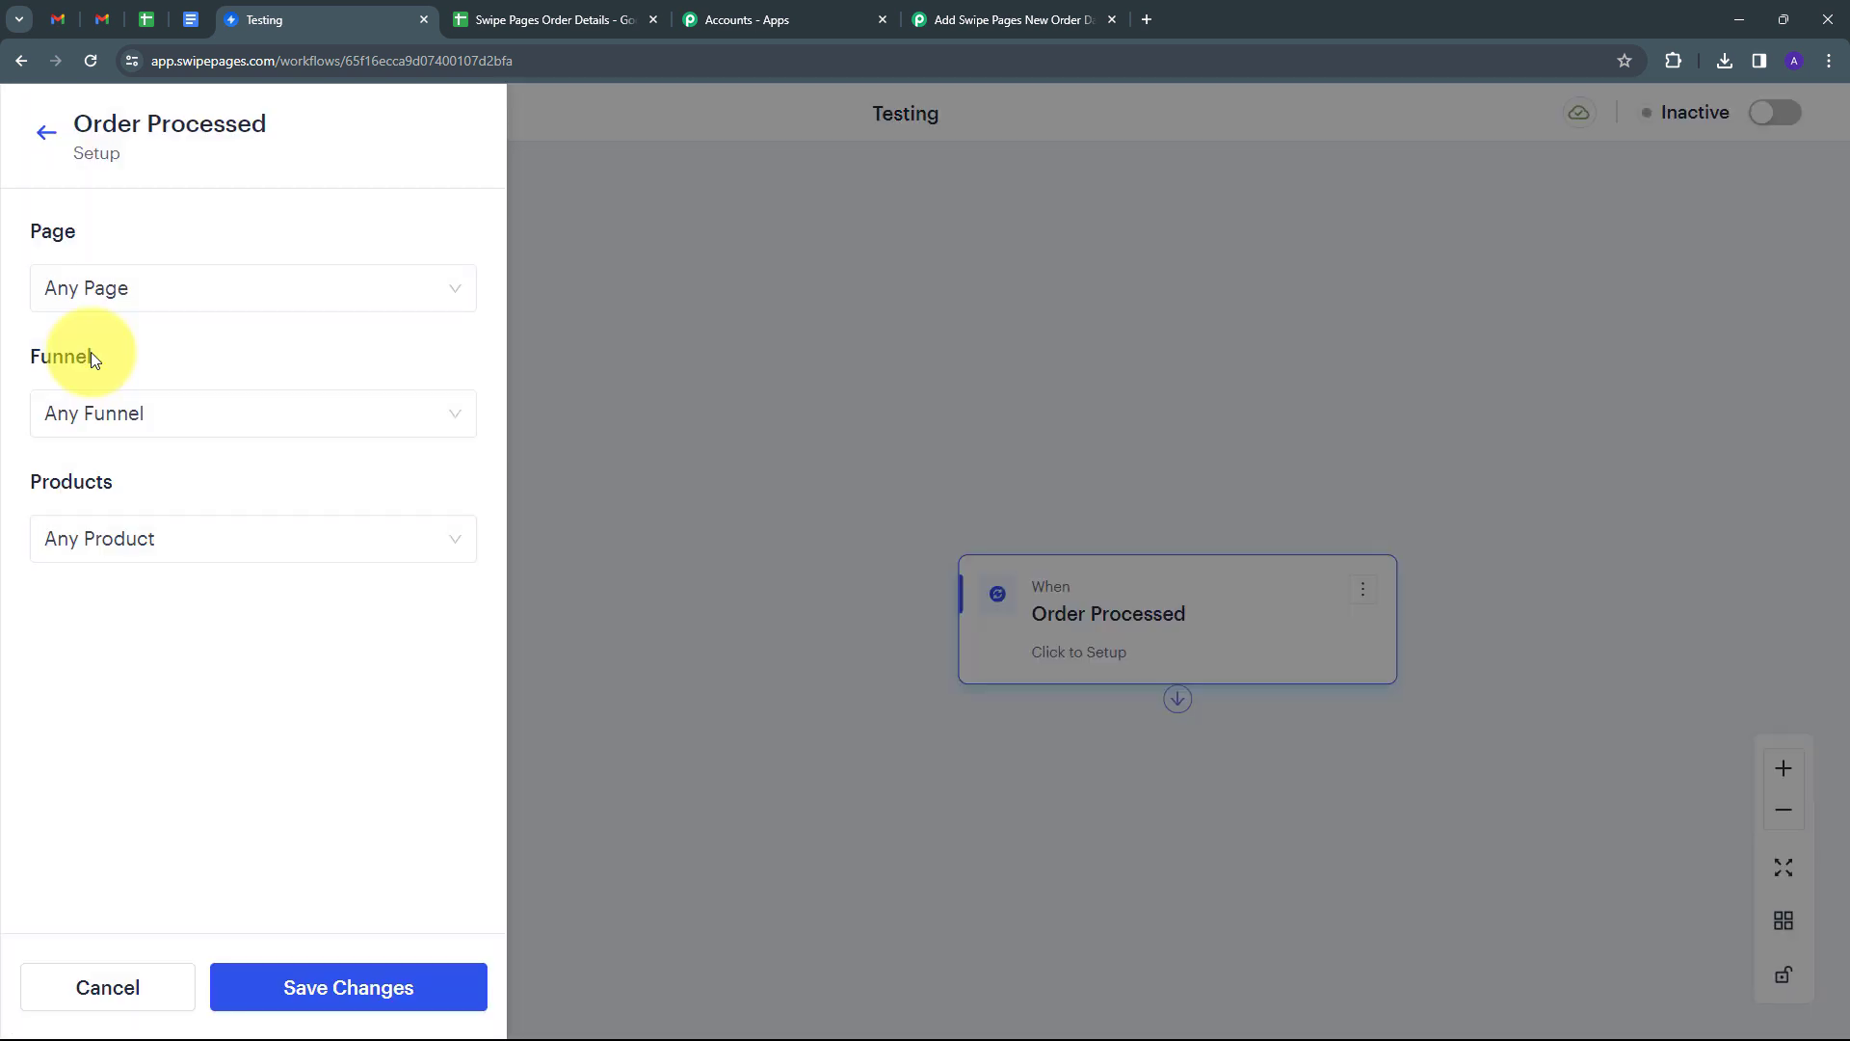
click(431, 291)
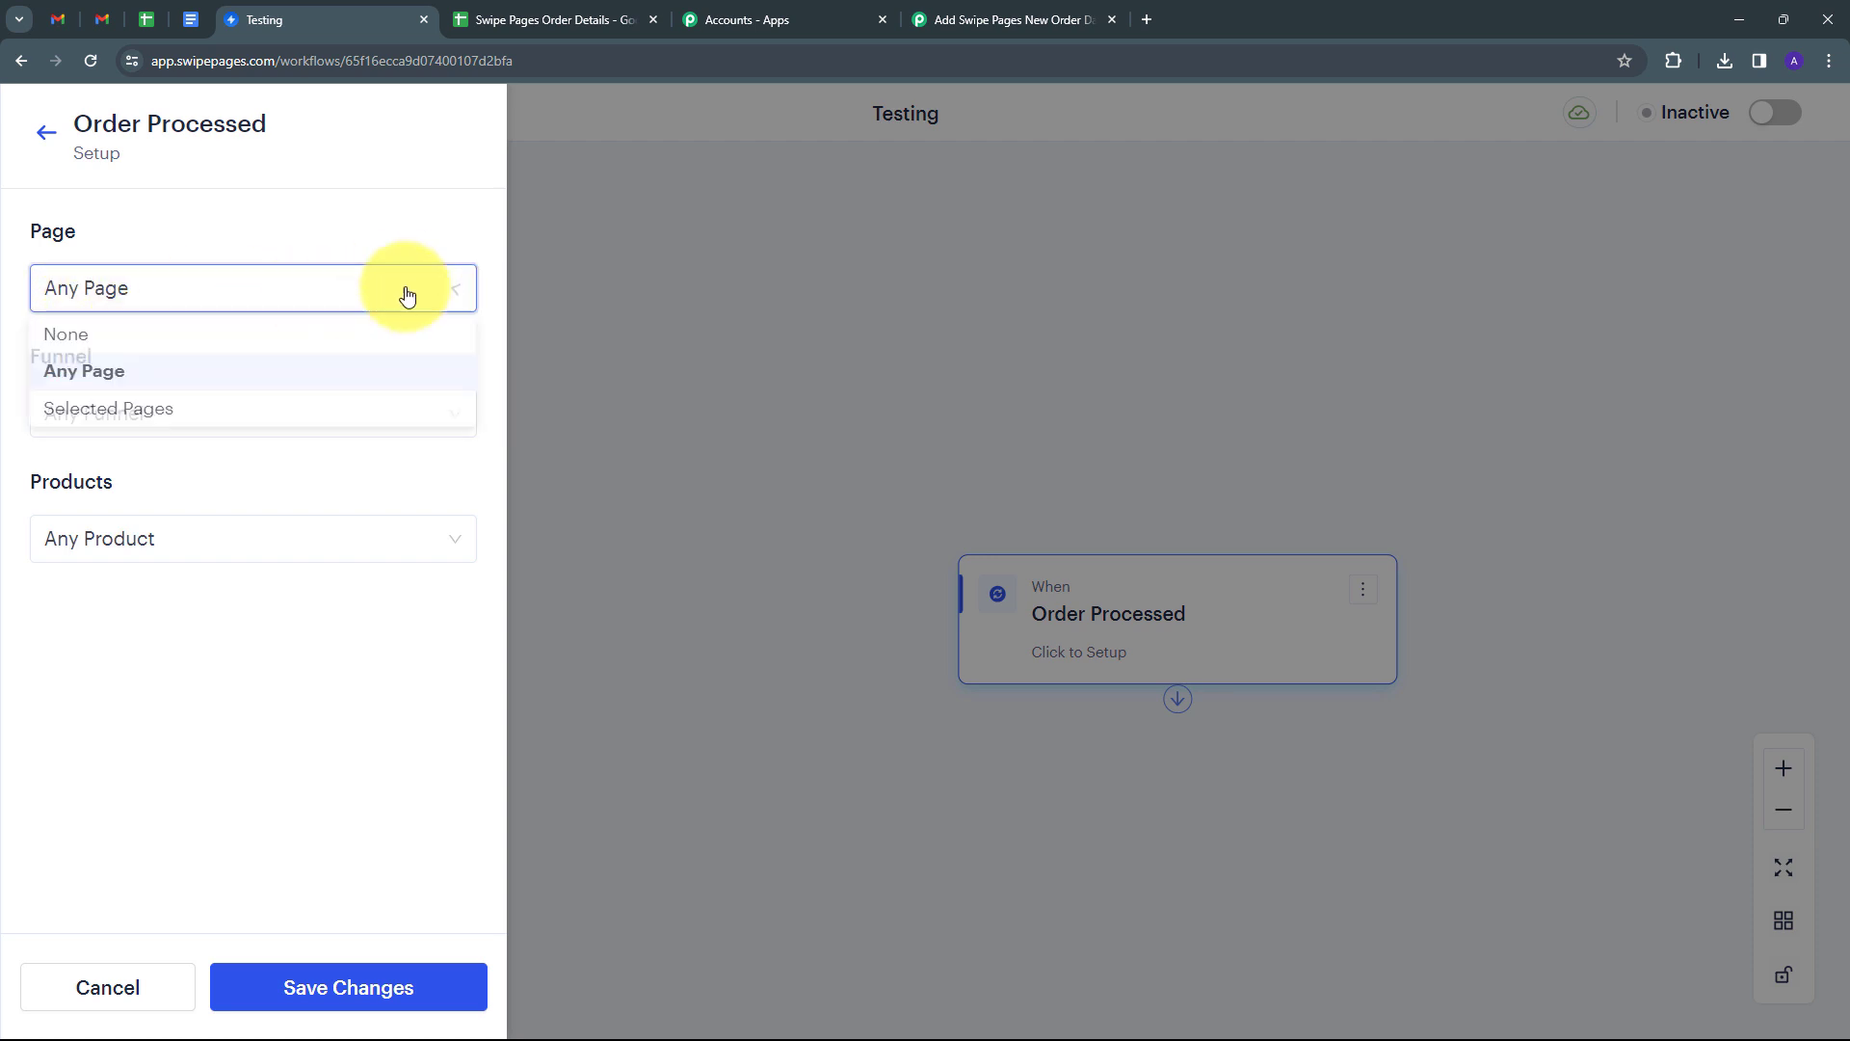
click(91, 417)
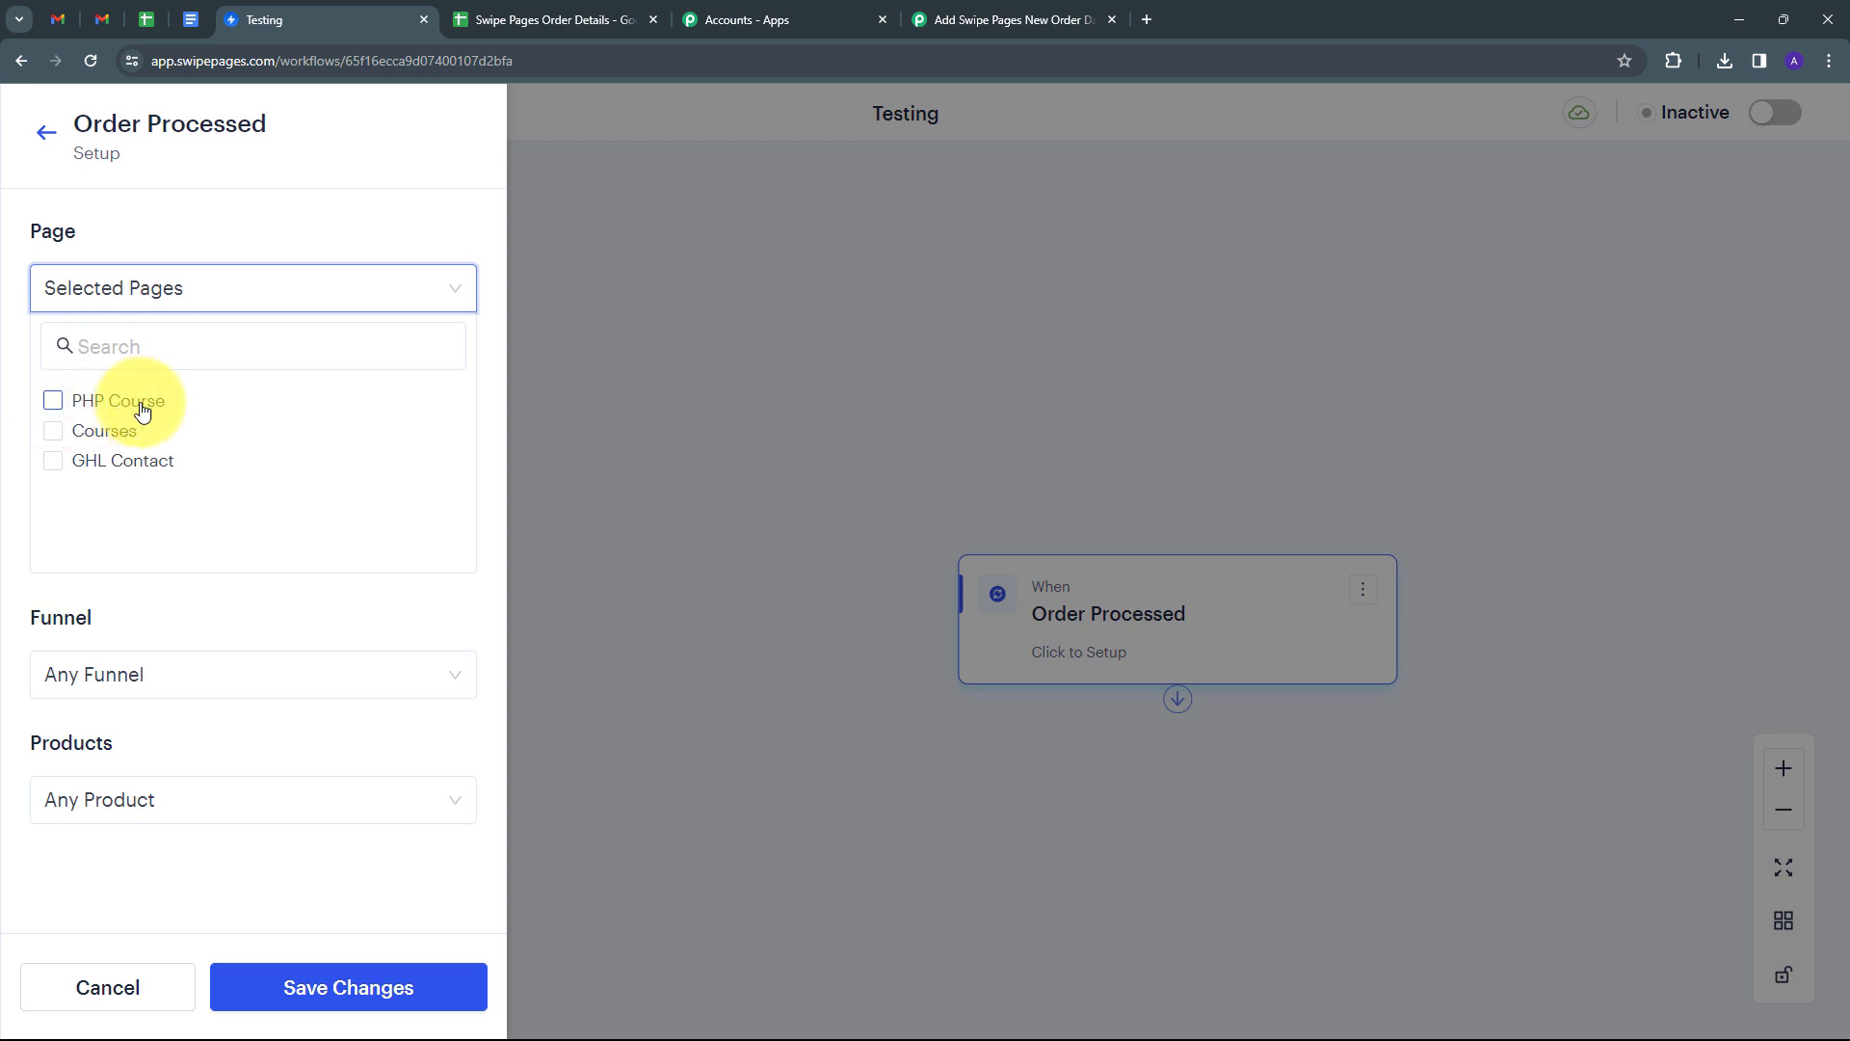
click(108, 409)
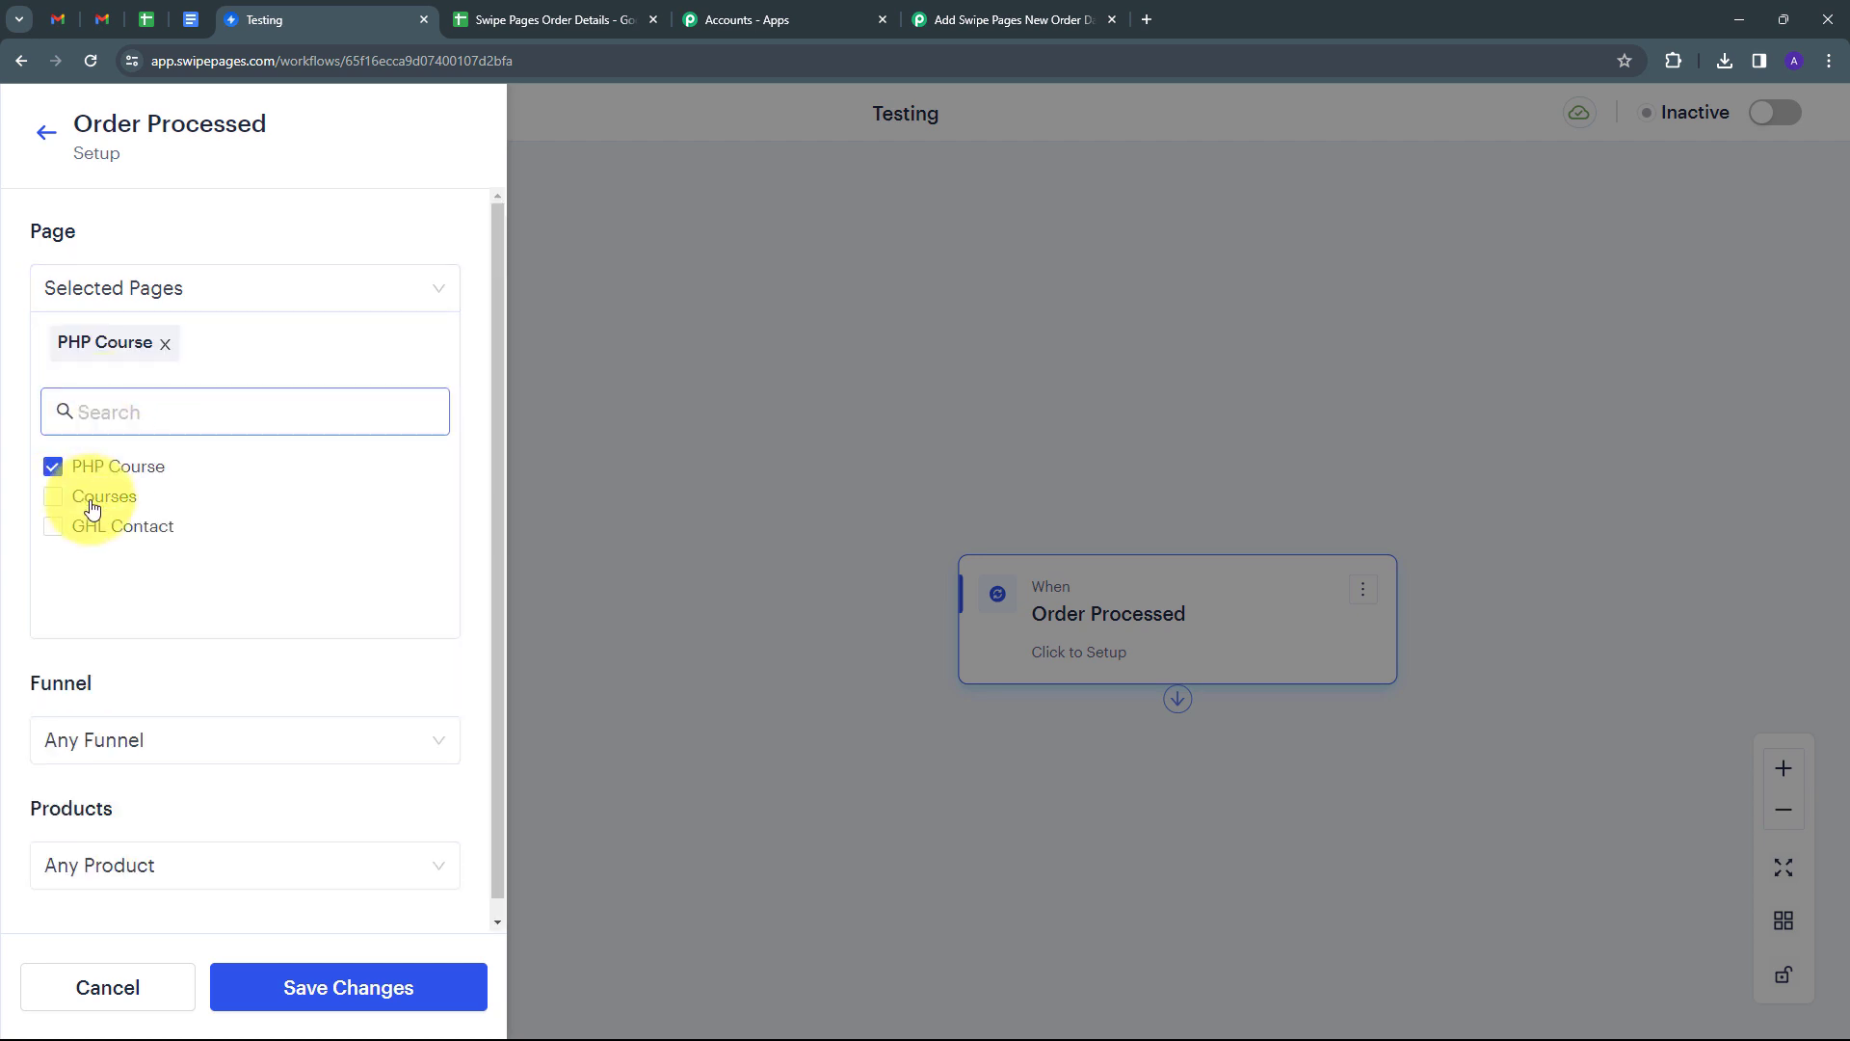
click(88, 508)
scroll(88, 508, down, 1)
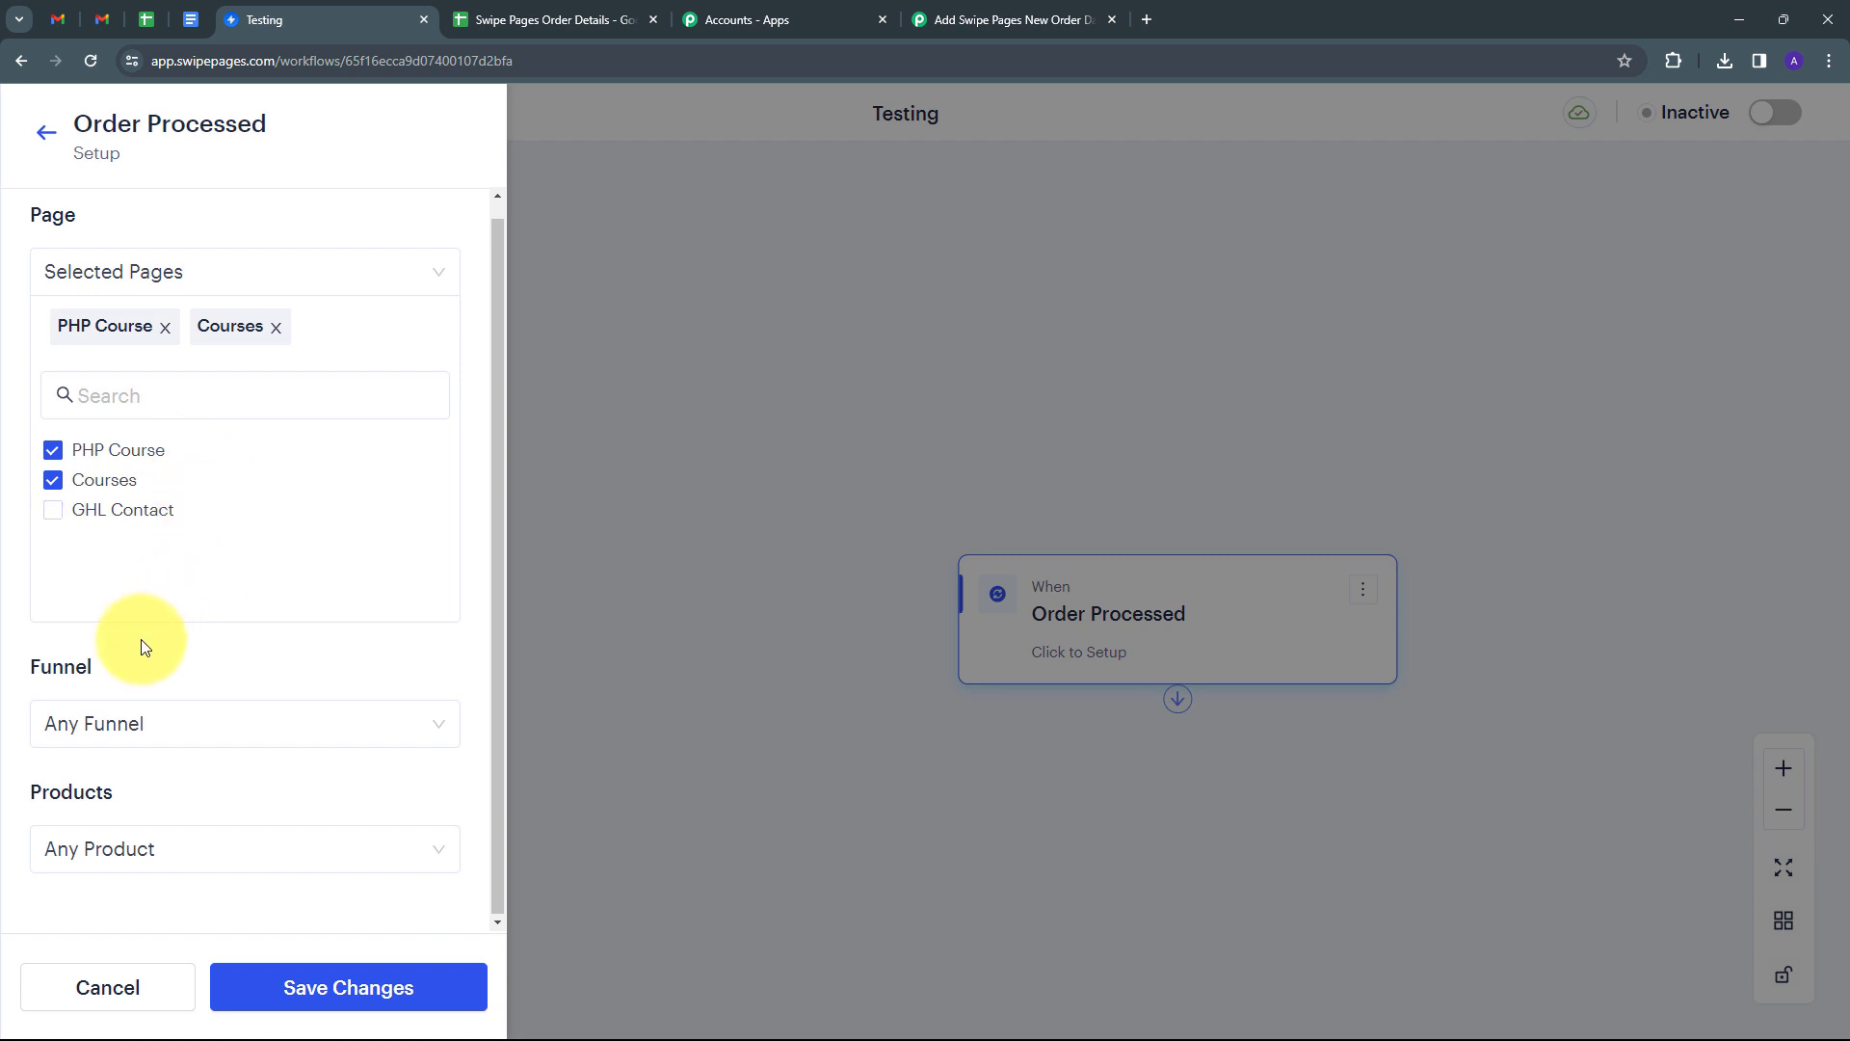
click(318, 992)
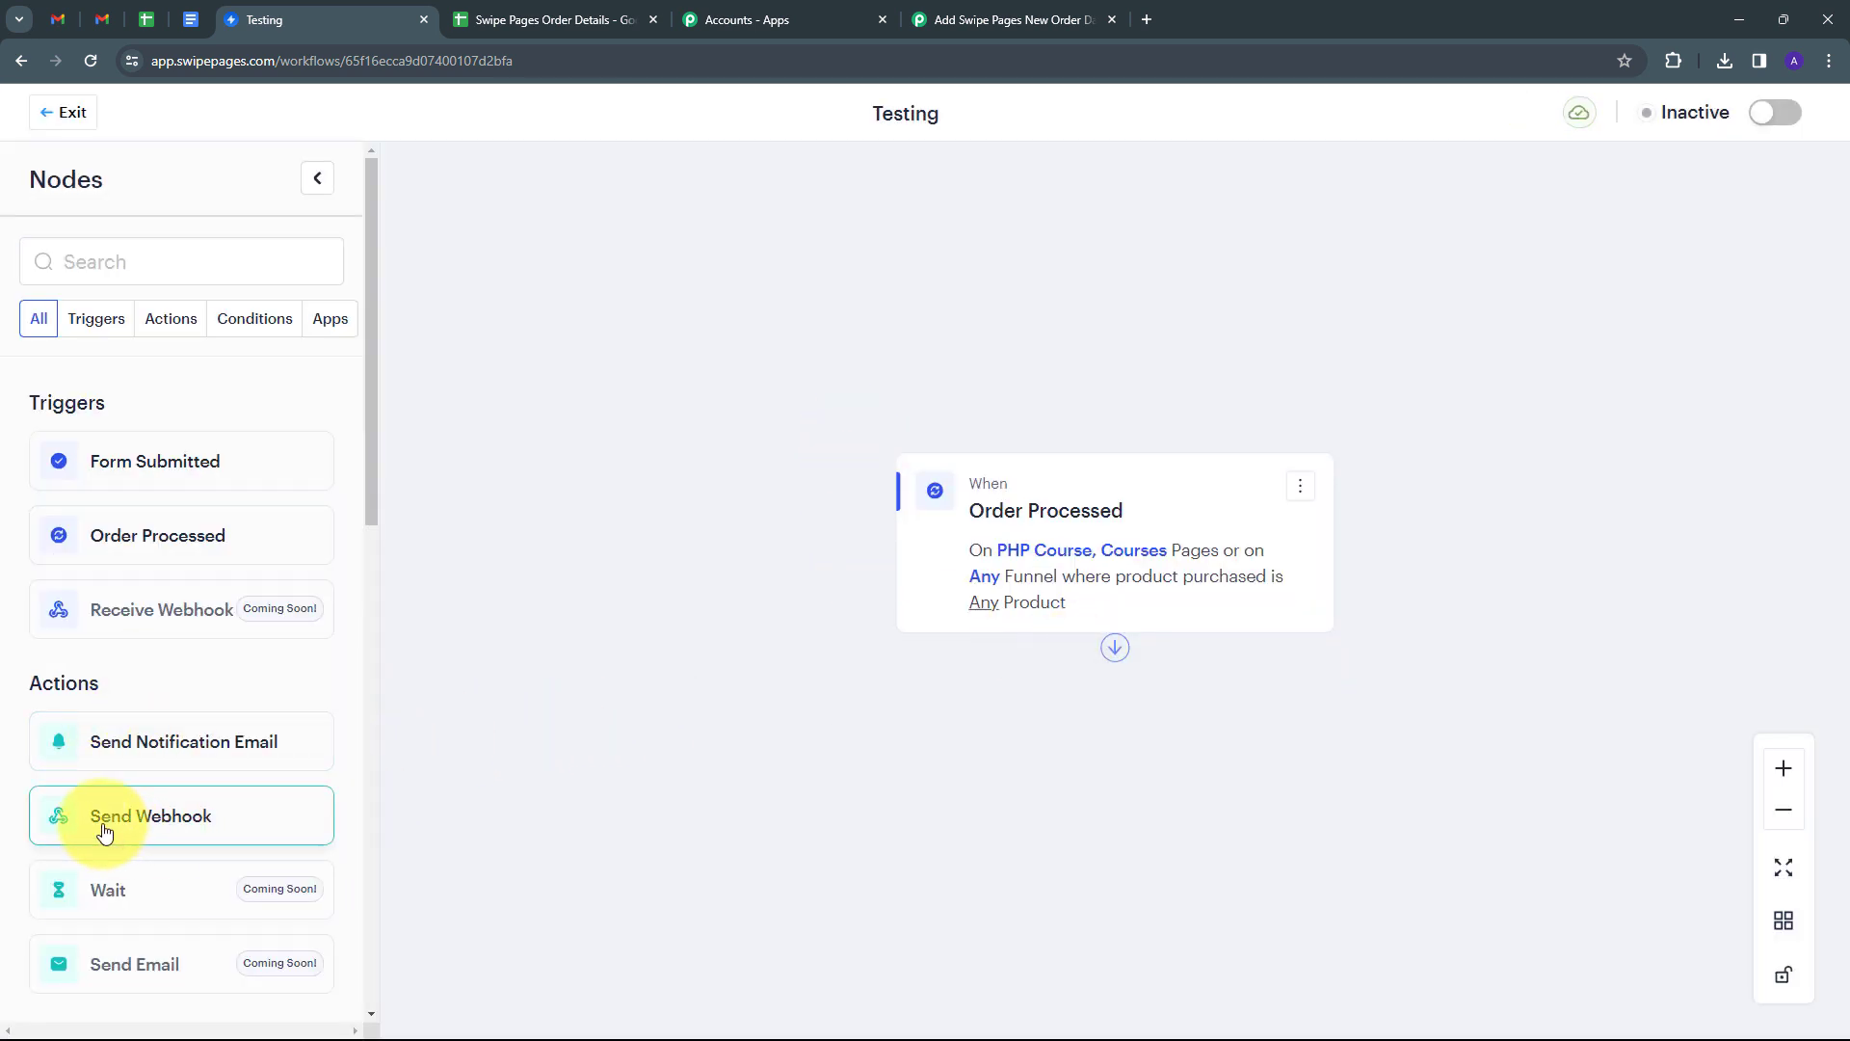
Add a Send Webhook step after the trigger, pointing to the pasted Pabbly Connect webhook URL.
drag(100, 829, 1021, 771)
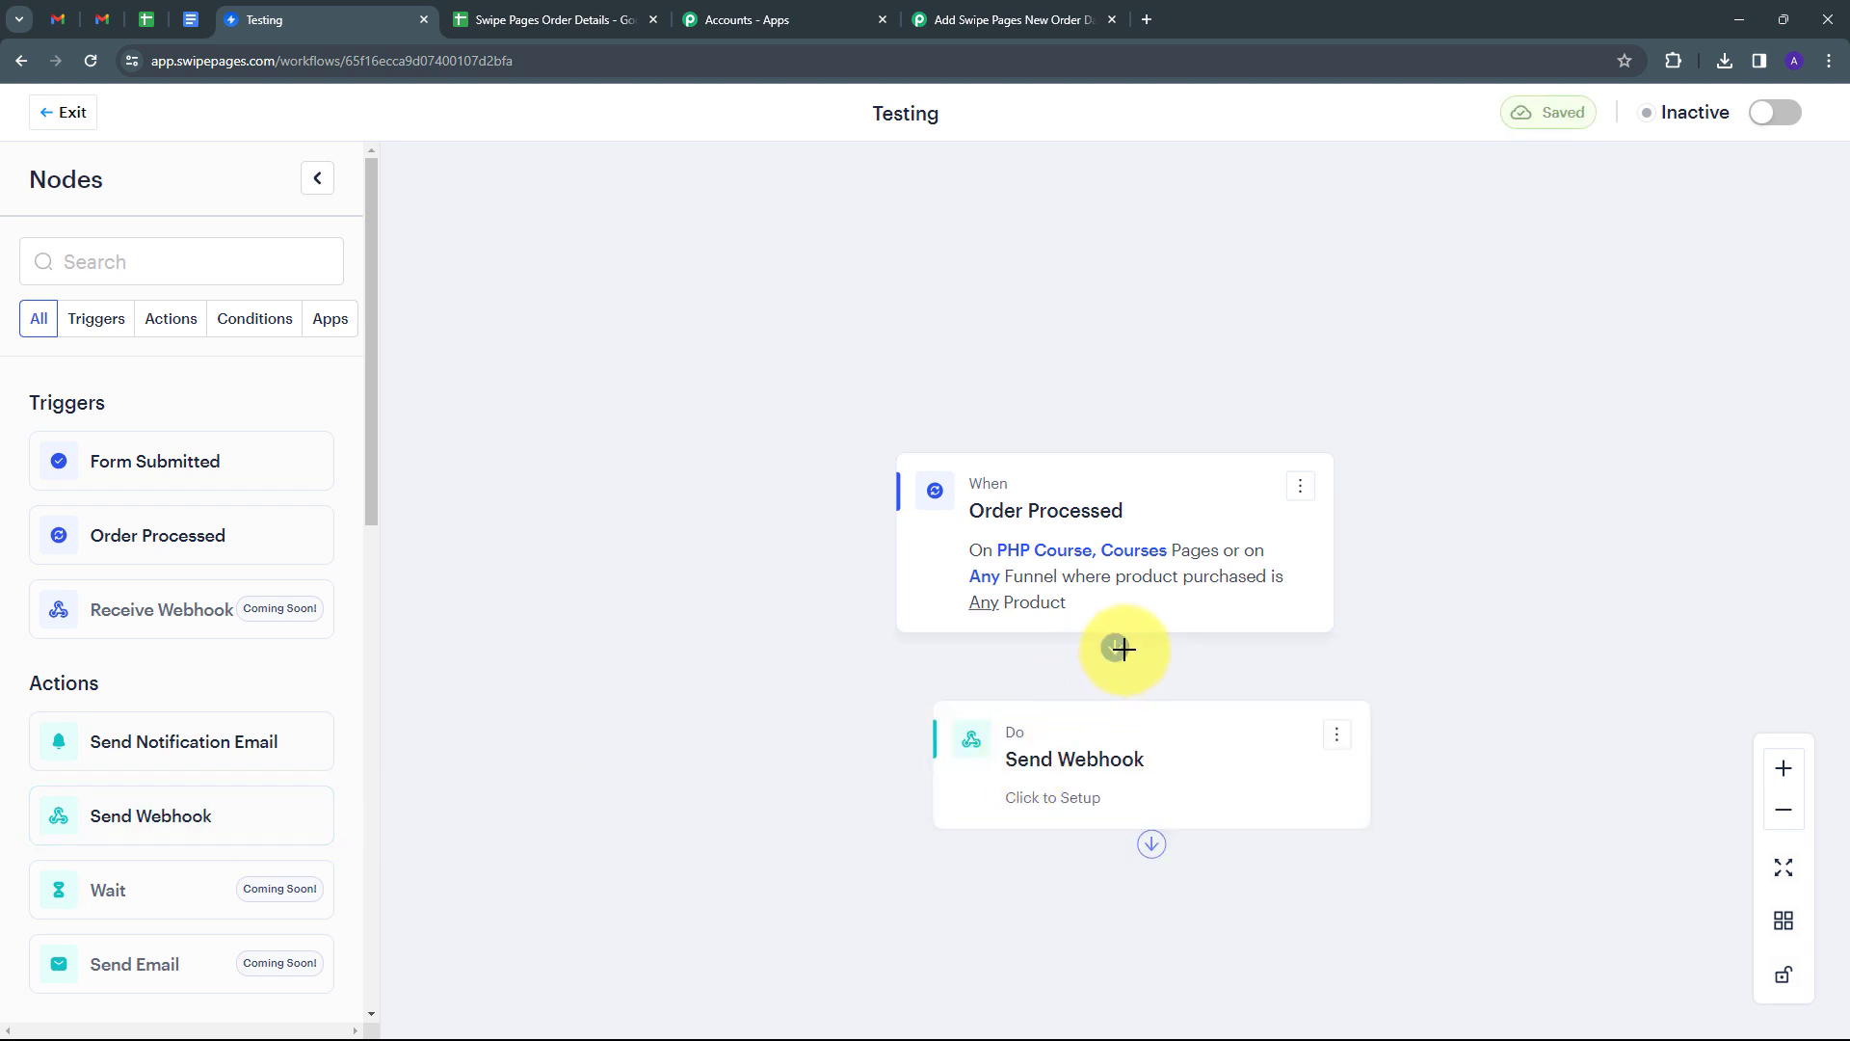
drag(1134, 660, 1156, 731)
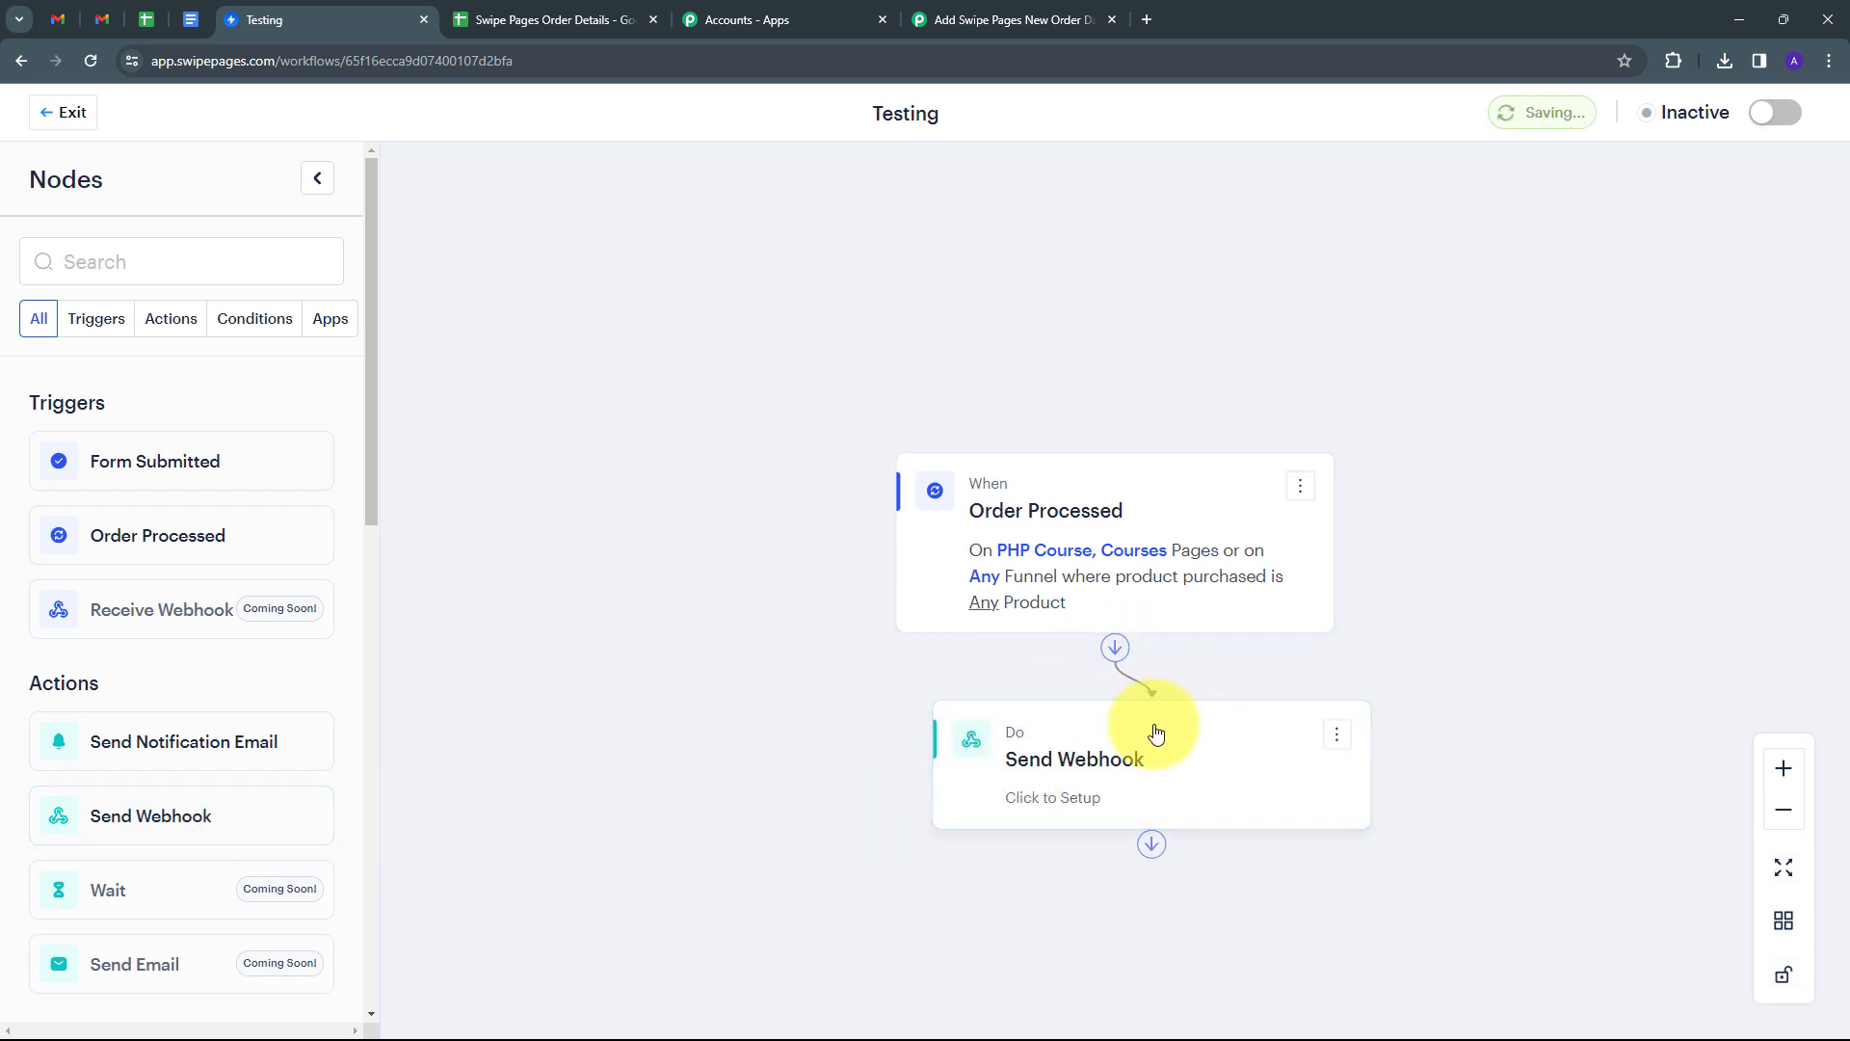
click(1106, 790)
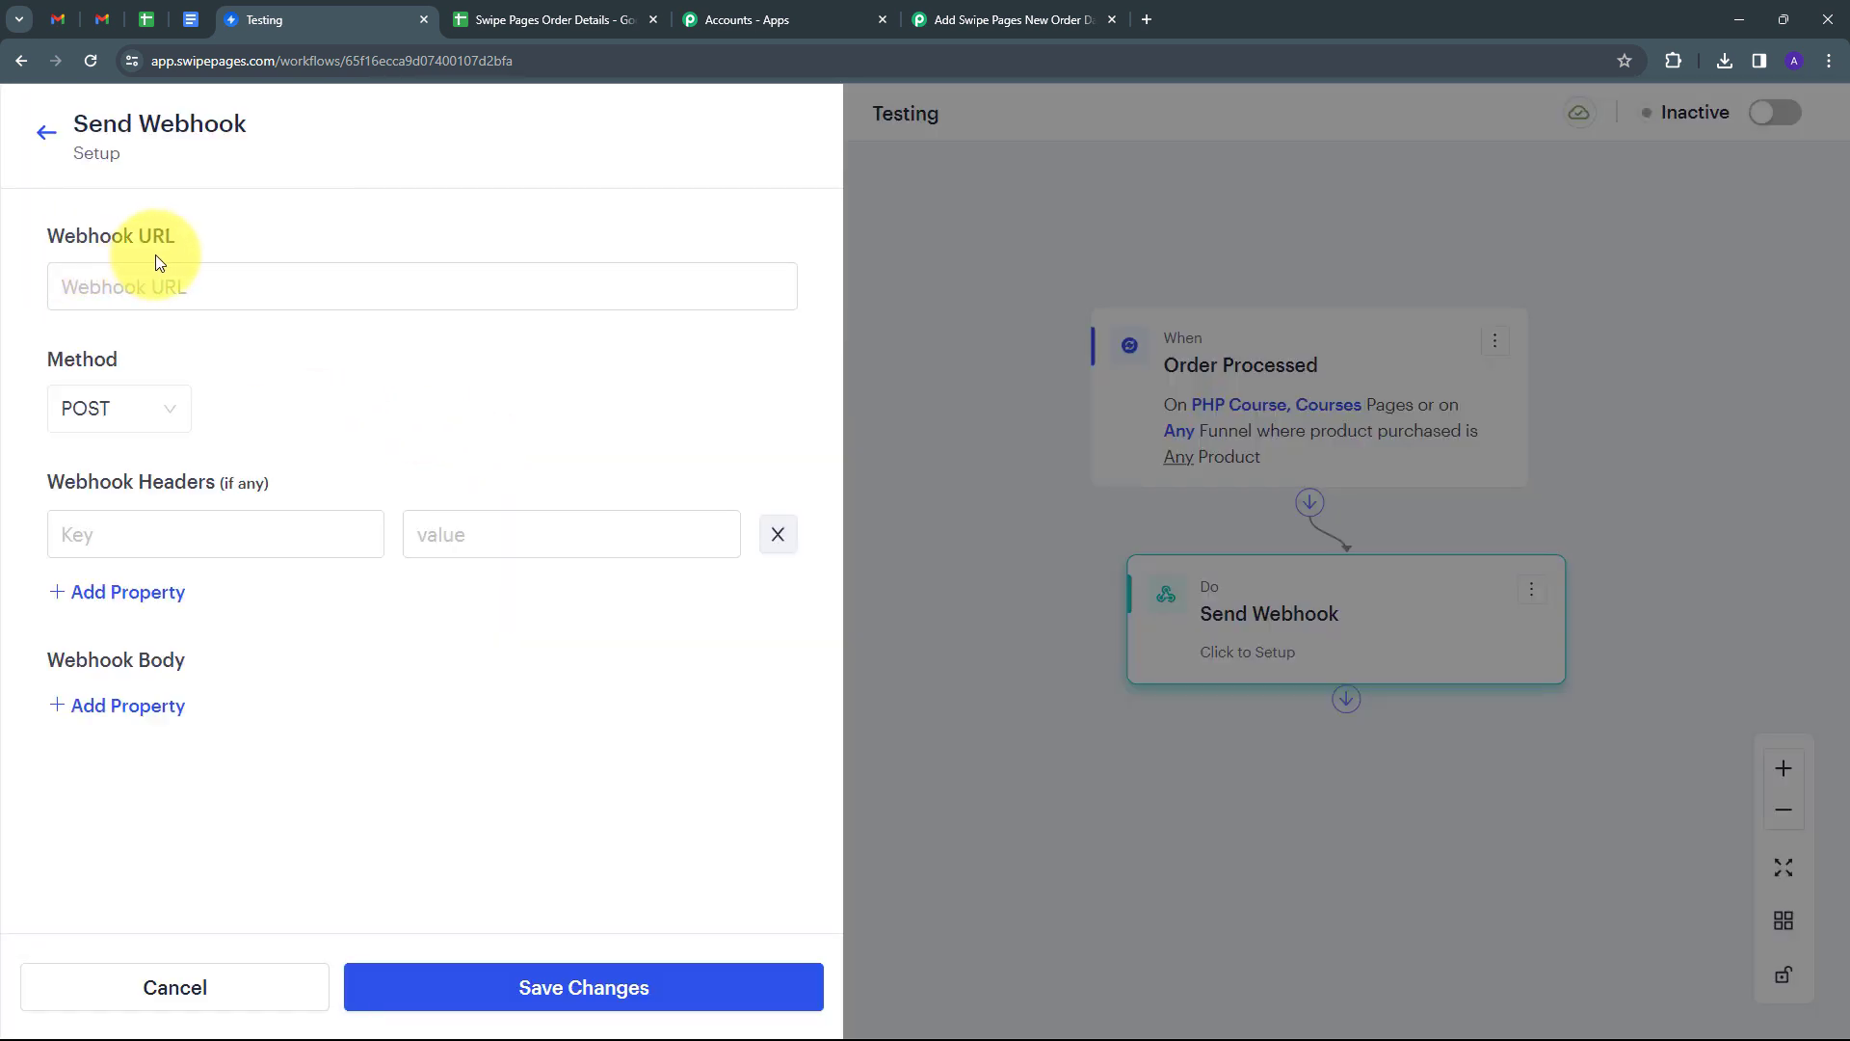
click(163, 279)
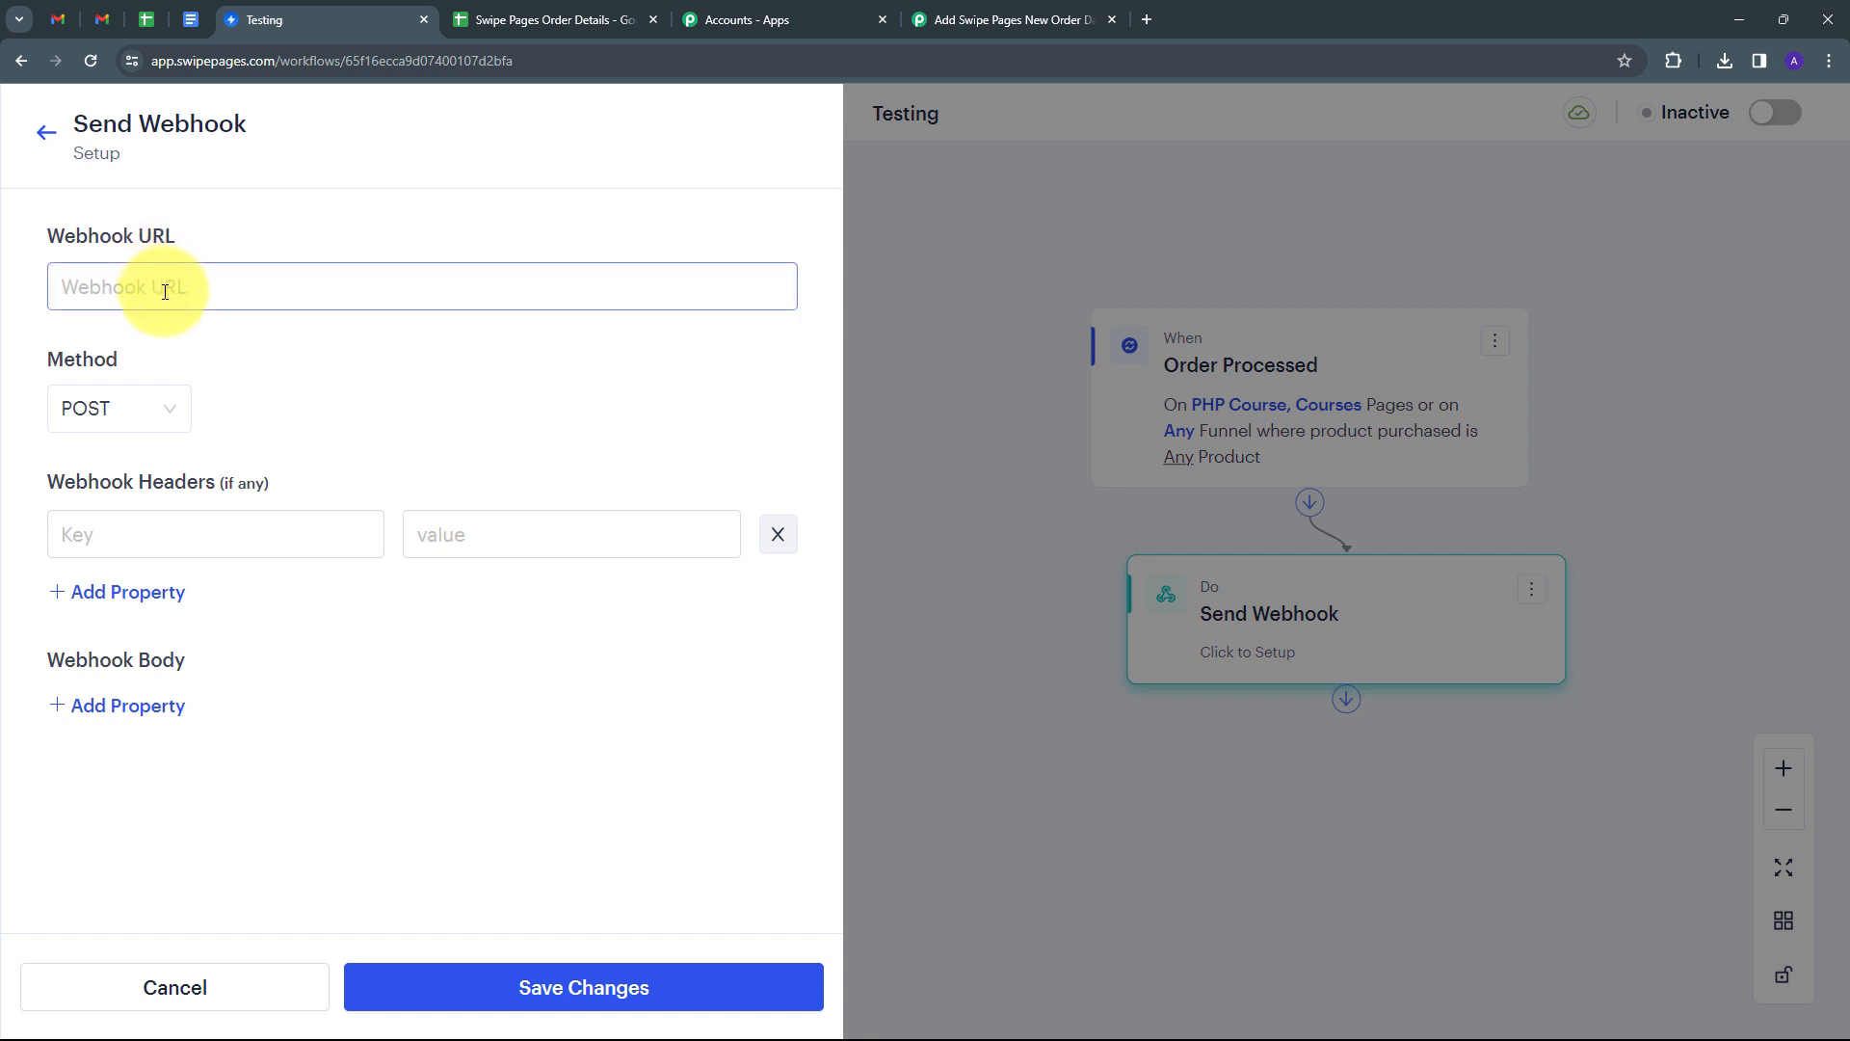
key(ctrl+v)
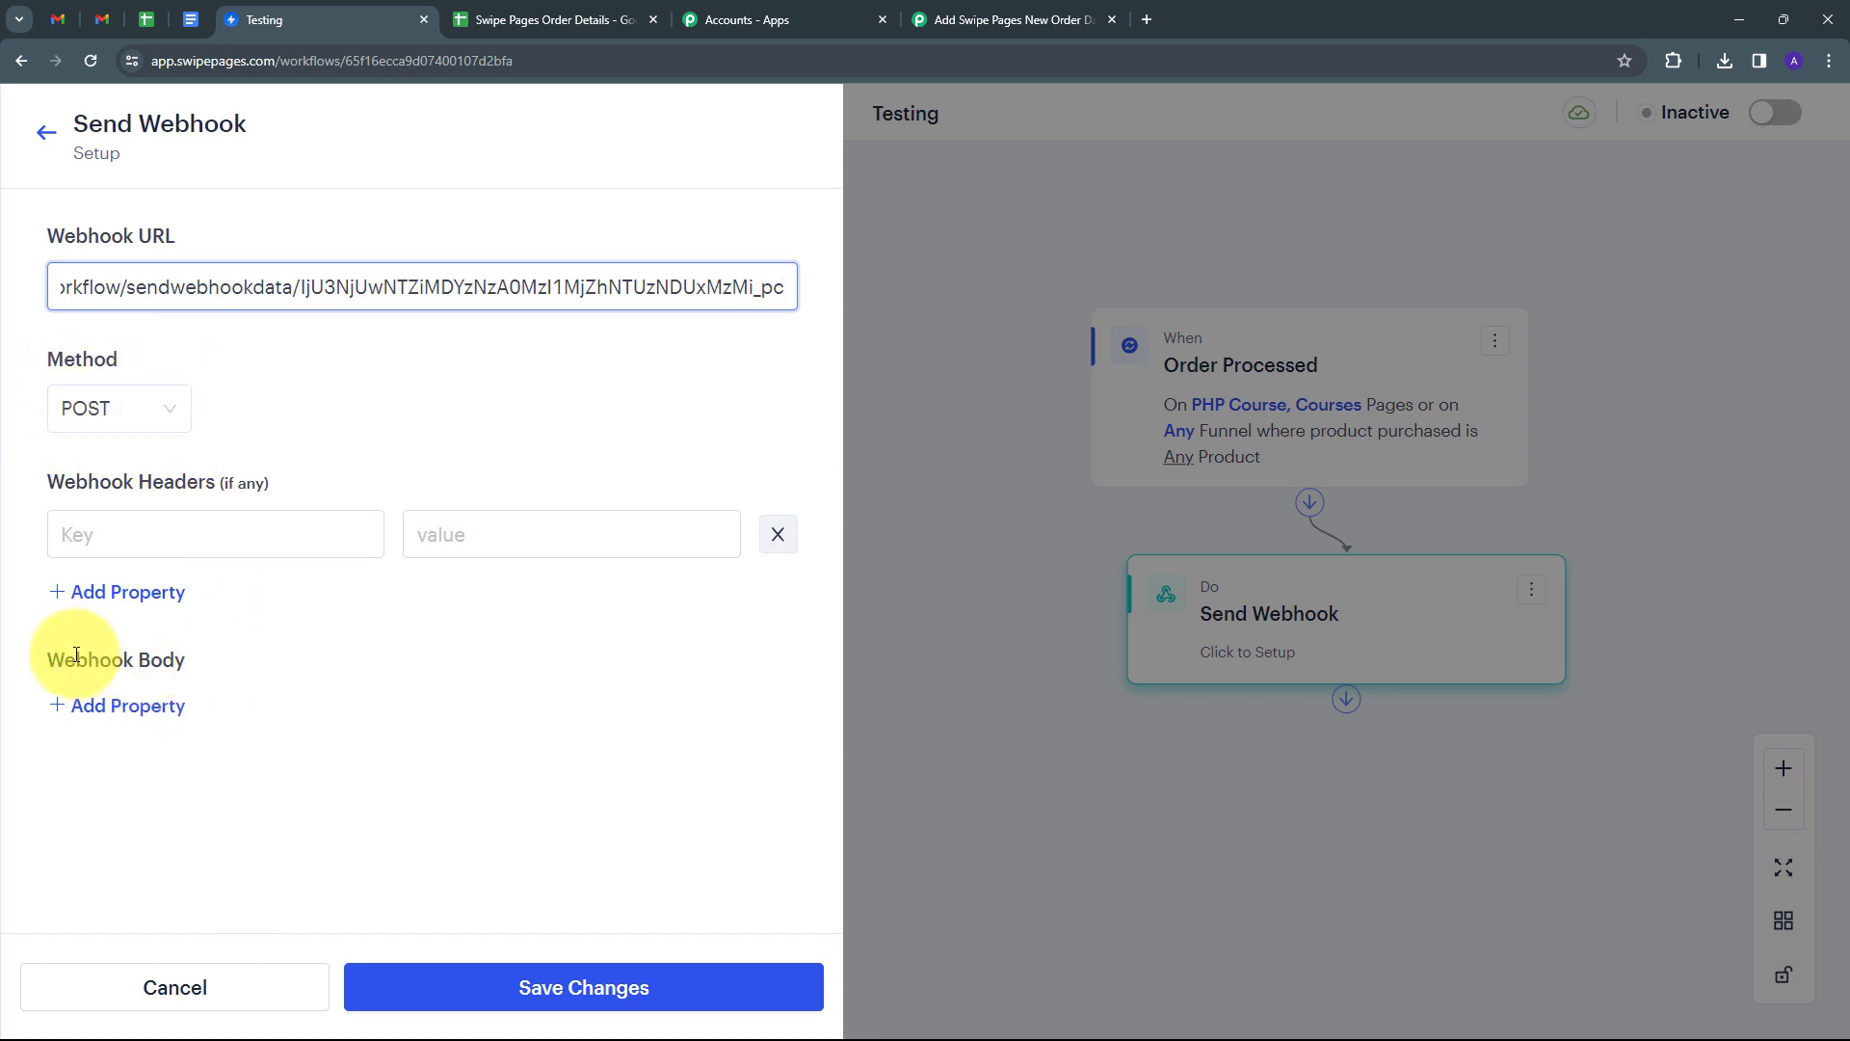
Add a 'Full Name' webhook body field mapped to the Full Name order tag.
click(115, 713)
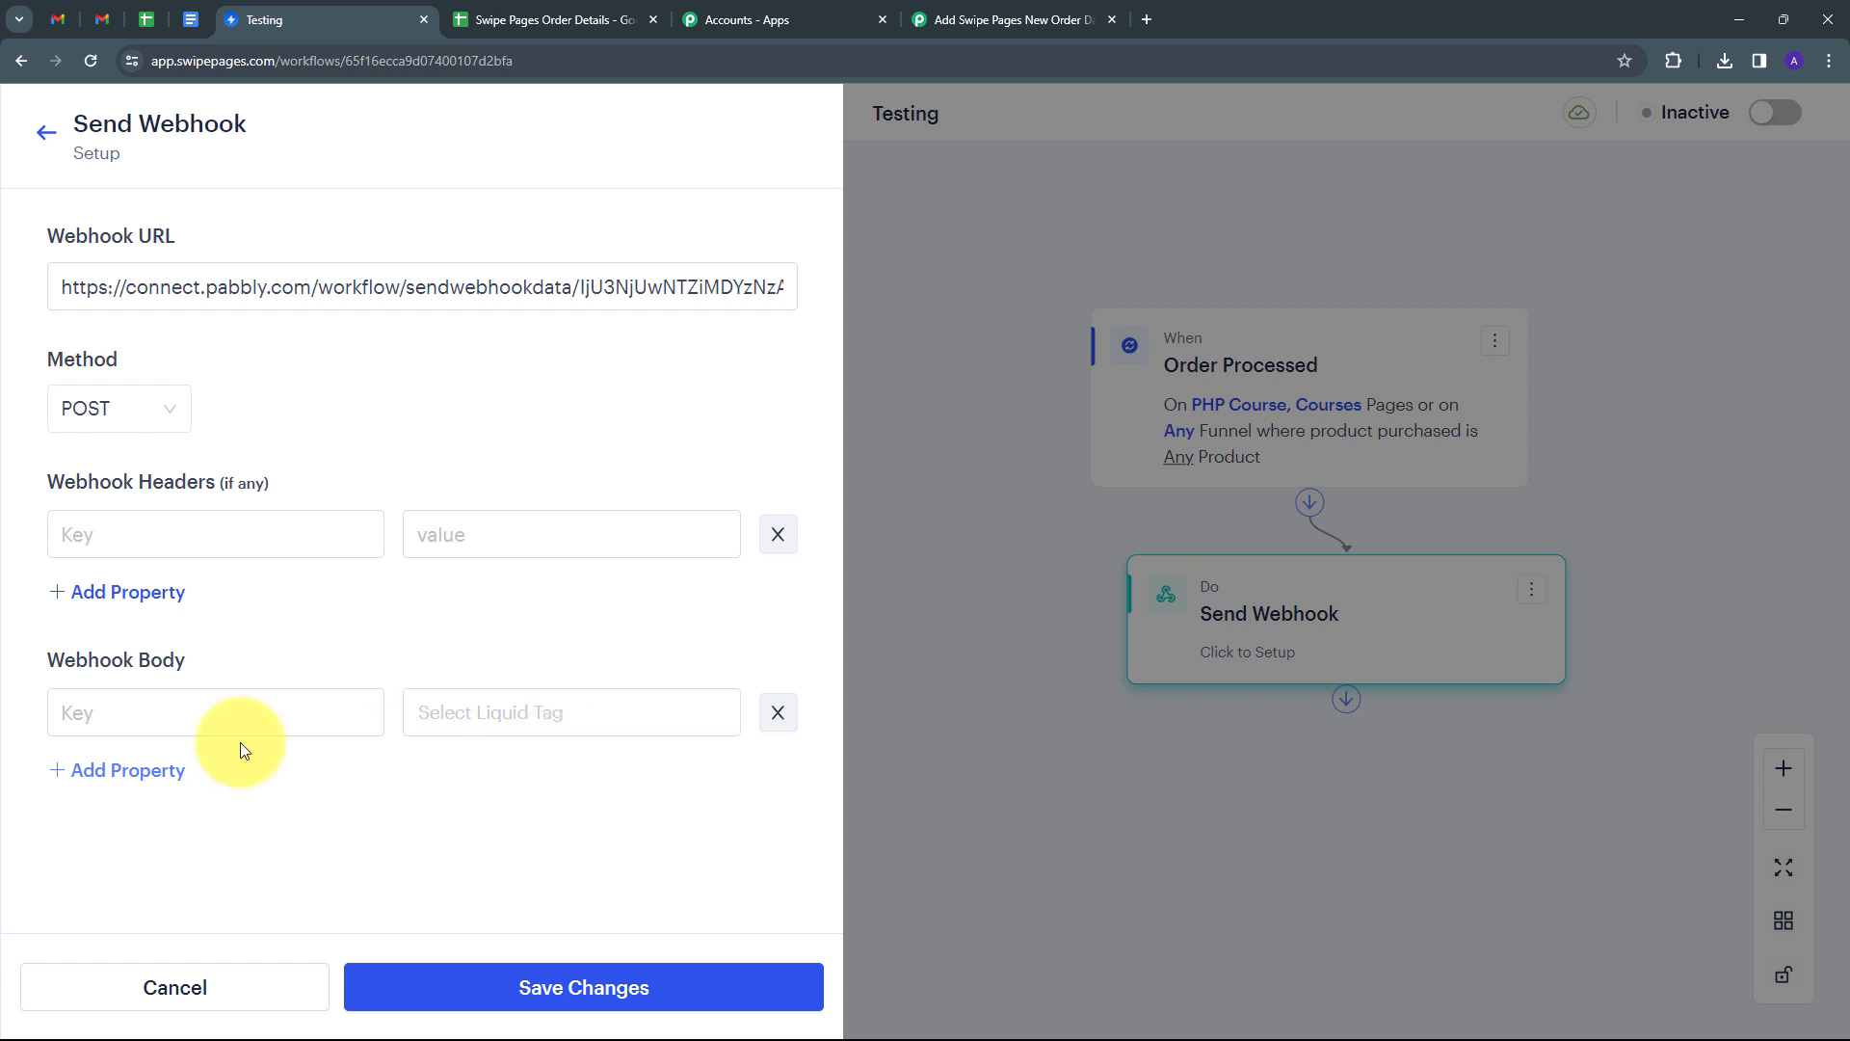
click(214, 732)
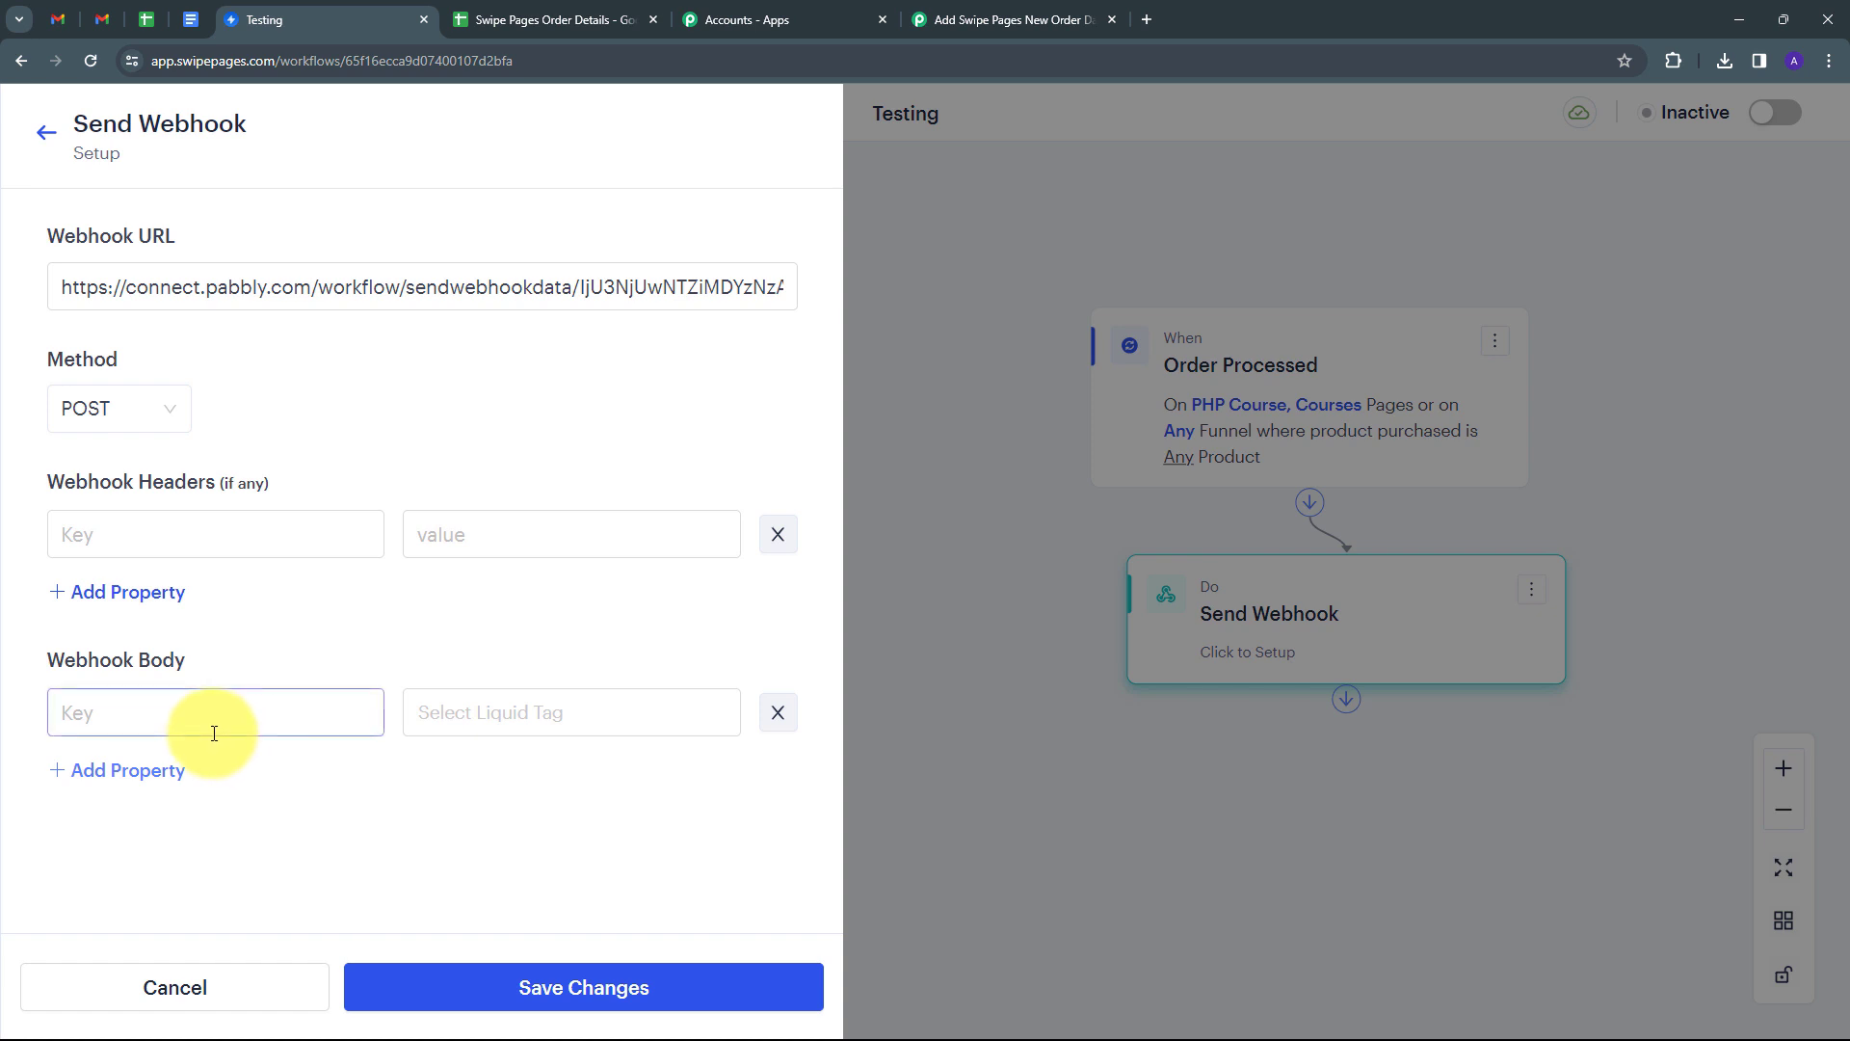
click(563, 721)
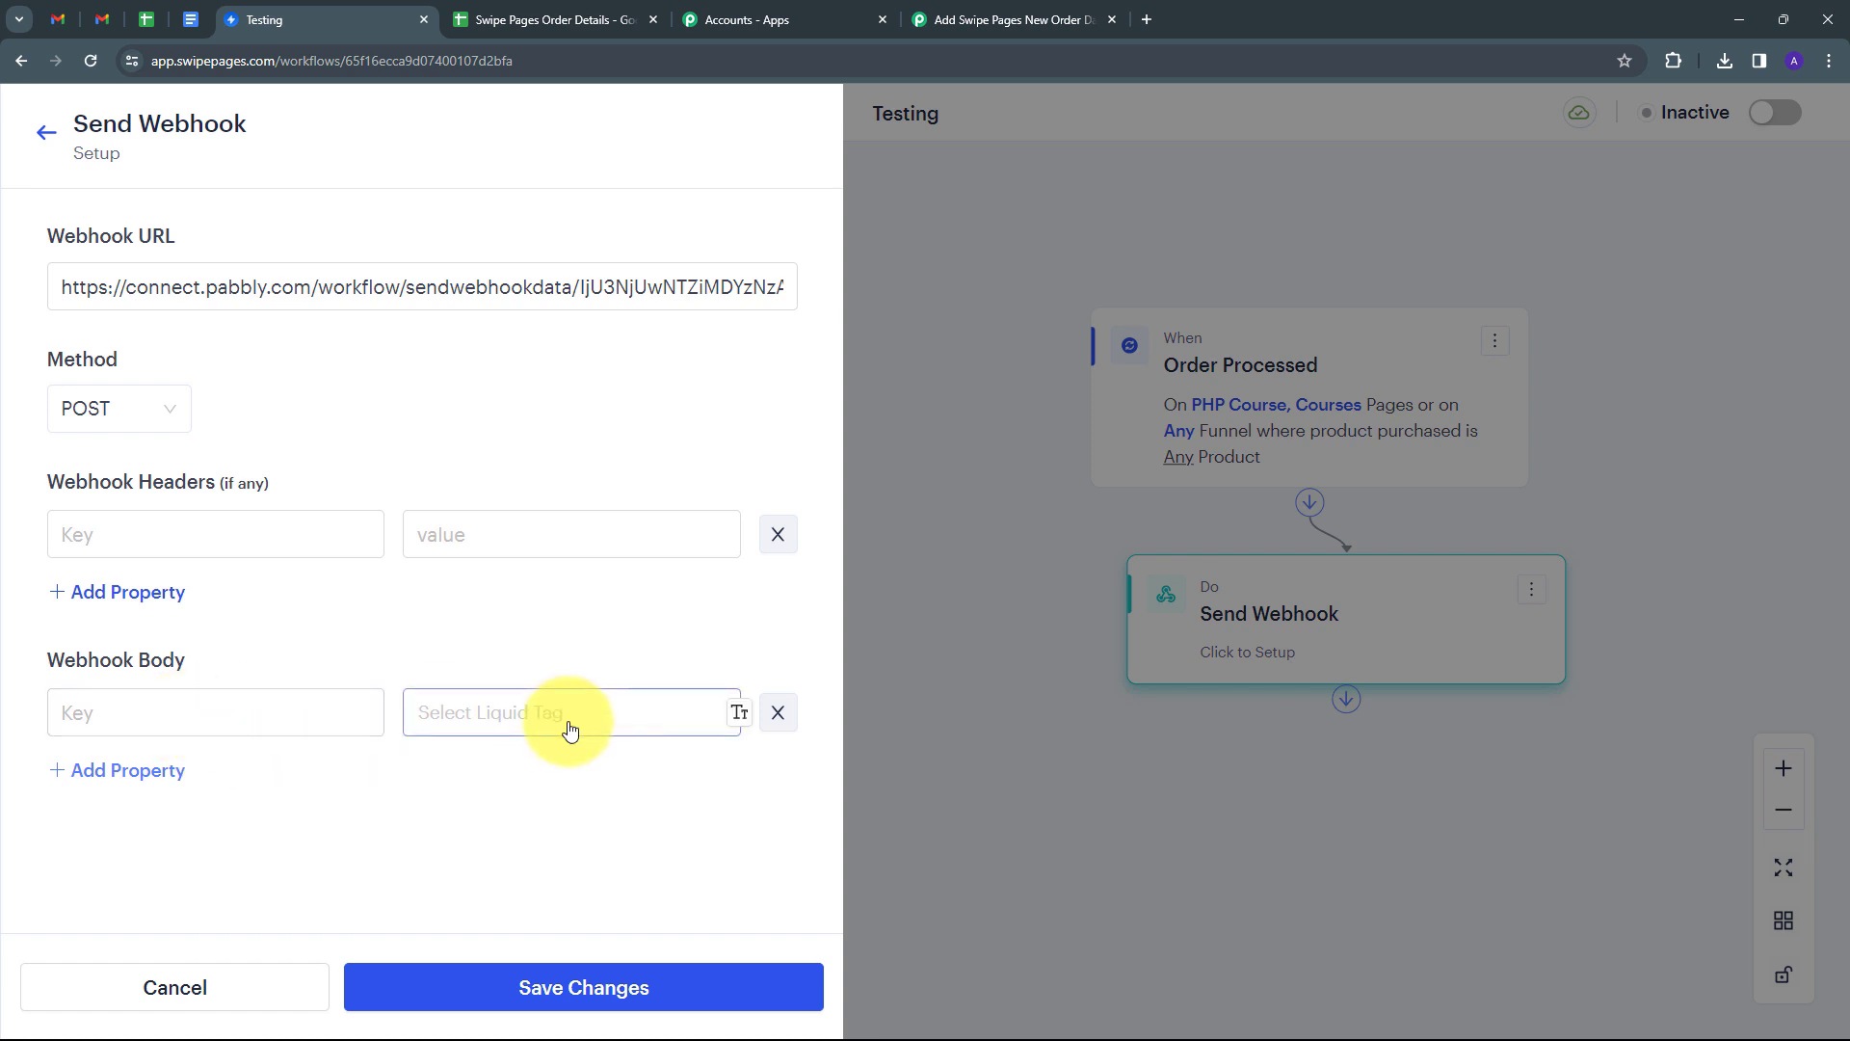
click(198, 714)
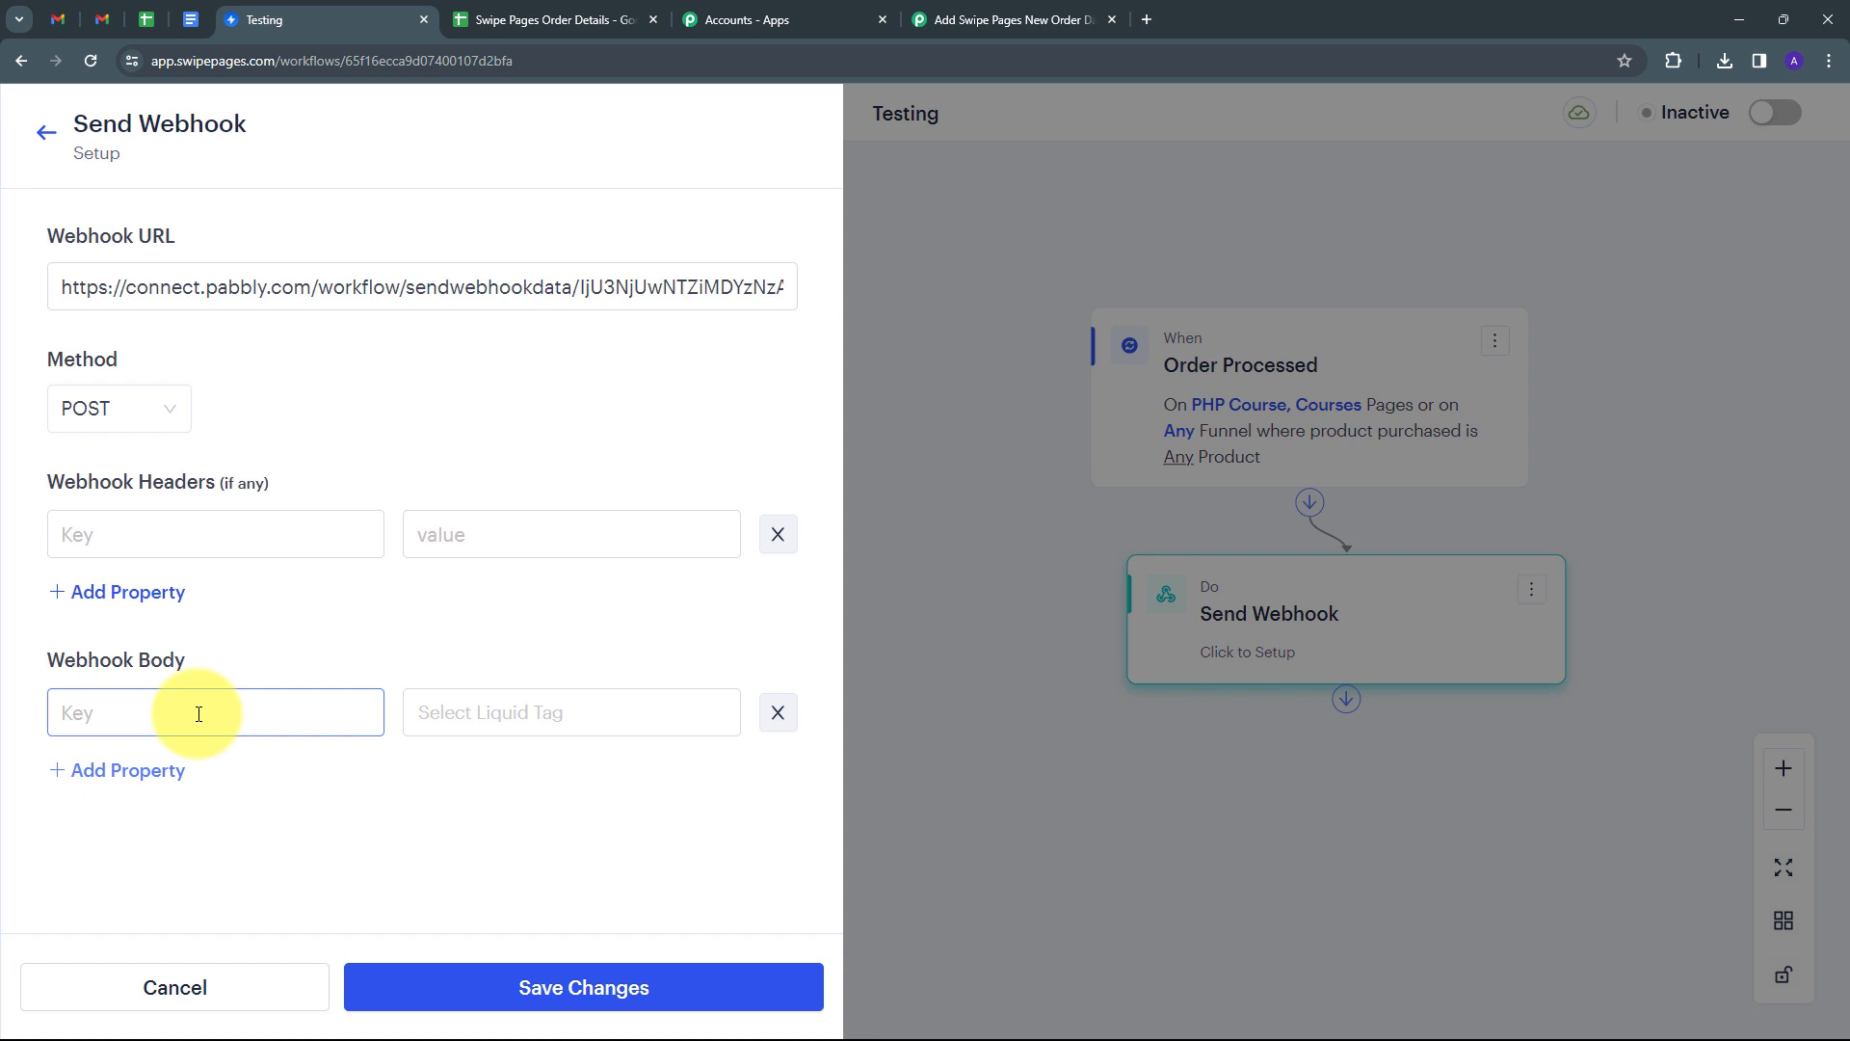
text(Full Name)
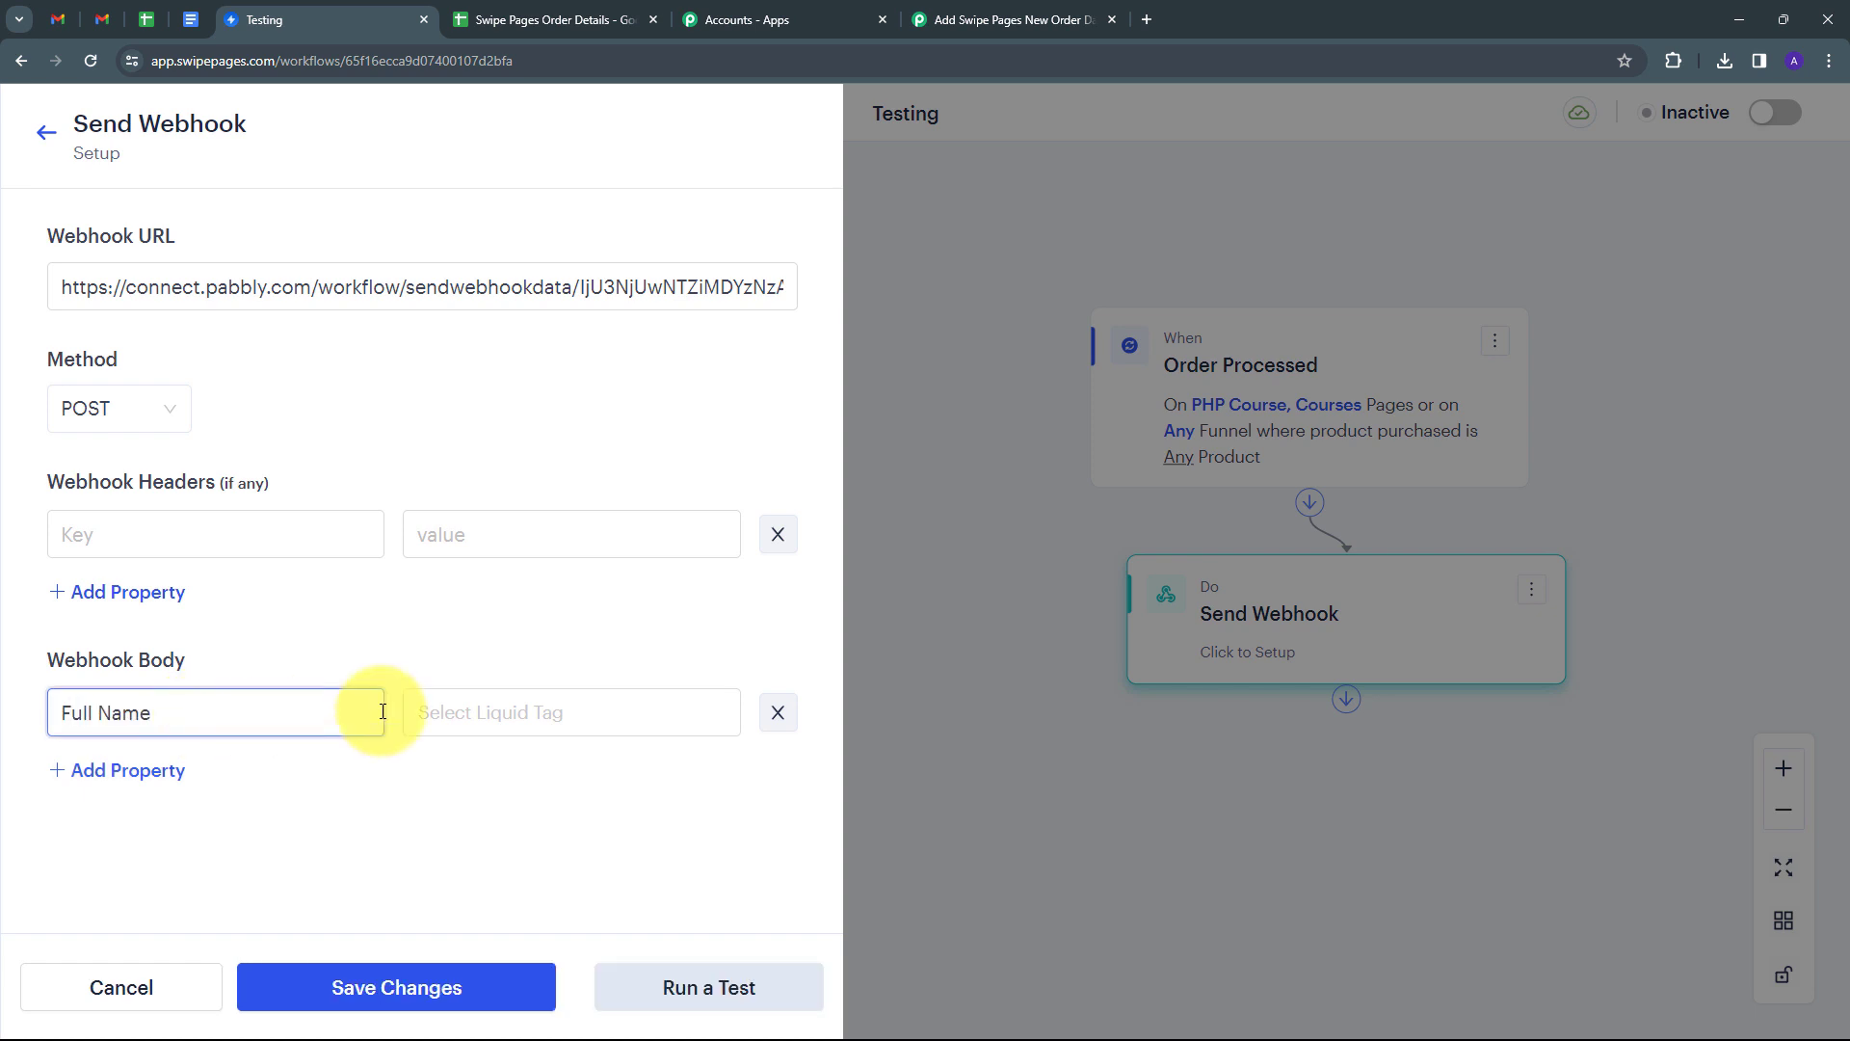
click(475, 721)
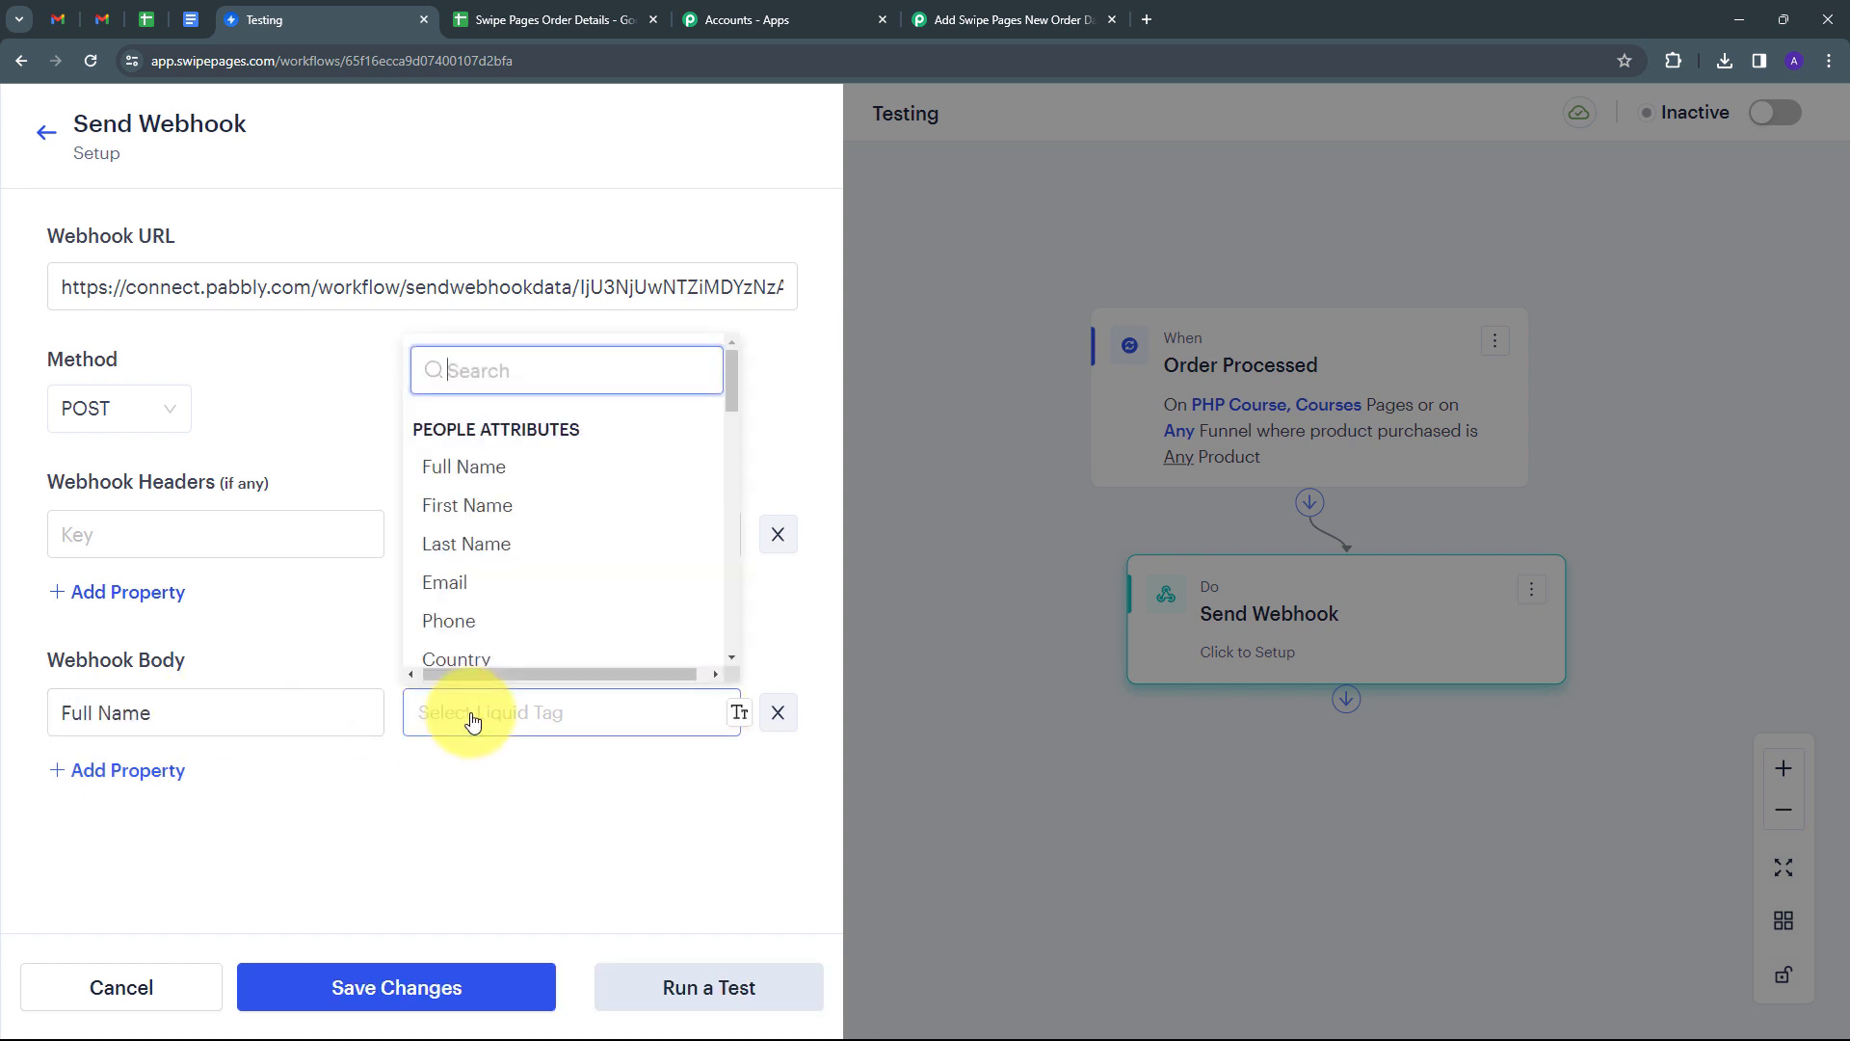
click(531, 462)
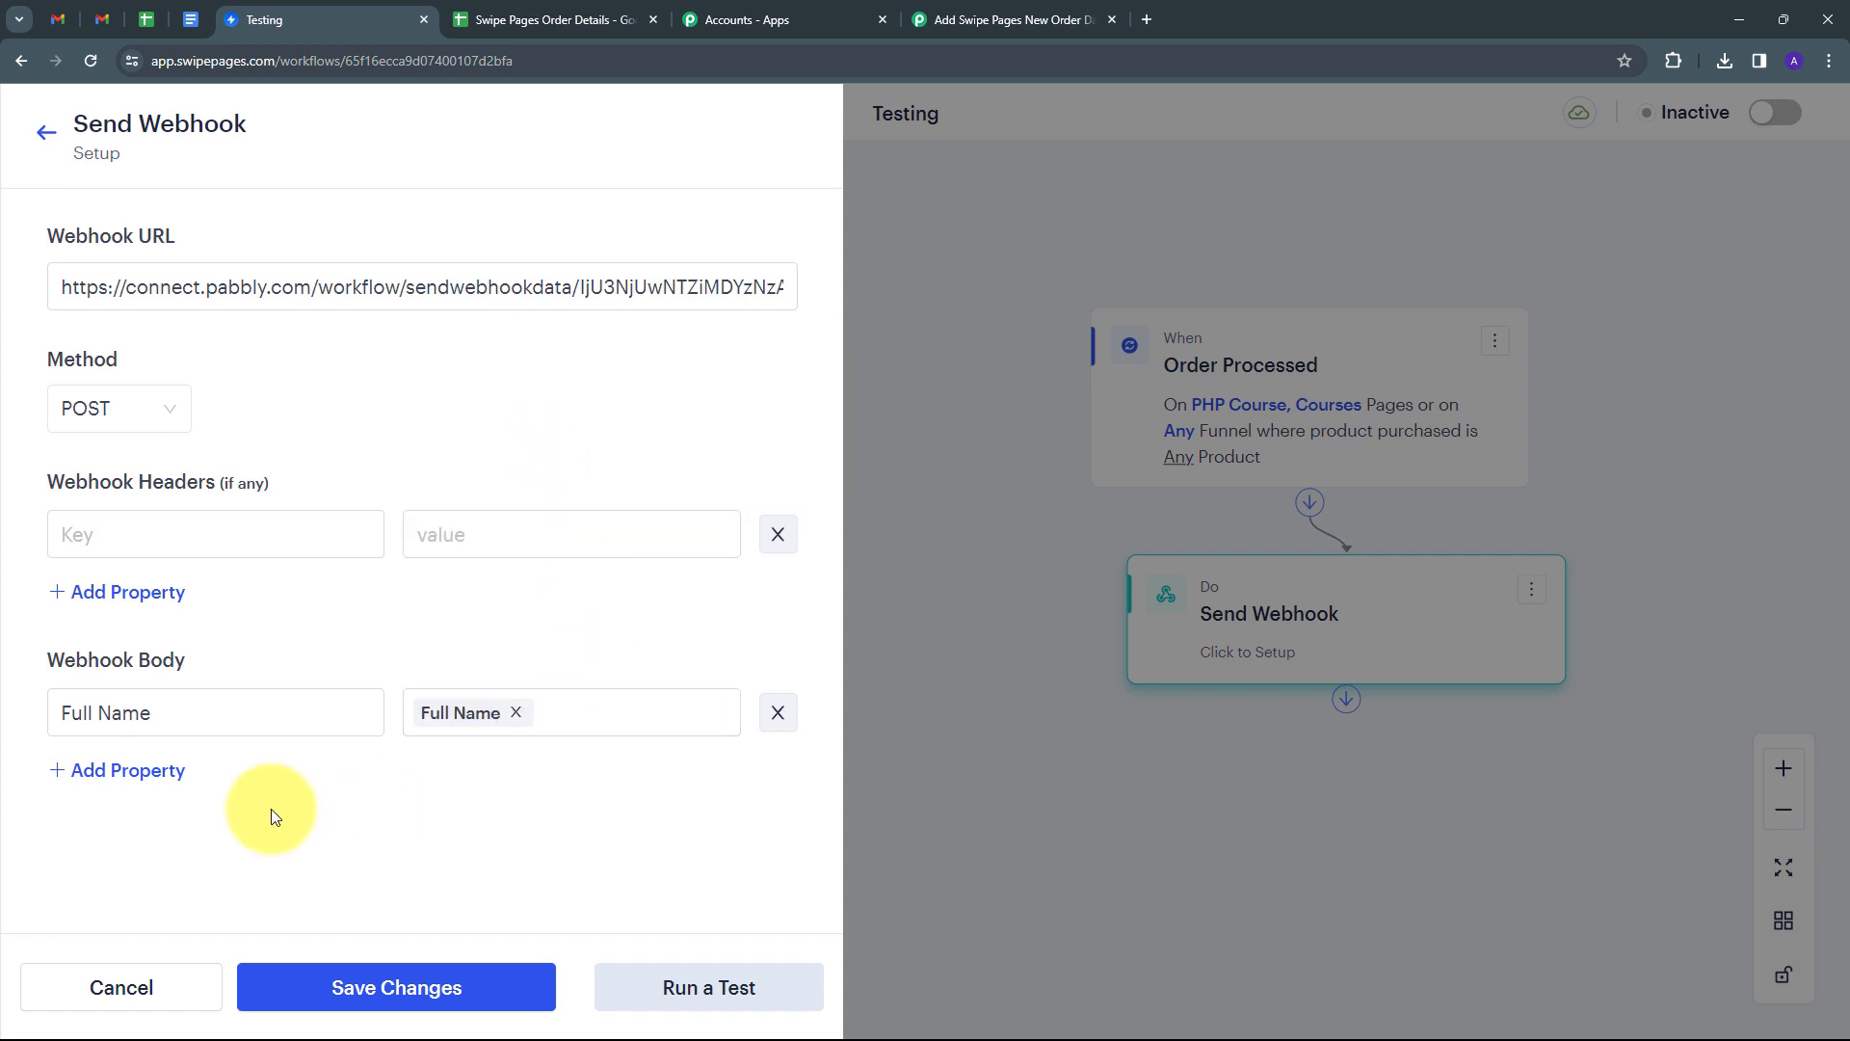
Add 'Email' and 'Phone Number' body fields mapped to the Email and Phone tags.
click(112, 773)
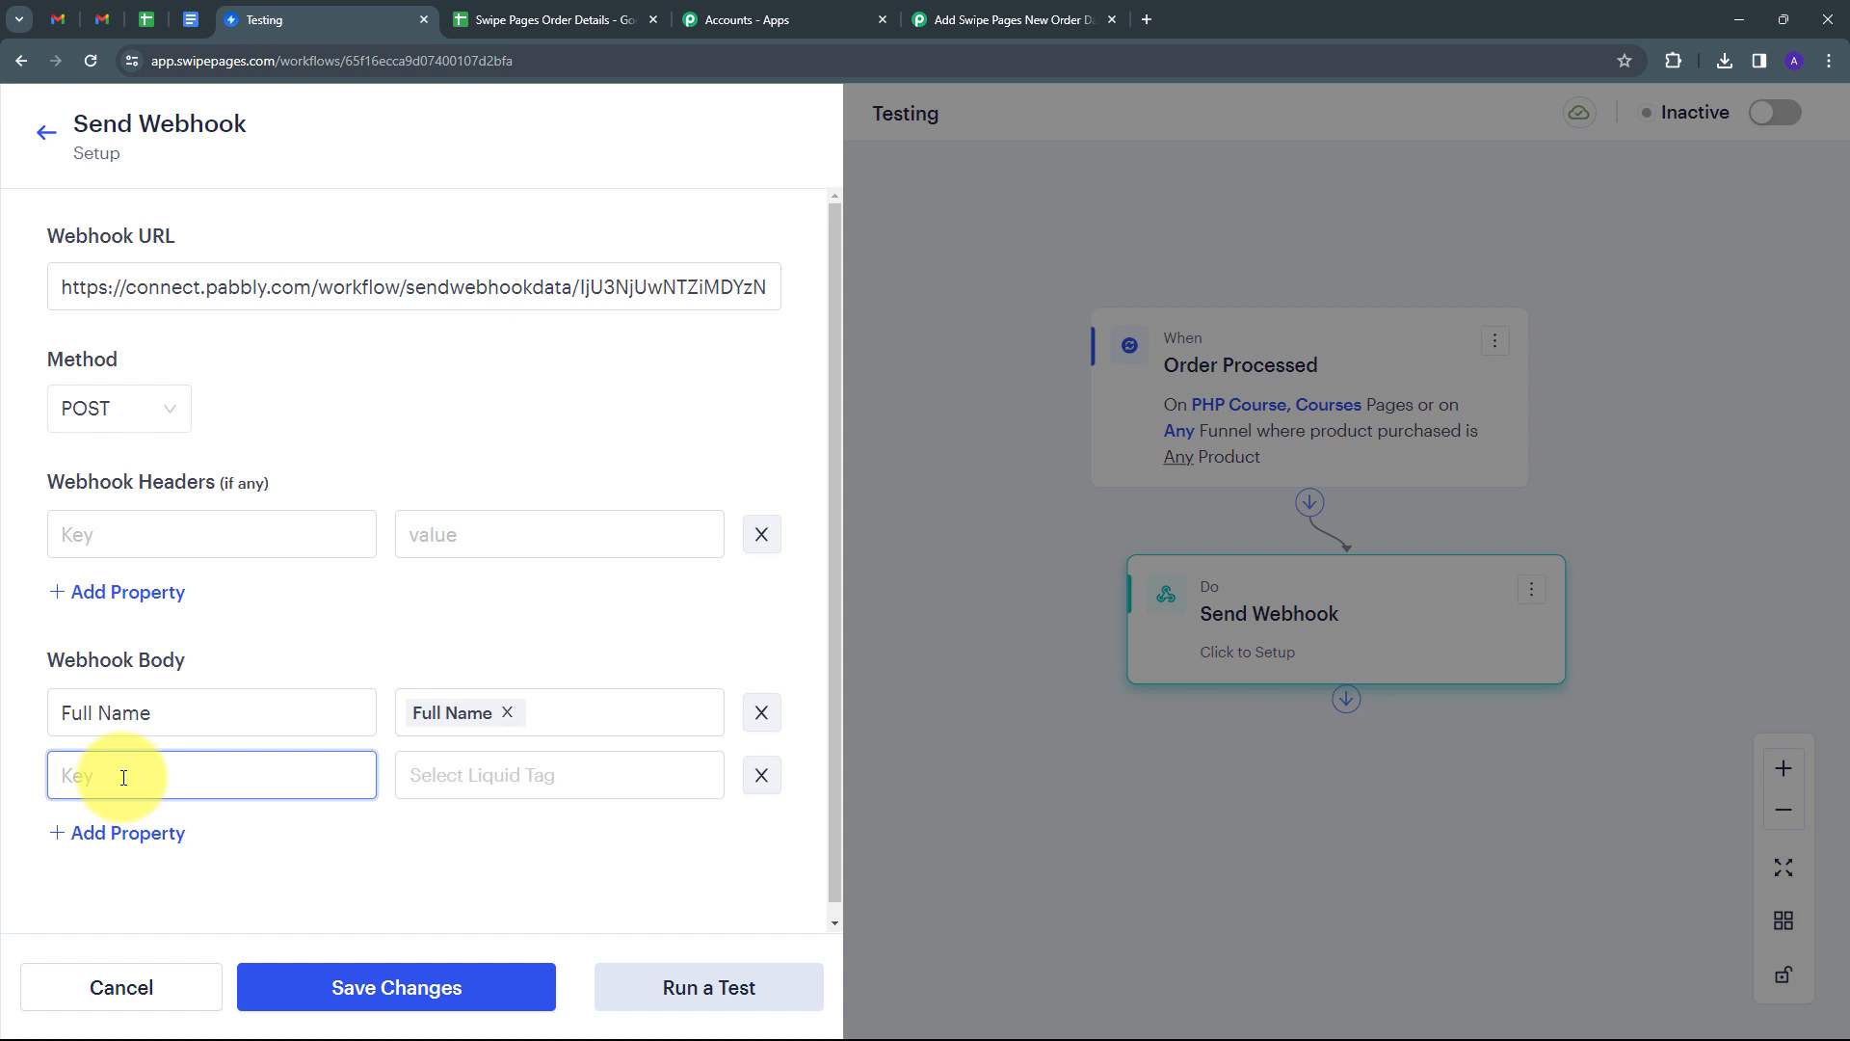
text(Email)
click(526, 780)
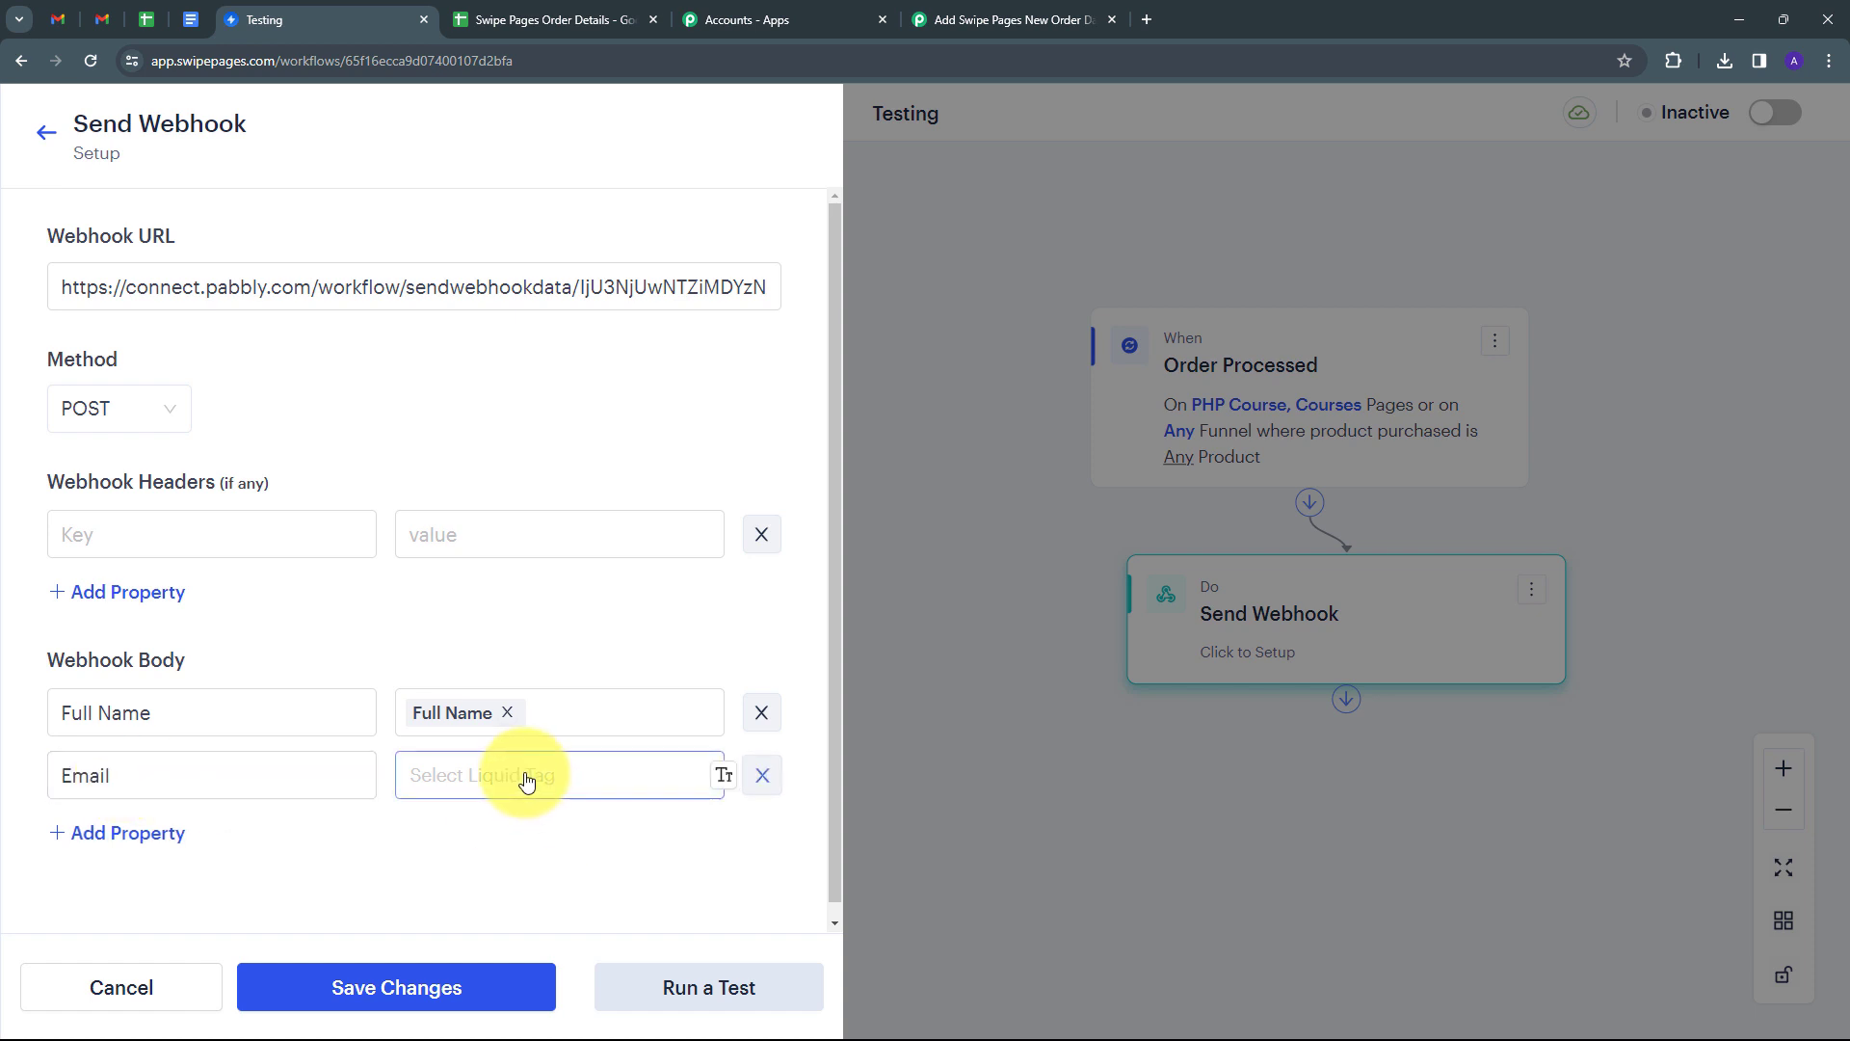
click(462, 636)
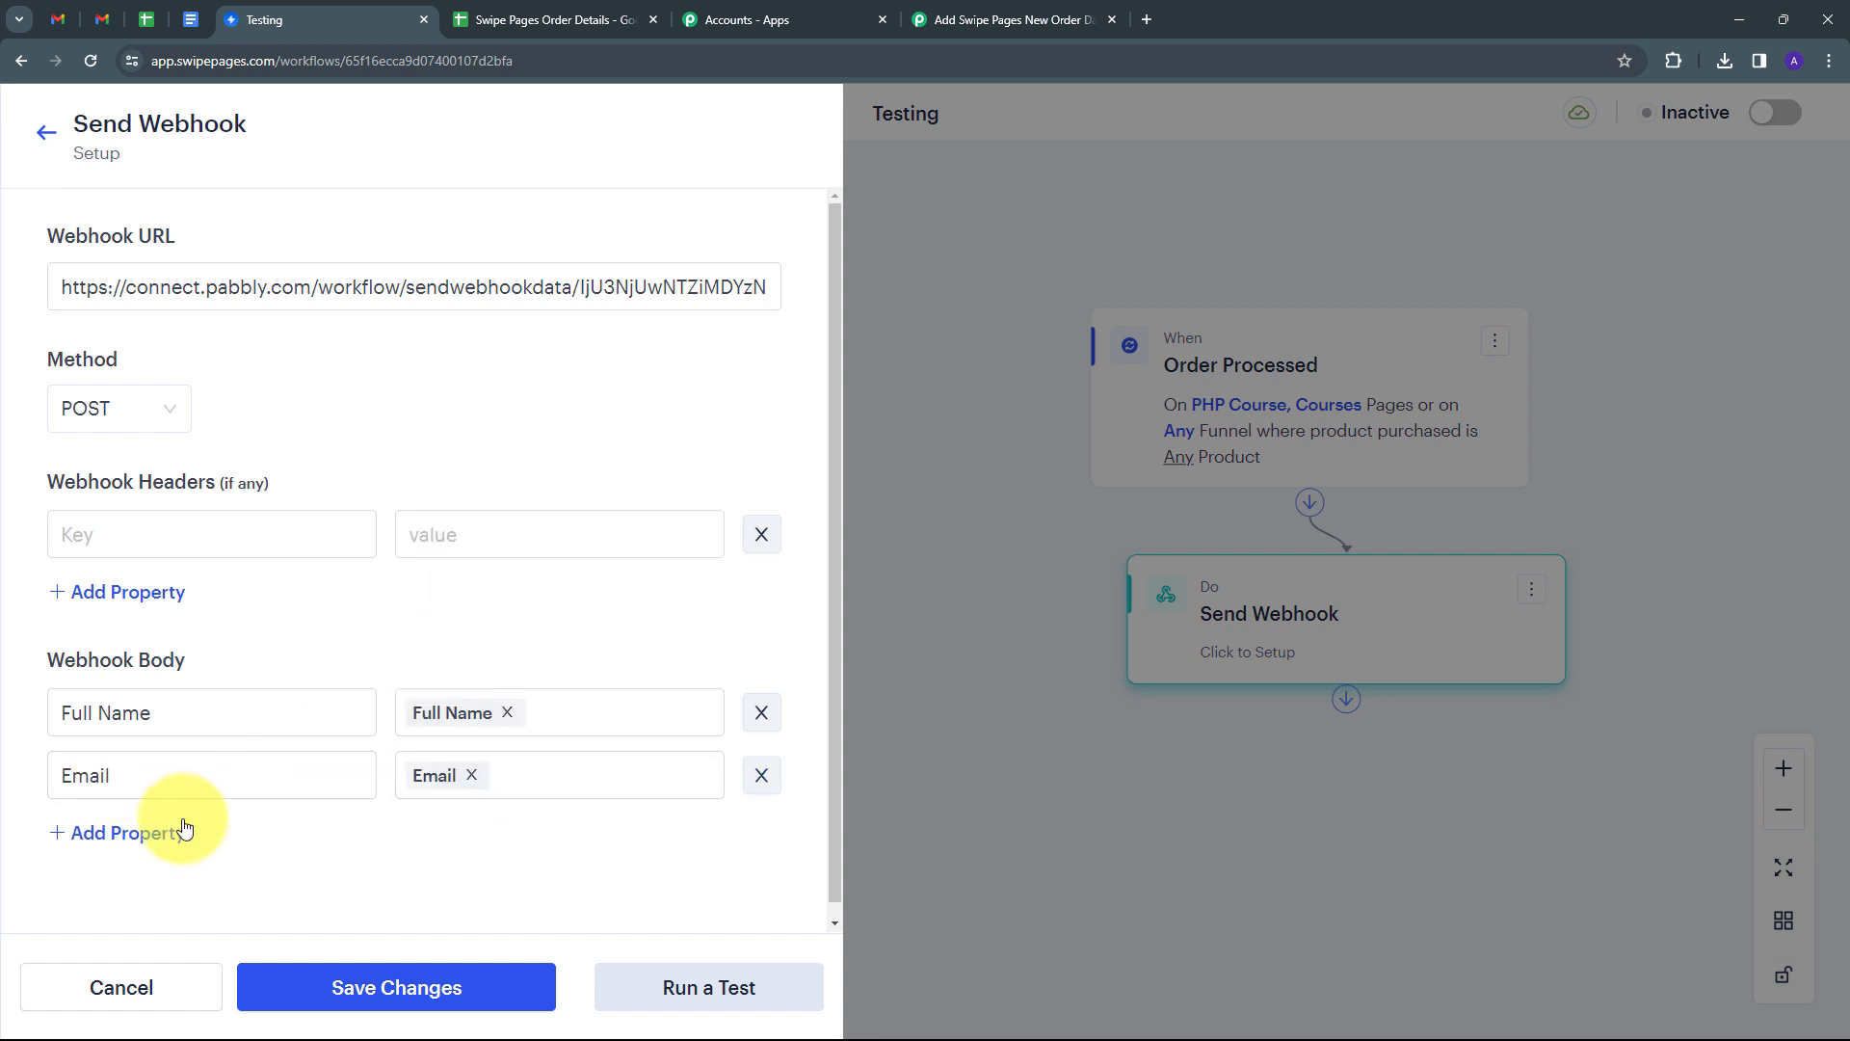
click(132, 841)
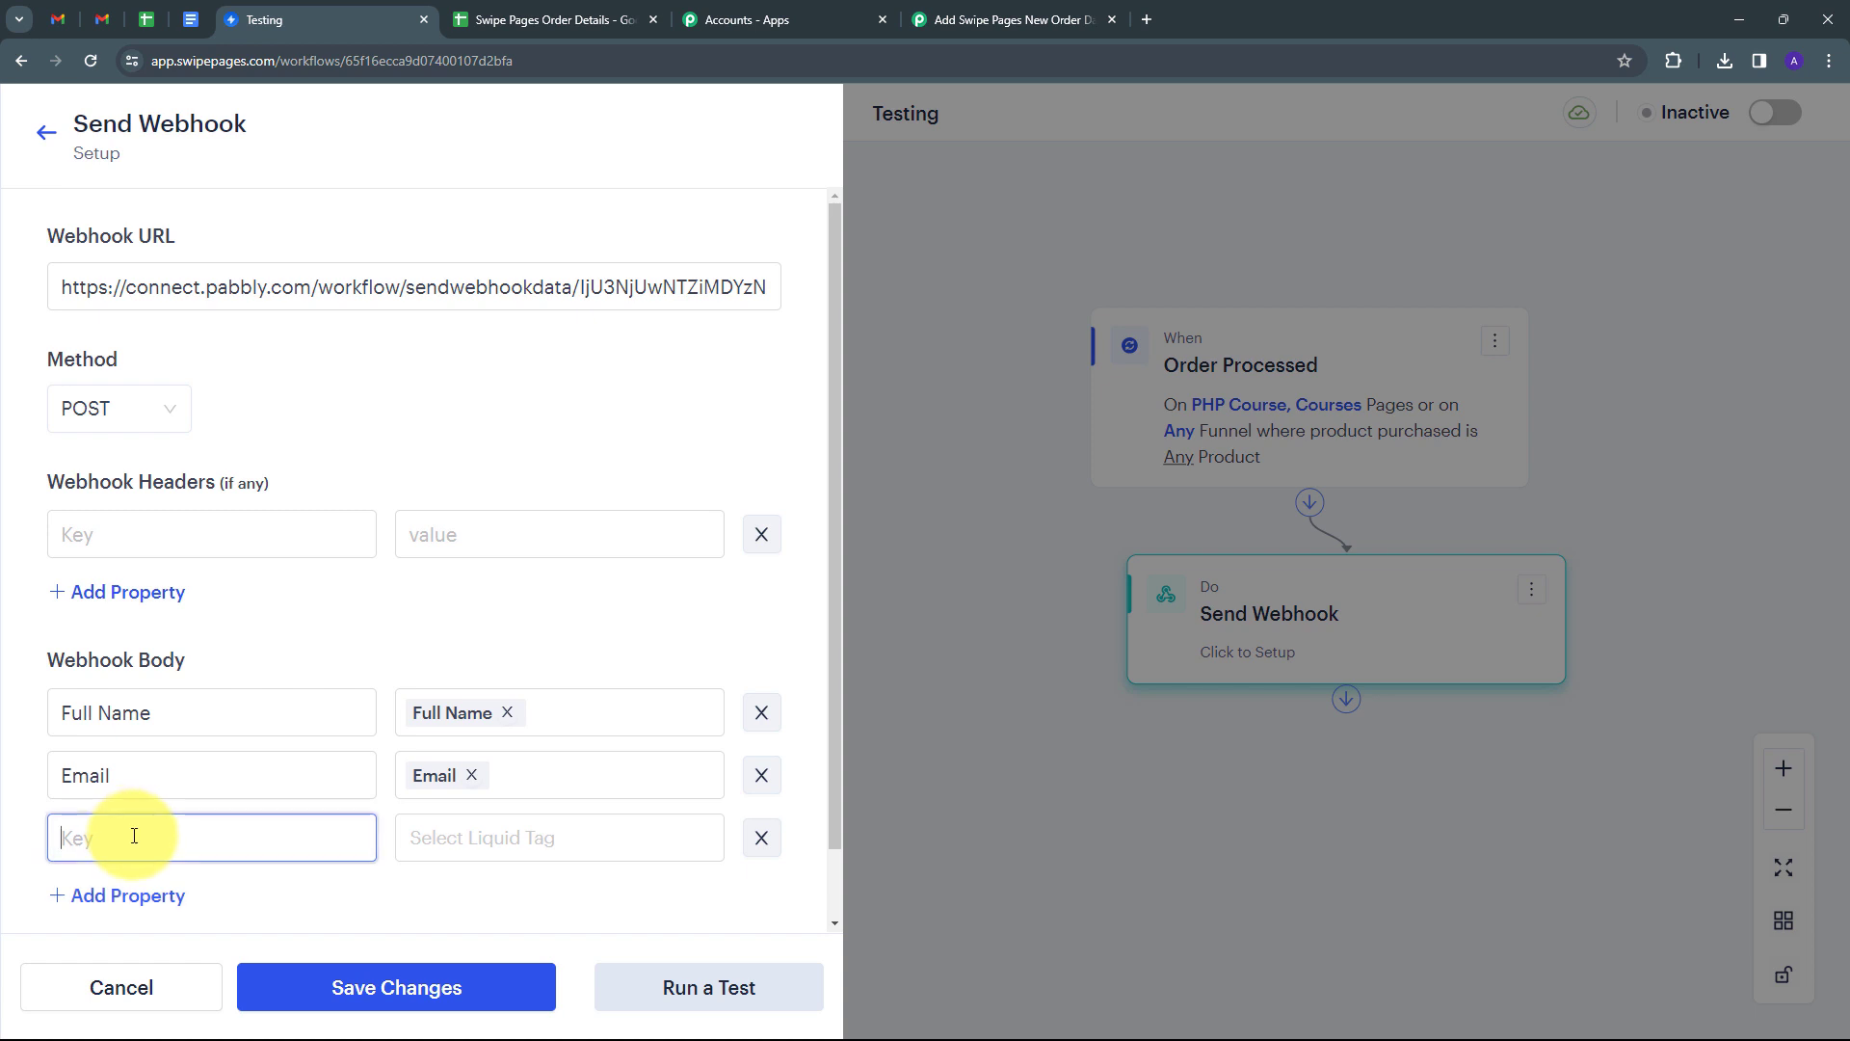
text(Phone Number)
click(488, 838)
click(619, 640)
Run a test order to the webhook, save the step, and set the workflow Active.
scroll(152, 778, down, 1)
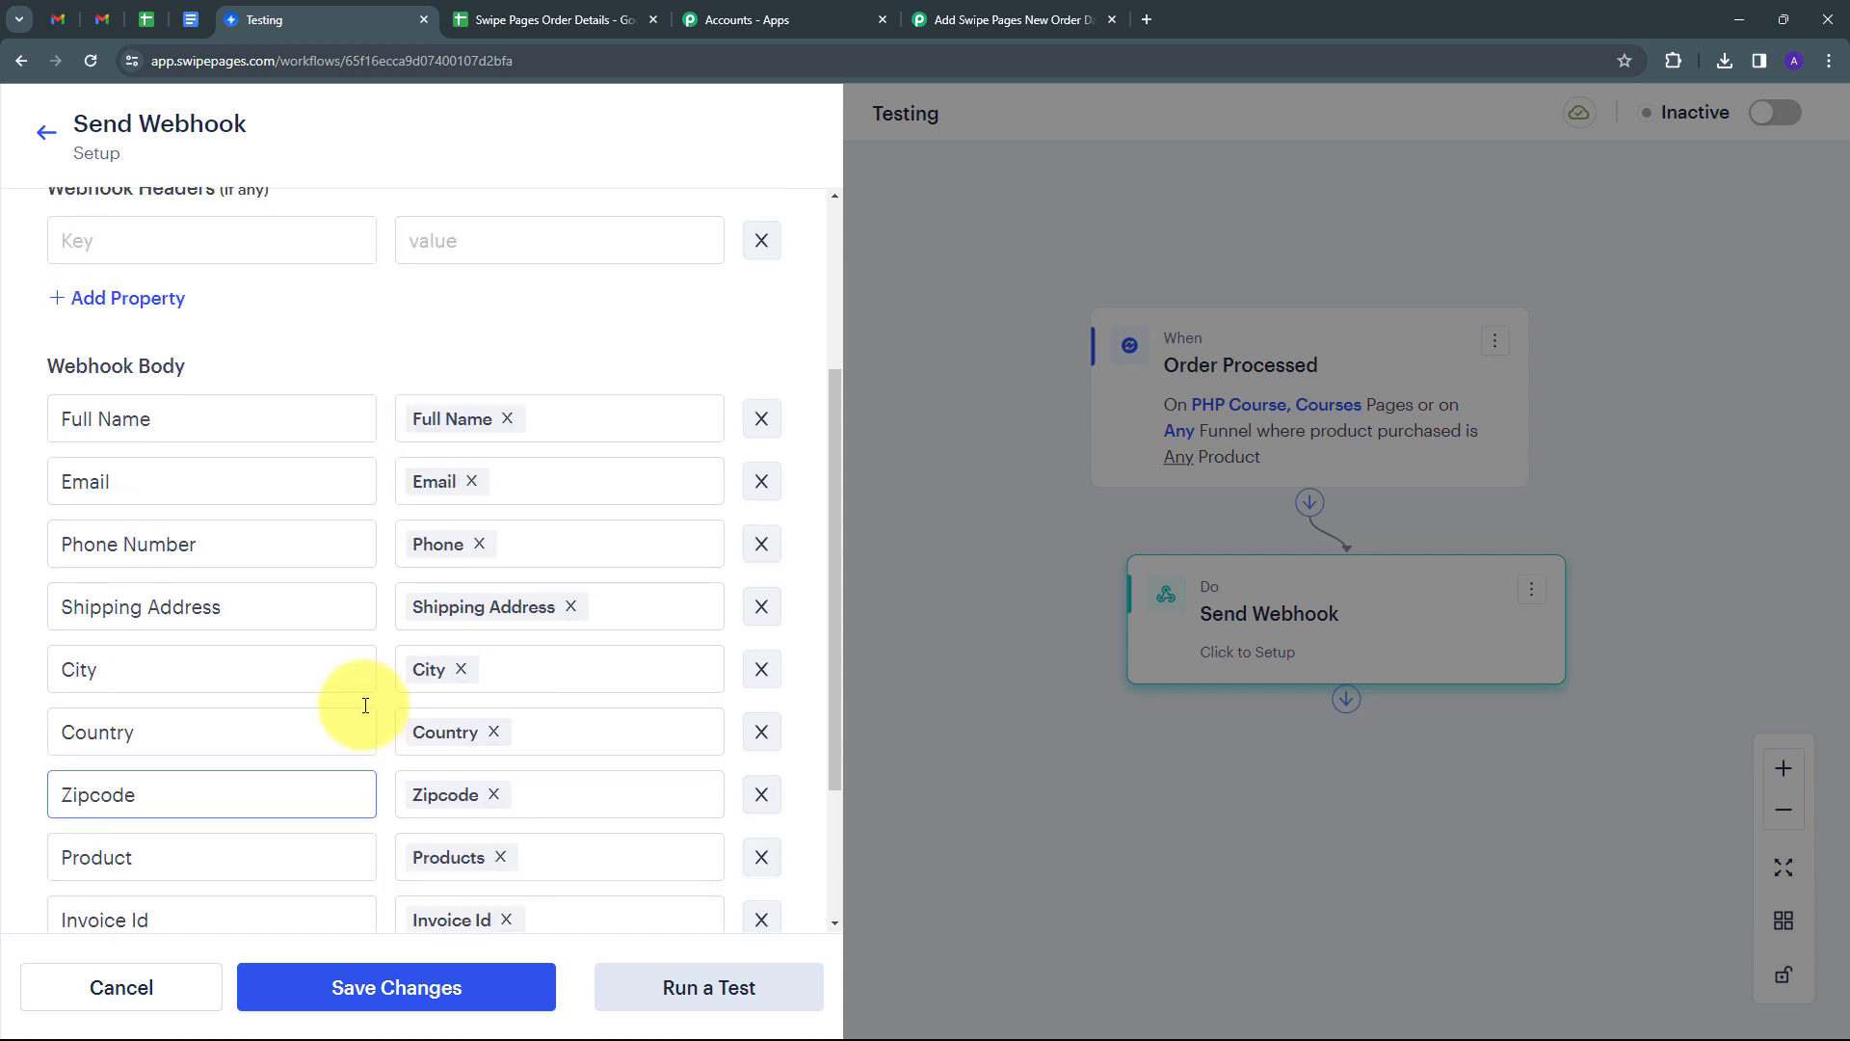
scroll(307, 516, down, 2)
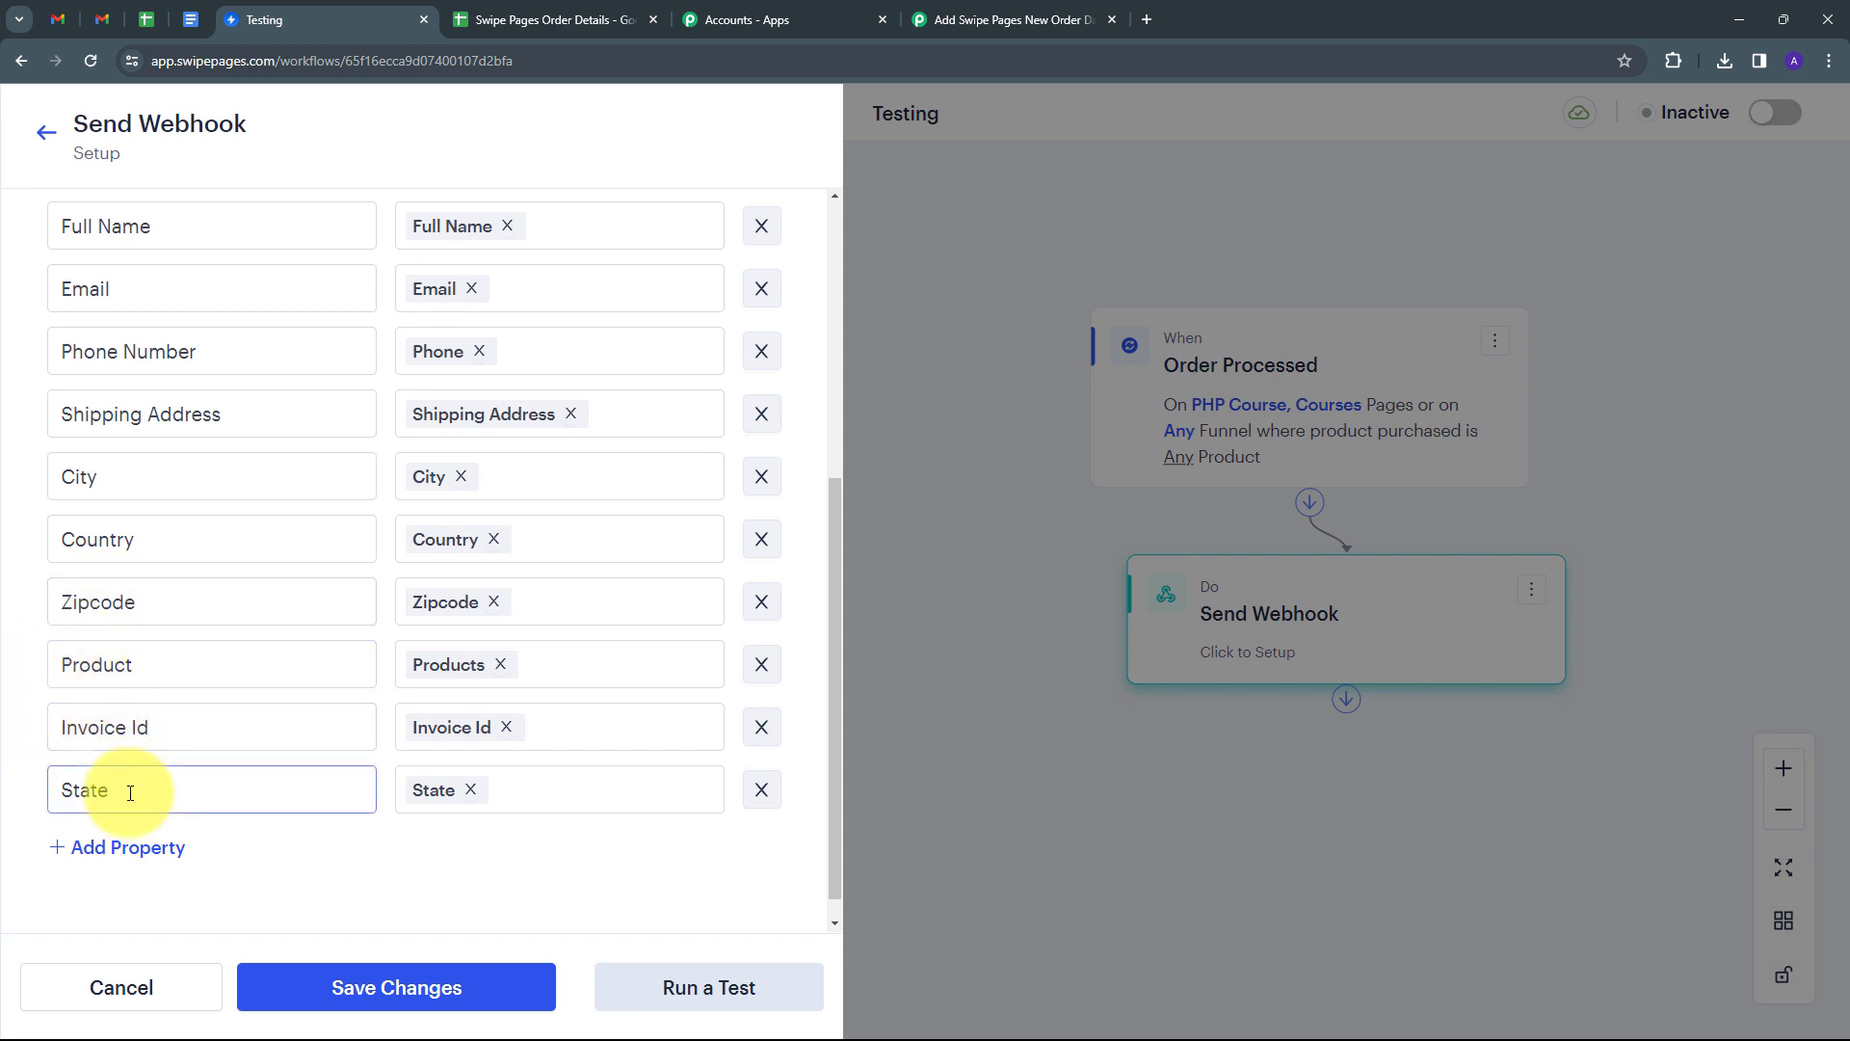
click(681, 972)
click(395, 978)
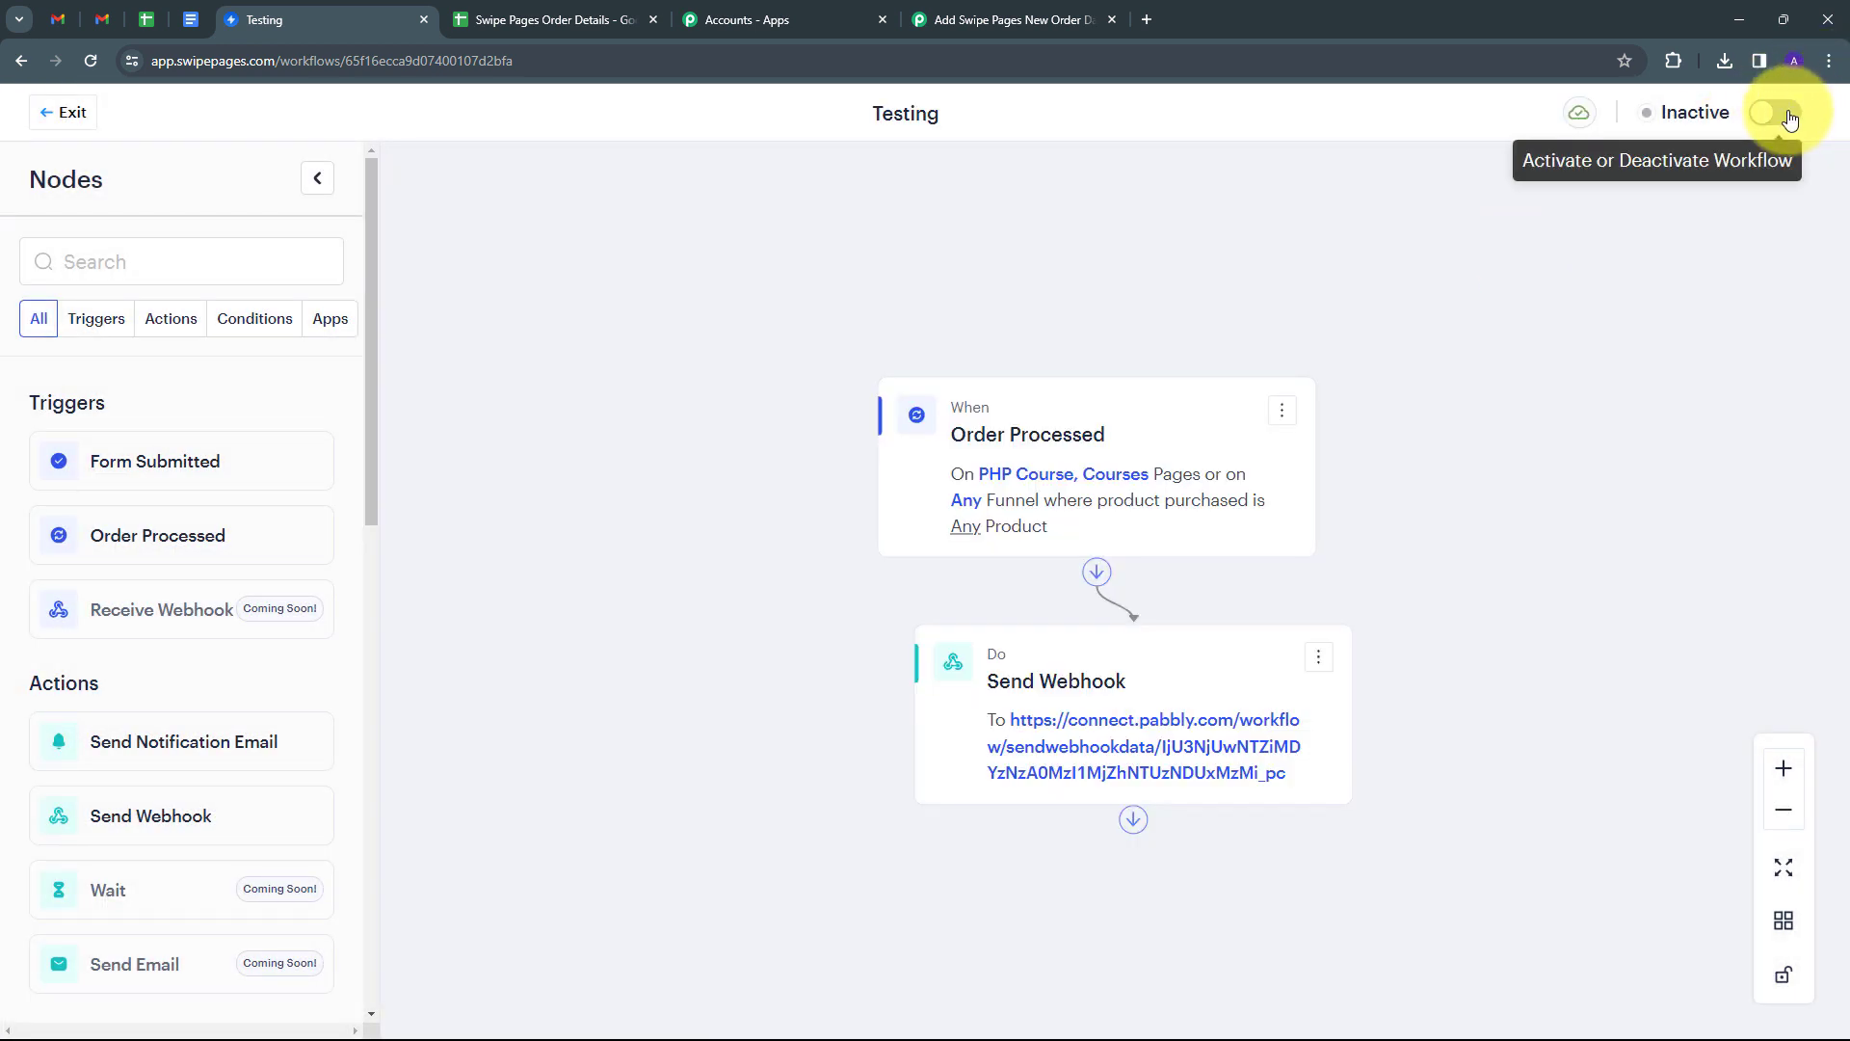
click(1785, 115)
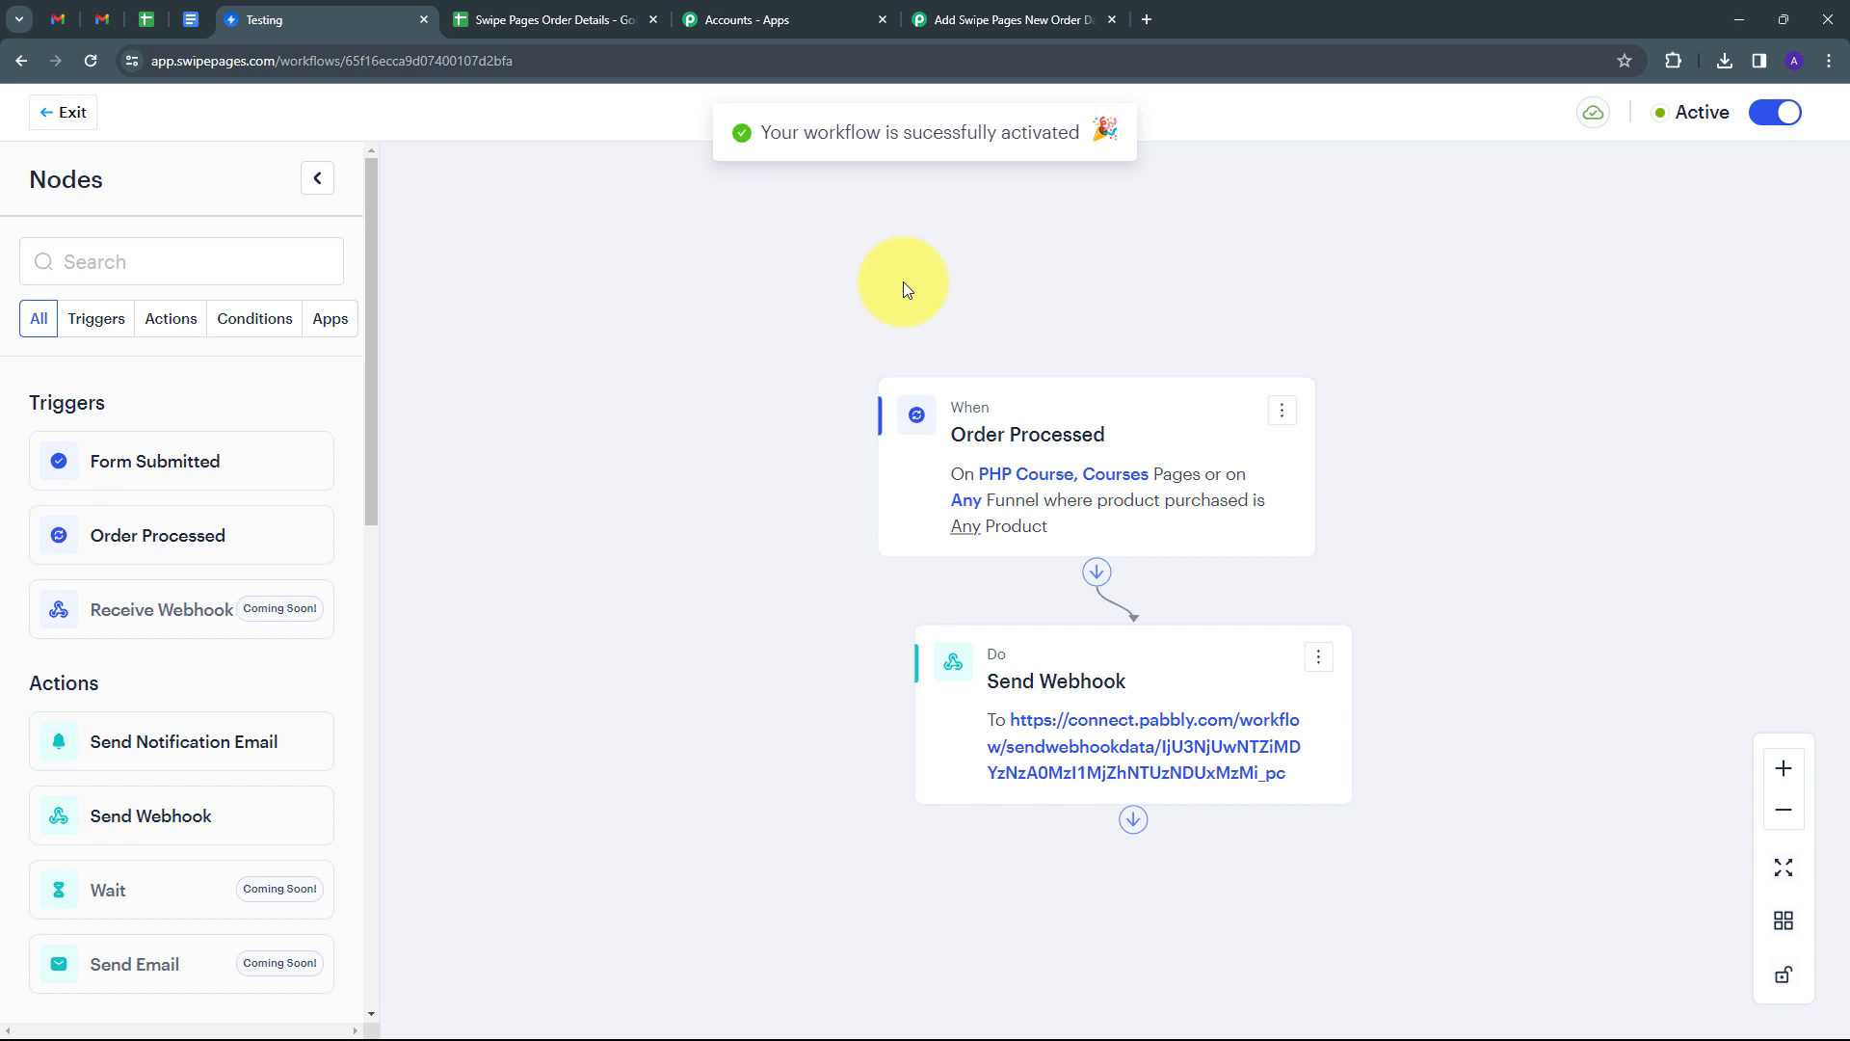
In Pabbly Connect, review the captured test response, including its Zipcode and State values.
click(1002, 20)
scroll(1043, 533, down, 1)
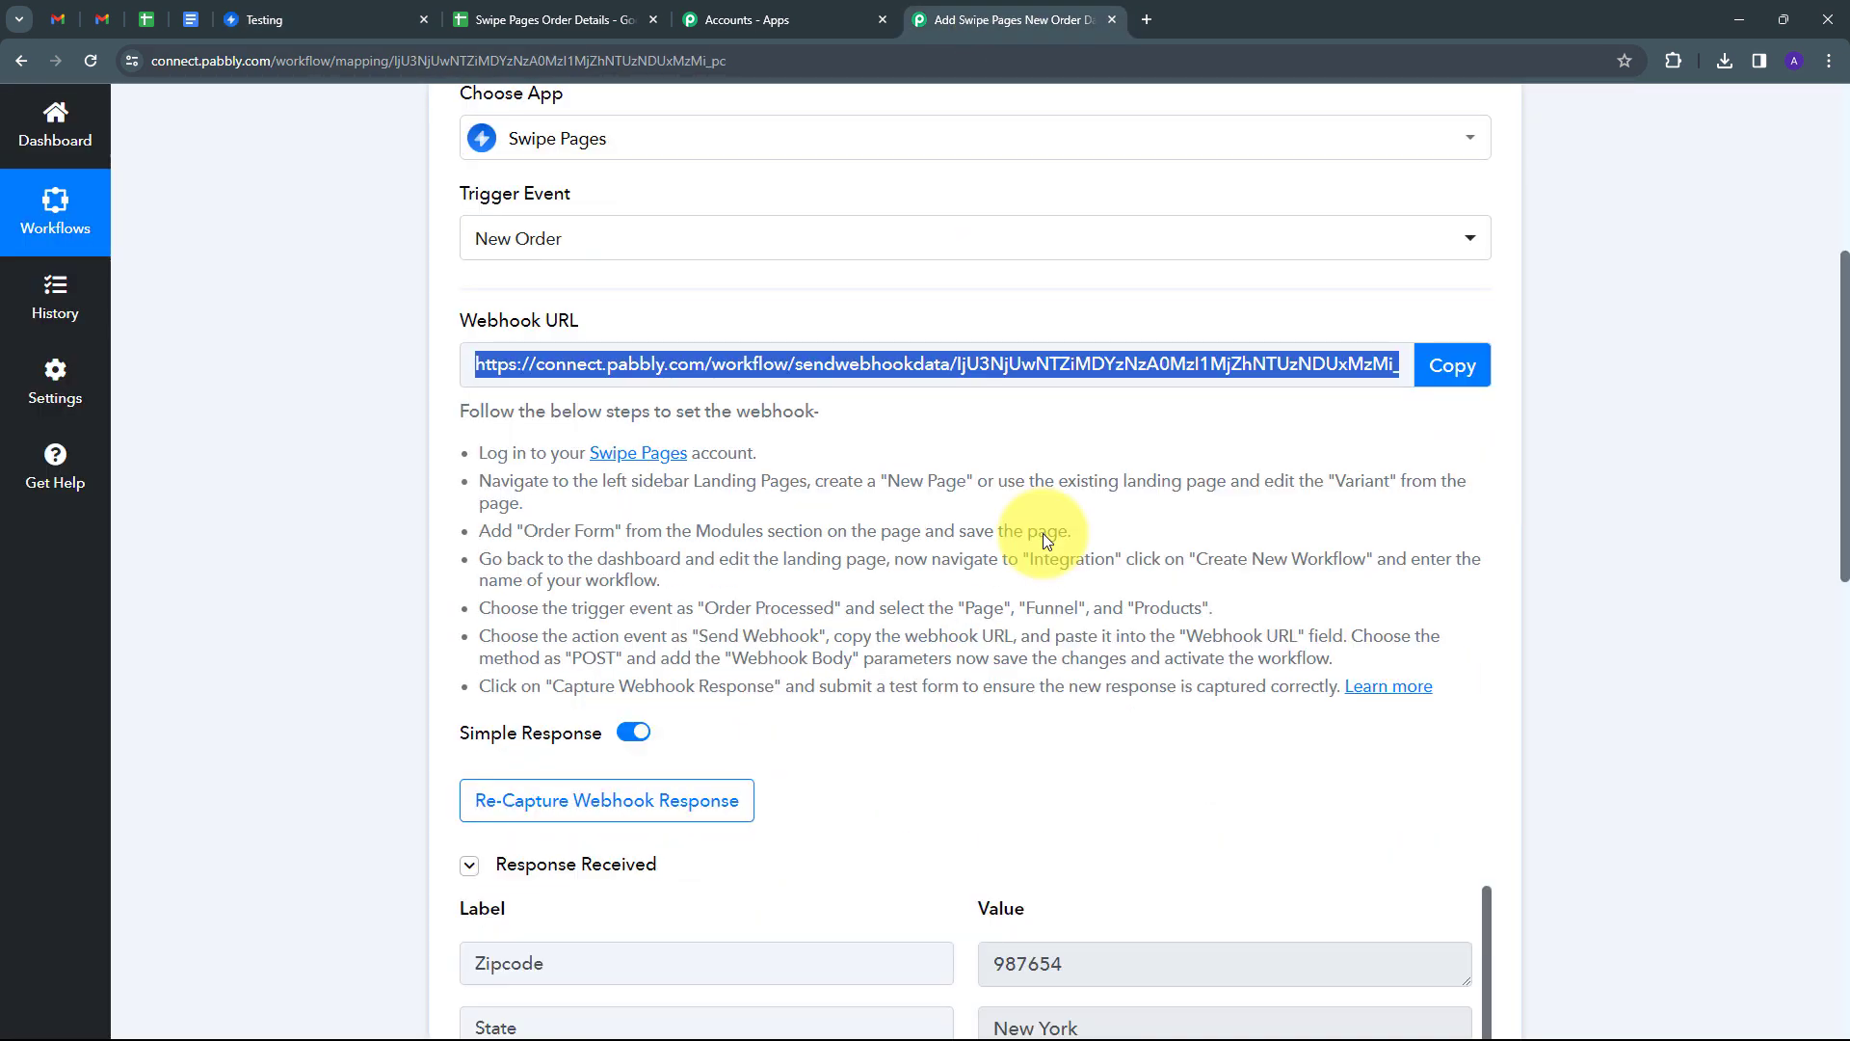
scroll(1219, 385, down, 6)
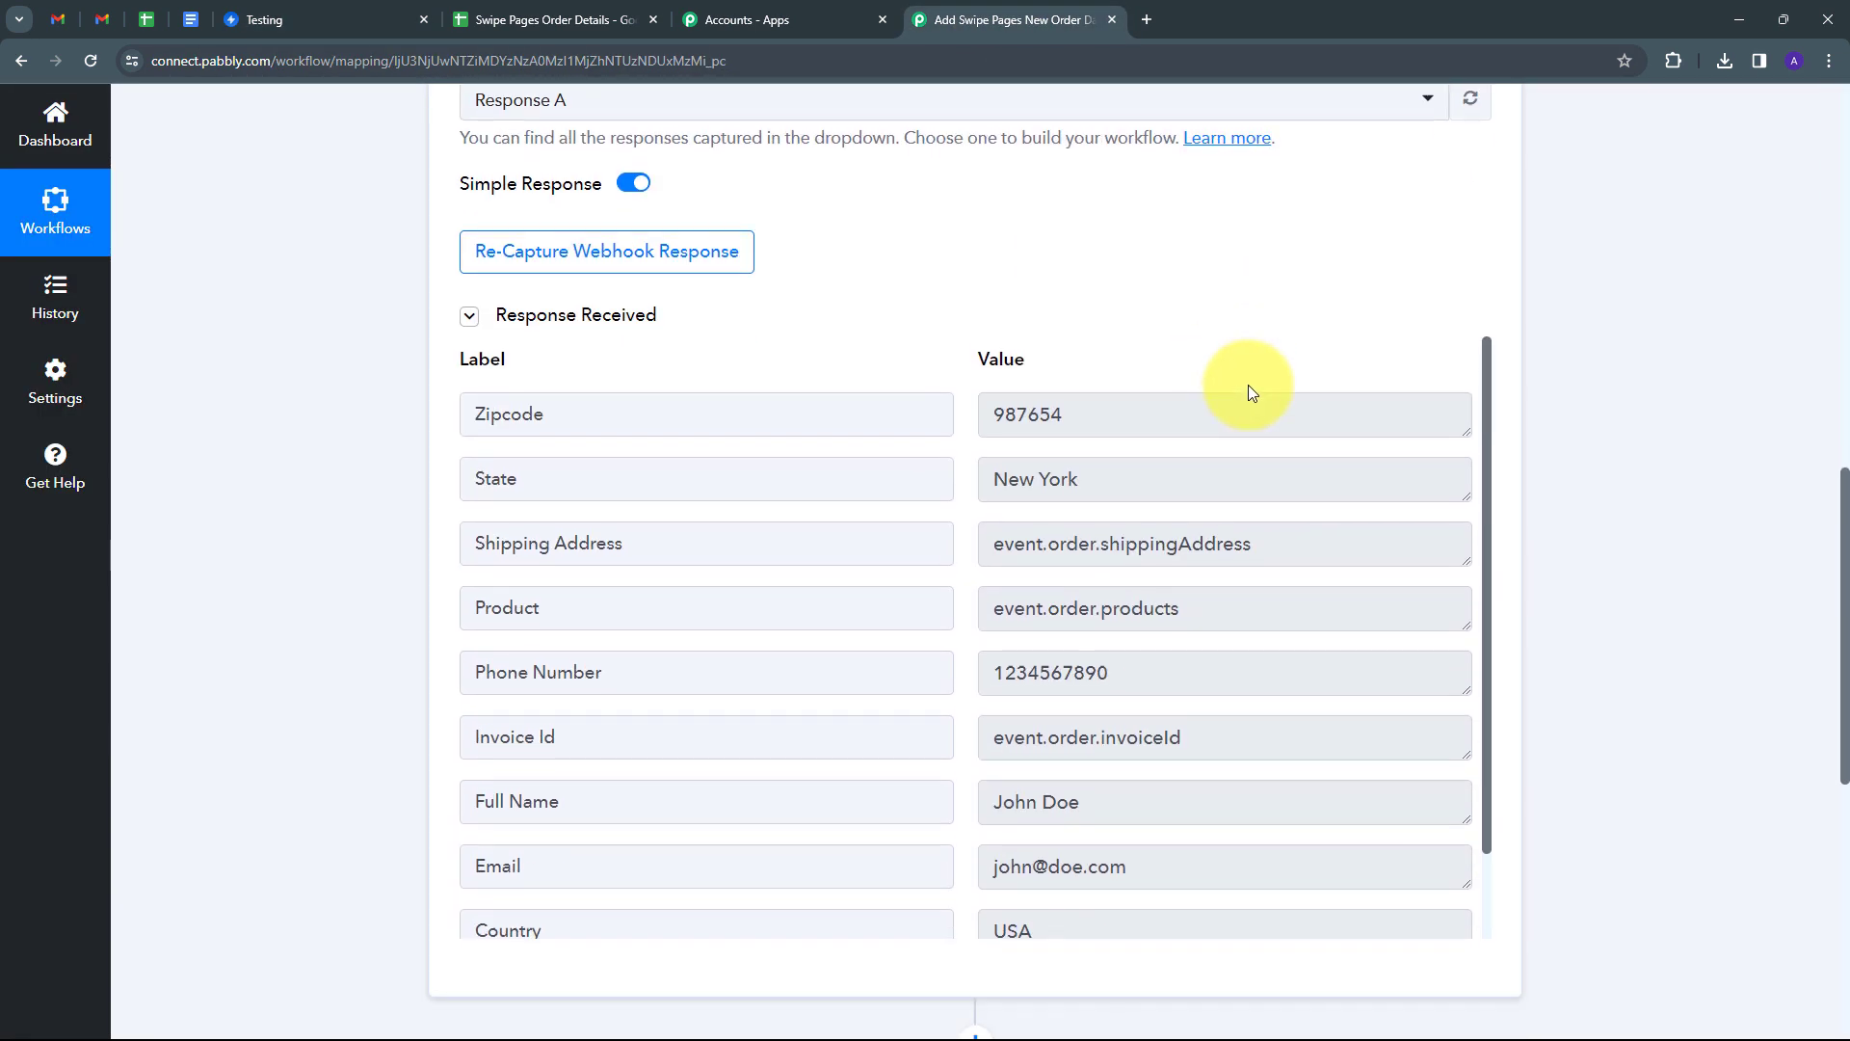
scroll(1214, 458, down, 1)
scroll(1223, 454, up, 1)
double_click(1156, 414)
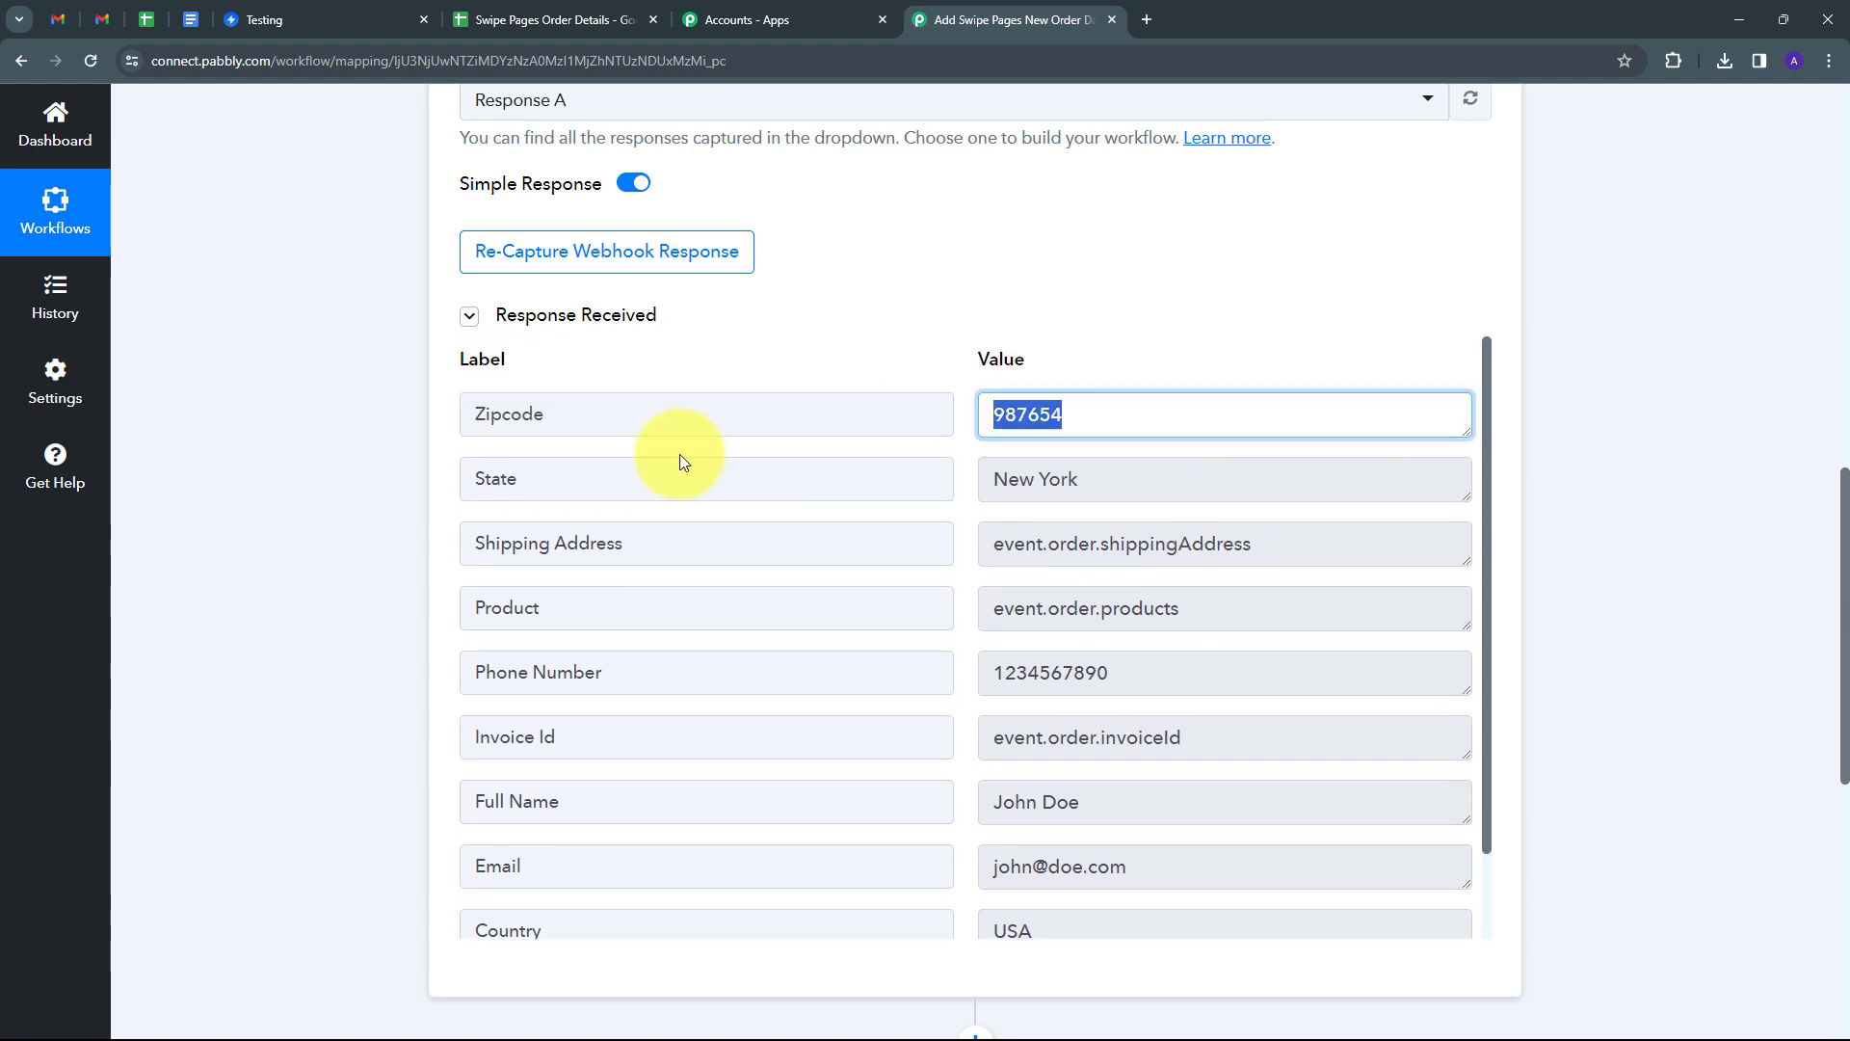
click(1131, 479)
click(1123, 409)
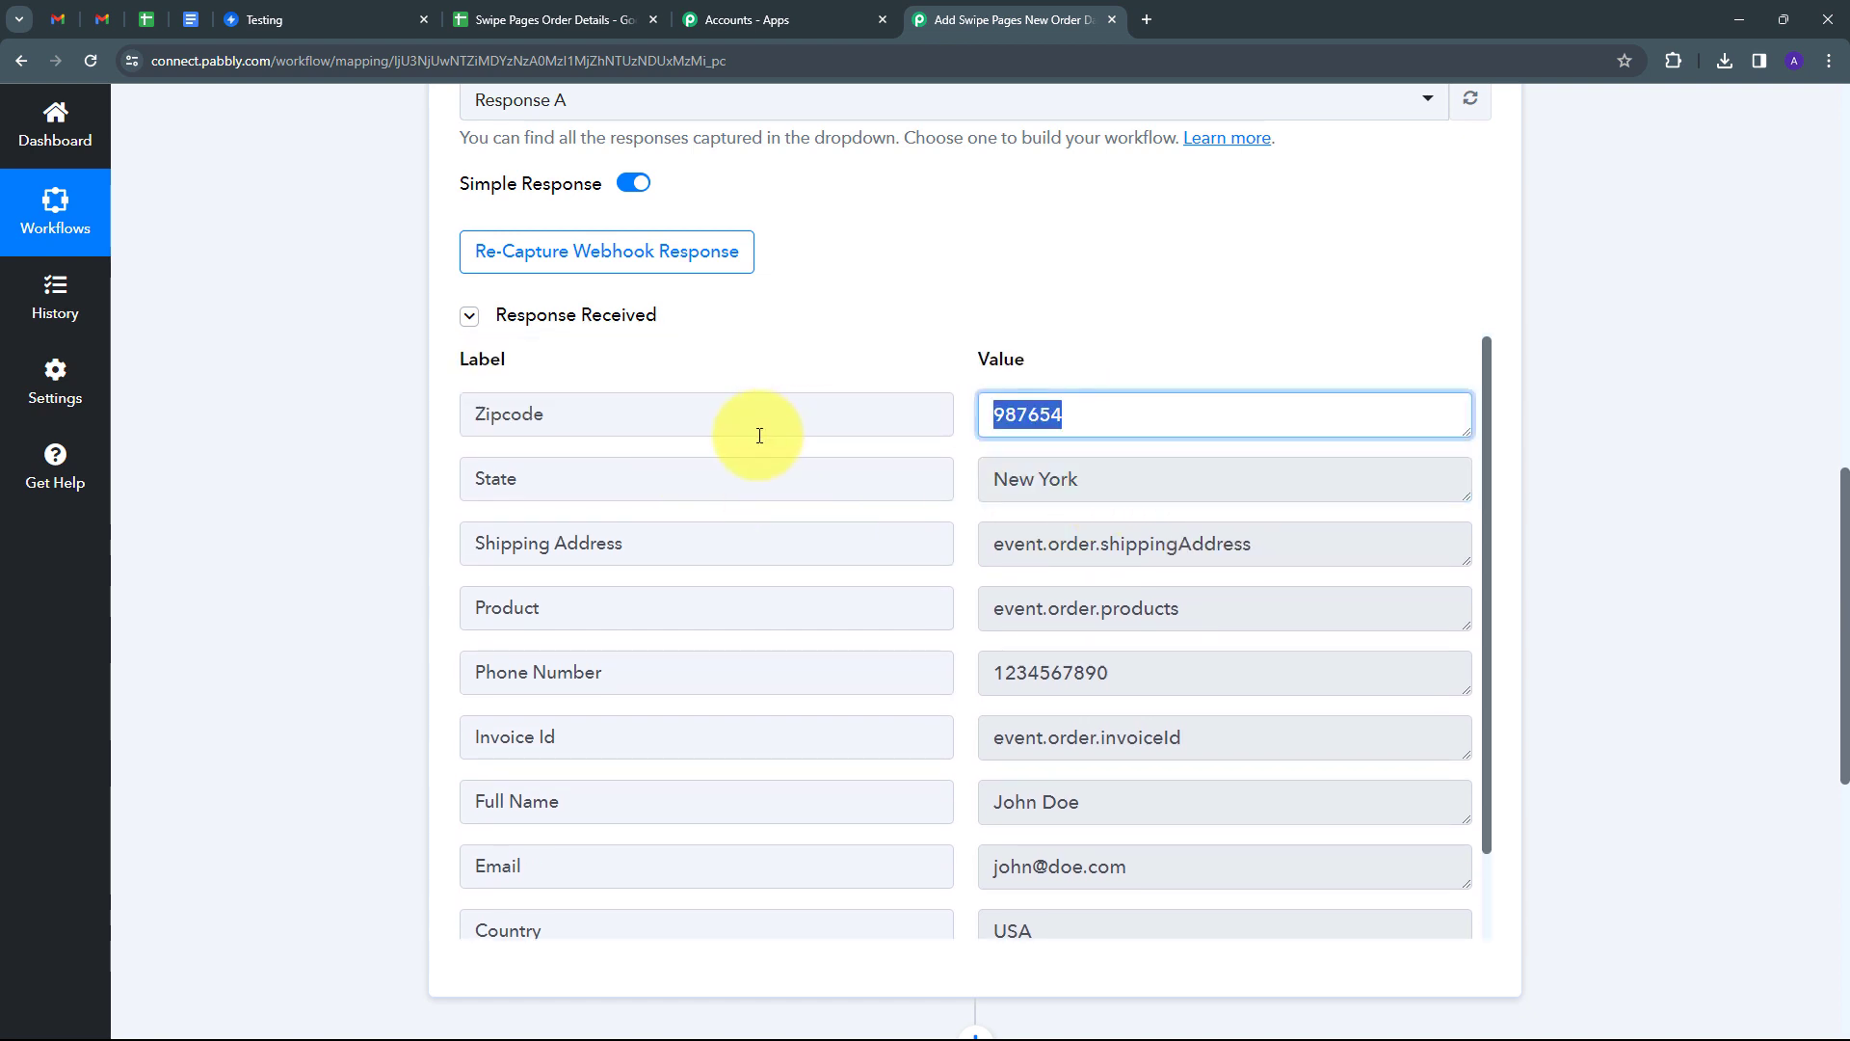
scroll(941, 669, down, 1)
scroll(957, 693, up, 1)
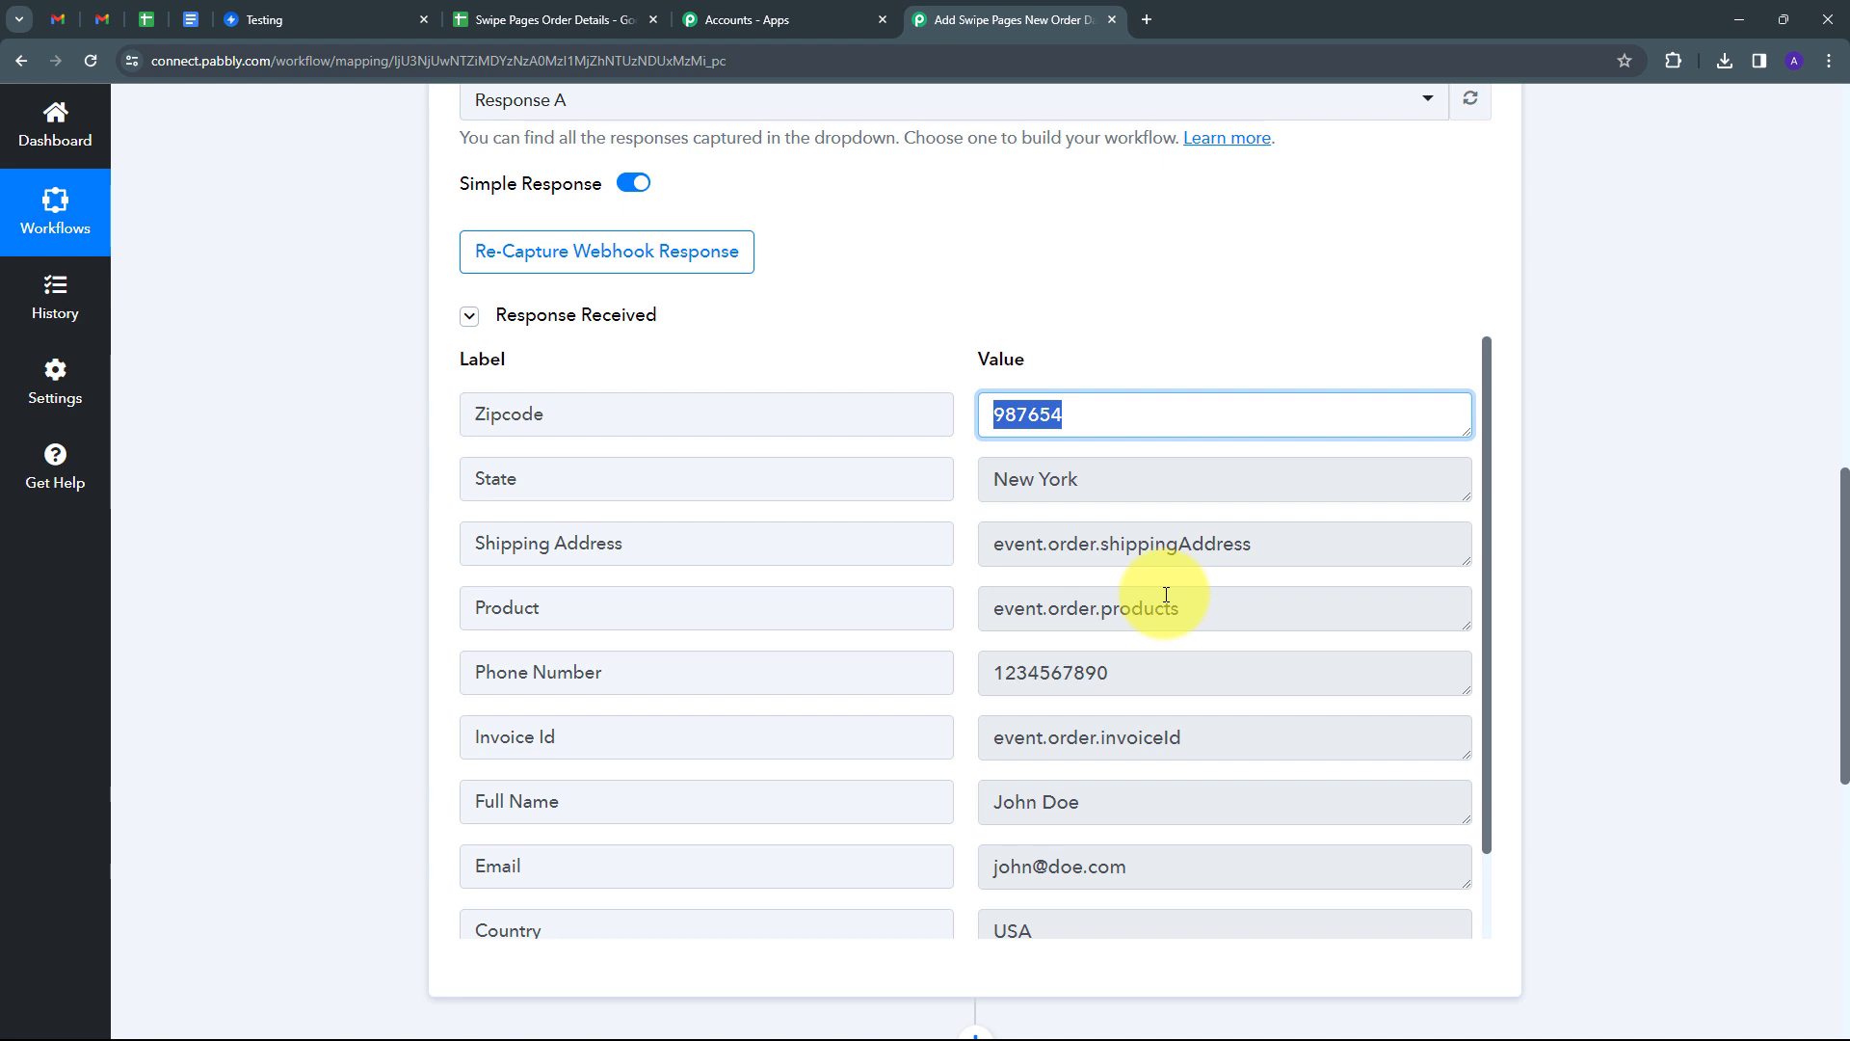
Re-capture the webhook response, confirm with Yes, and return to Swipe Pages.
click(579, 269)
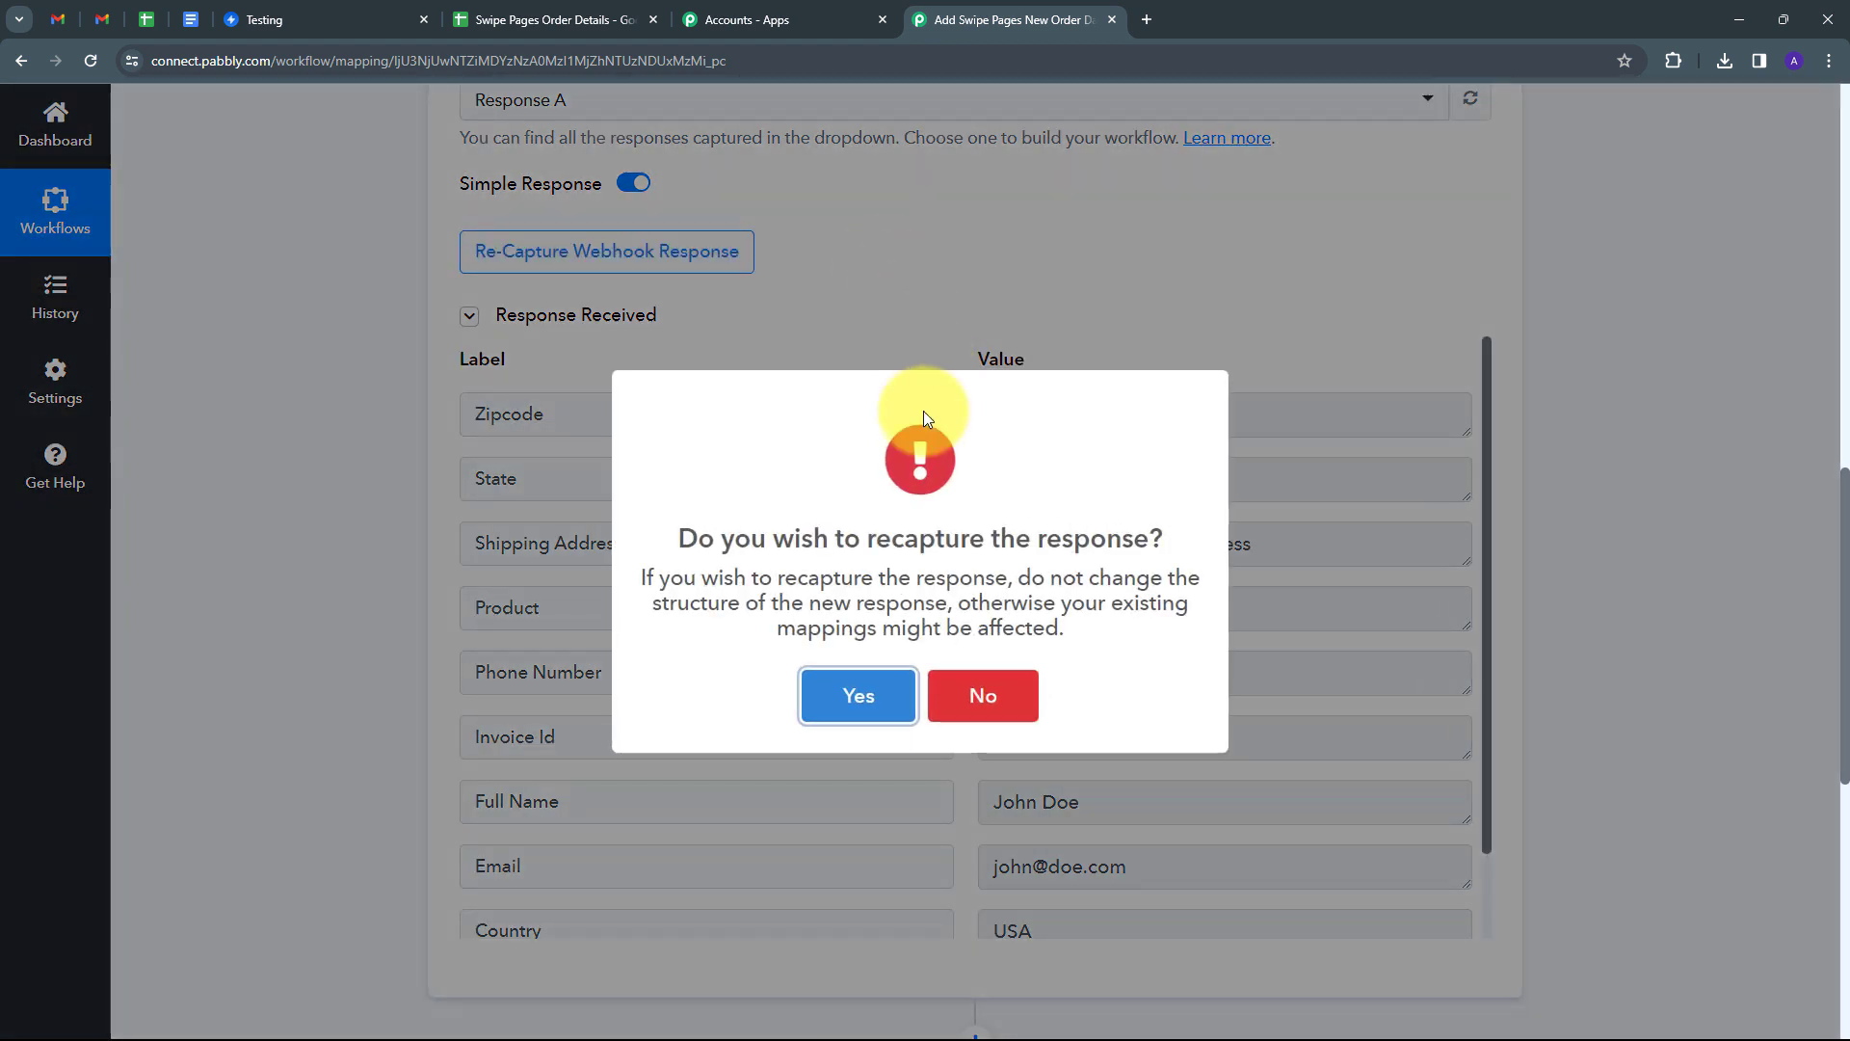
click(827, 667)
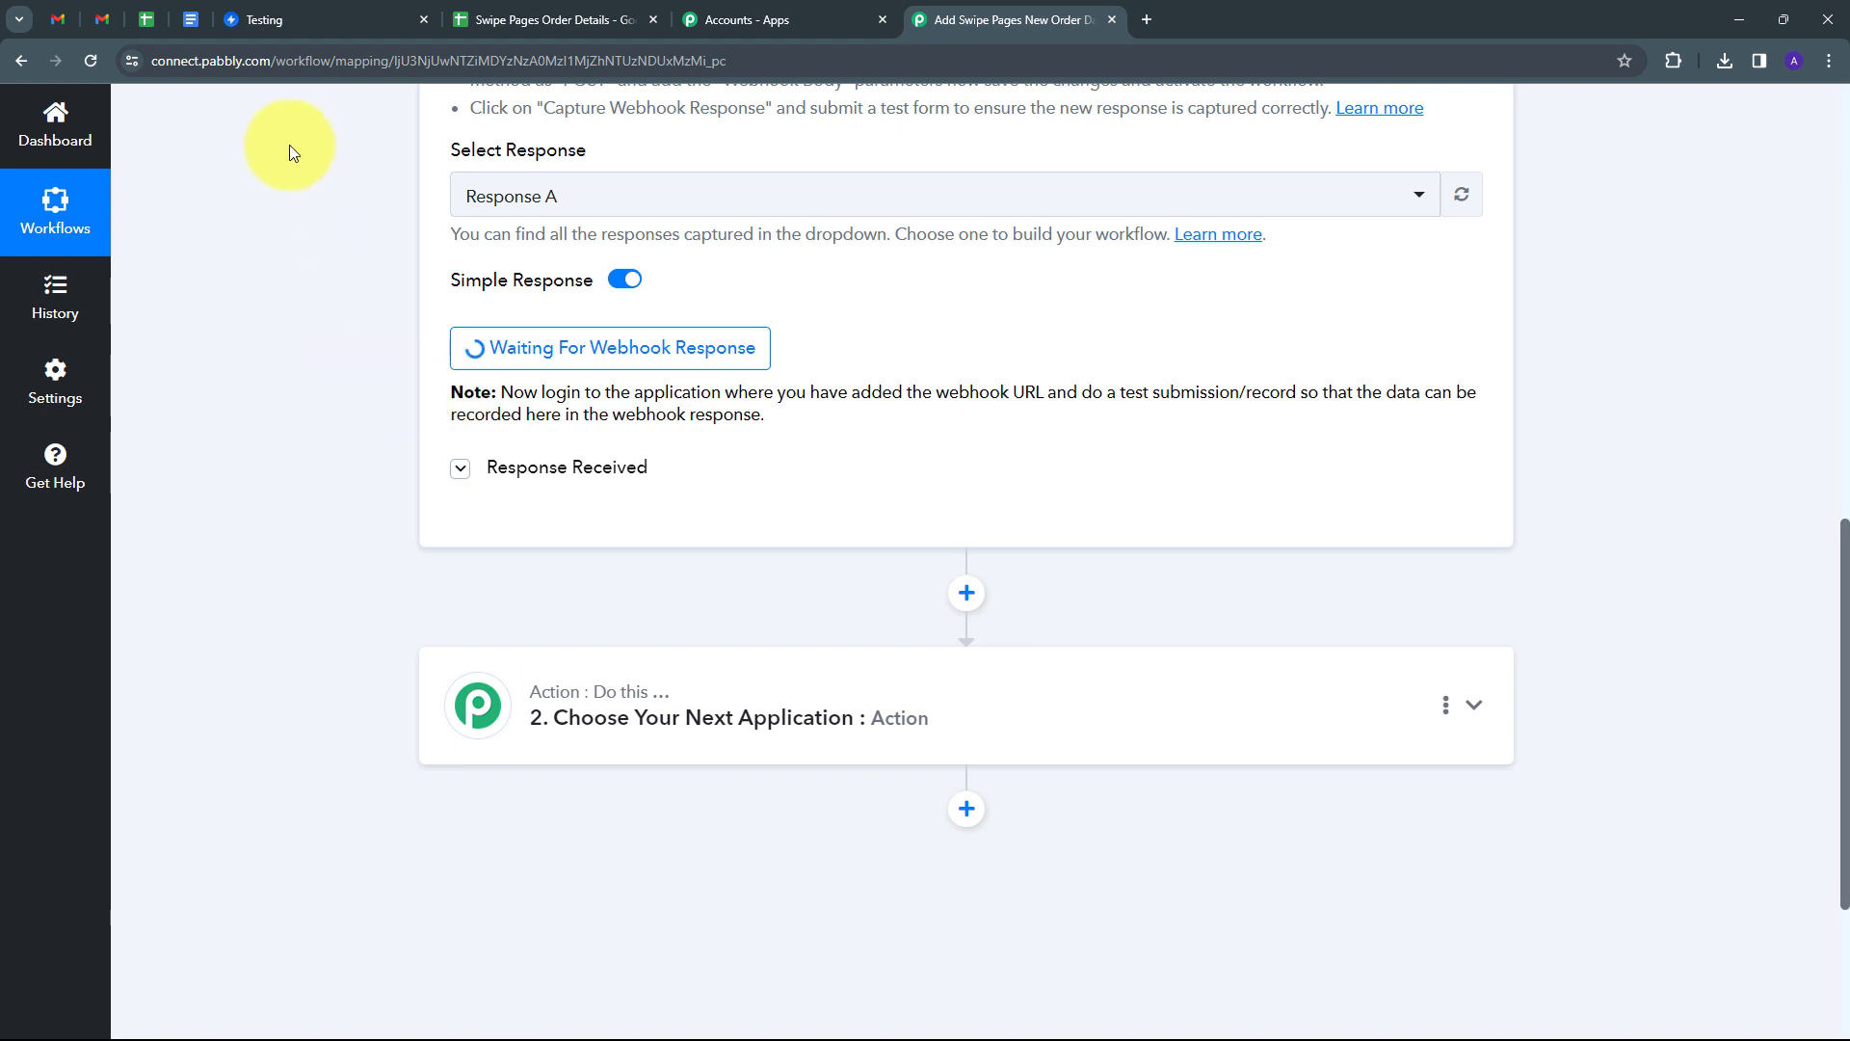
click(328, 19)
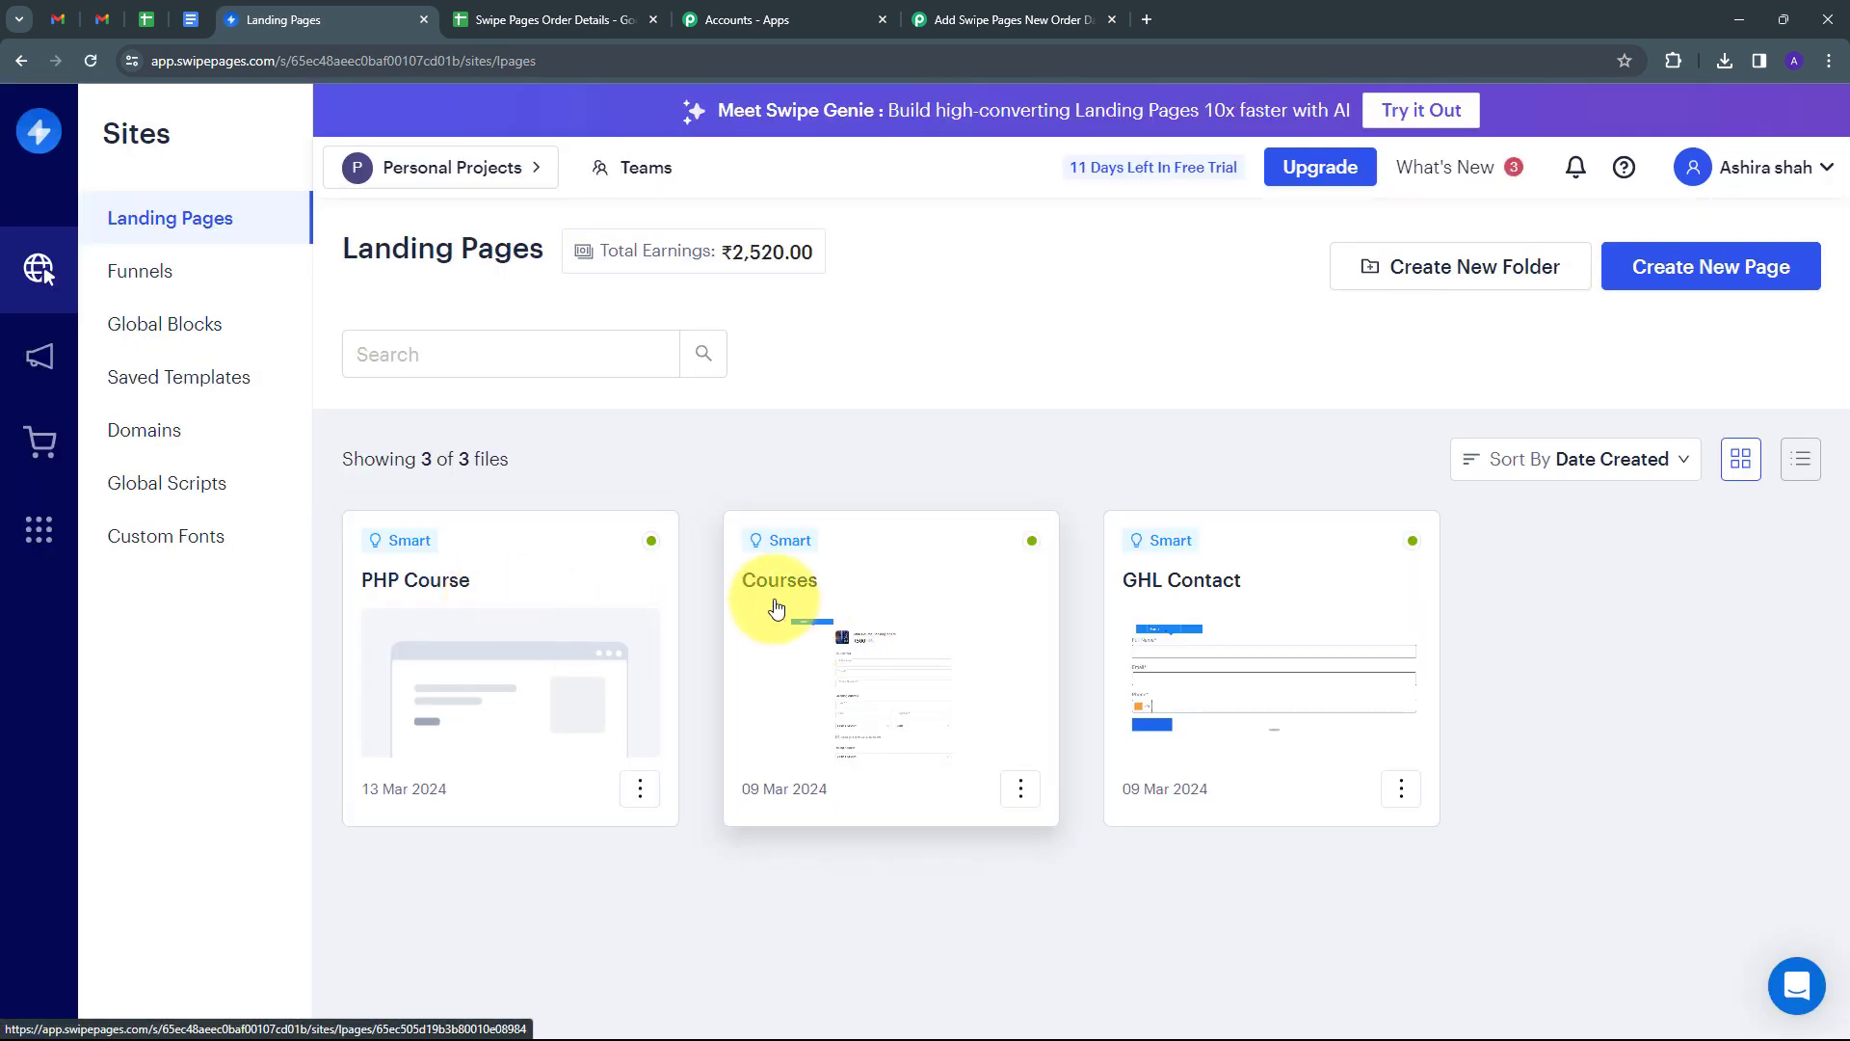
View the live Courses page from its options menu and look over the Java Course checkout.
click(1020, 790)
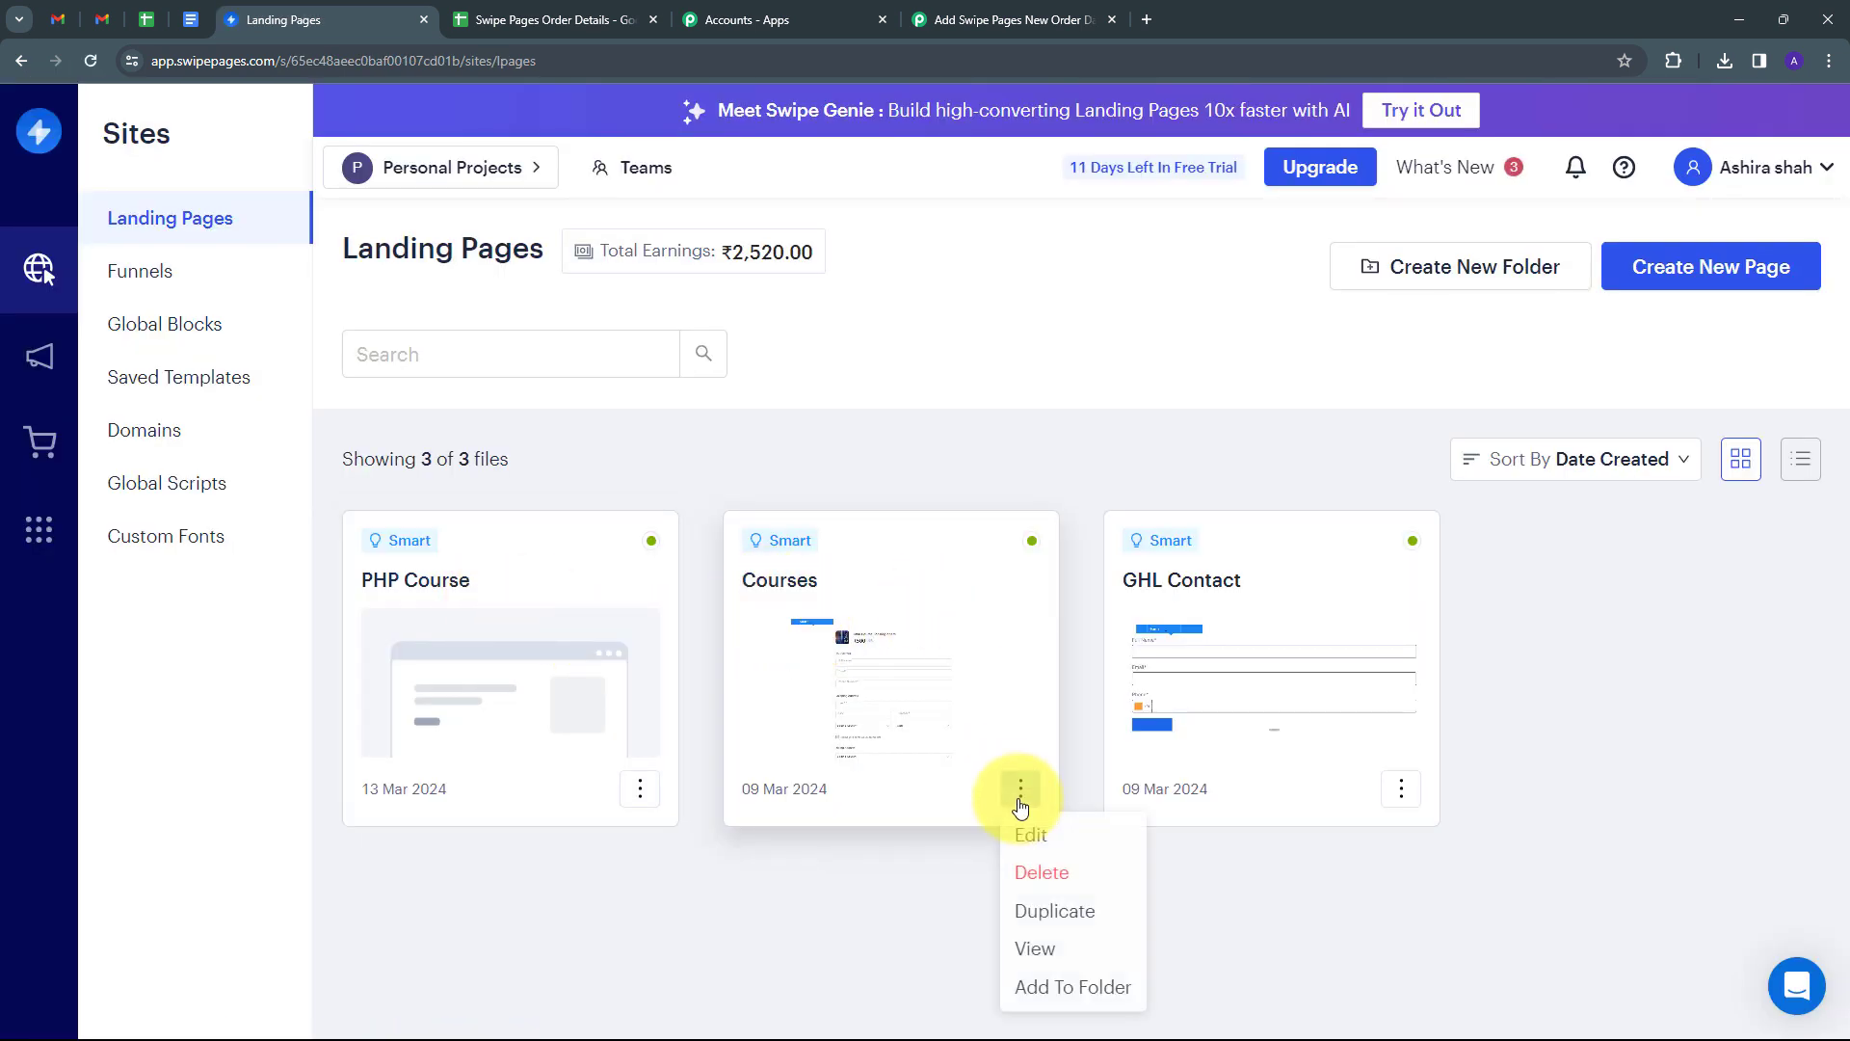
click(1035, 952)
scroll(437, 424, down, 2)
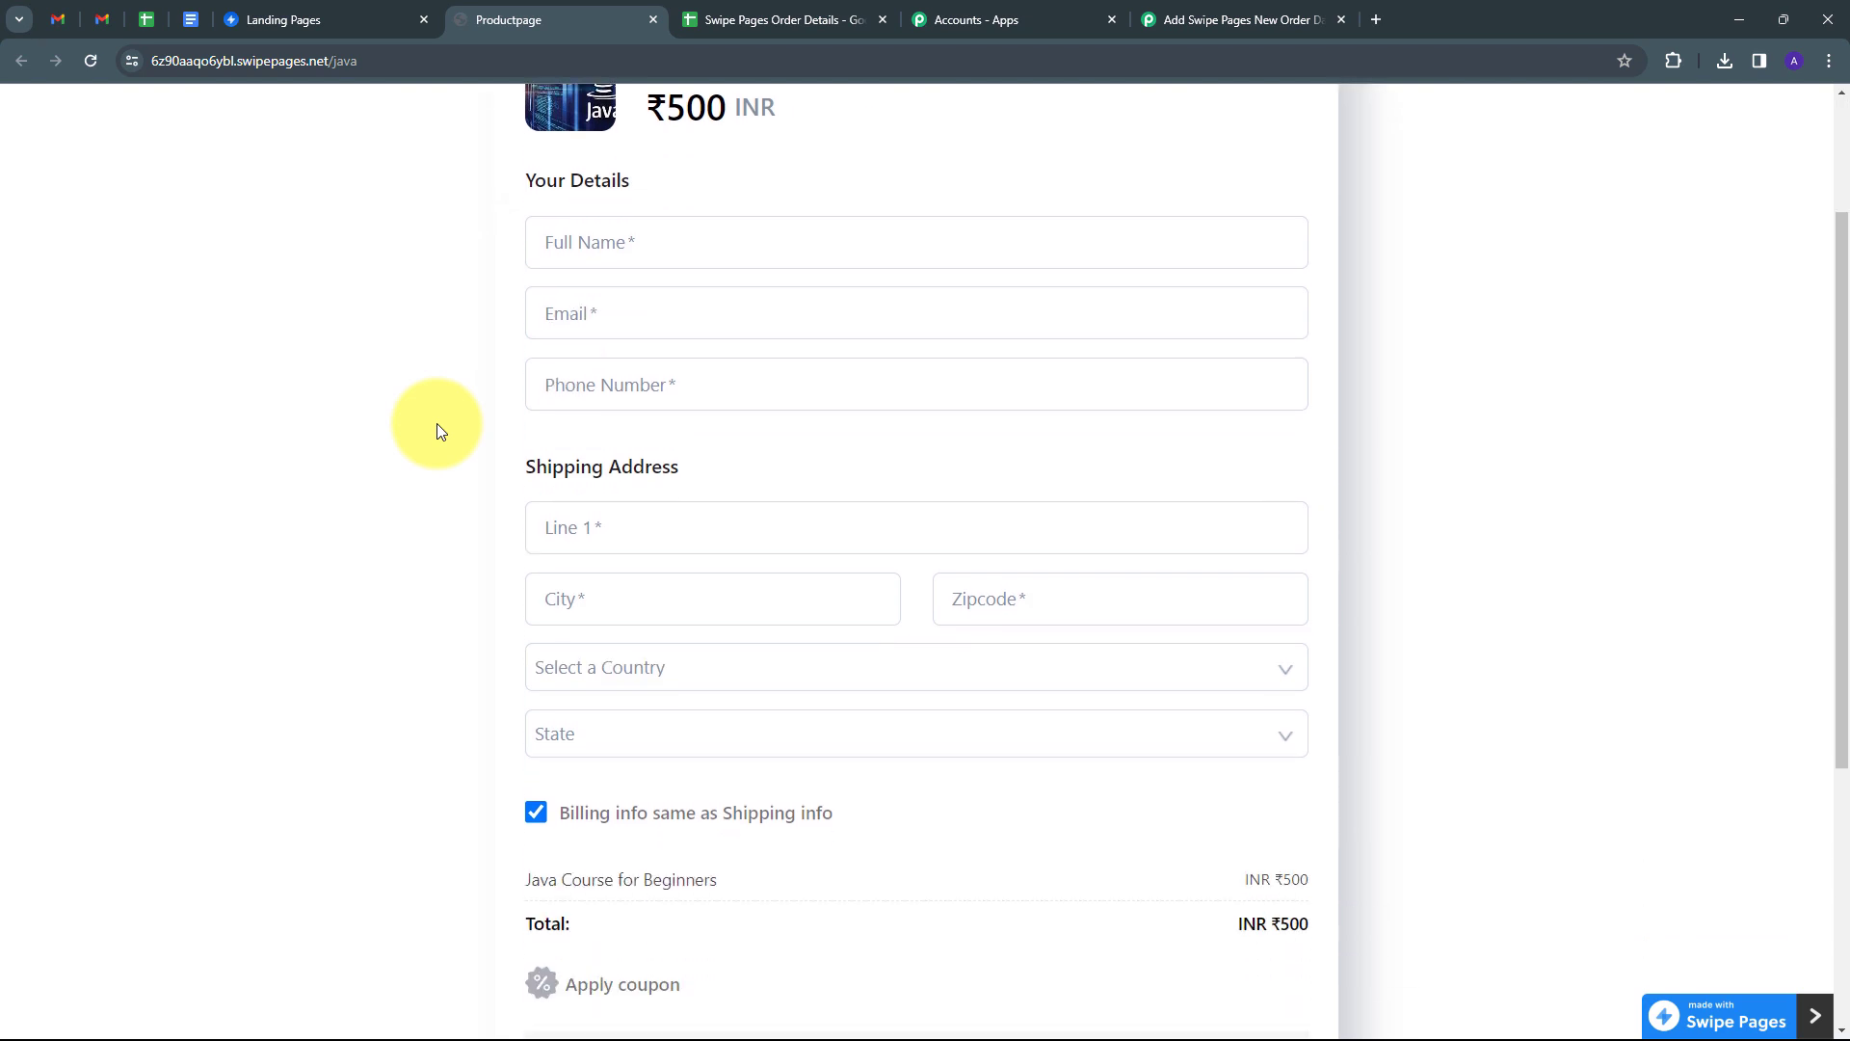
scroll(813, 337, up, 2)
scroll(813, 337, down, 2)
scroll(813, 344, down, 3)
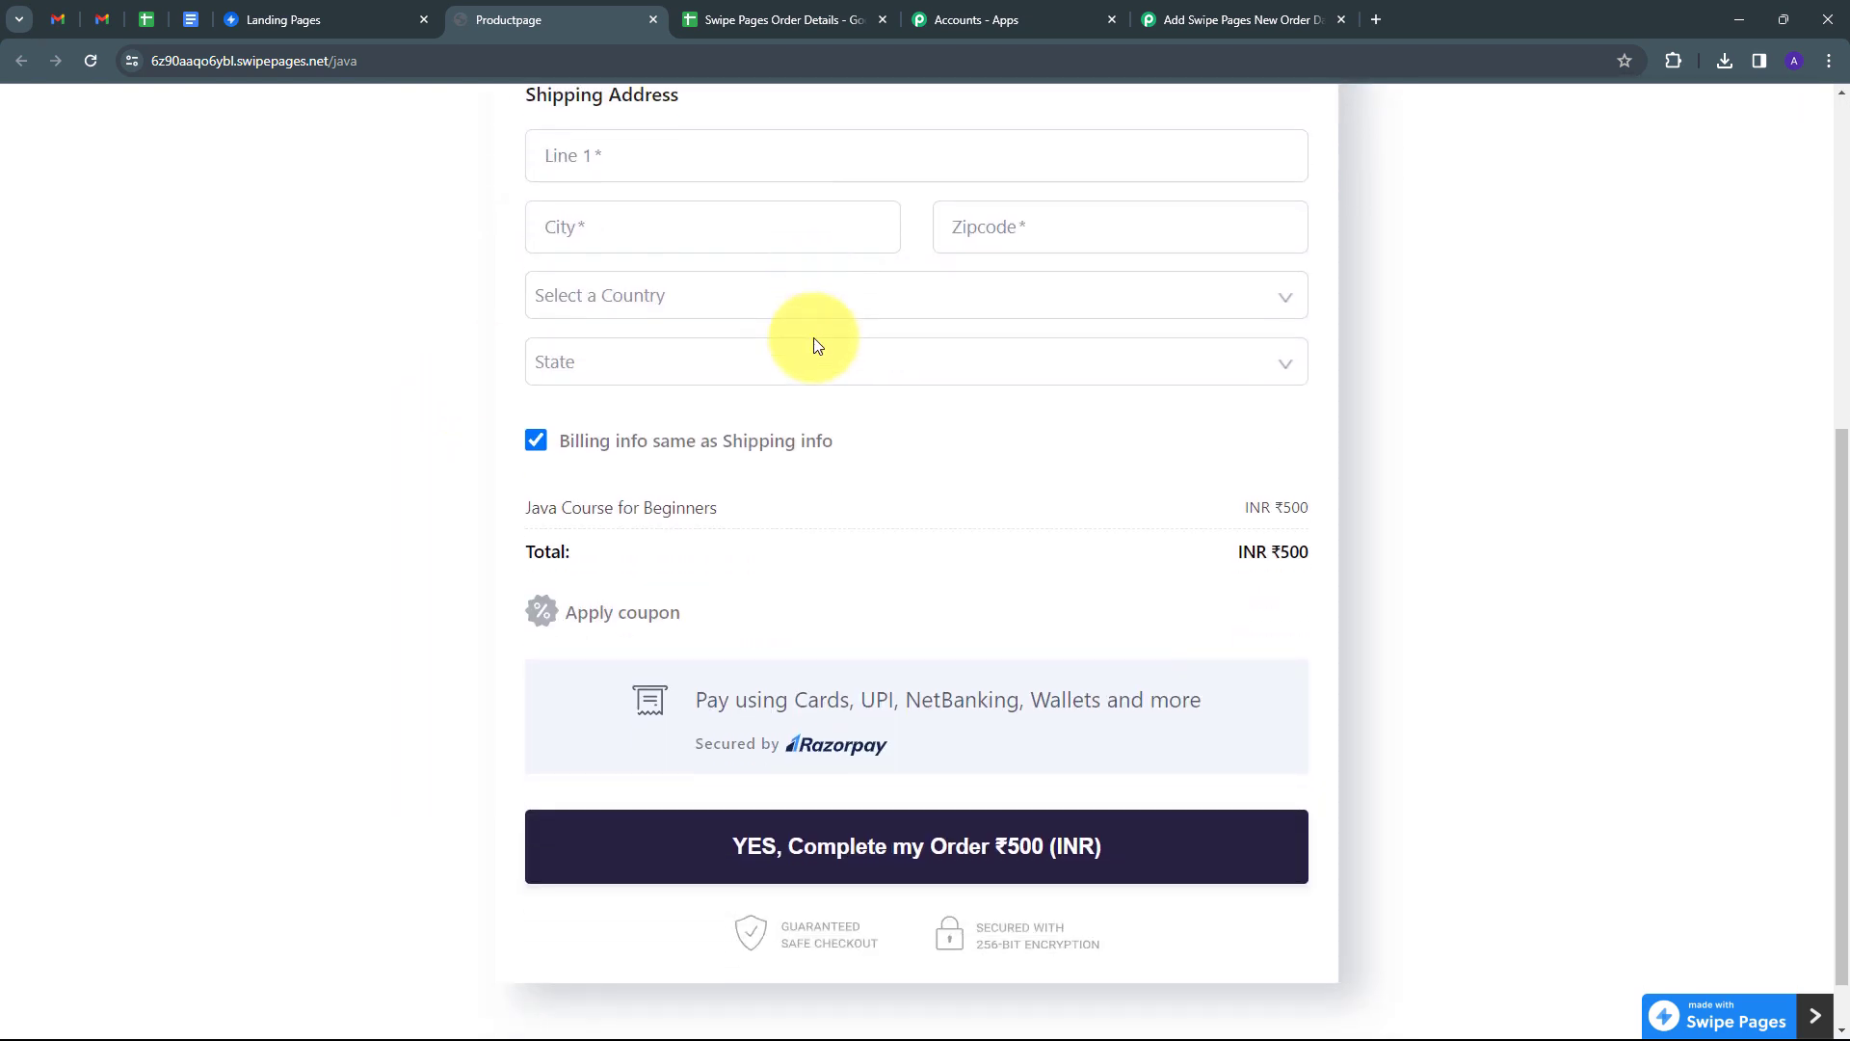
scroll(417, 305, up, 5)
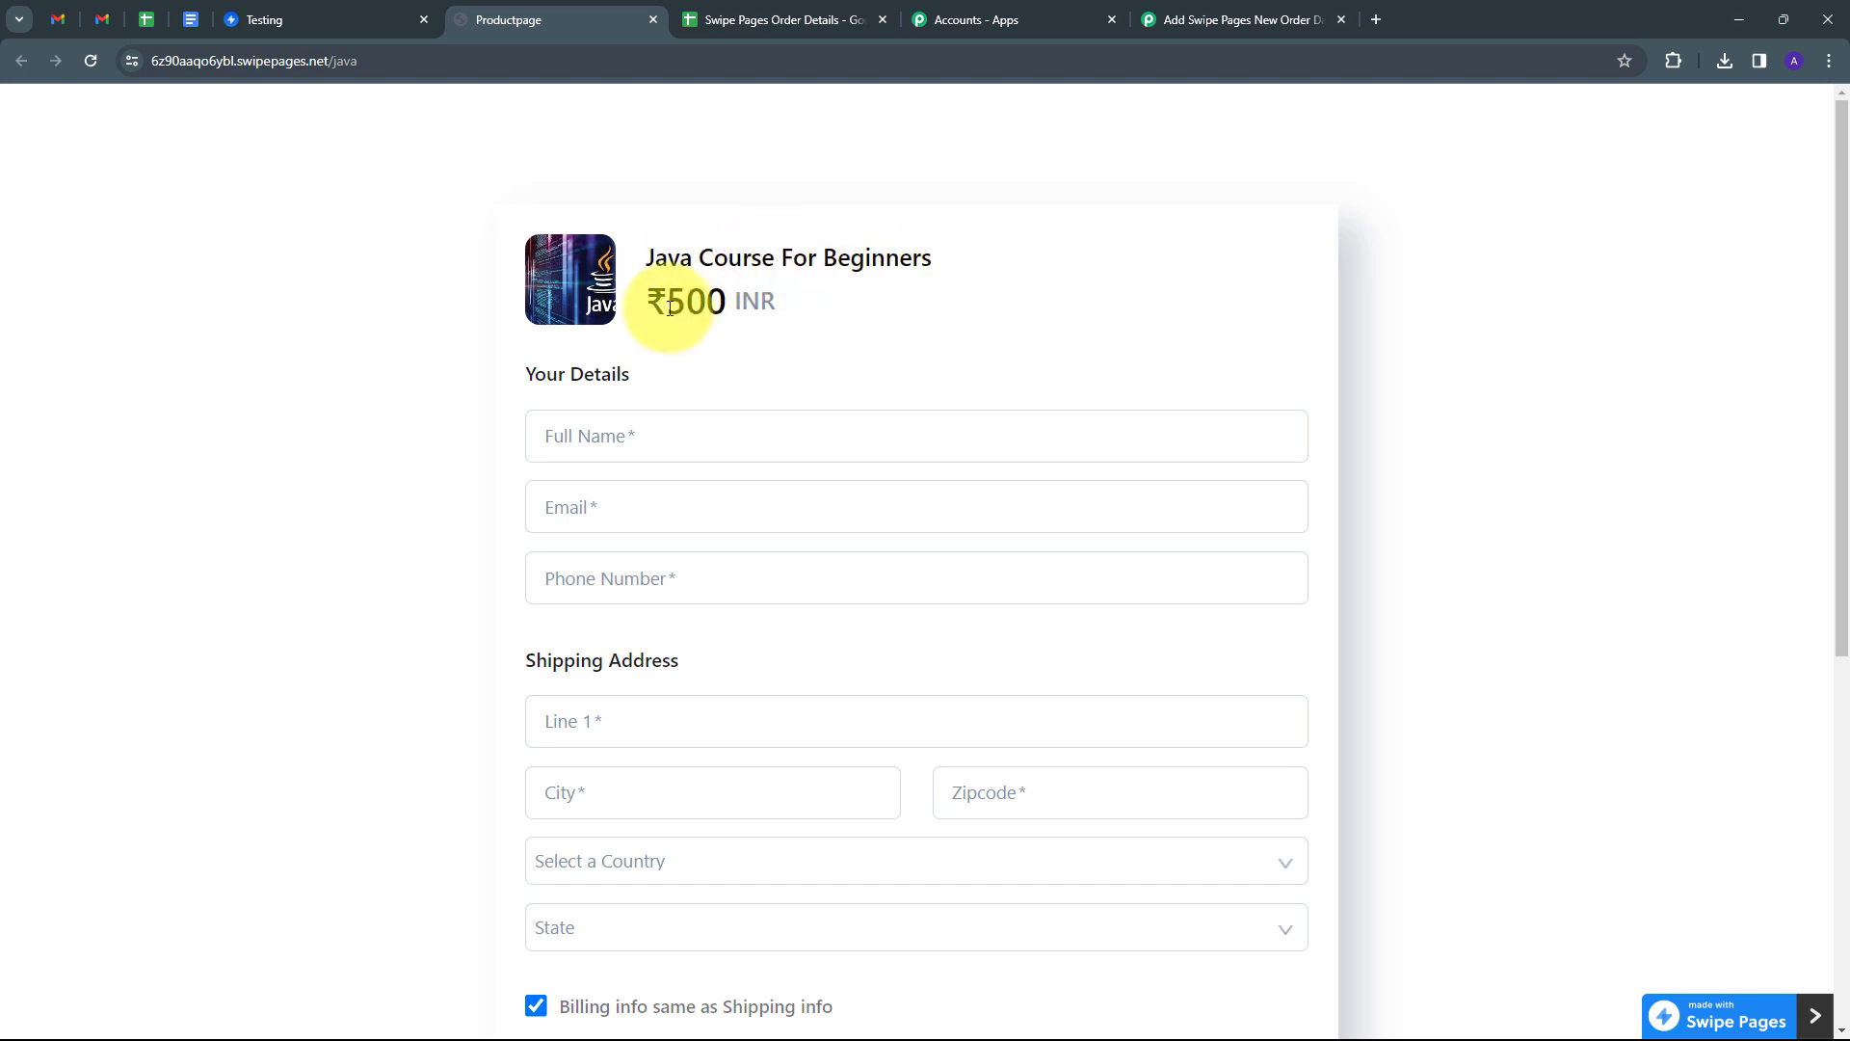
scroll(752, 321, down, 1)
scroll(681, 475, down, 3)
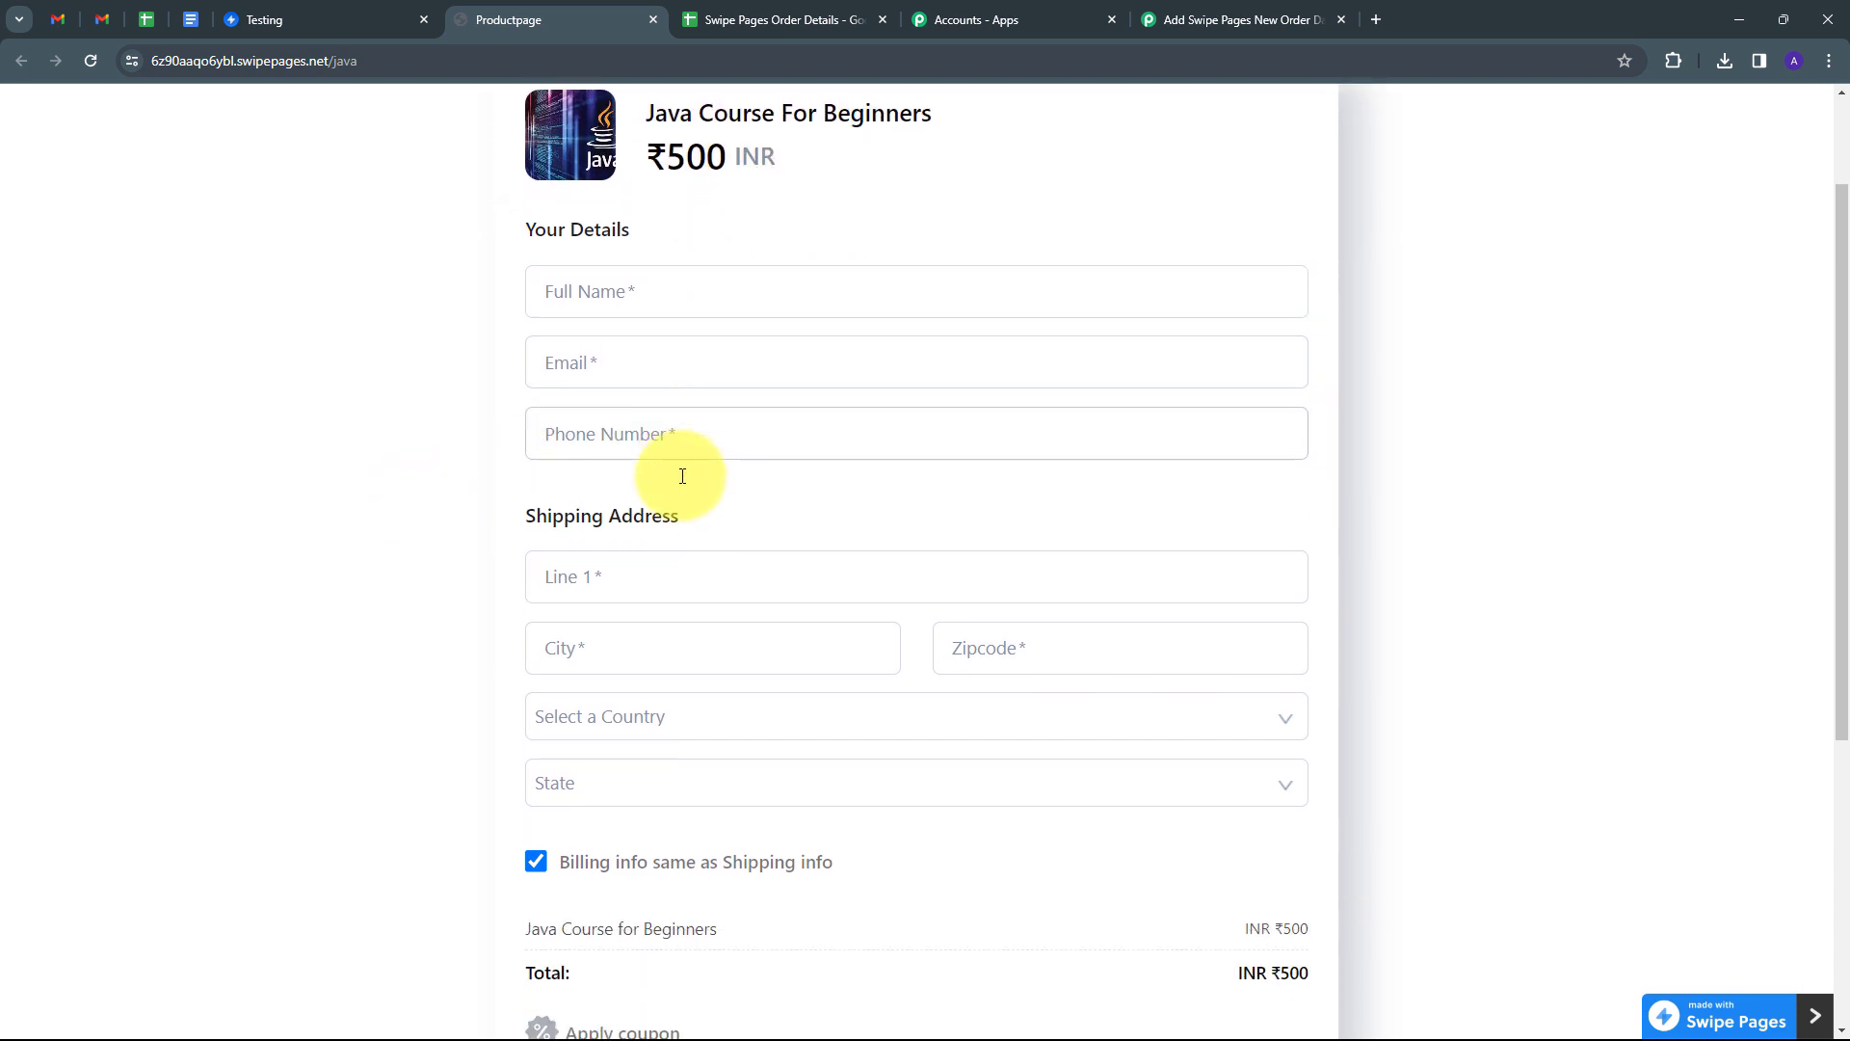
scroll(723, 600, up, 3)
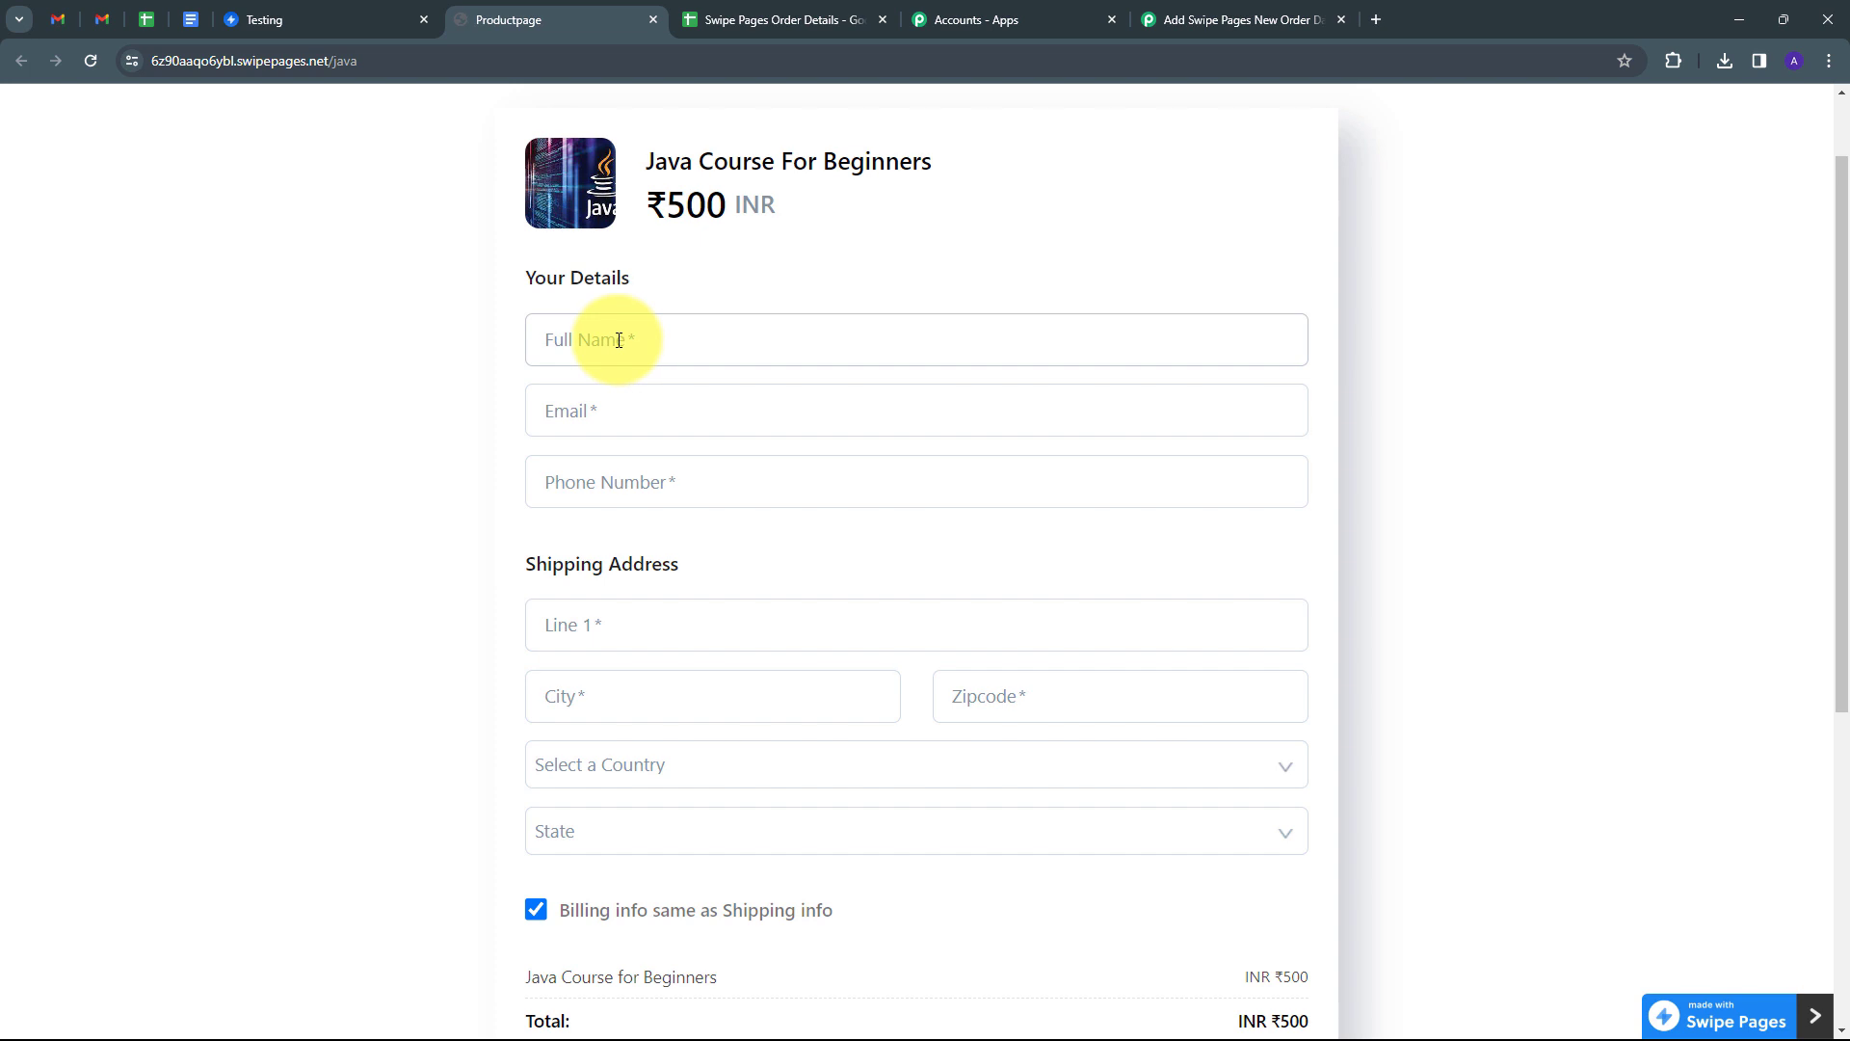
Fill in the test buyer's full name, e-mail, phone number, address line, city and zipcode.
click(619, 339)
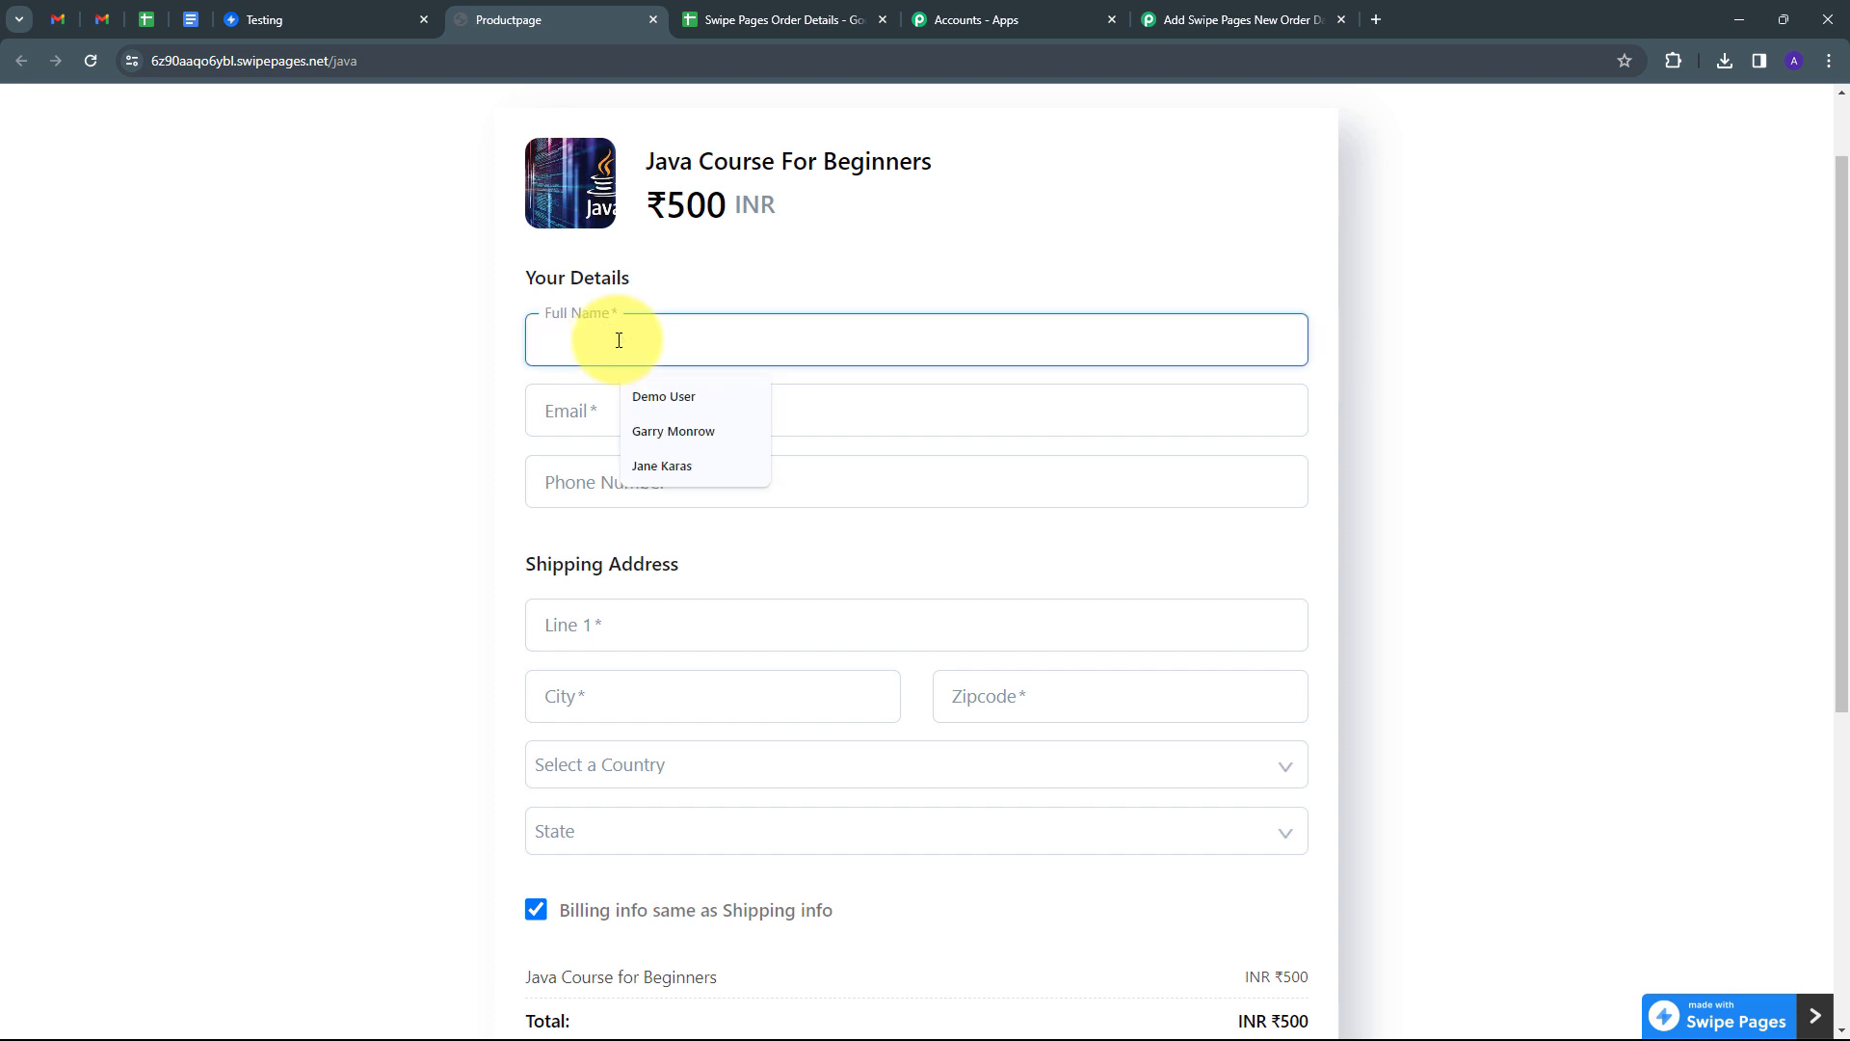
text(Demo User)
key(Tab)
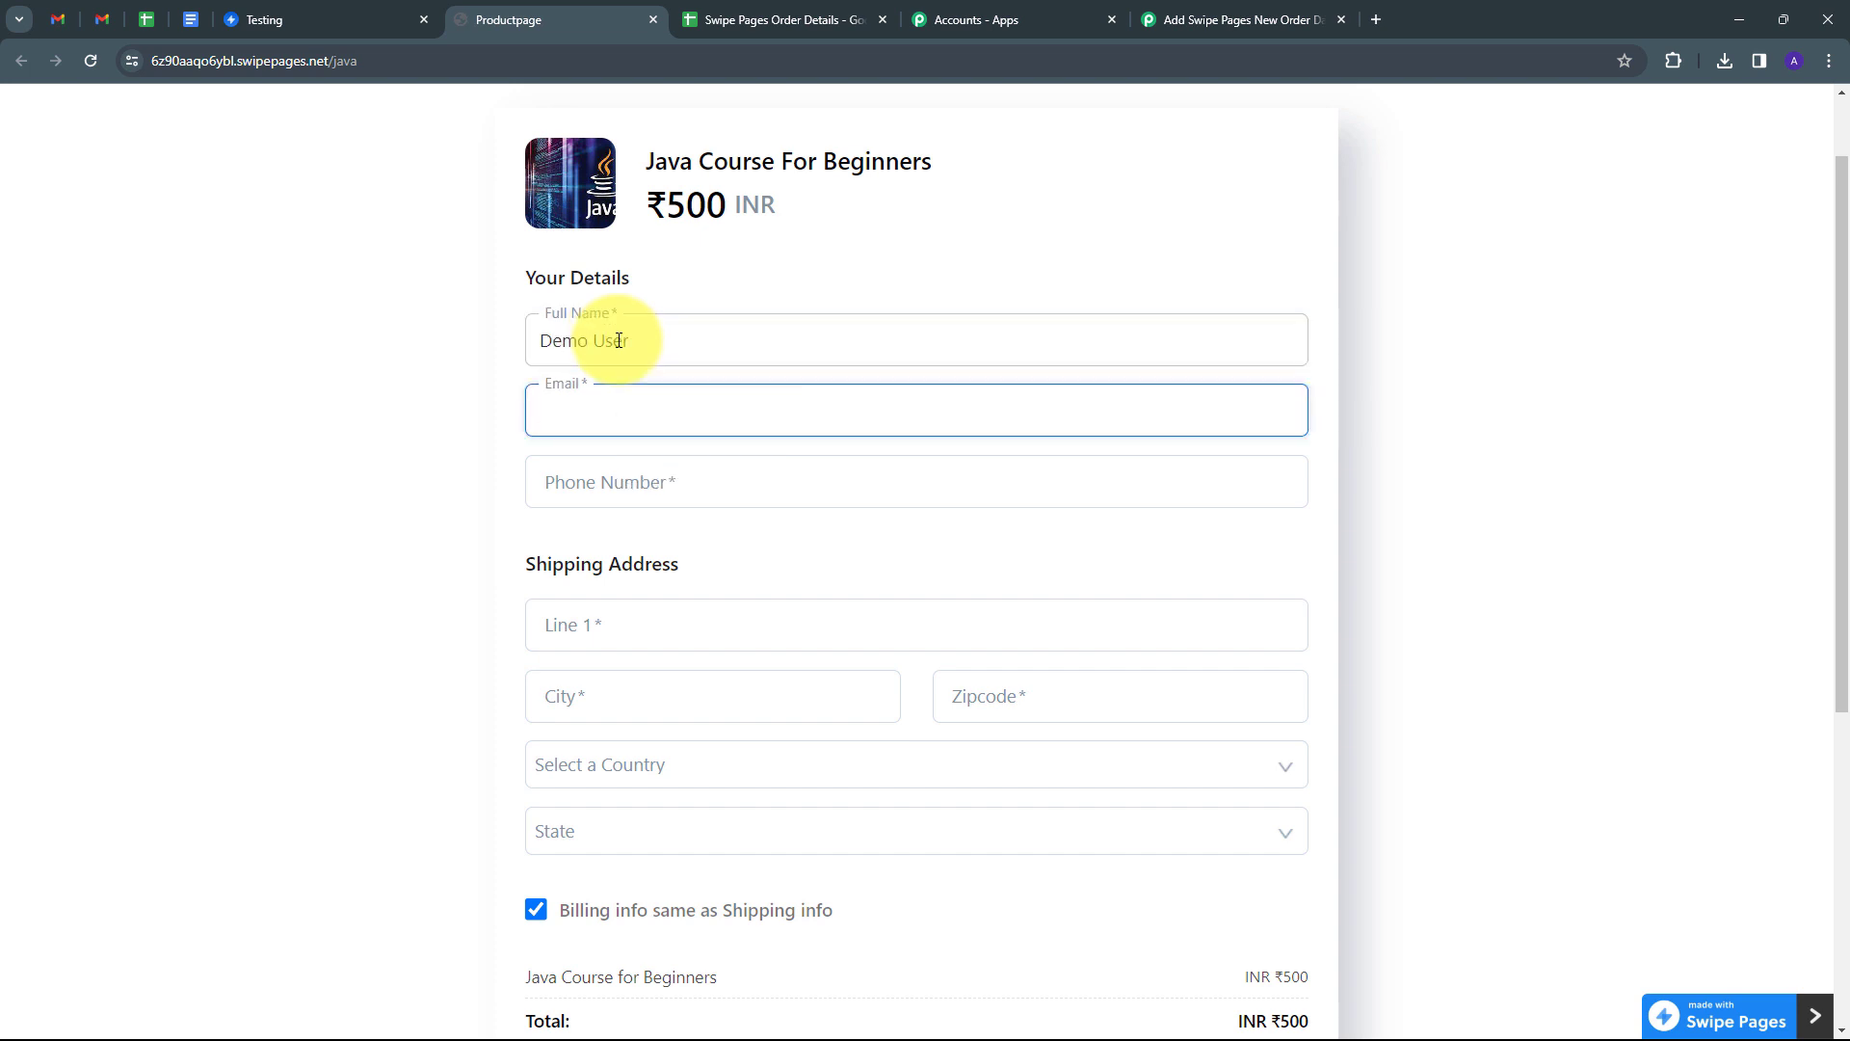
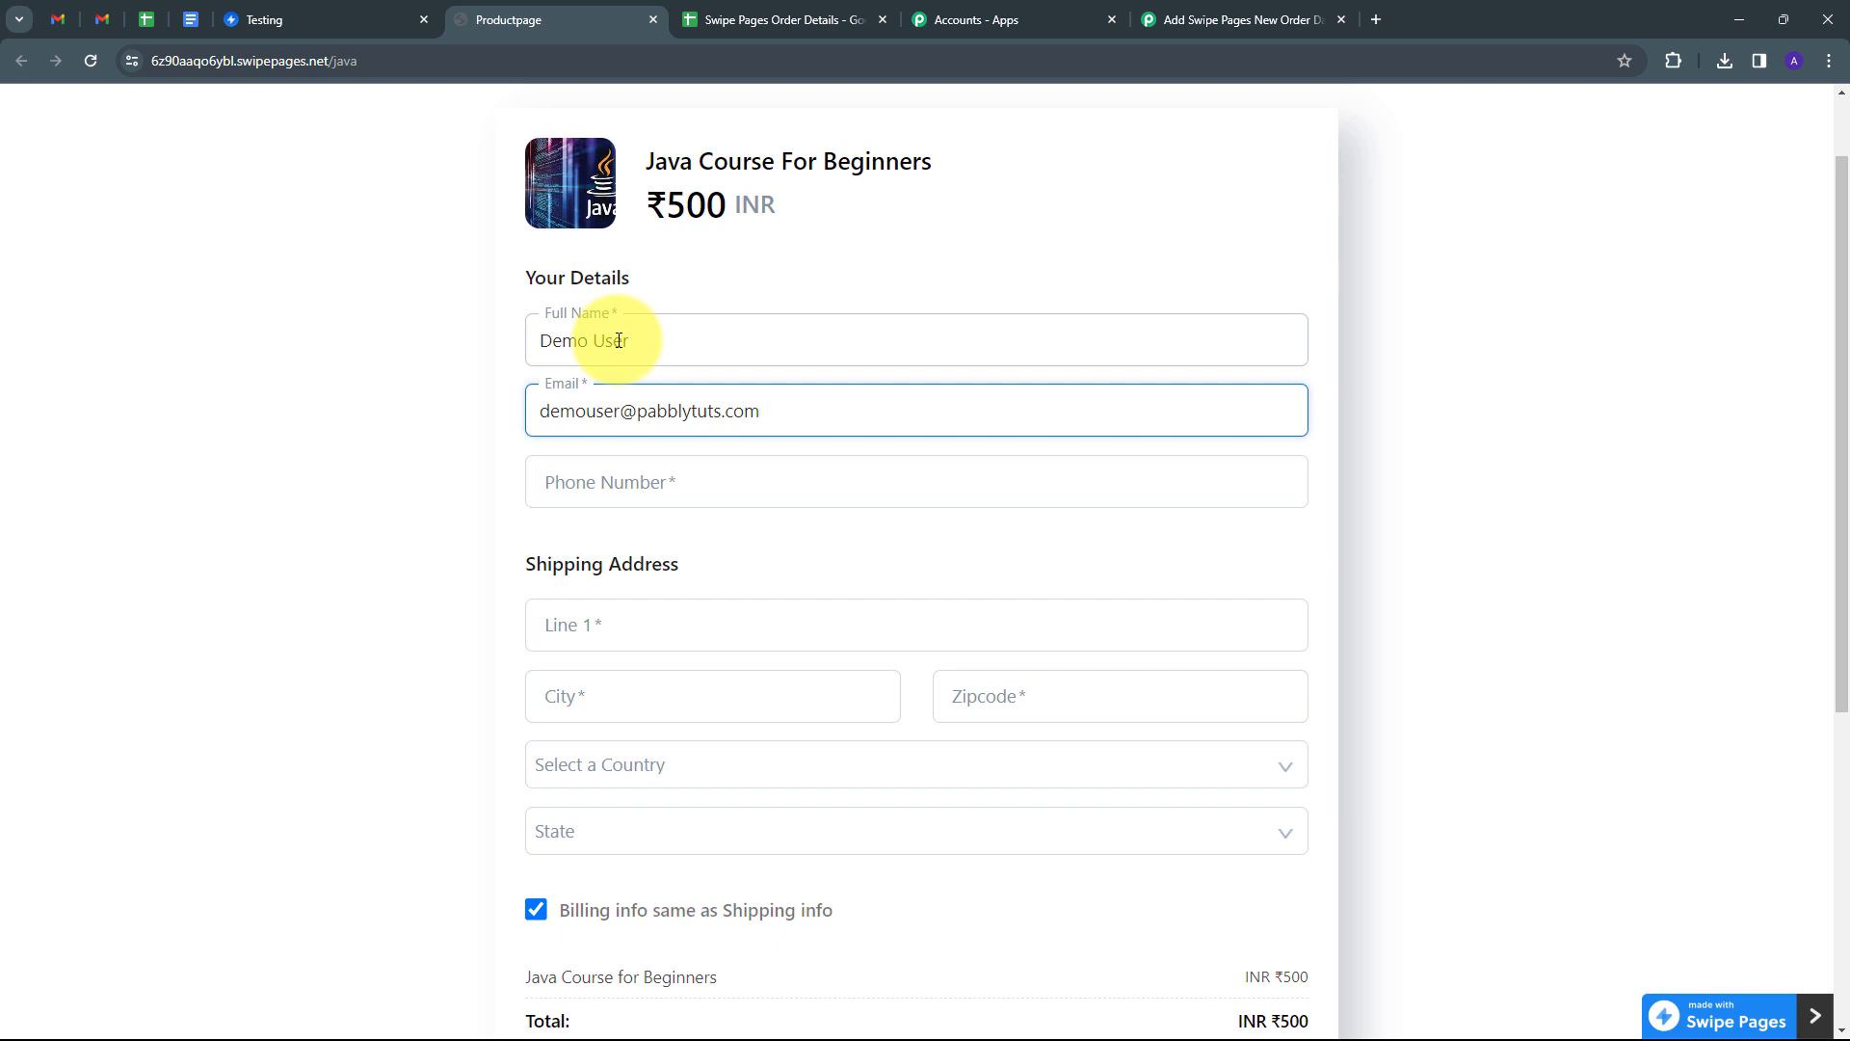
key(Tab)
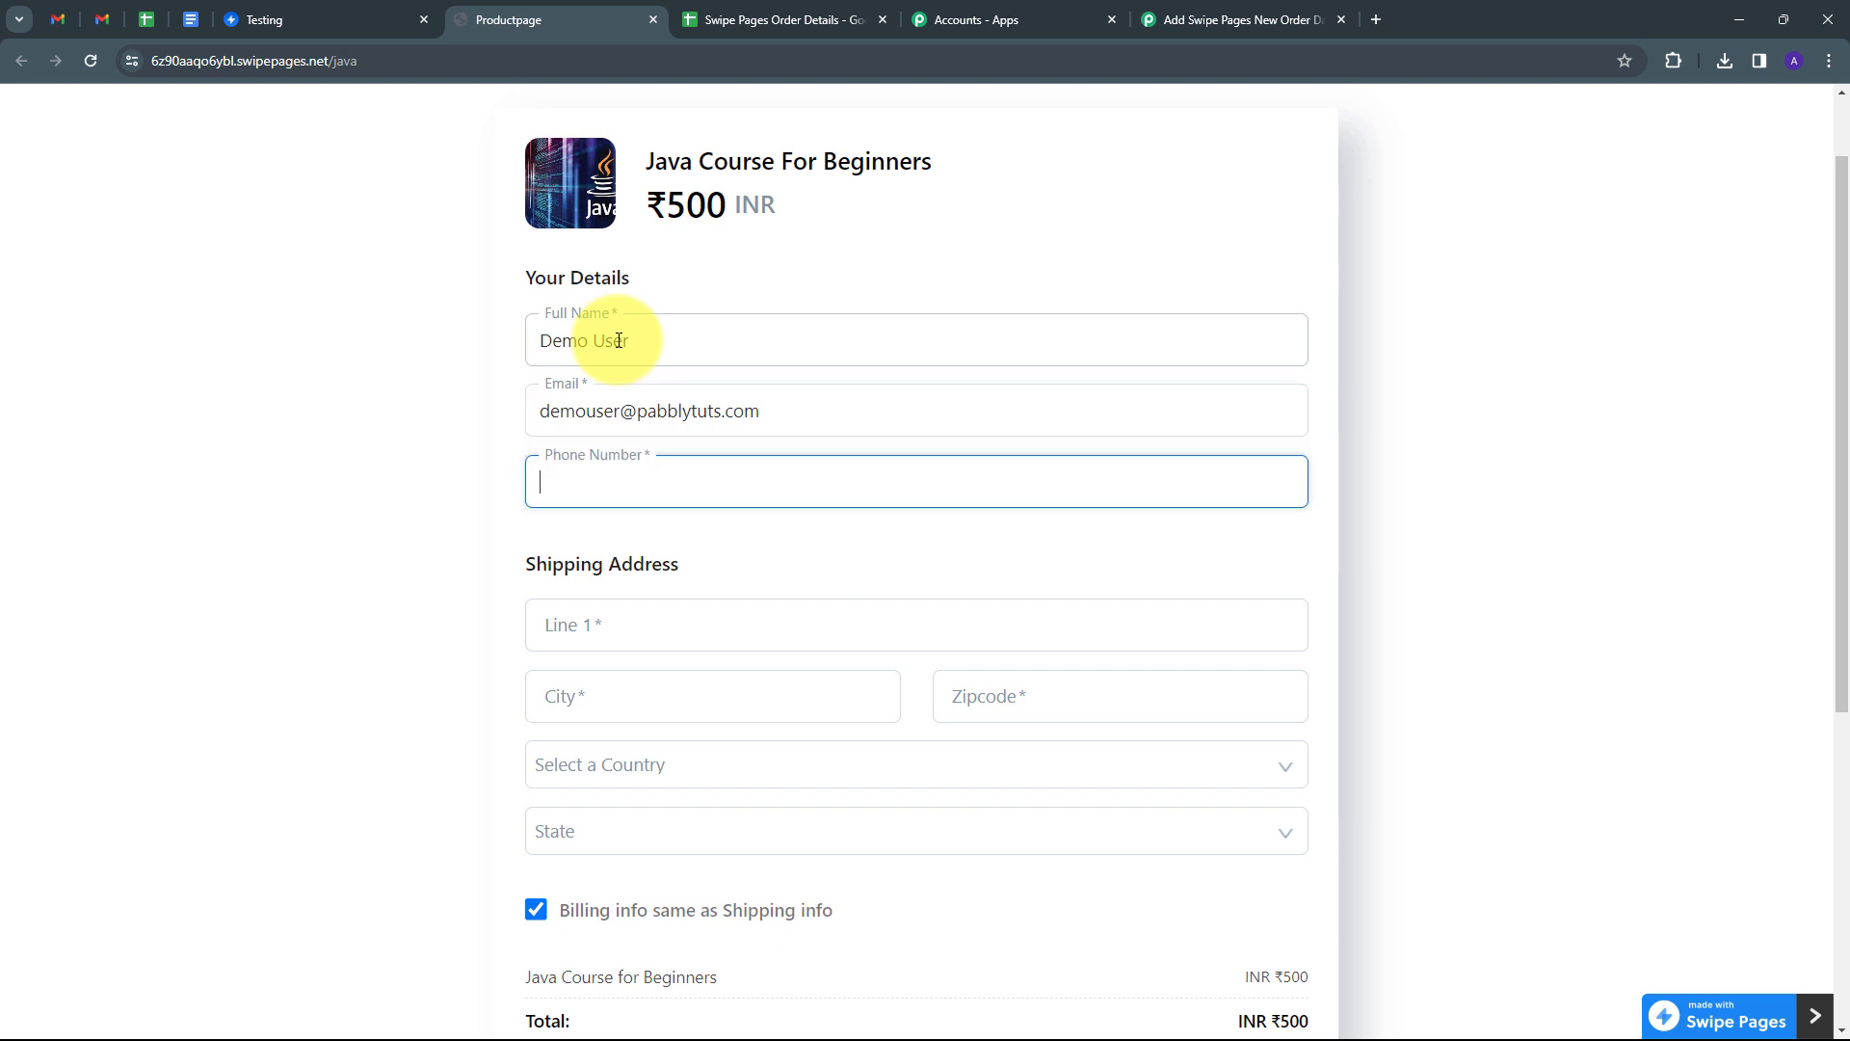
text(9898989898)
key(Tab)
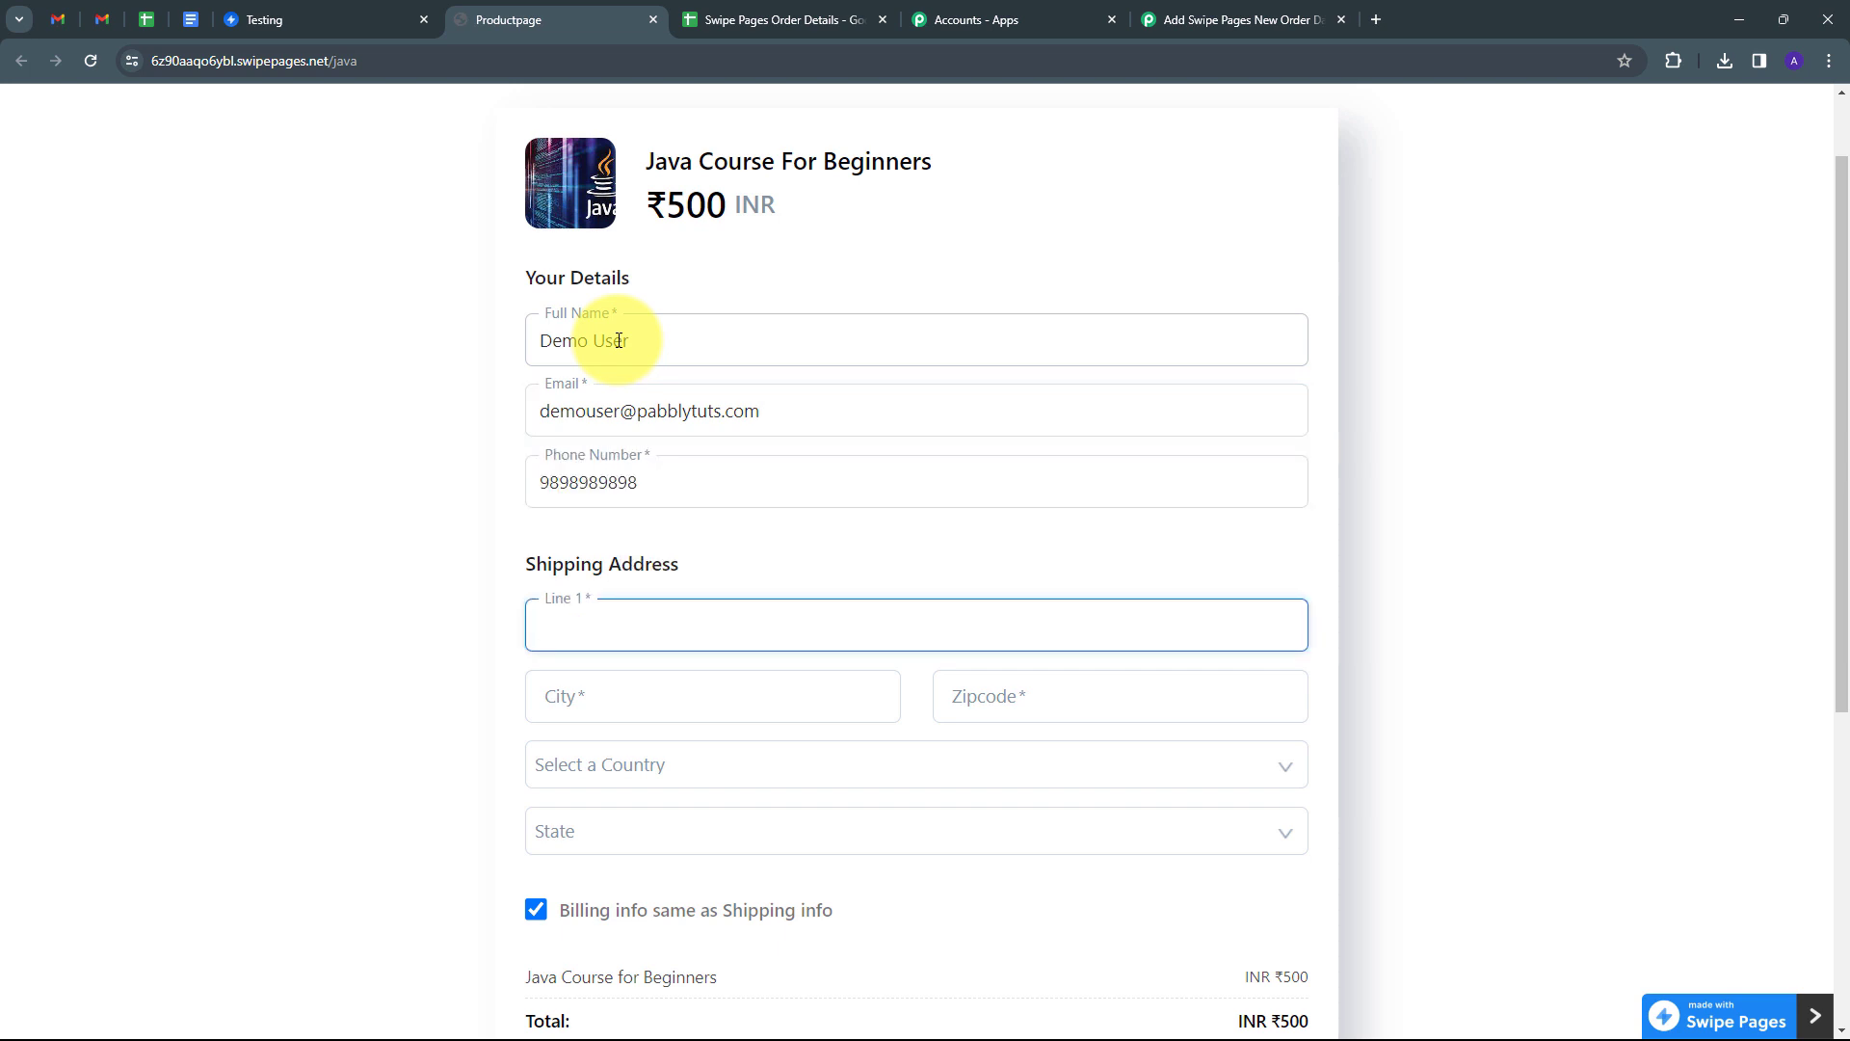
text(Random)
key(Tab)
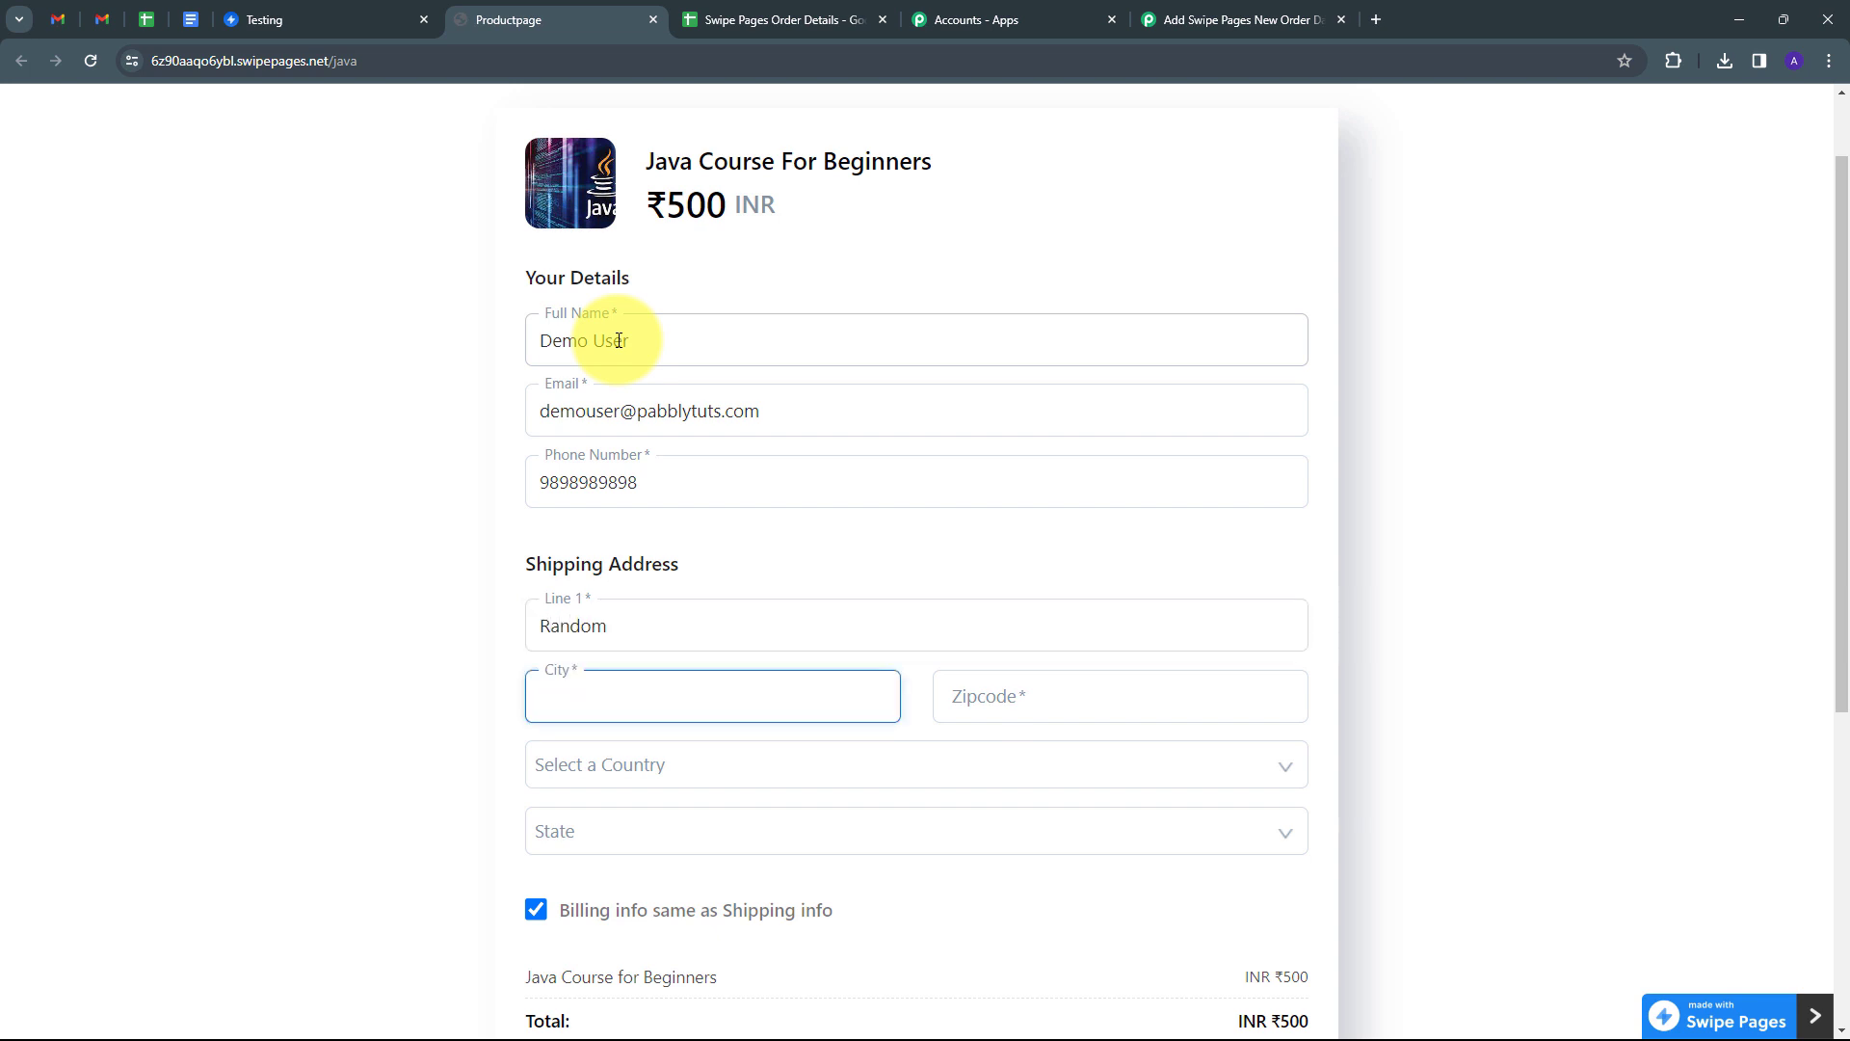
text(Indore)
key(Tab)
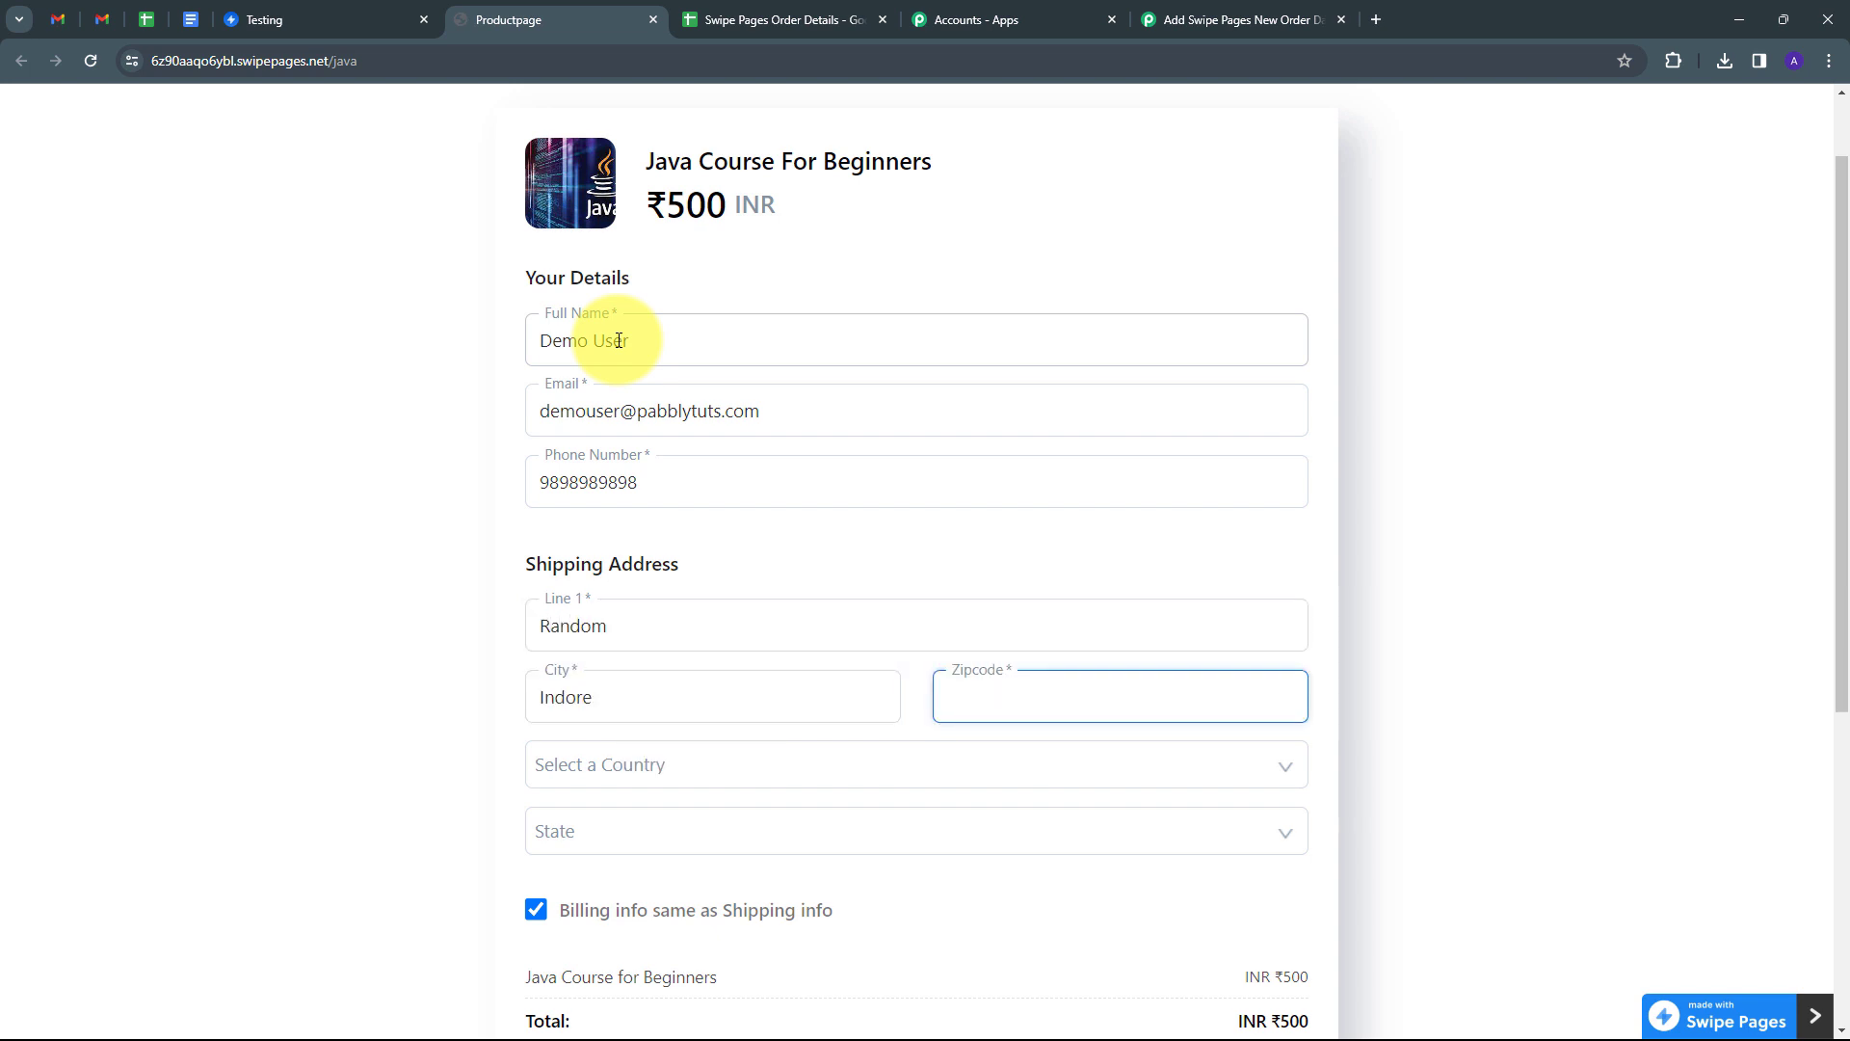
text(4111111)
key(Tab)
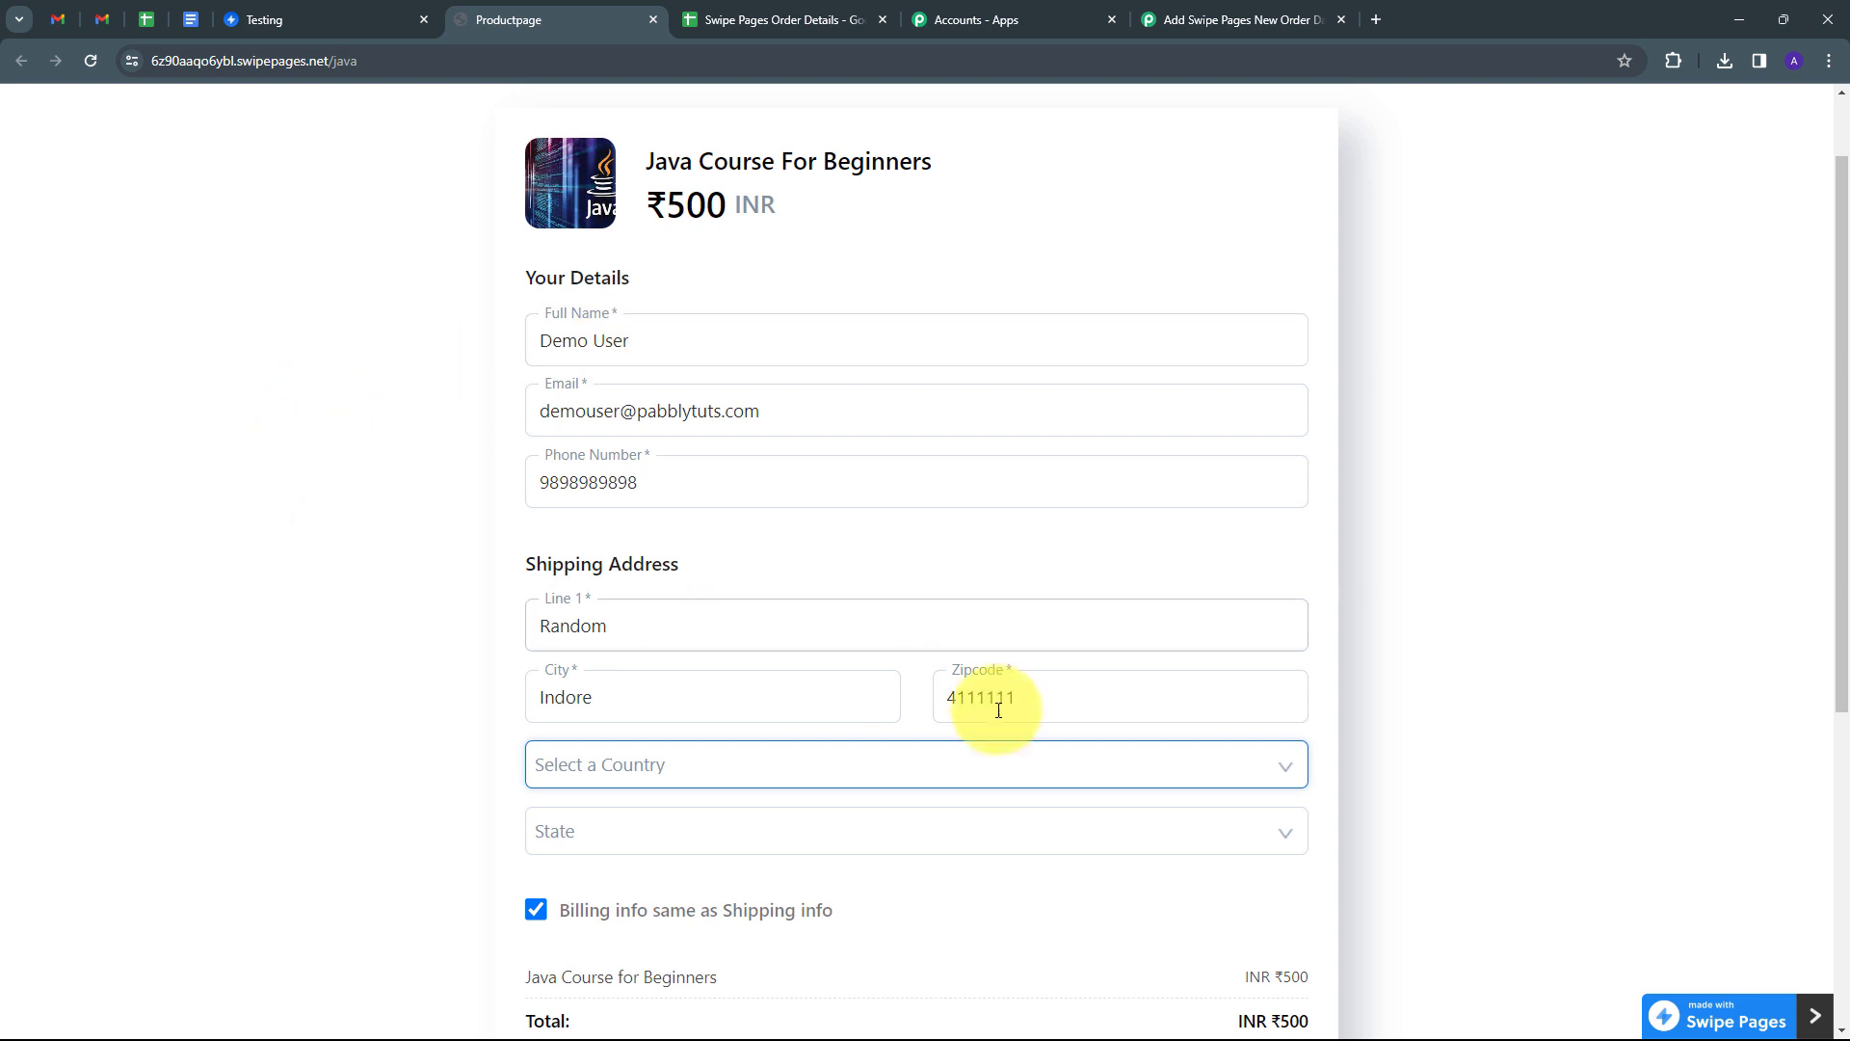
Choose India as the country and Madhya Pradesh as the state.
click(954, 761)
text(in)
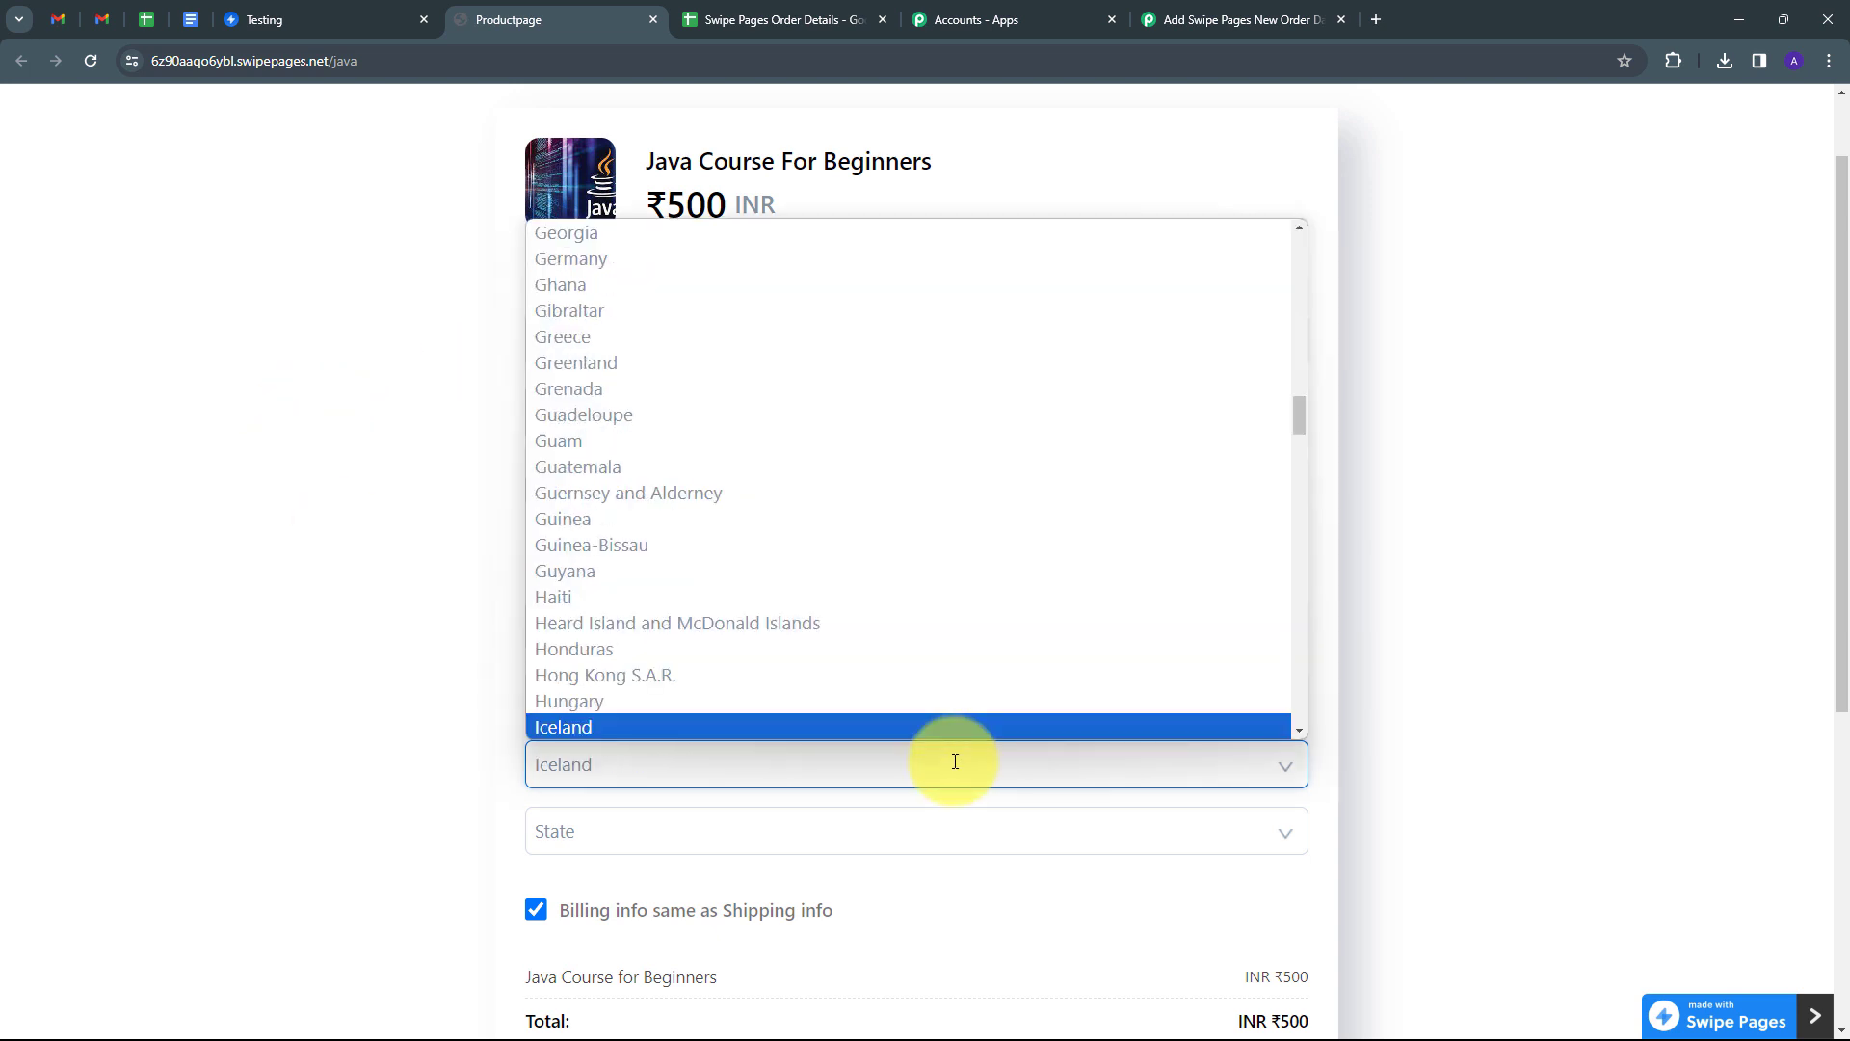
key(Return)
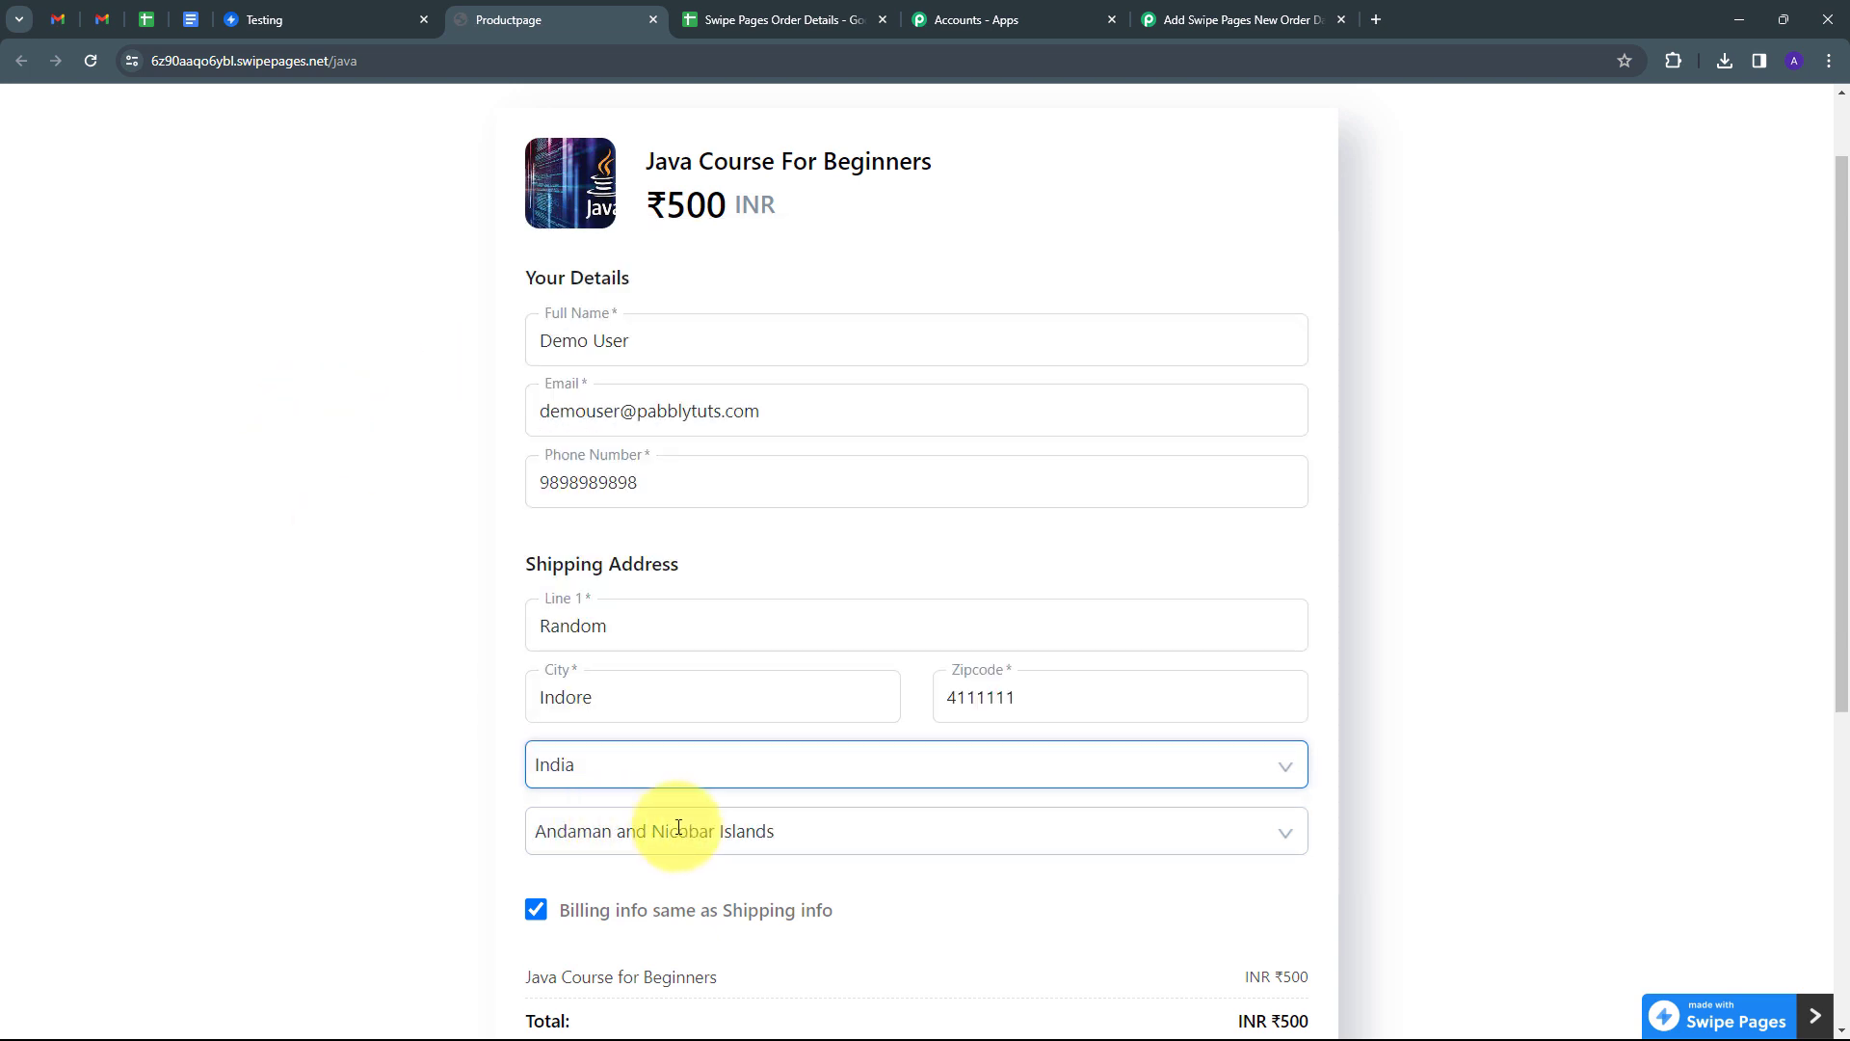
click(605, 821)
click(634, 800)
scroll(819, 680, down, 4)
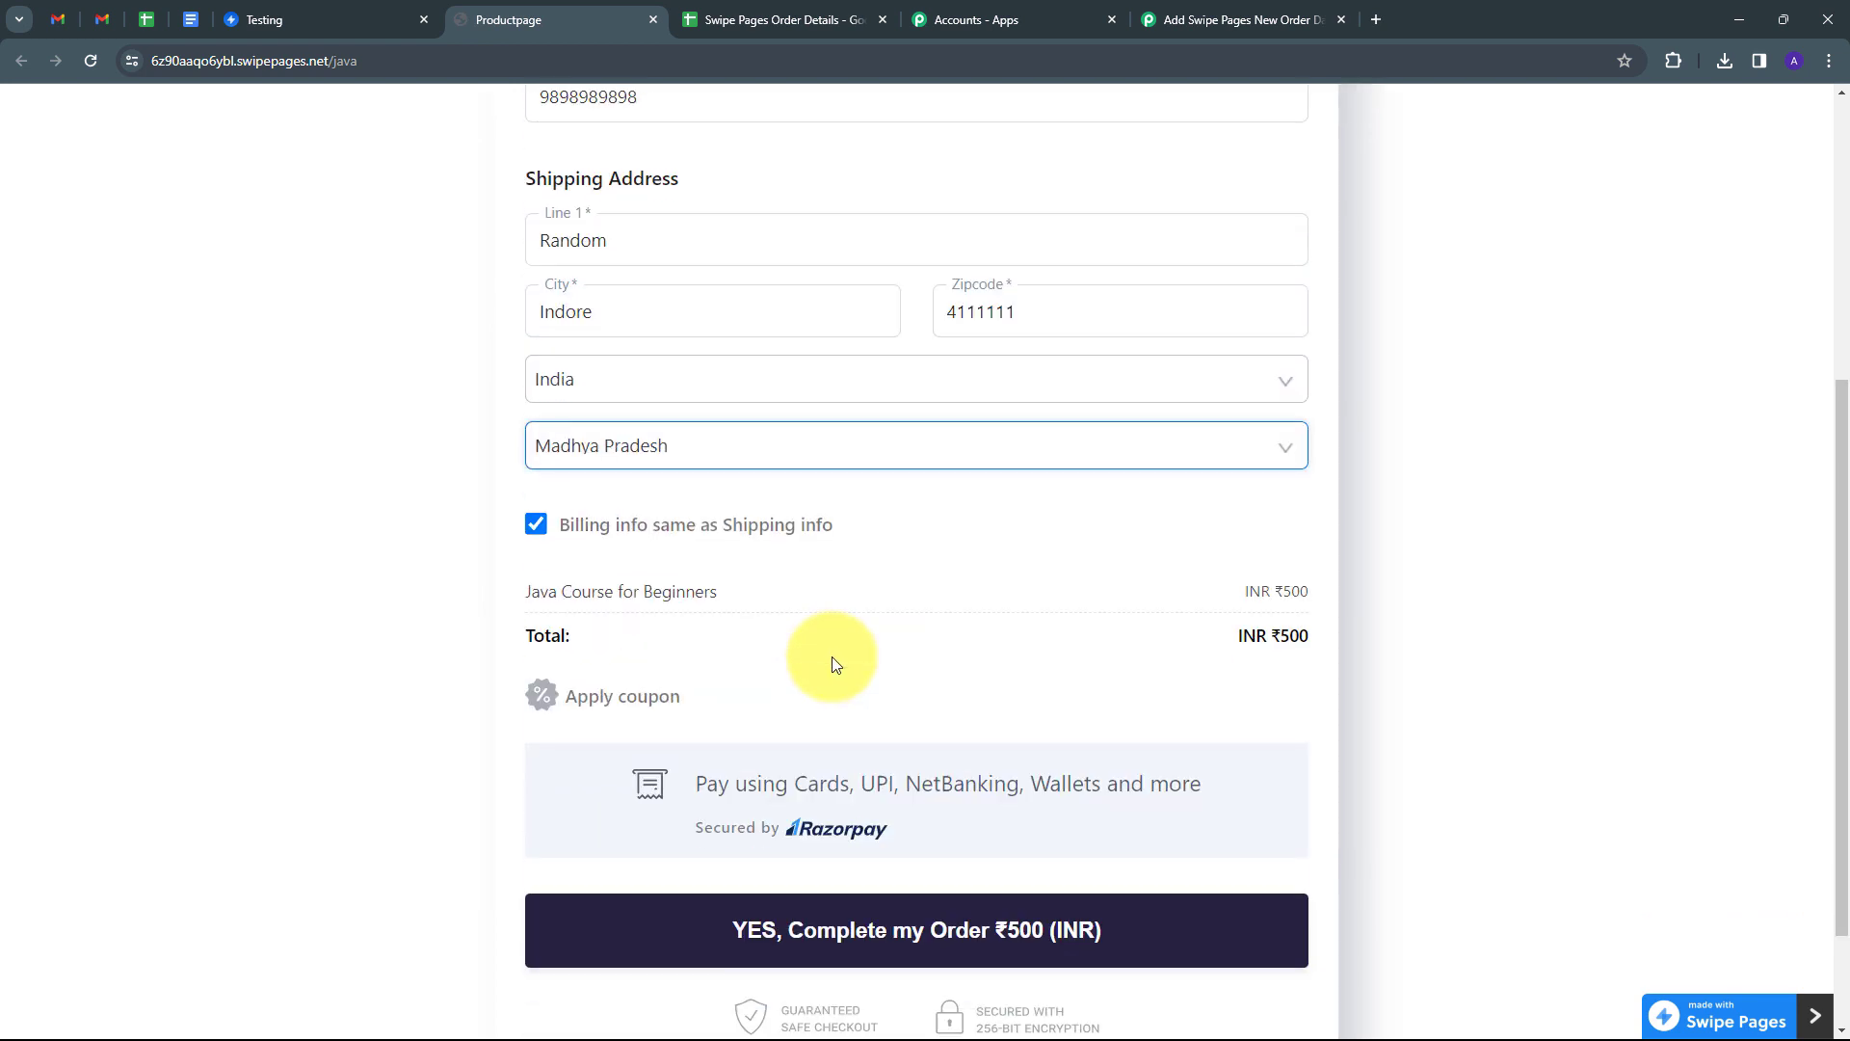
scroll(835, 663, down, 2)
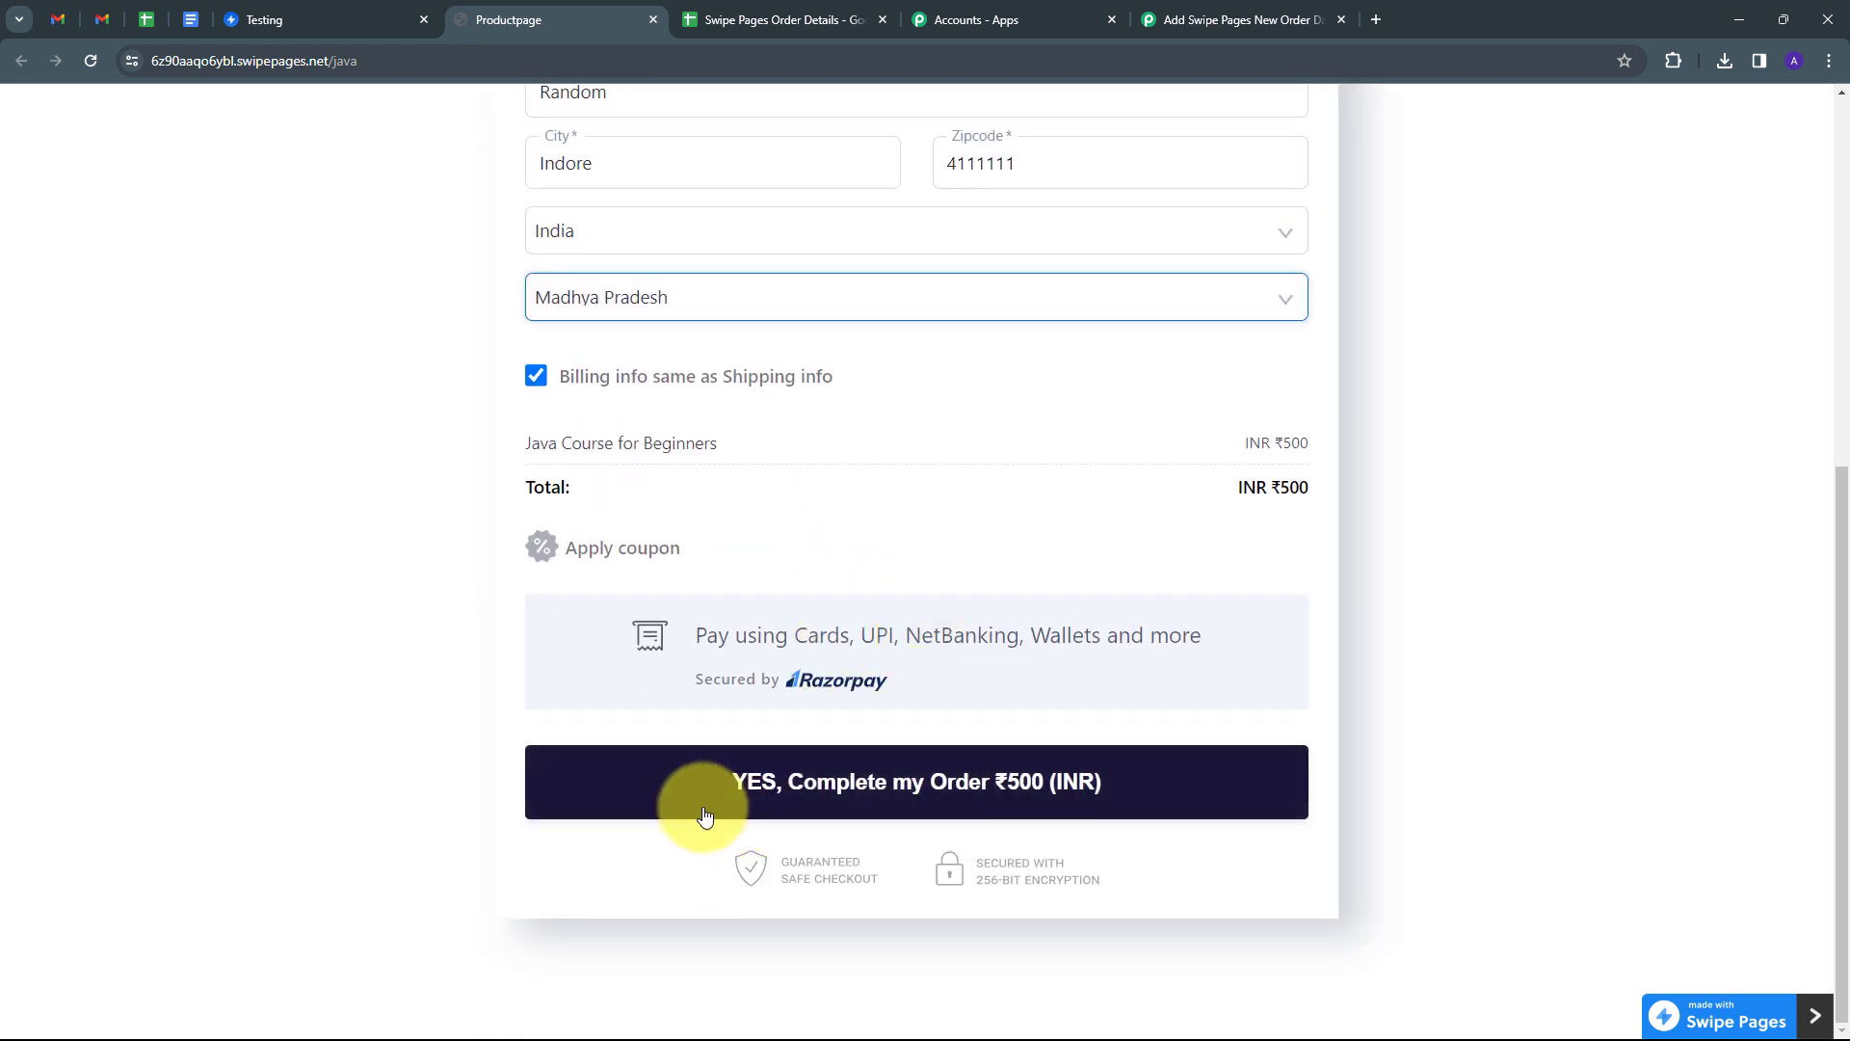
Place the ₹500 order and enter the test card number and expiry date.
click(853, 800)
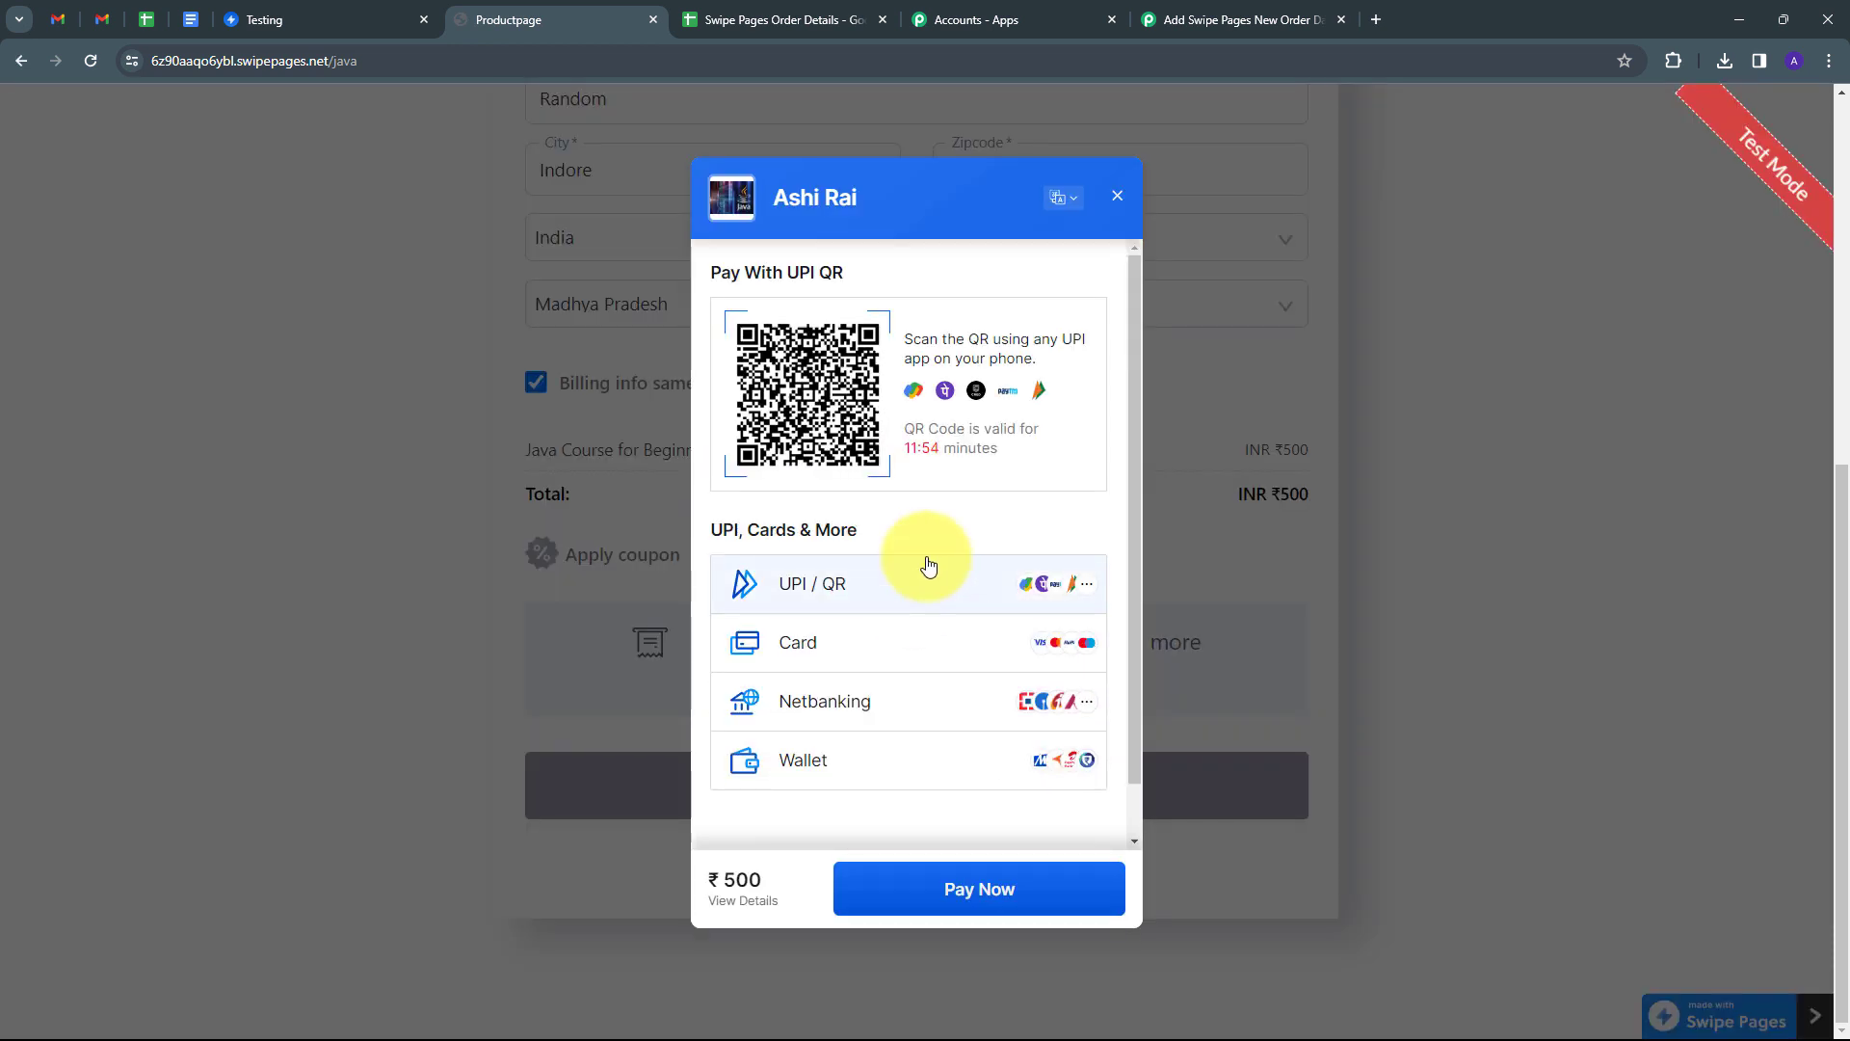
scroll(928, 566, down, 1)
click(821, 598)
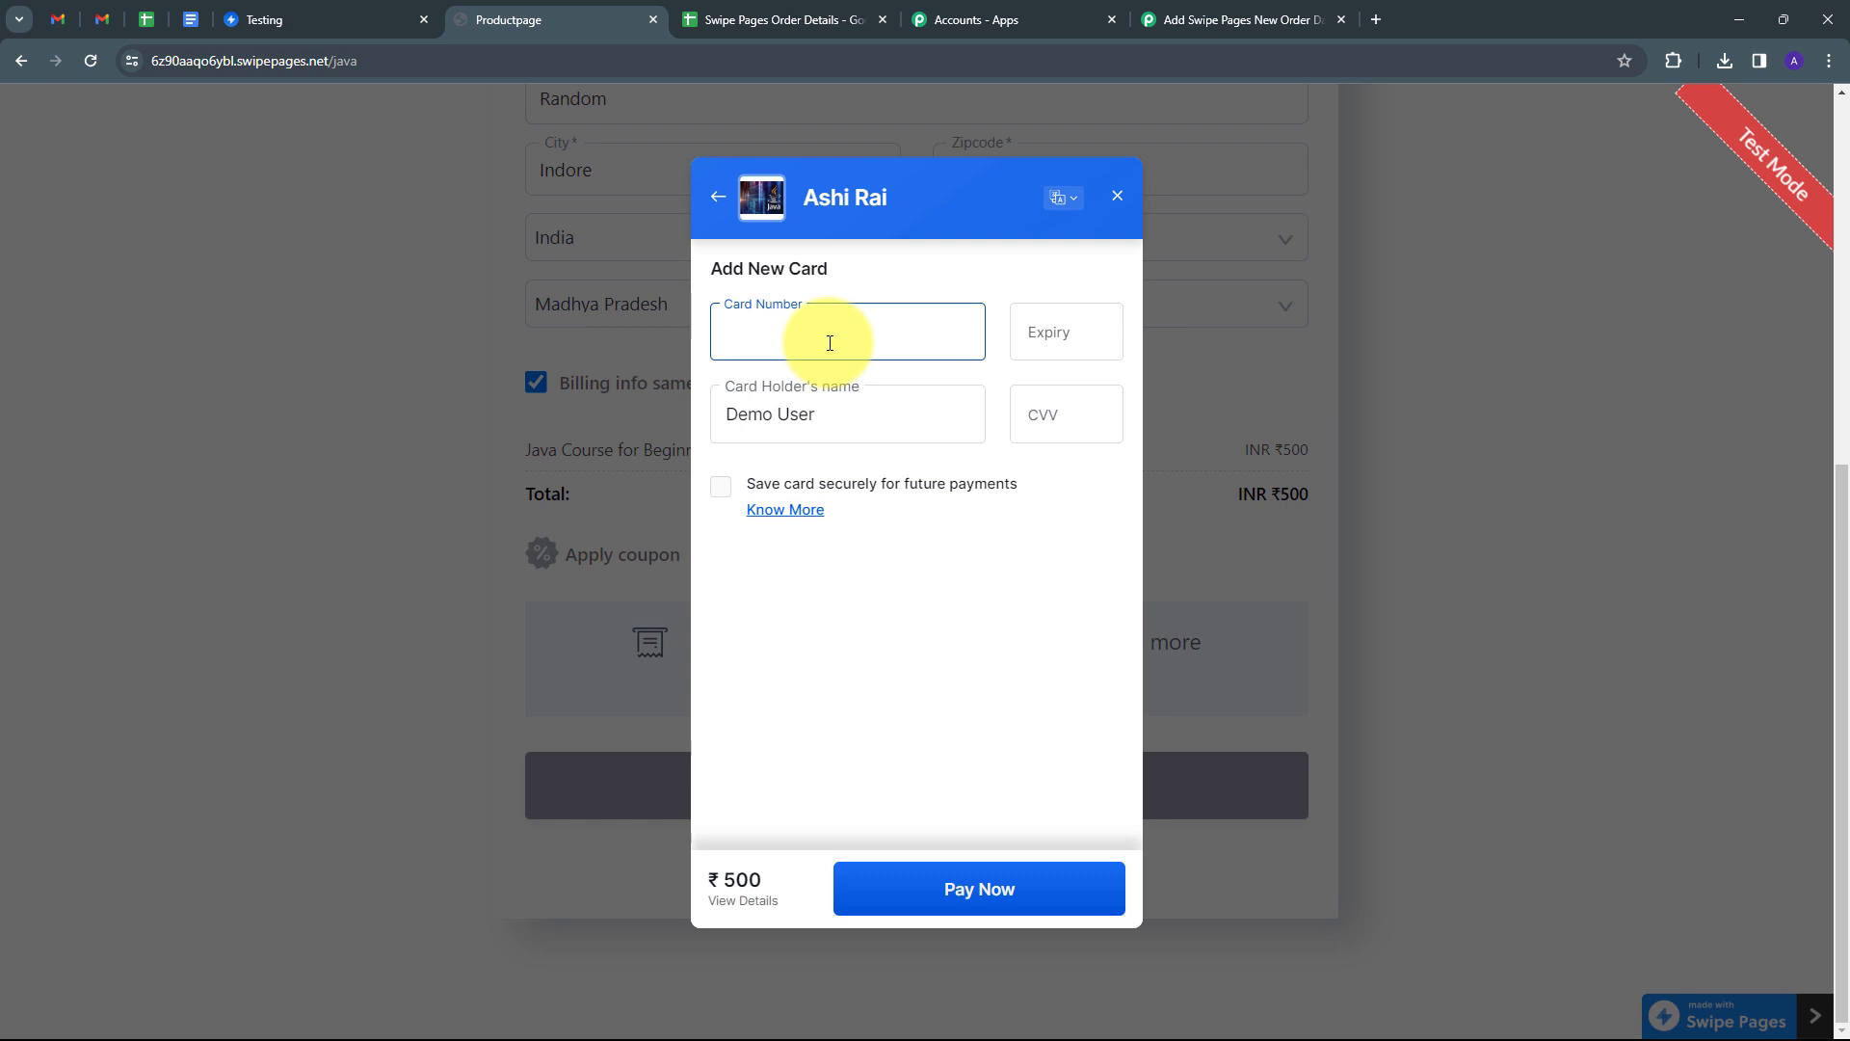
key(ctrl+v)
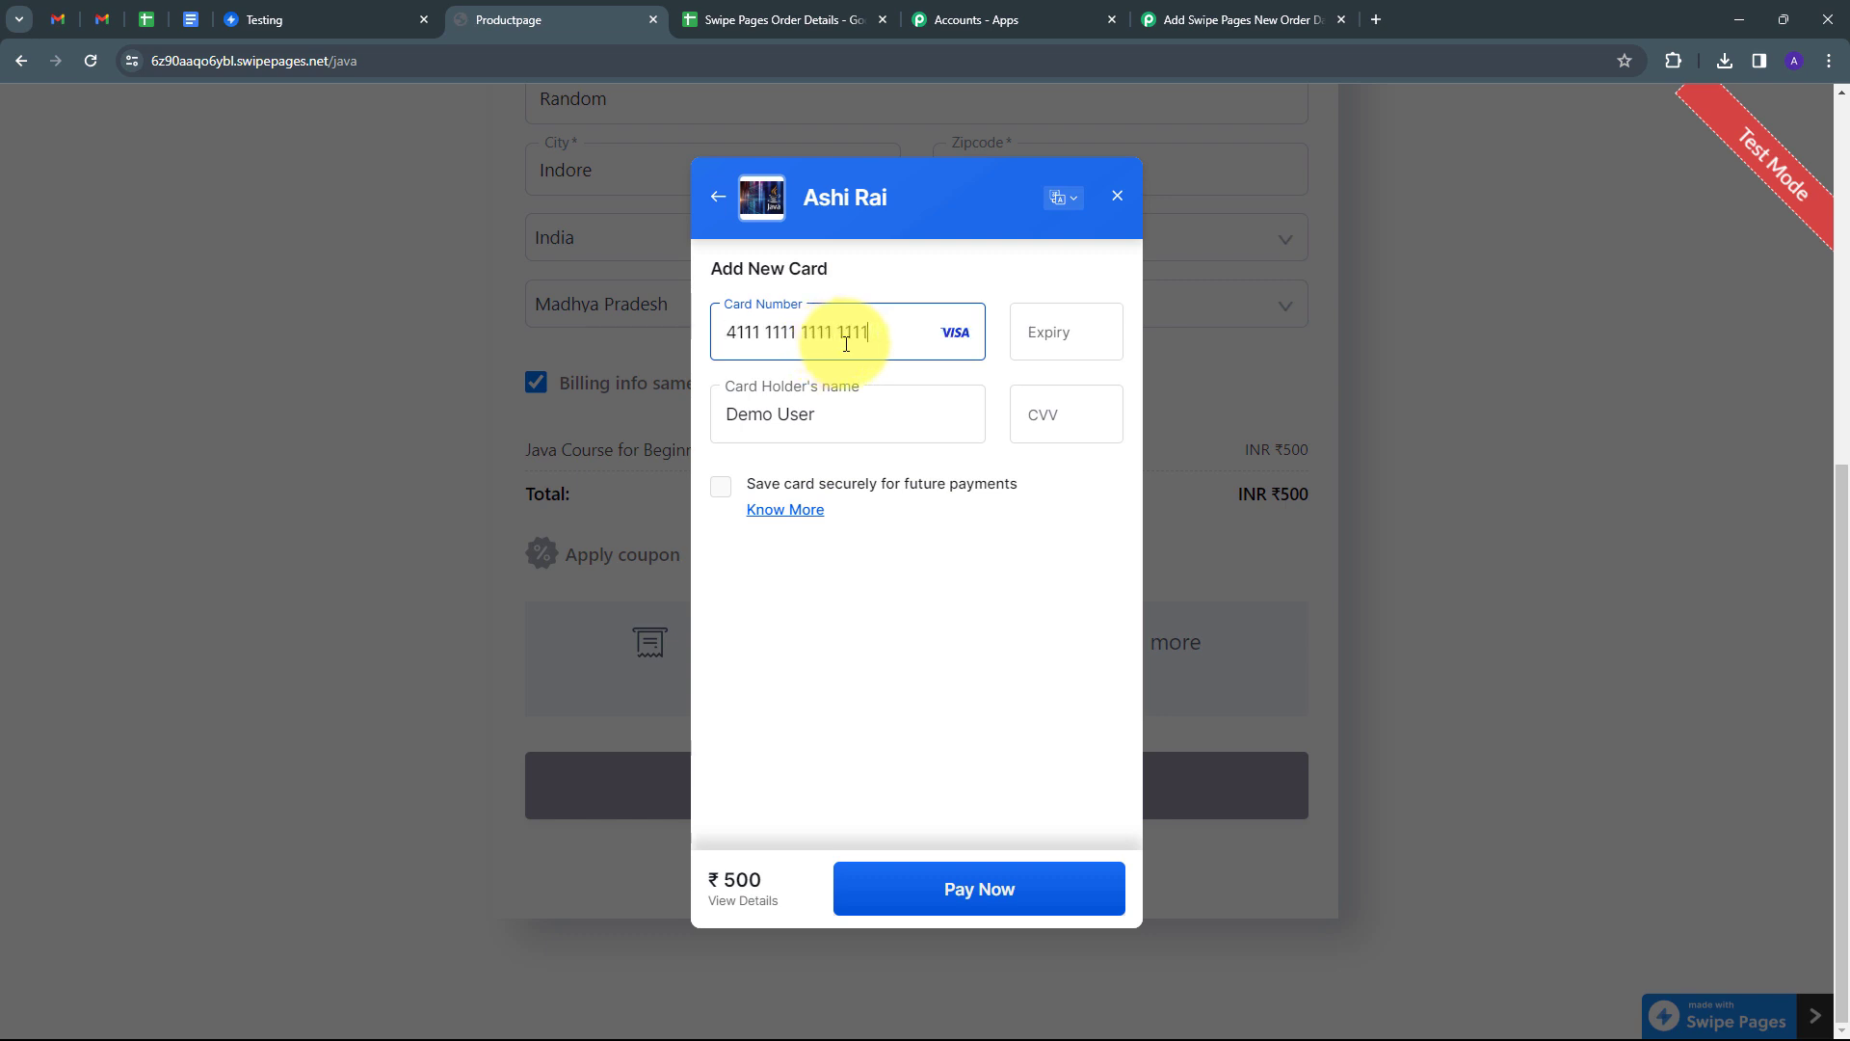
click(1057, 326)
text(02 / )
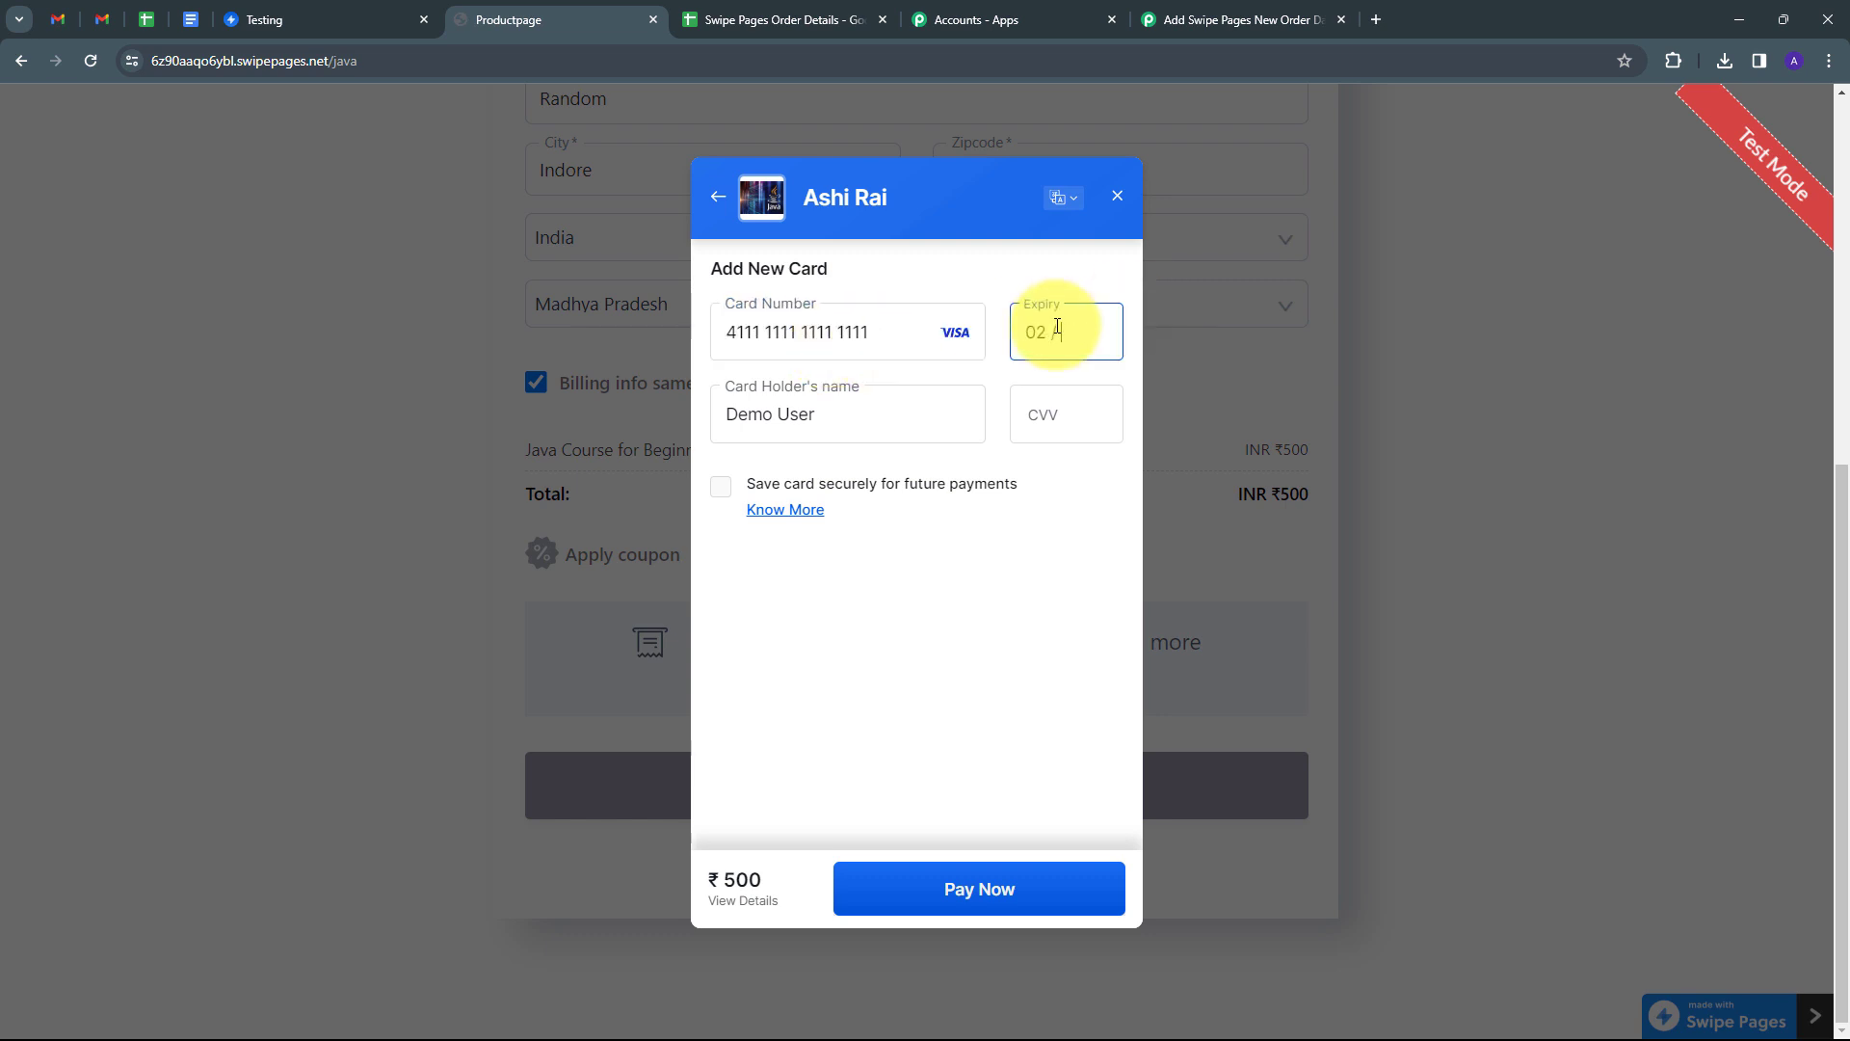
text(26)
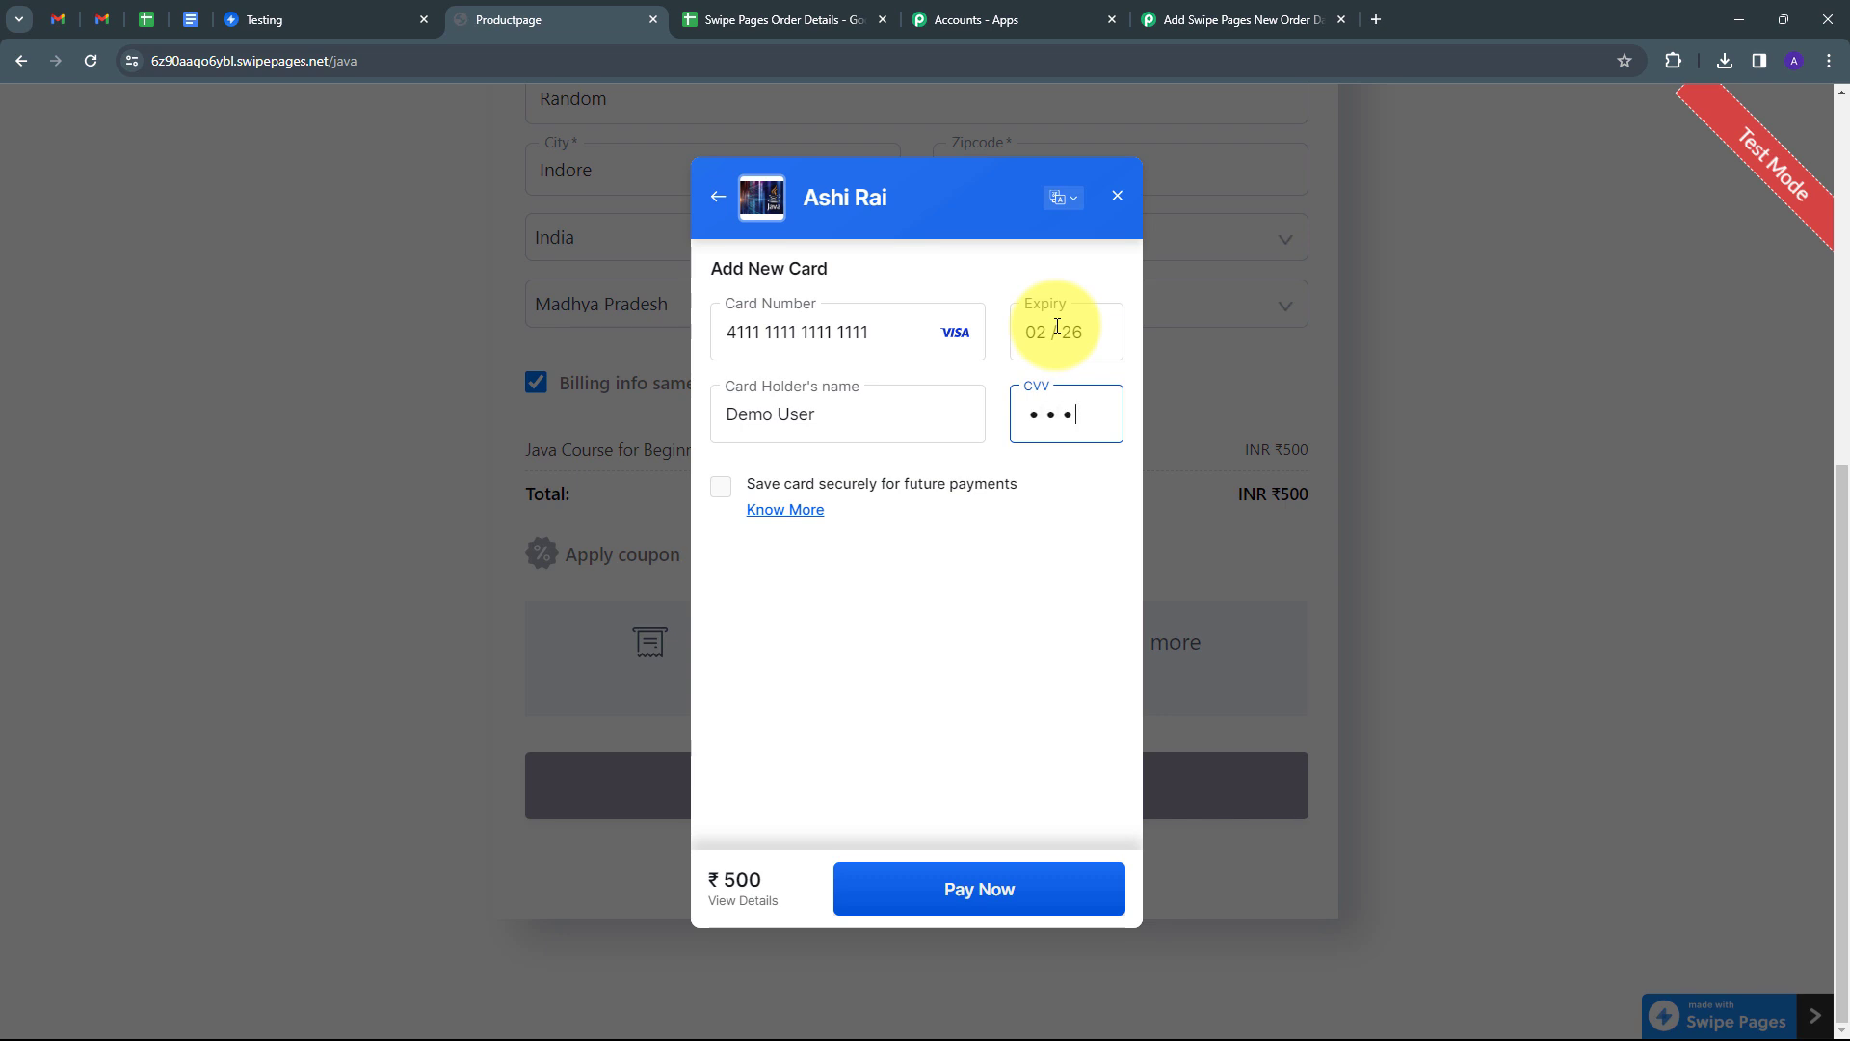
Pay without saving the card, submit the one-time code, then return to Pabbly Connect.
click(974, 883)
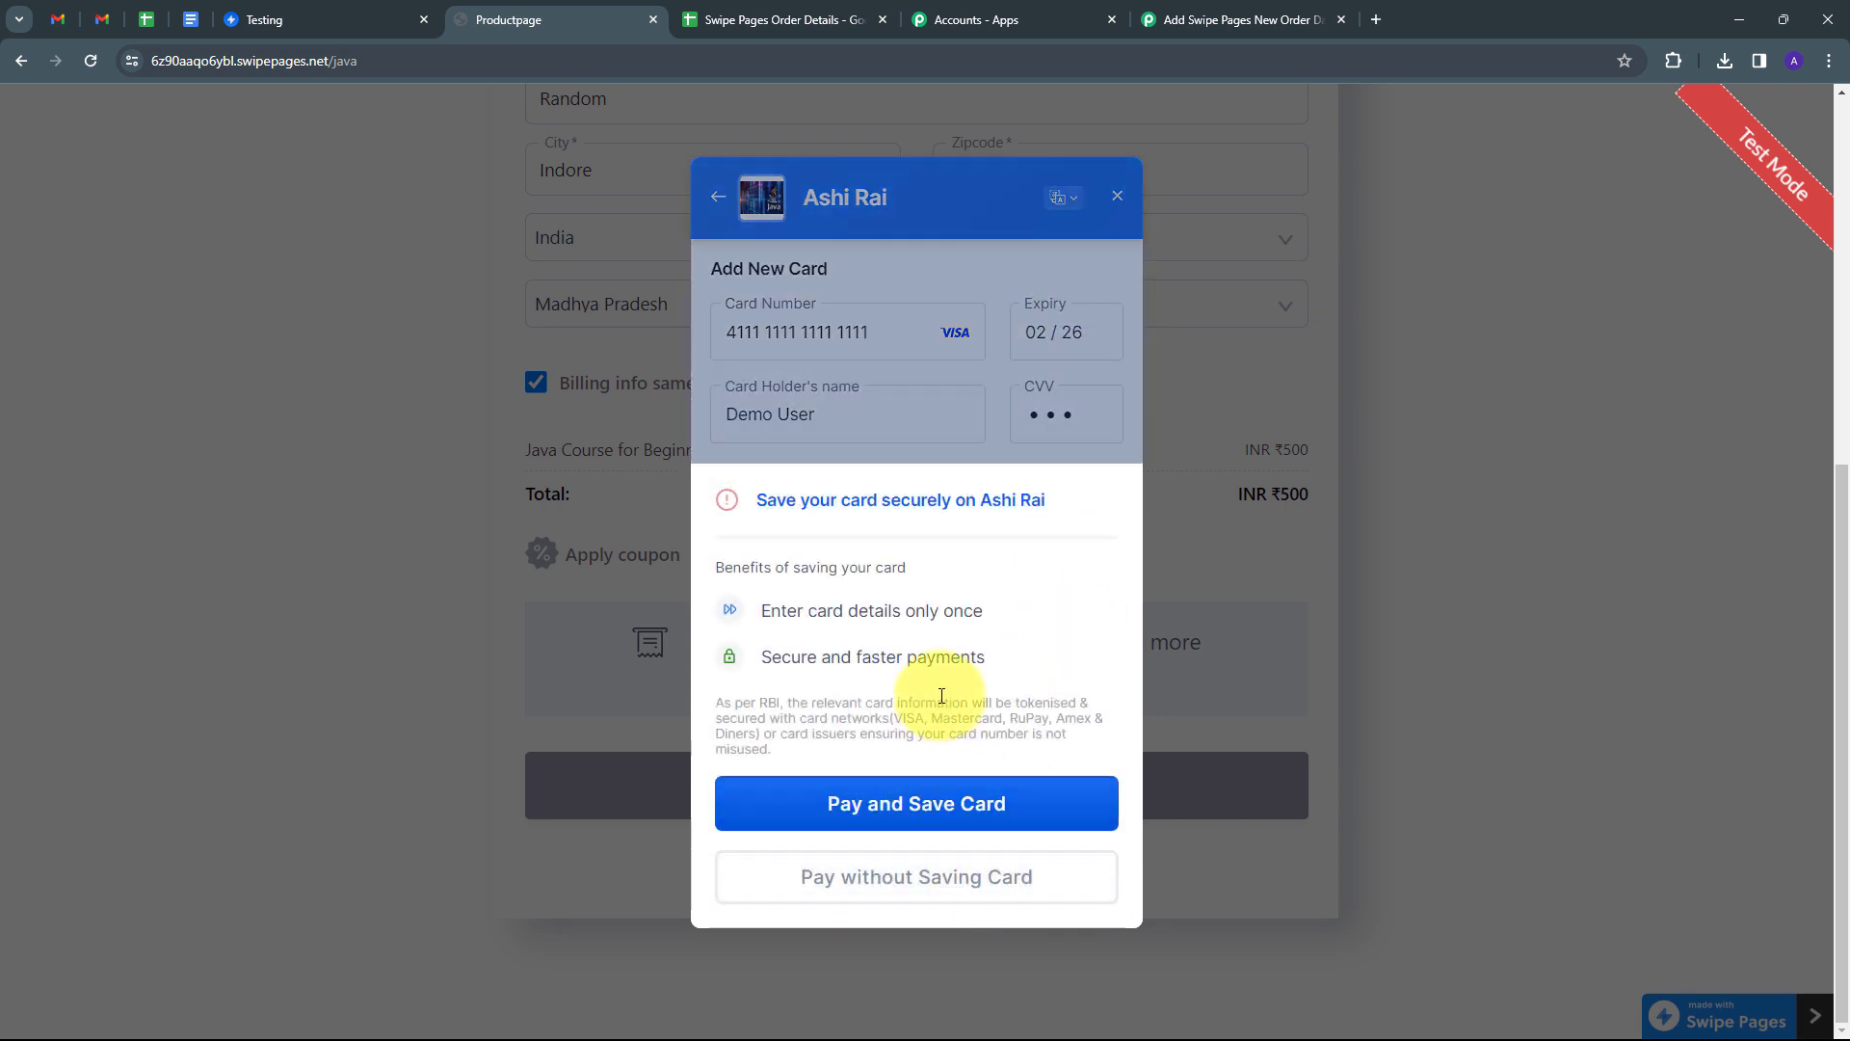
click(927, 891)
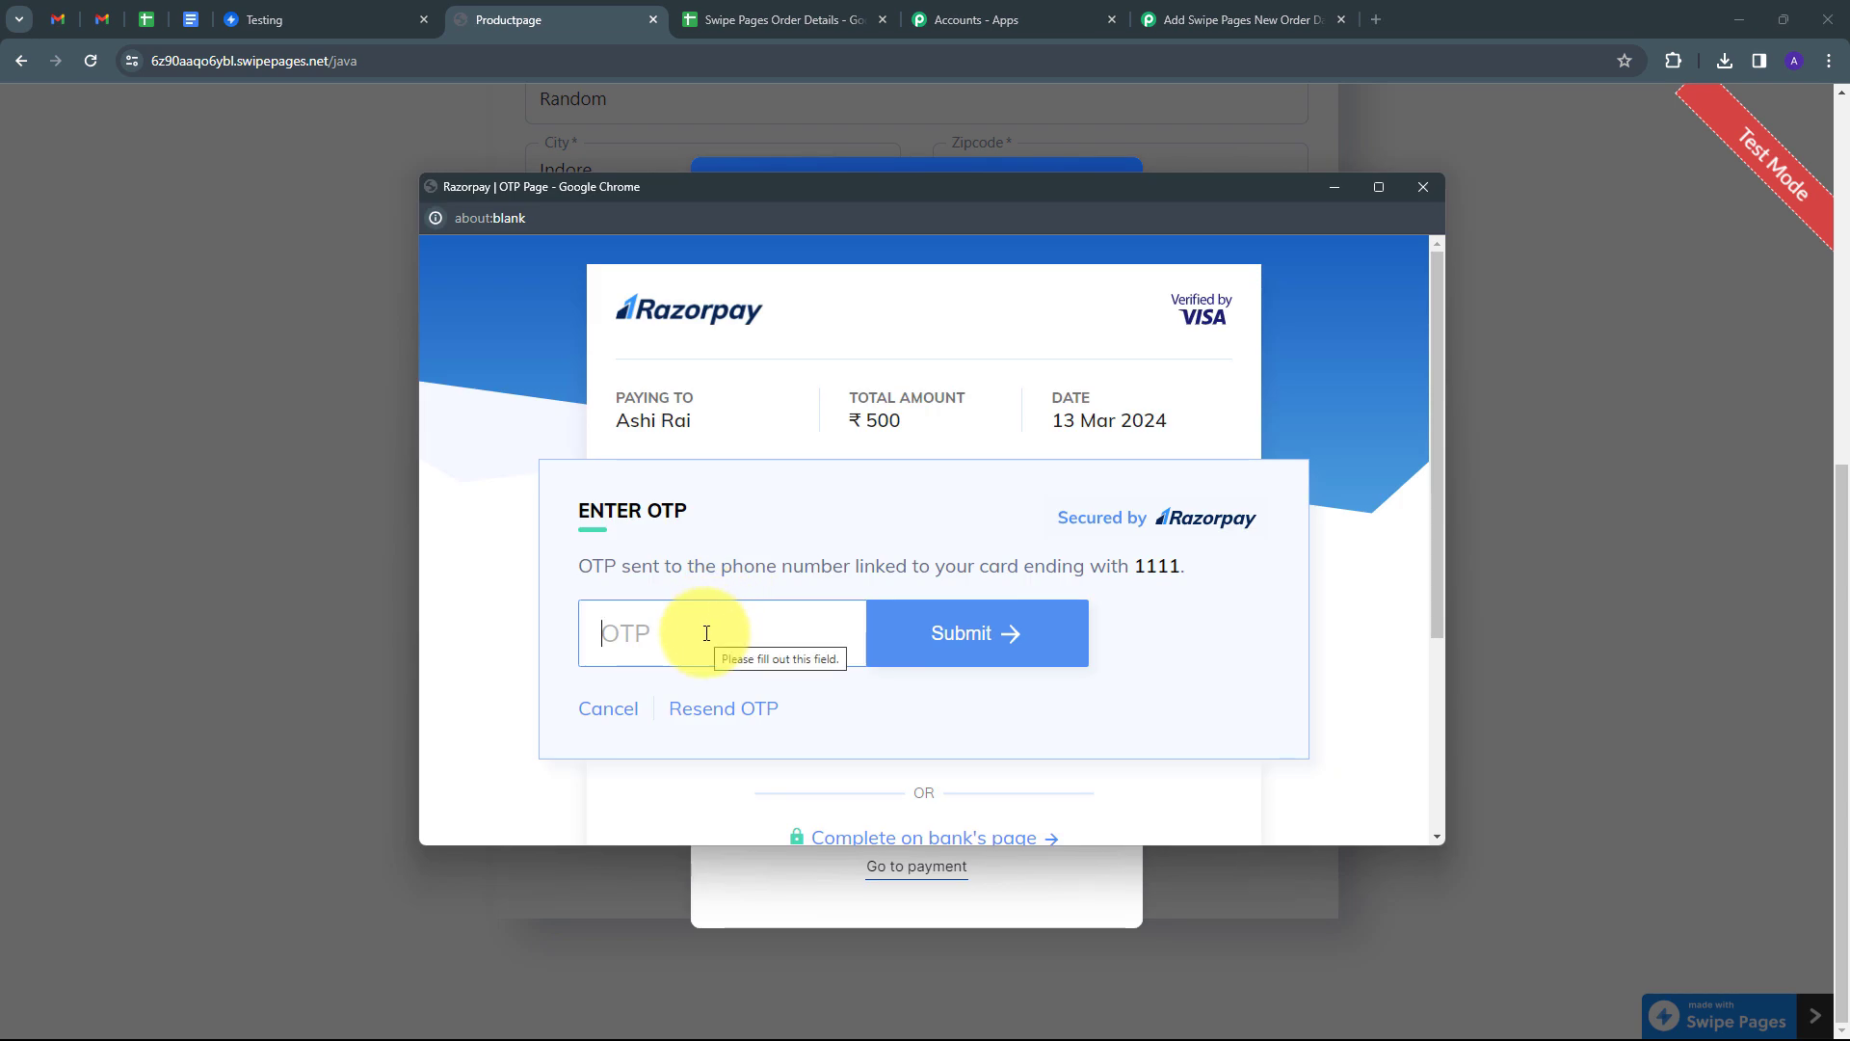
text(1111)
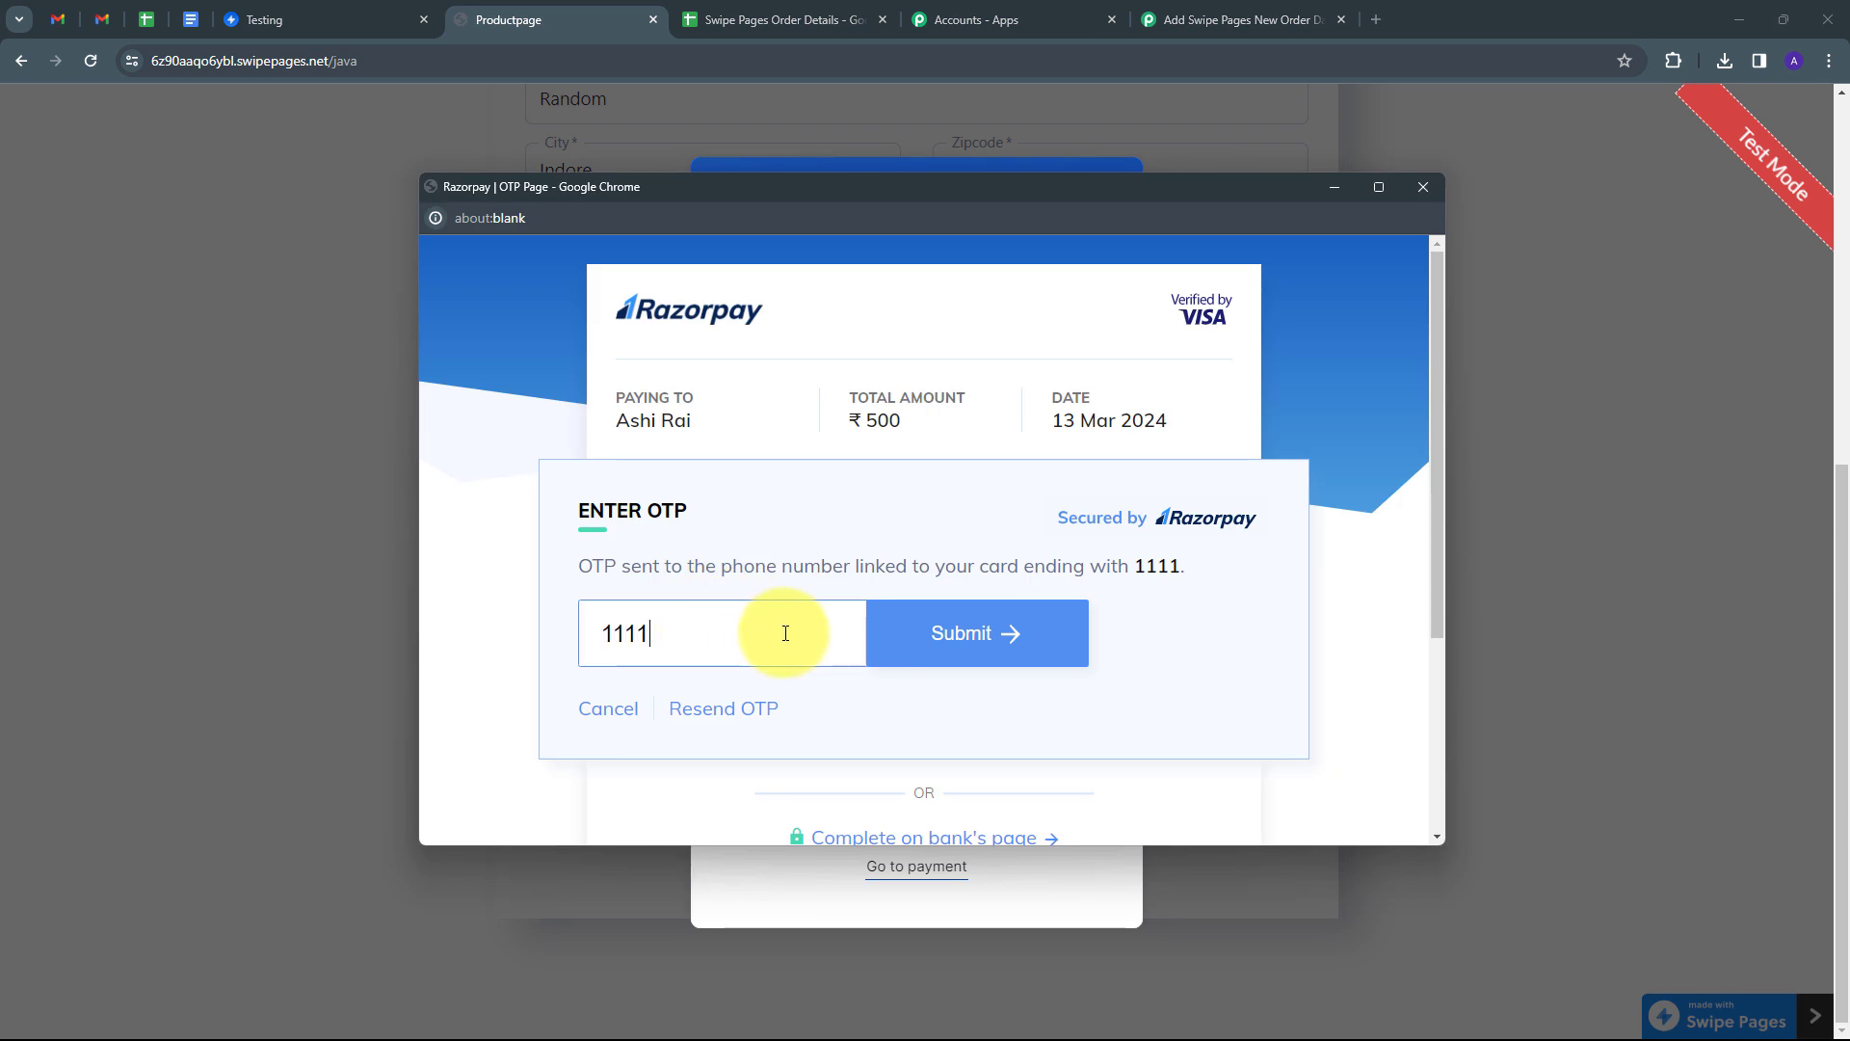
click(981, 648)
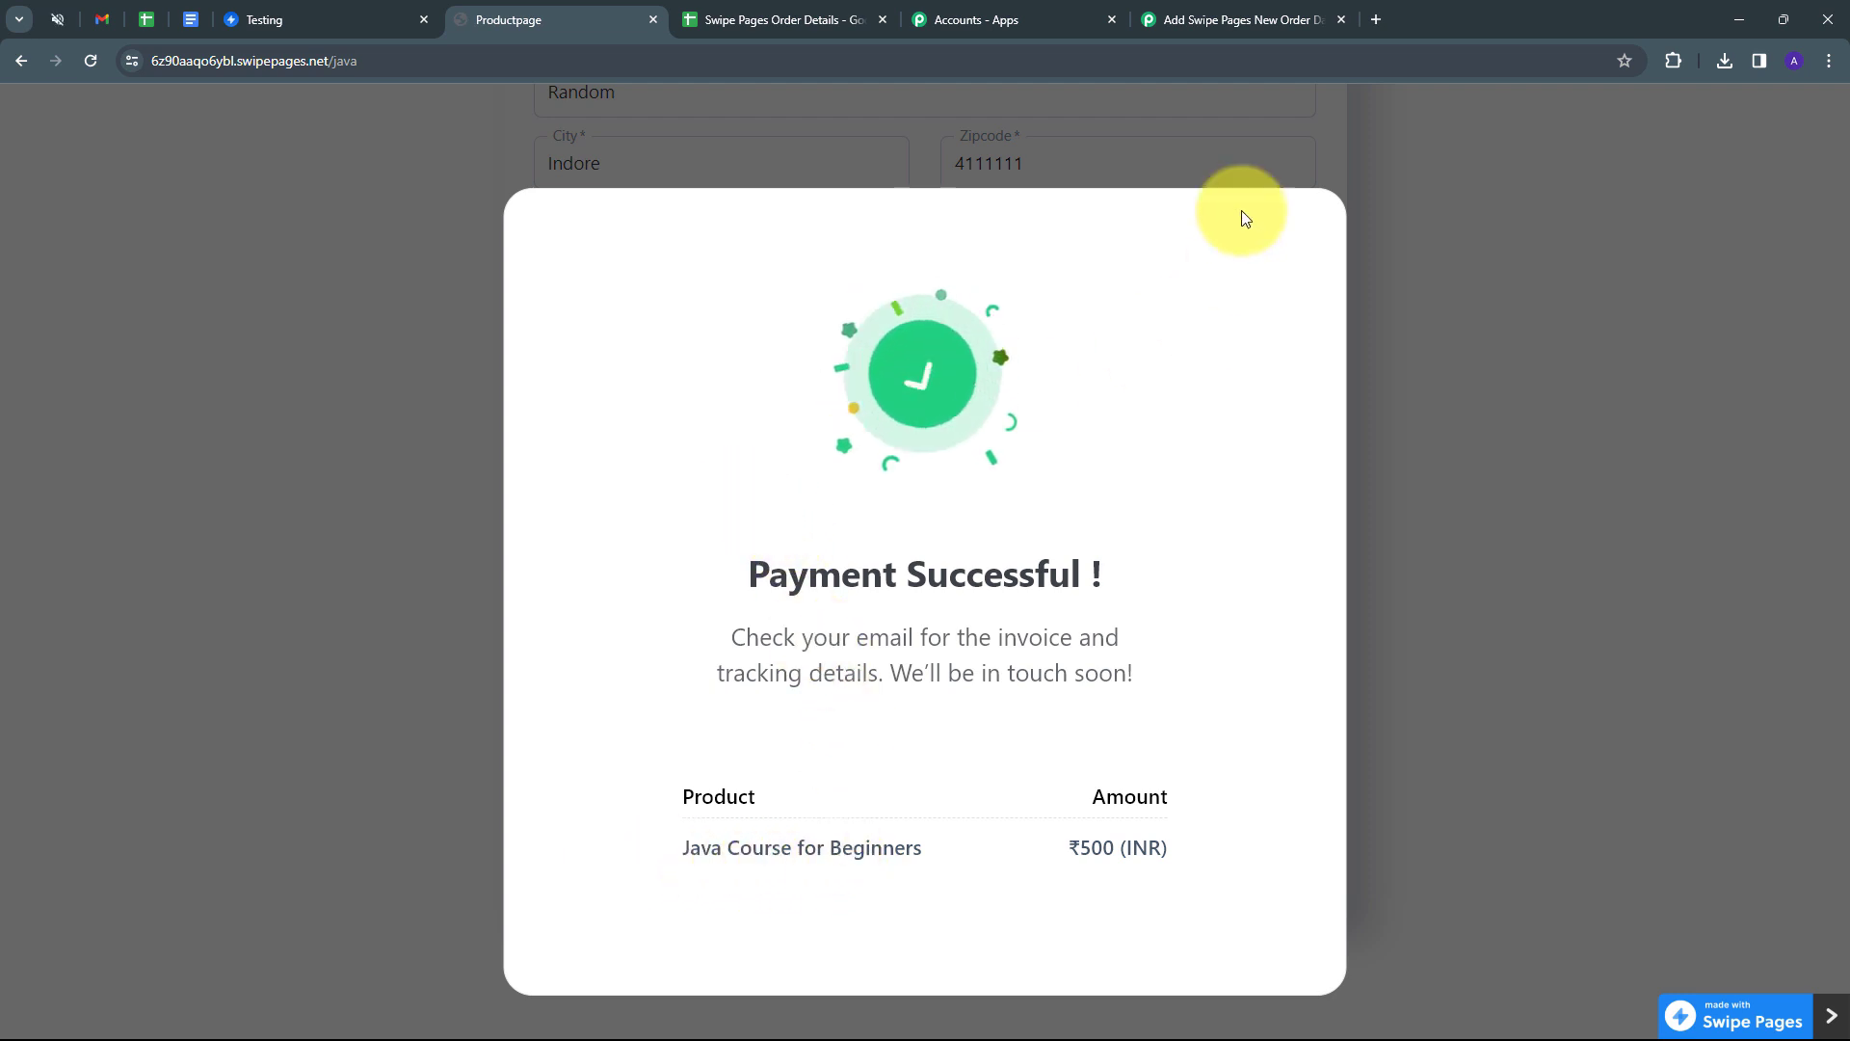
click(1238, 19)
scroll(1604, 487, down, 1)
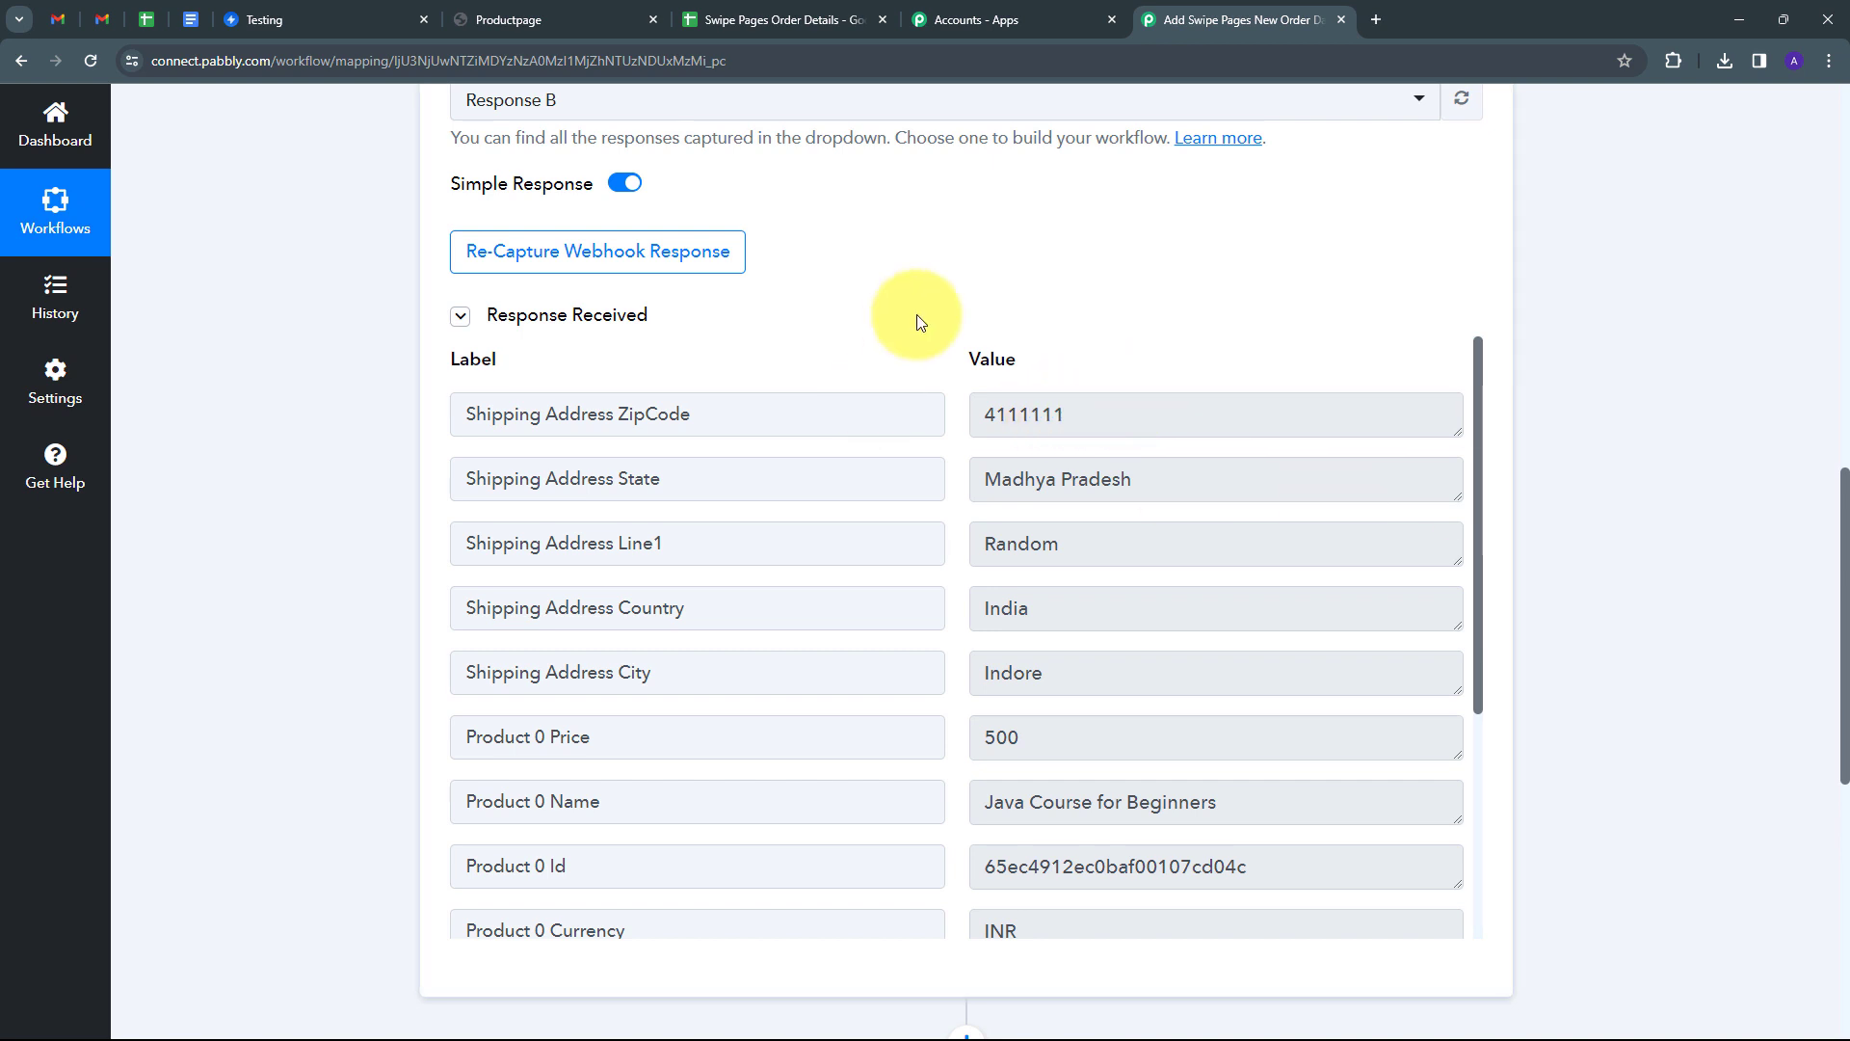
scroll(867, 337, down, 1)
scroll(1137, 397, down, 3)
scroll(1129, 396, up, 3)
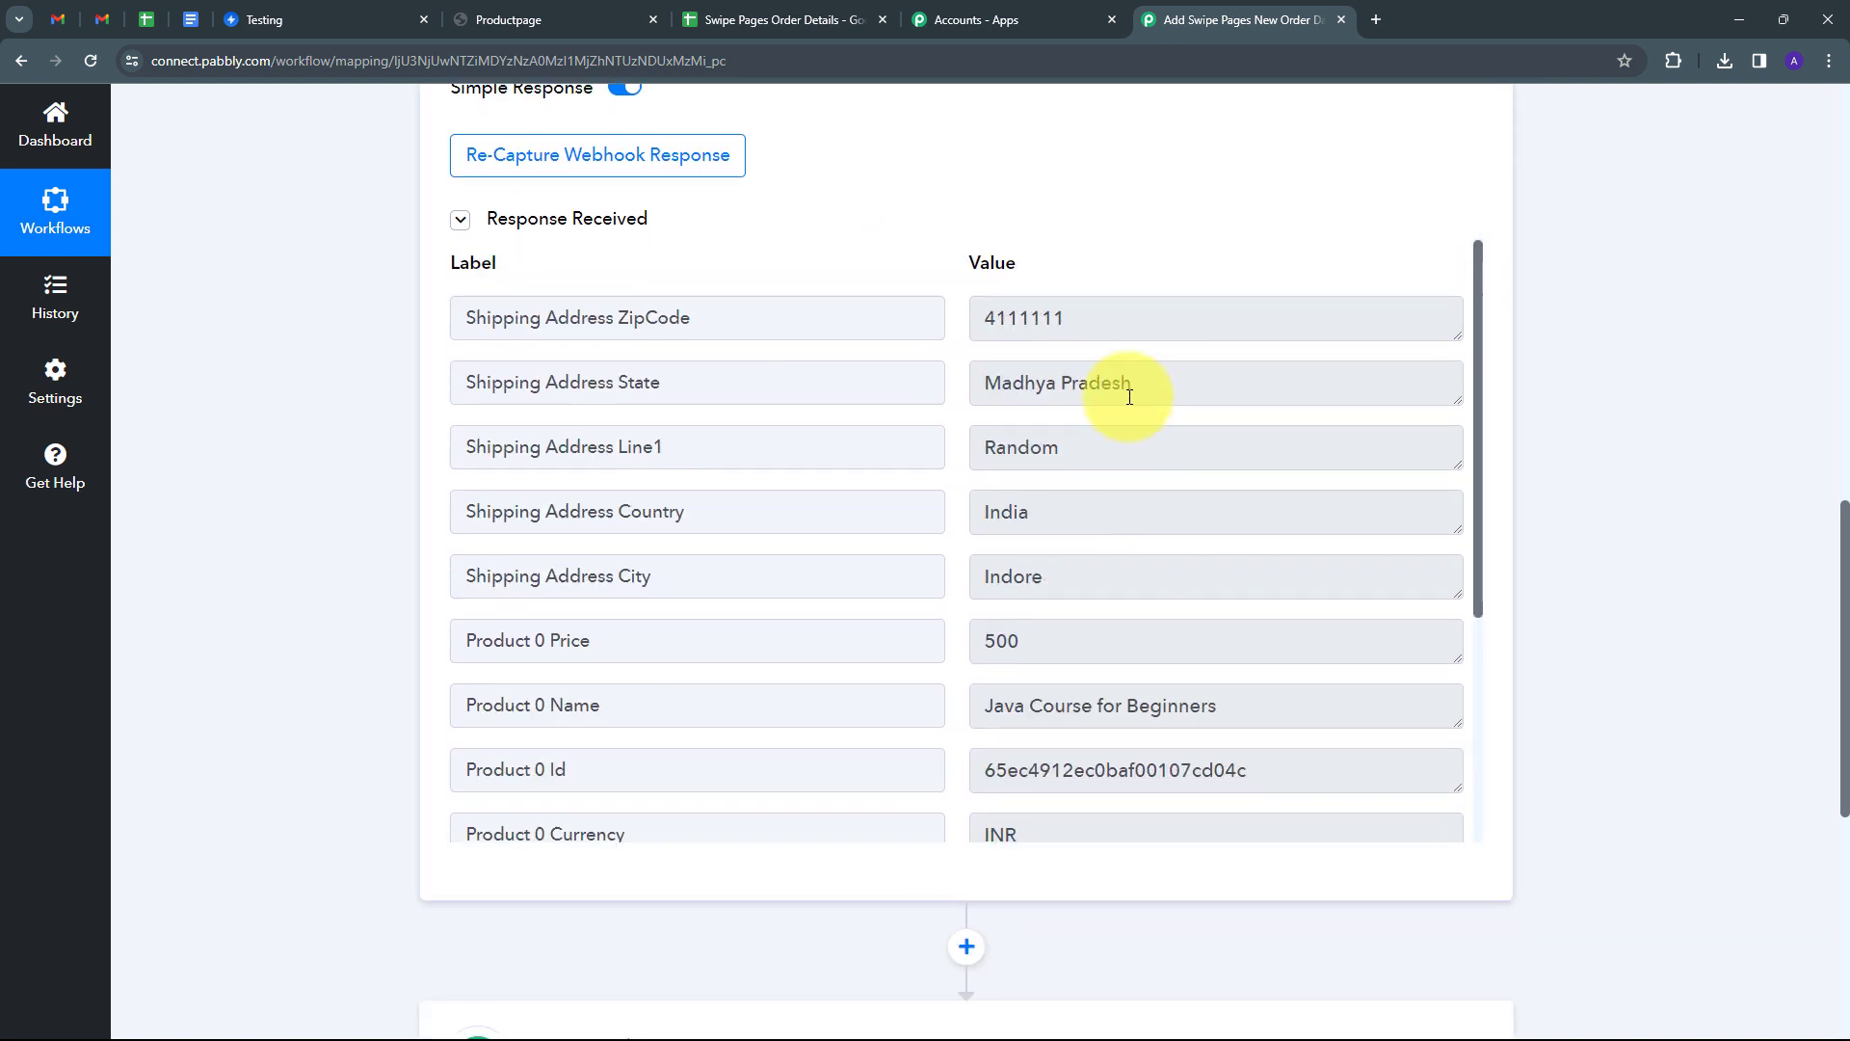
drag(1123, 318, 681, 380)
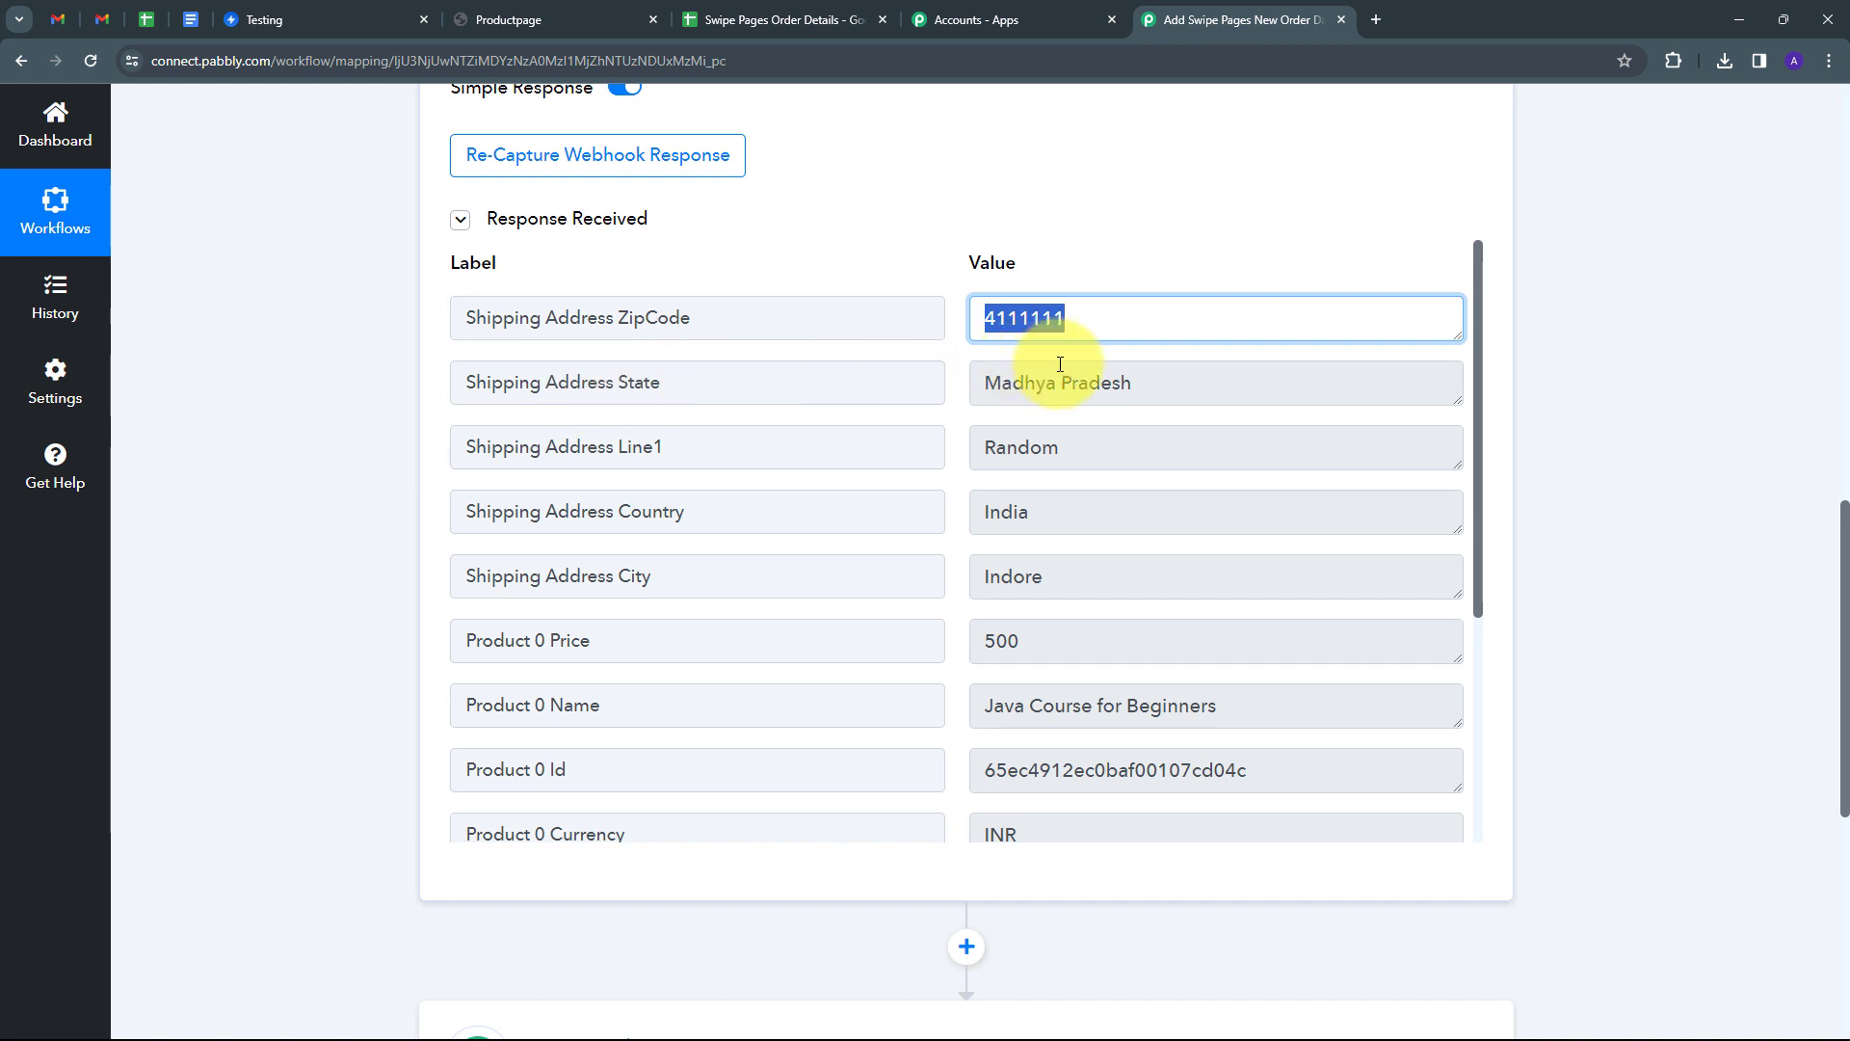
drag(1210, 376, 892, 384)
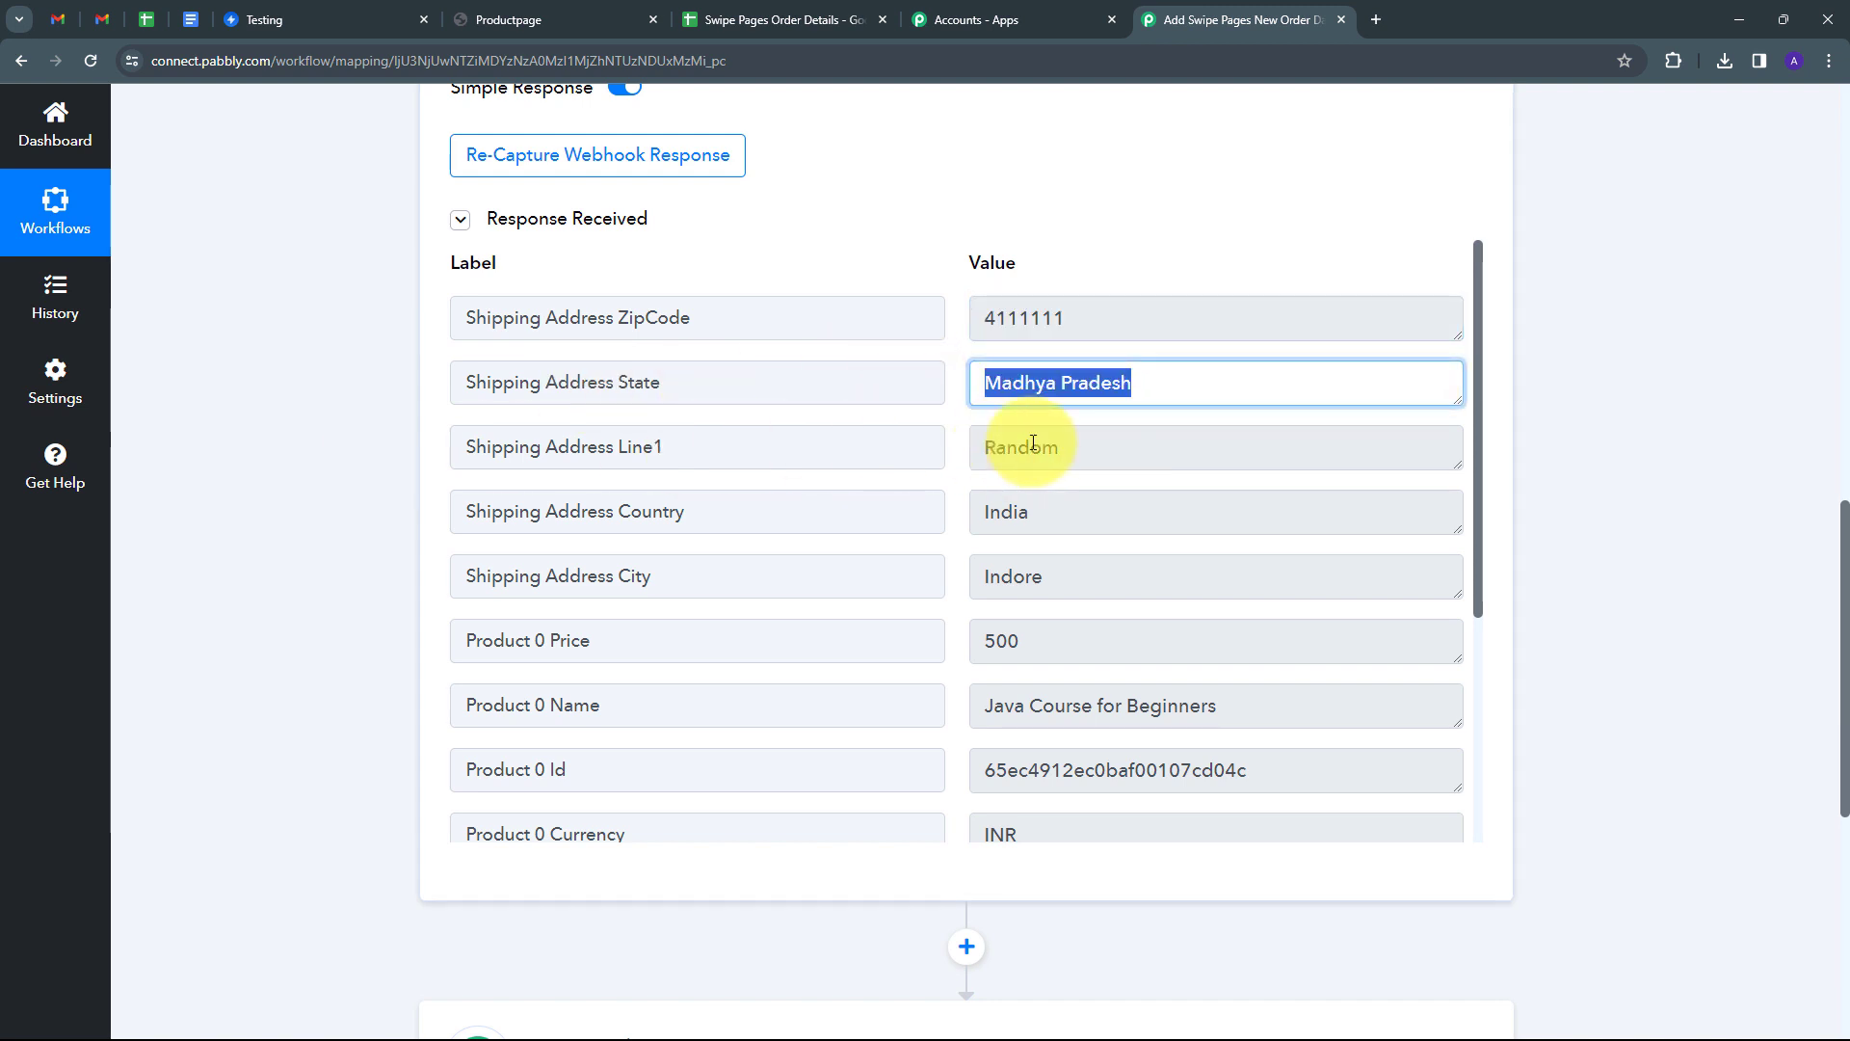
drag(1135, 451, 826, 475)
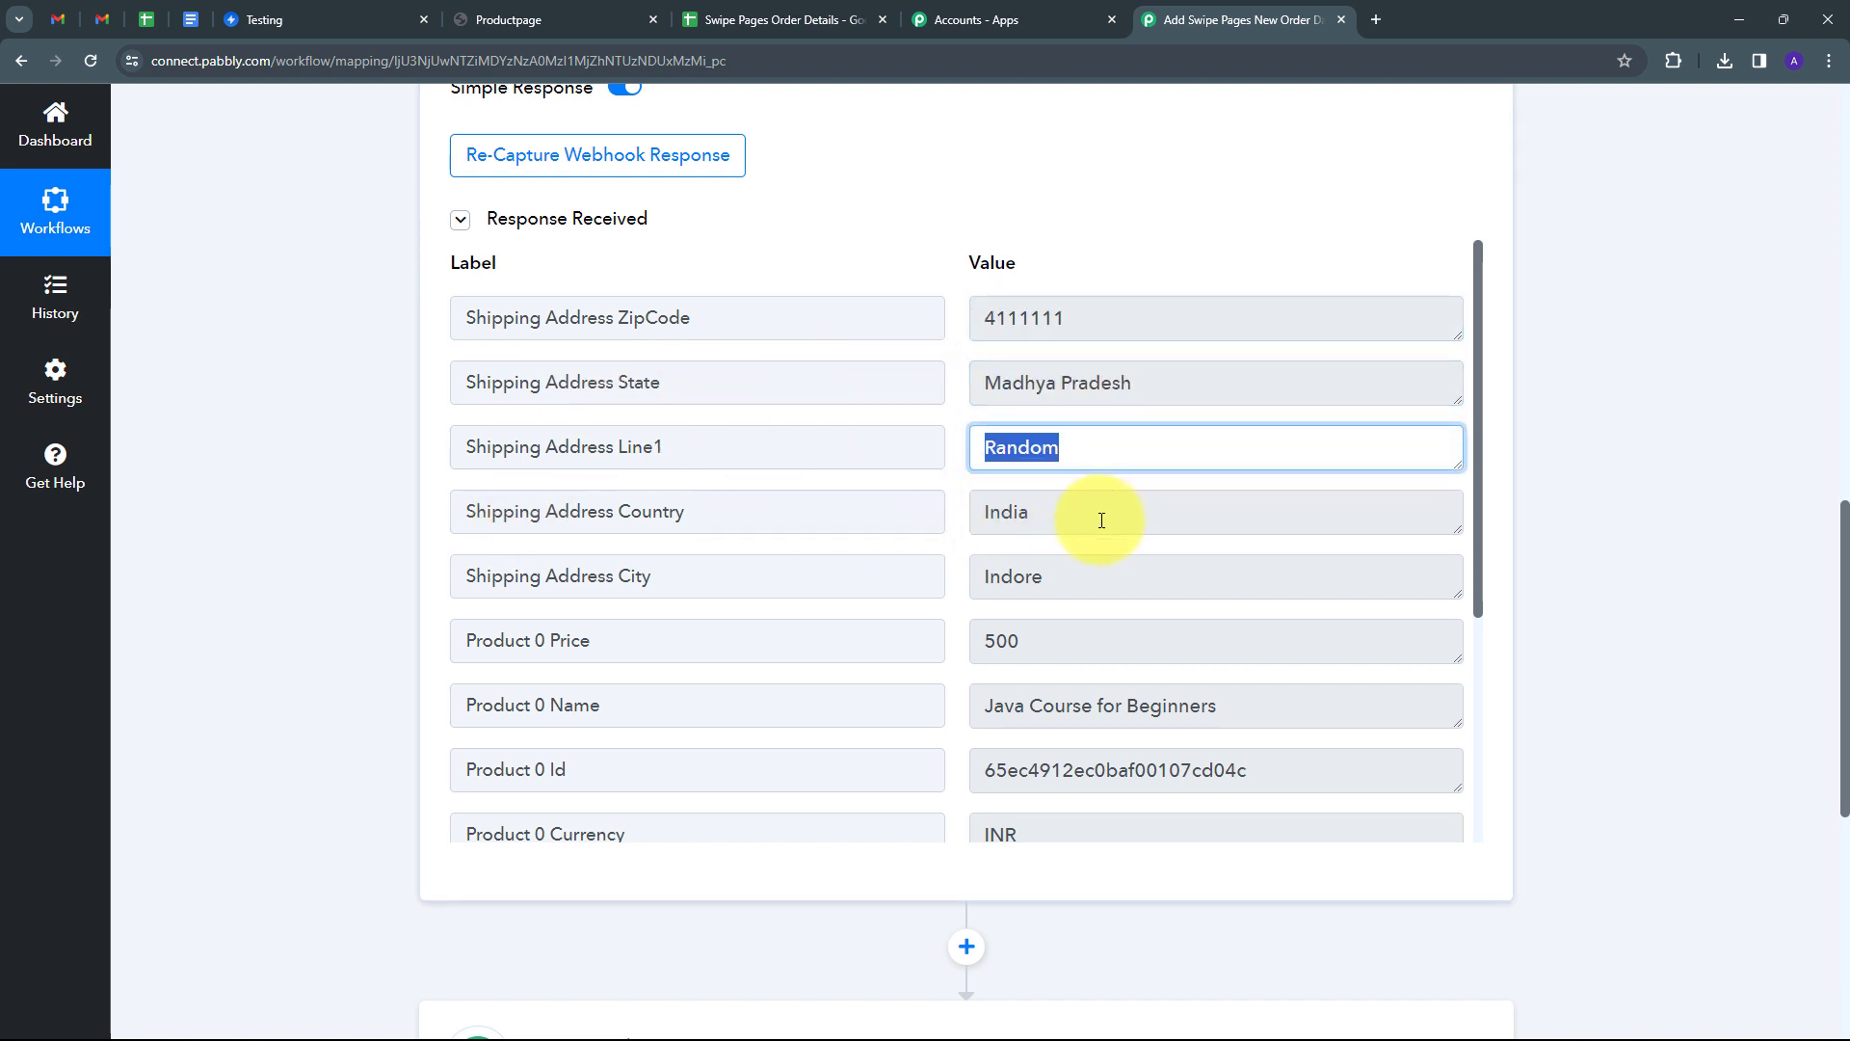
drag(1101, 520, 777, 524)
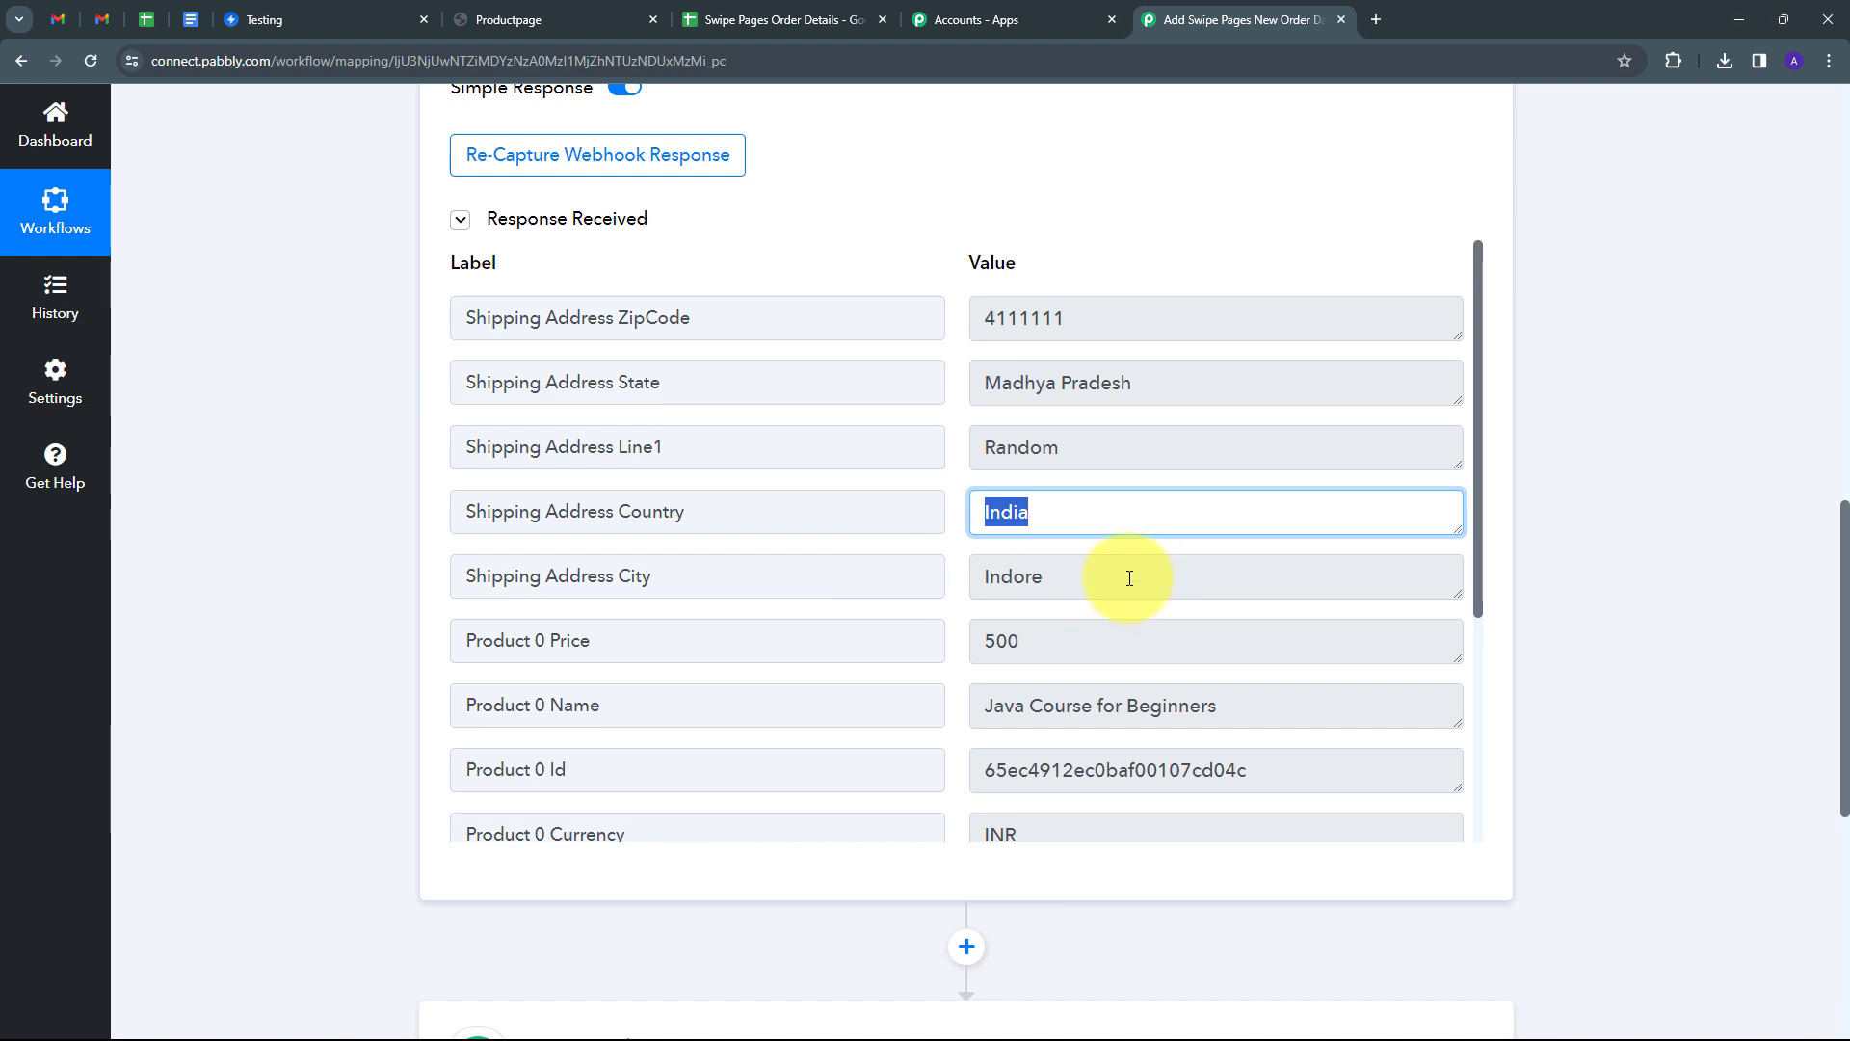
drag(1130, 578, 898, 595)
scroll(904, 603, down, 1)
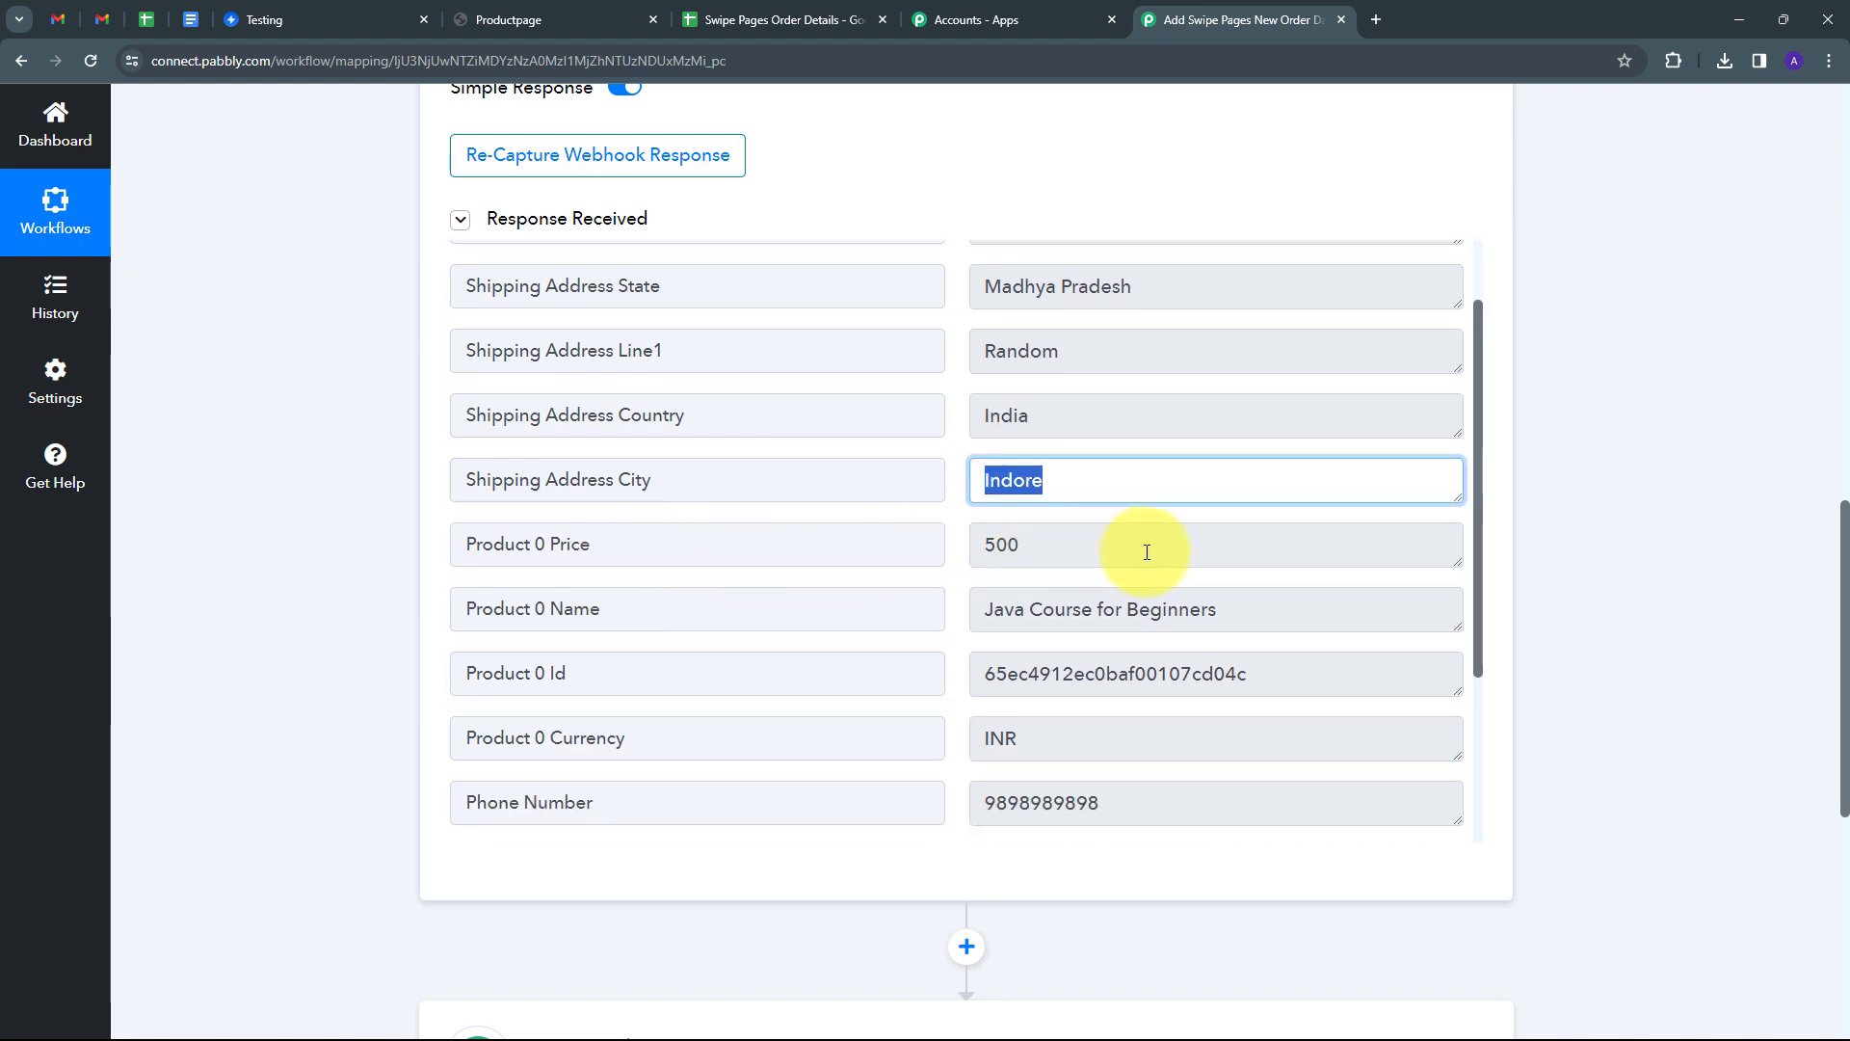
drag(1102, 542, 900, 553)
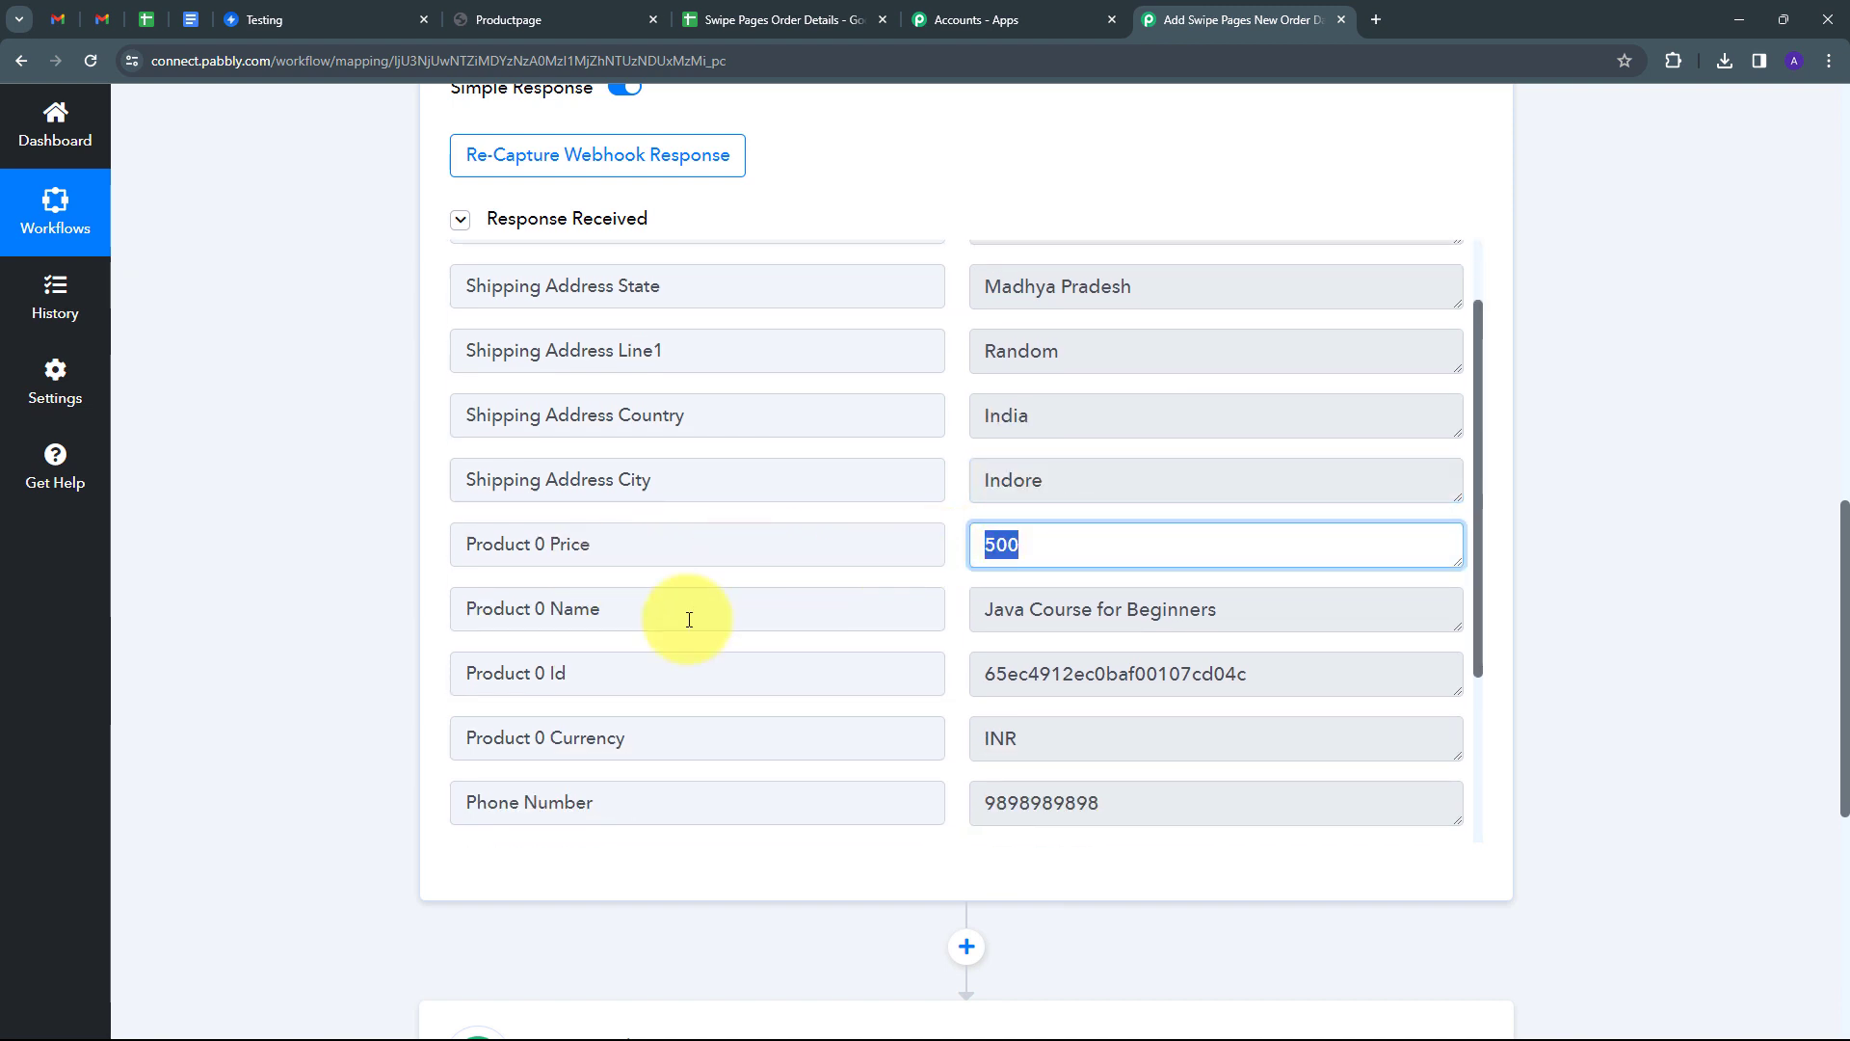
drag(1297, 609, 887, 640)
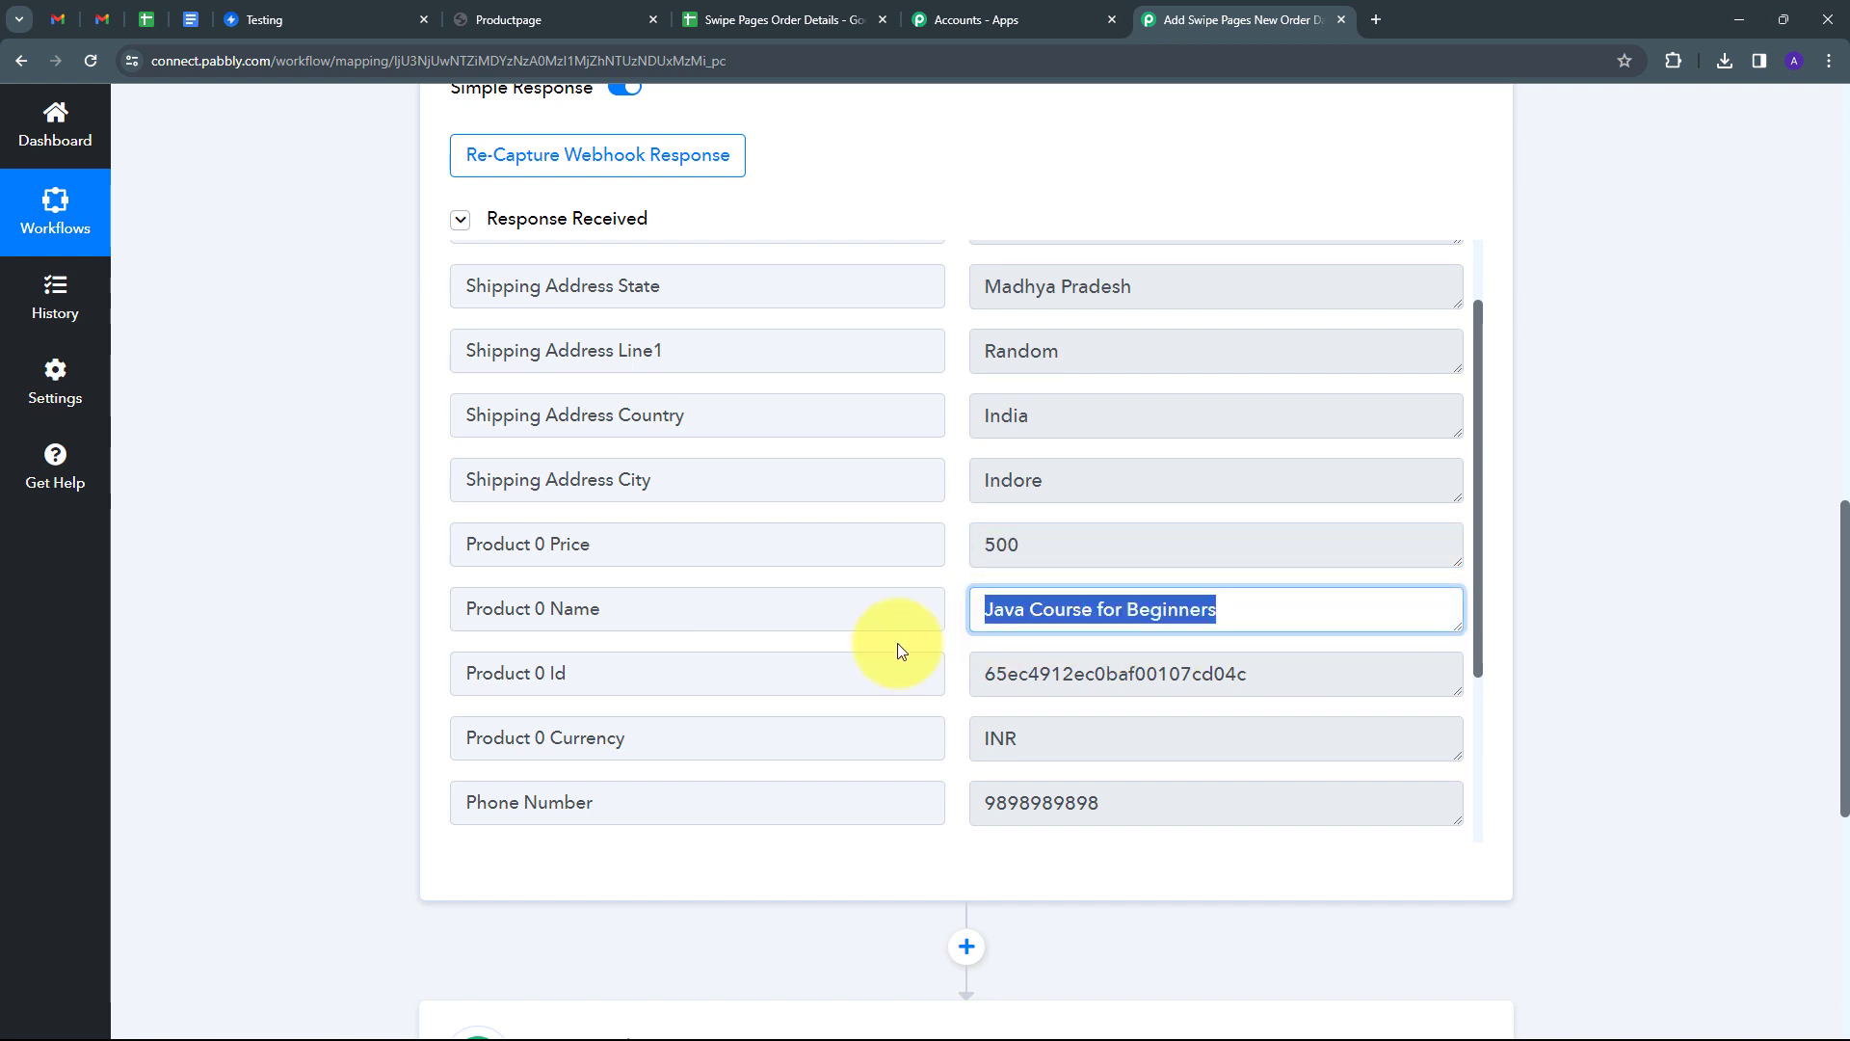
scroll(604, 620, down, 1)
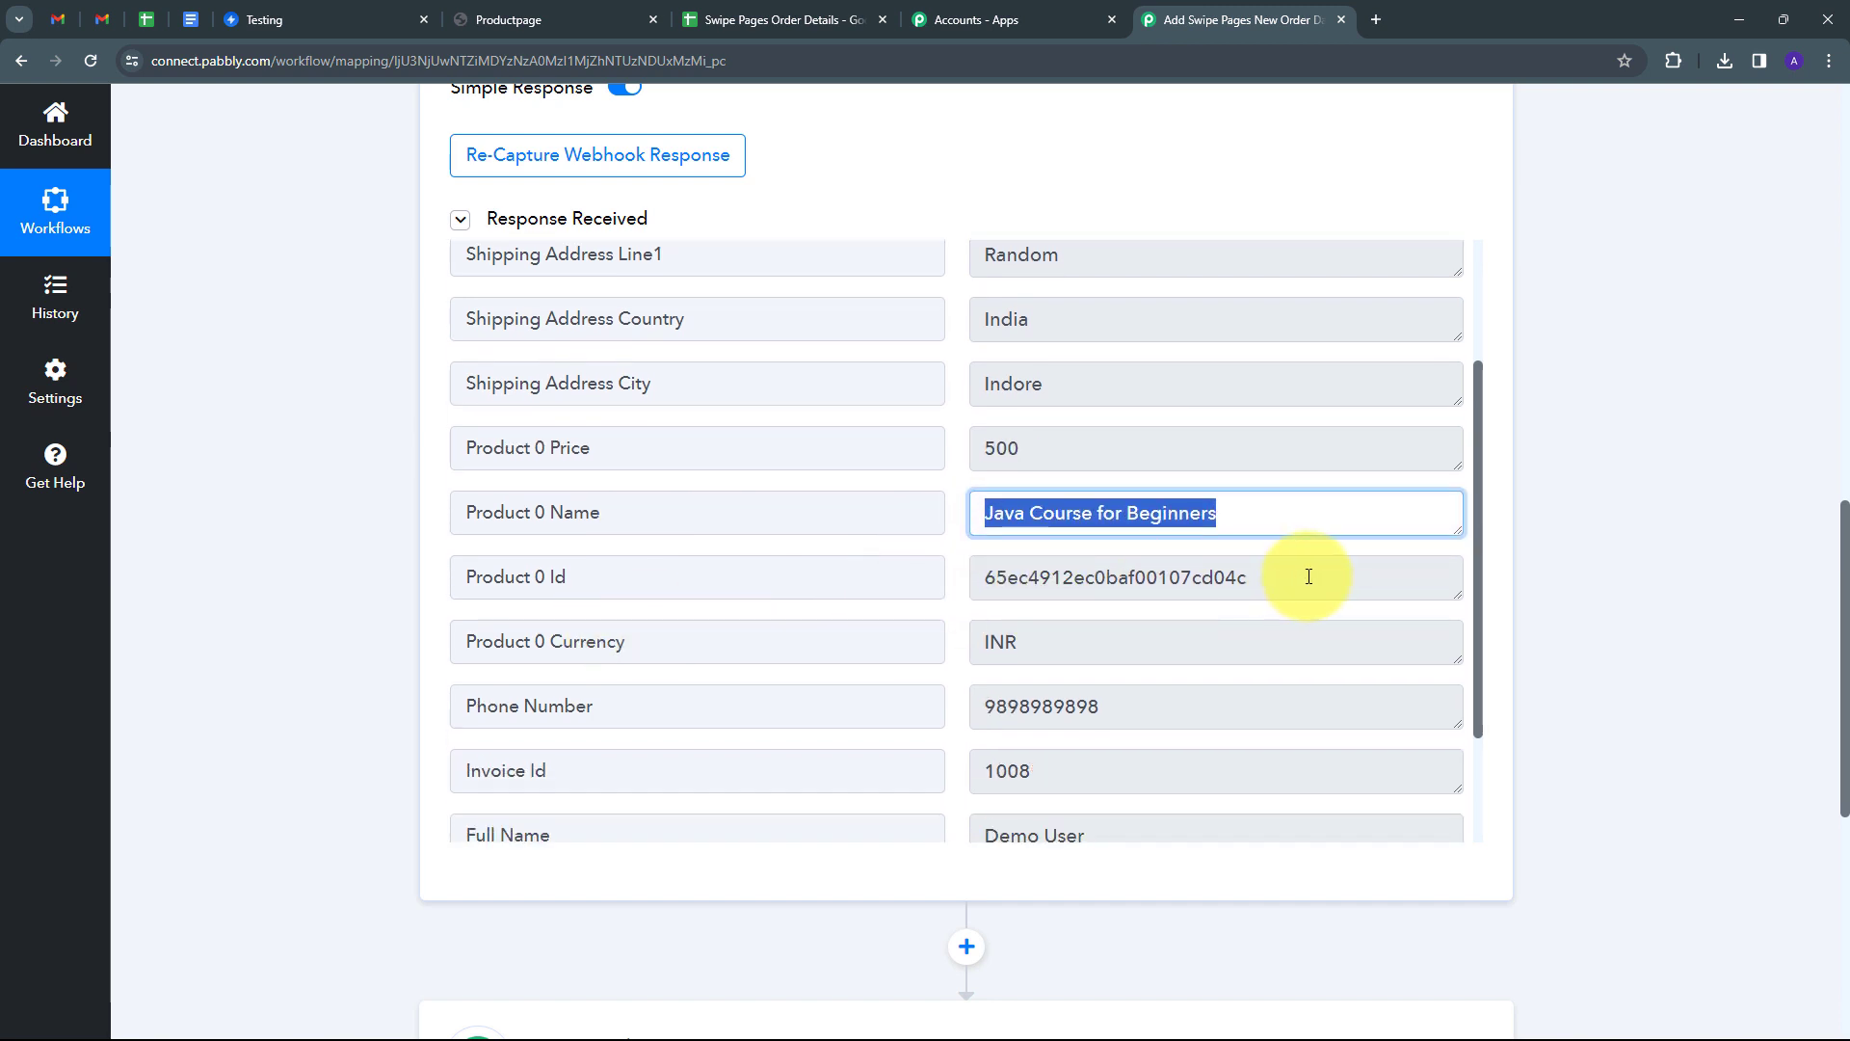
drag(1305, 576, 735, 591)
scroll(579, 584, down, 2)
drag(1059, 537, 929, 553)
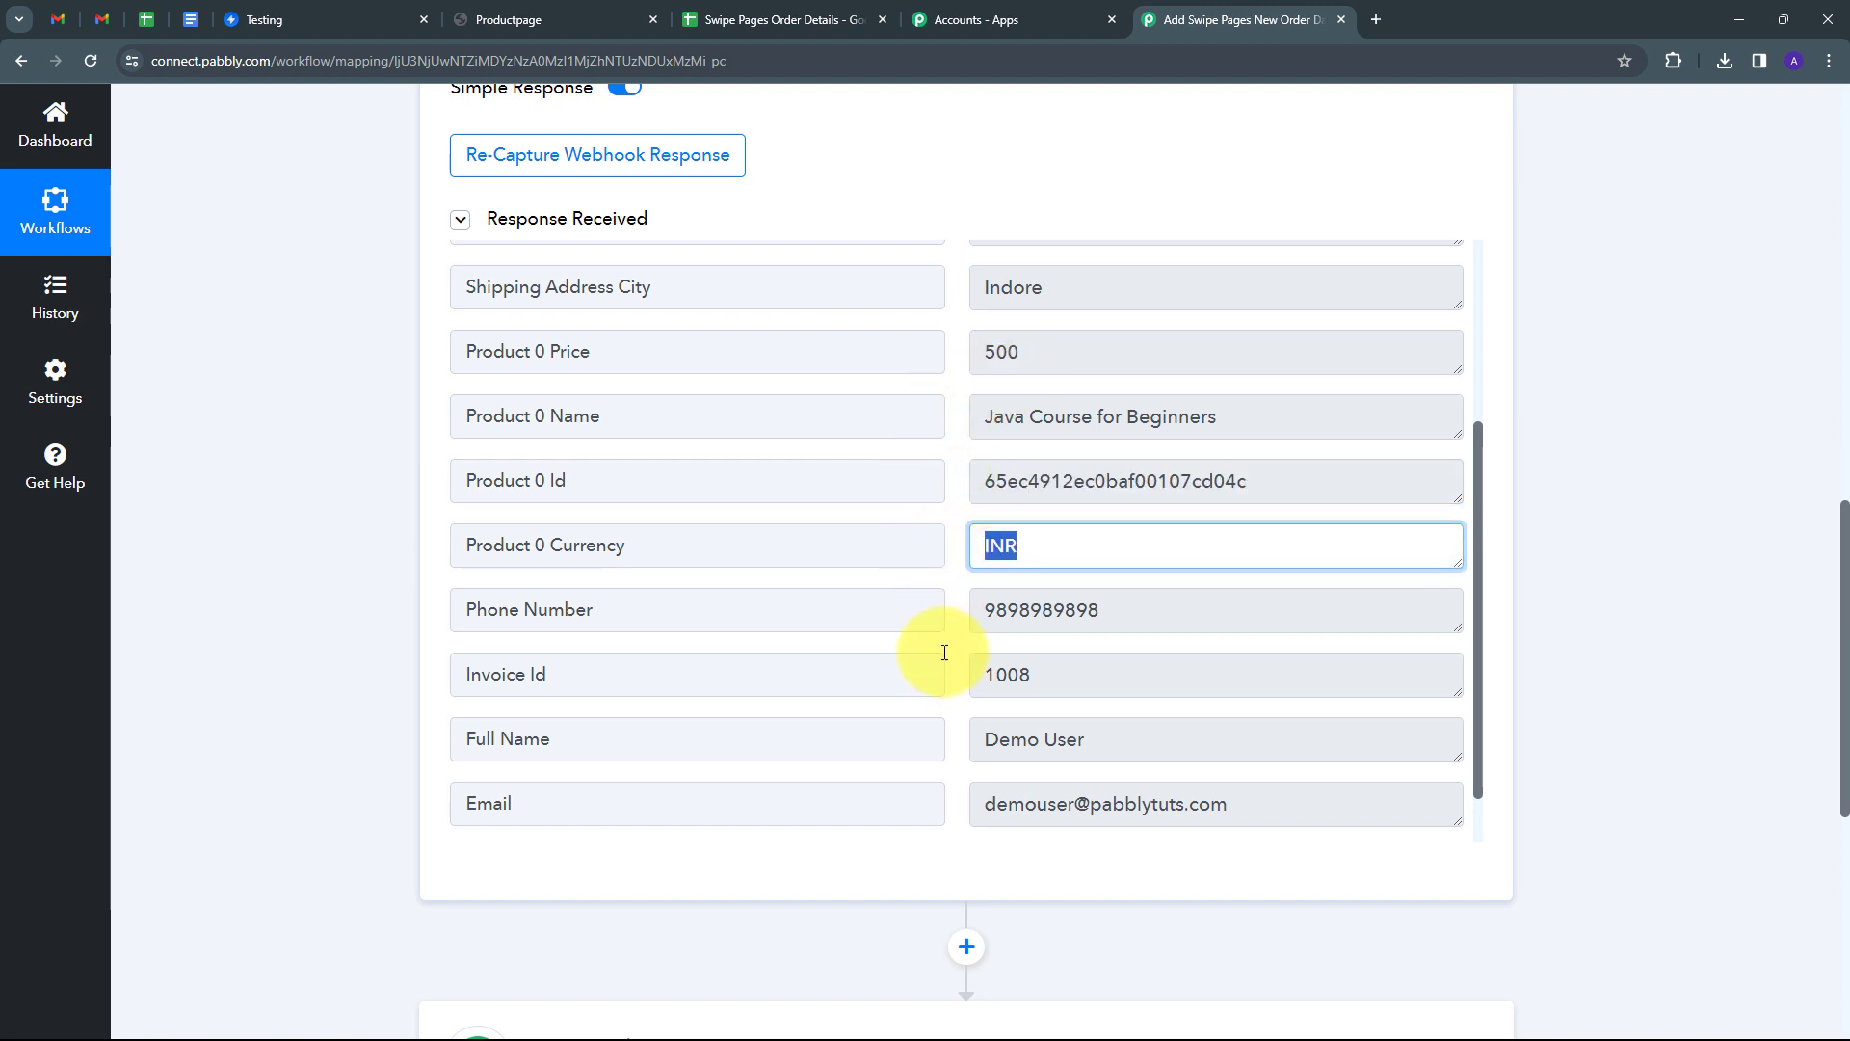
scroll(945, 649, down, 1)
drag(1170, 540, 778, 575)
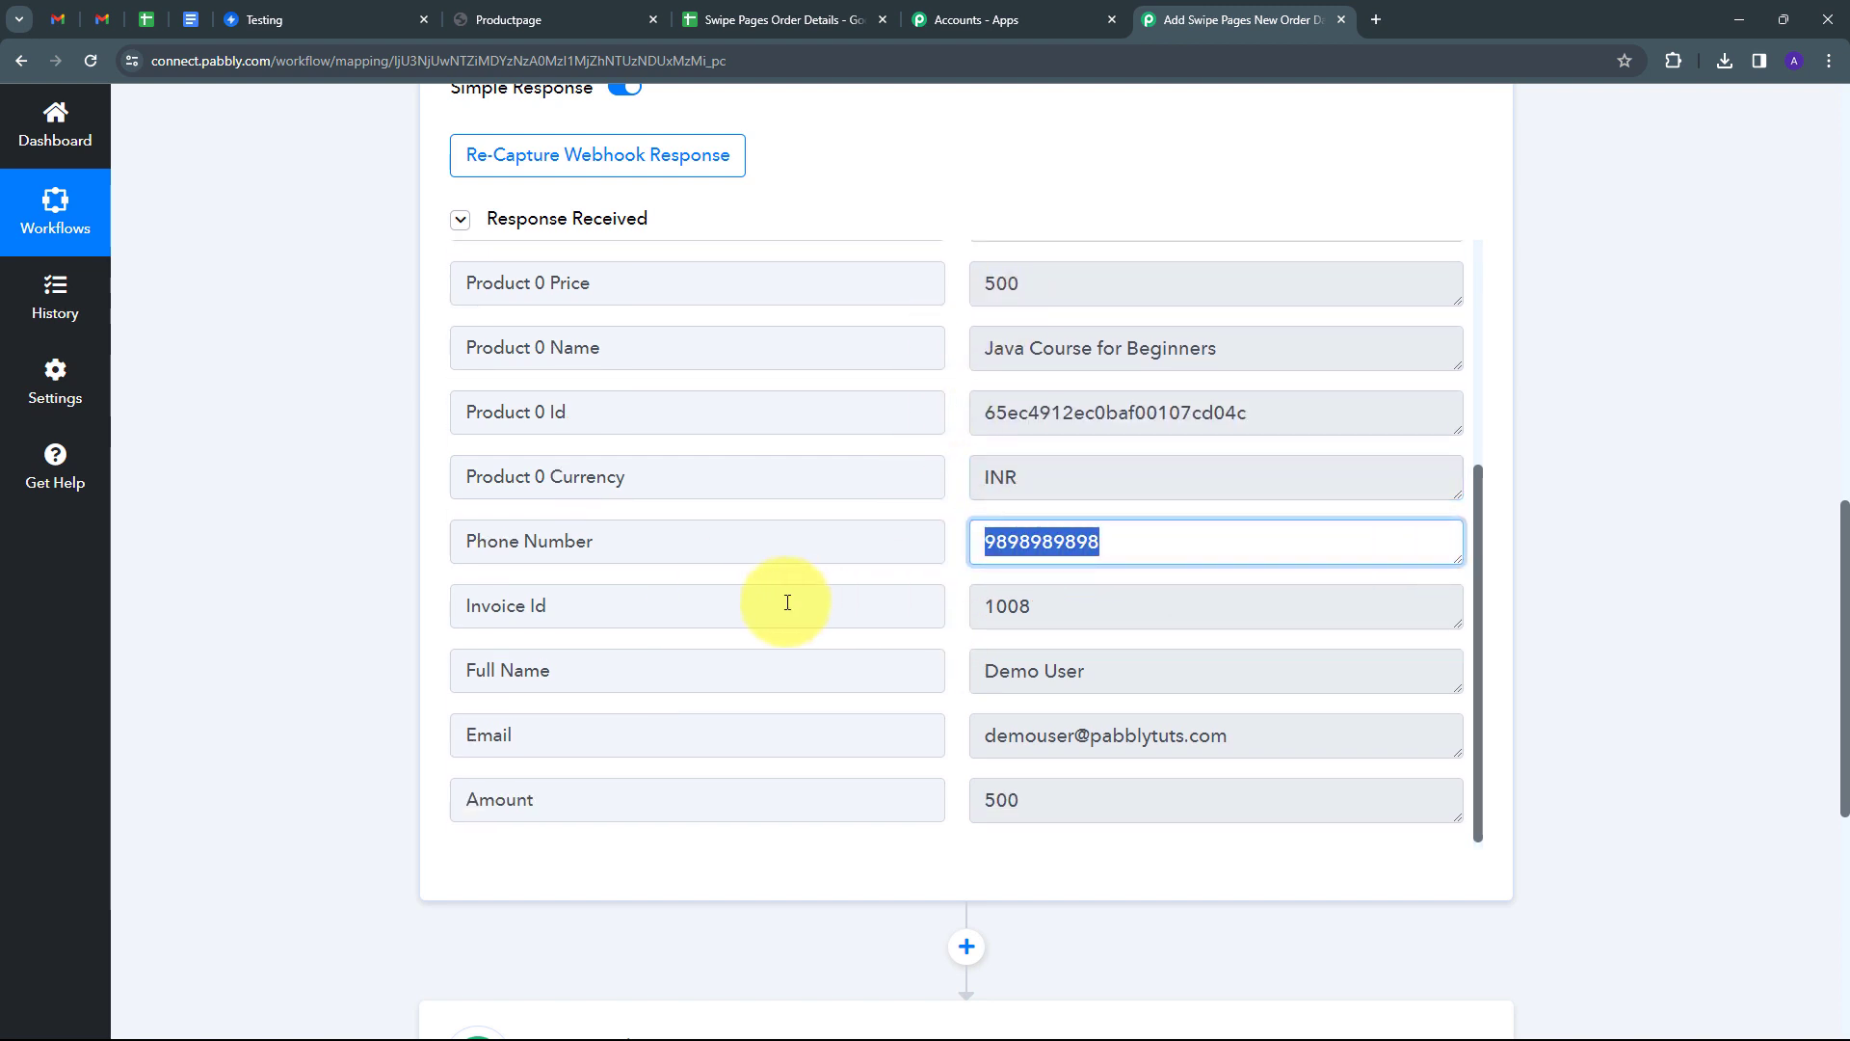
scroll(784, 598, down, 1)
drag(1088, 506, 550, 578)
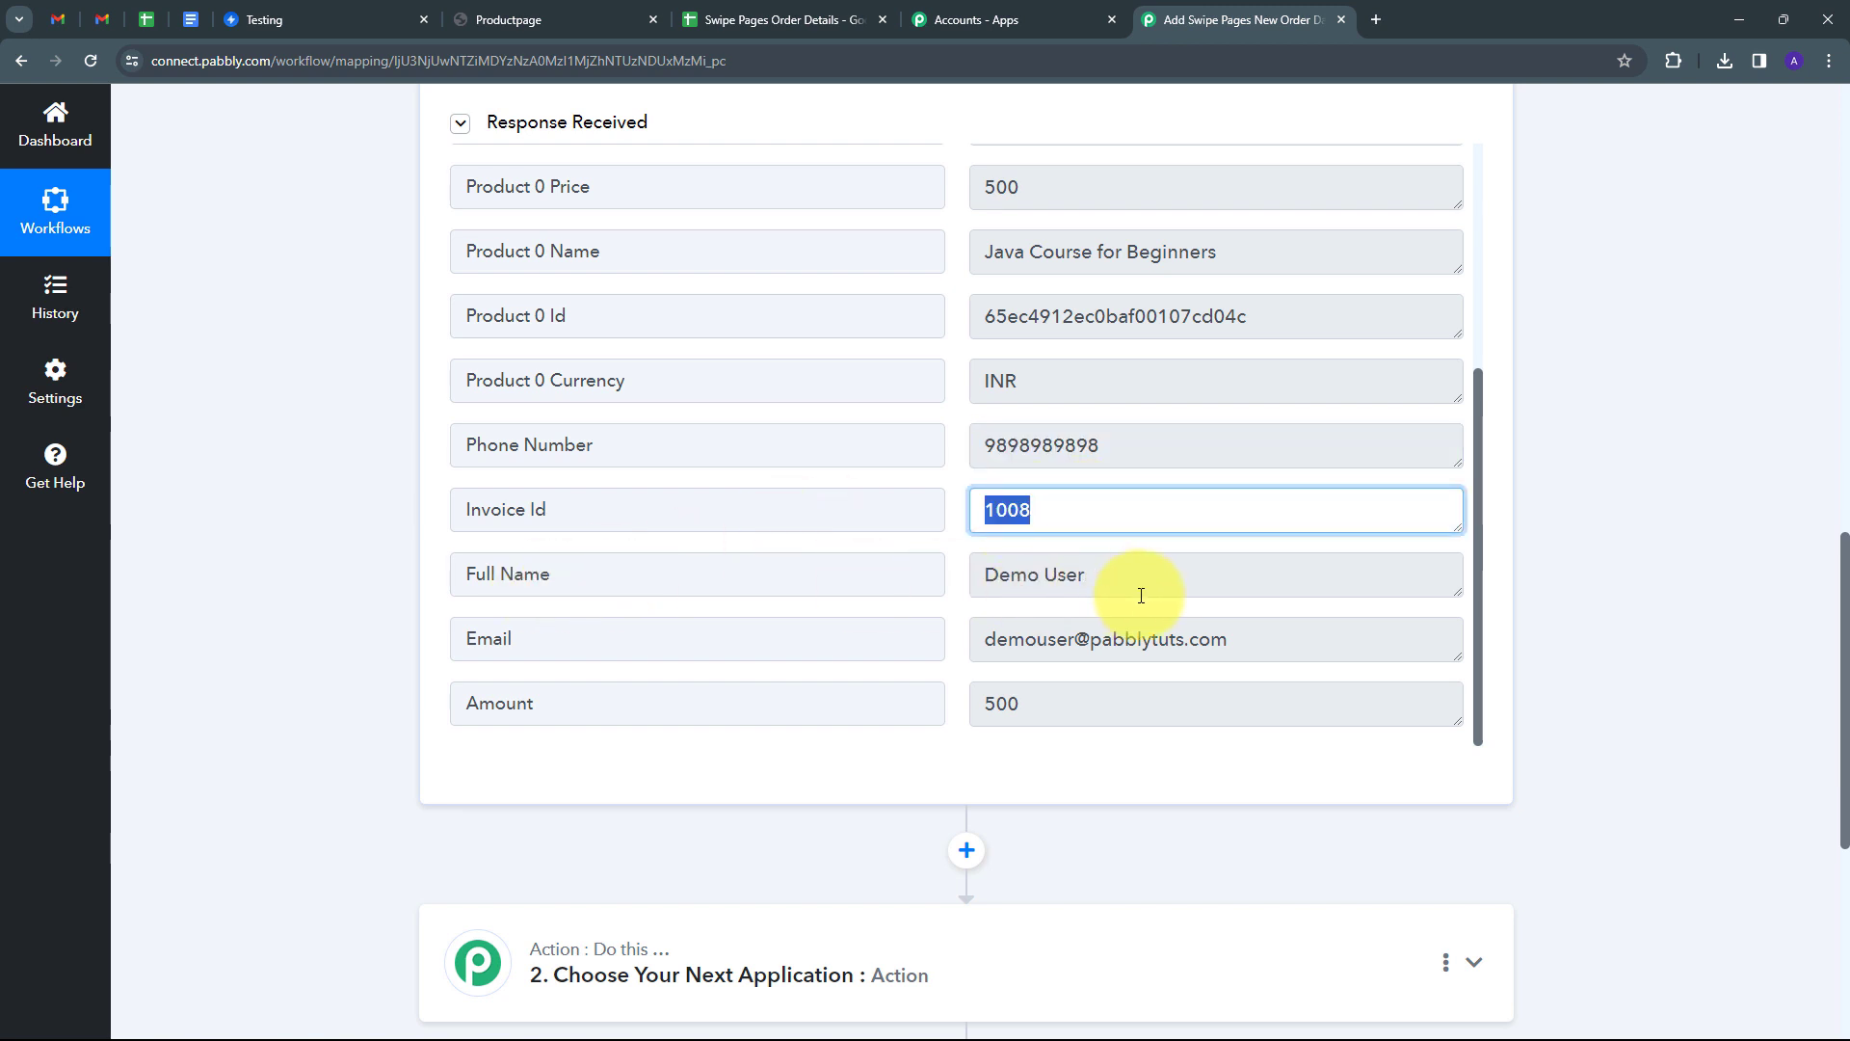
drag(1152, 576, 911, 578)
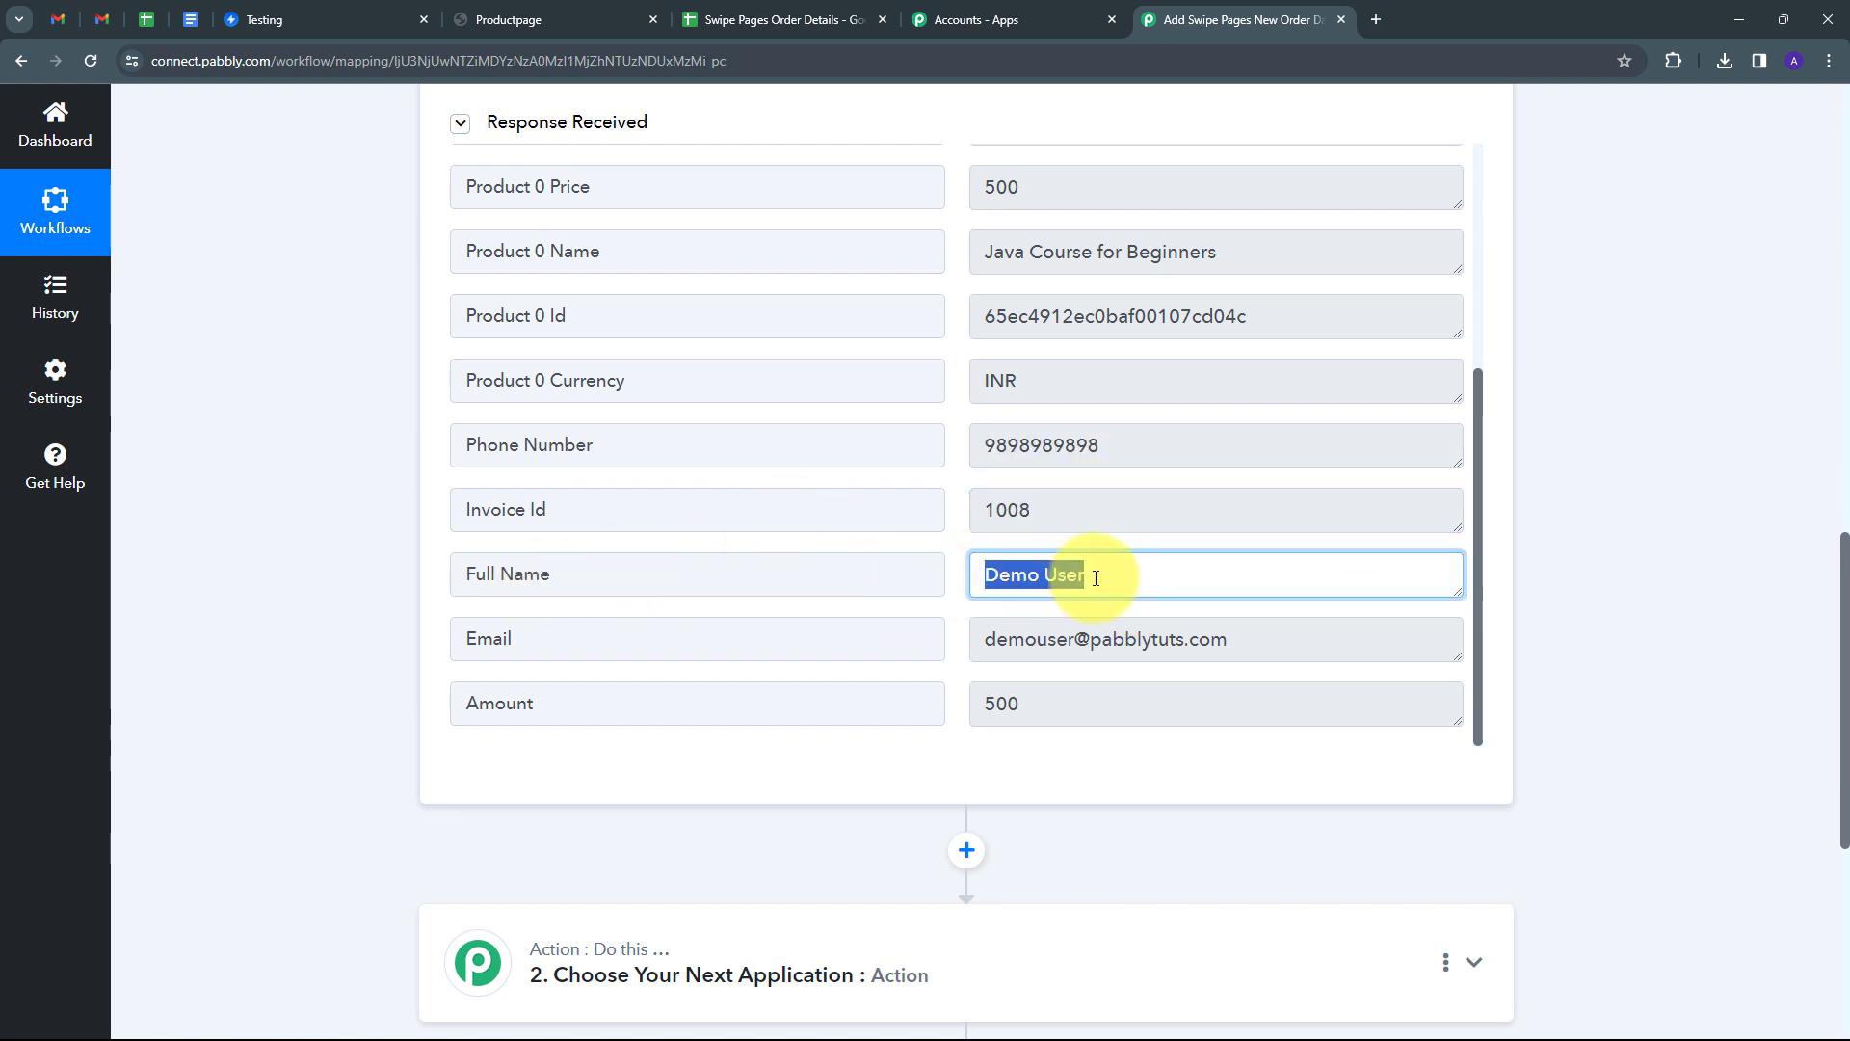
drag(1258, 644, 854, 656)
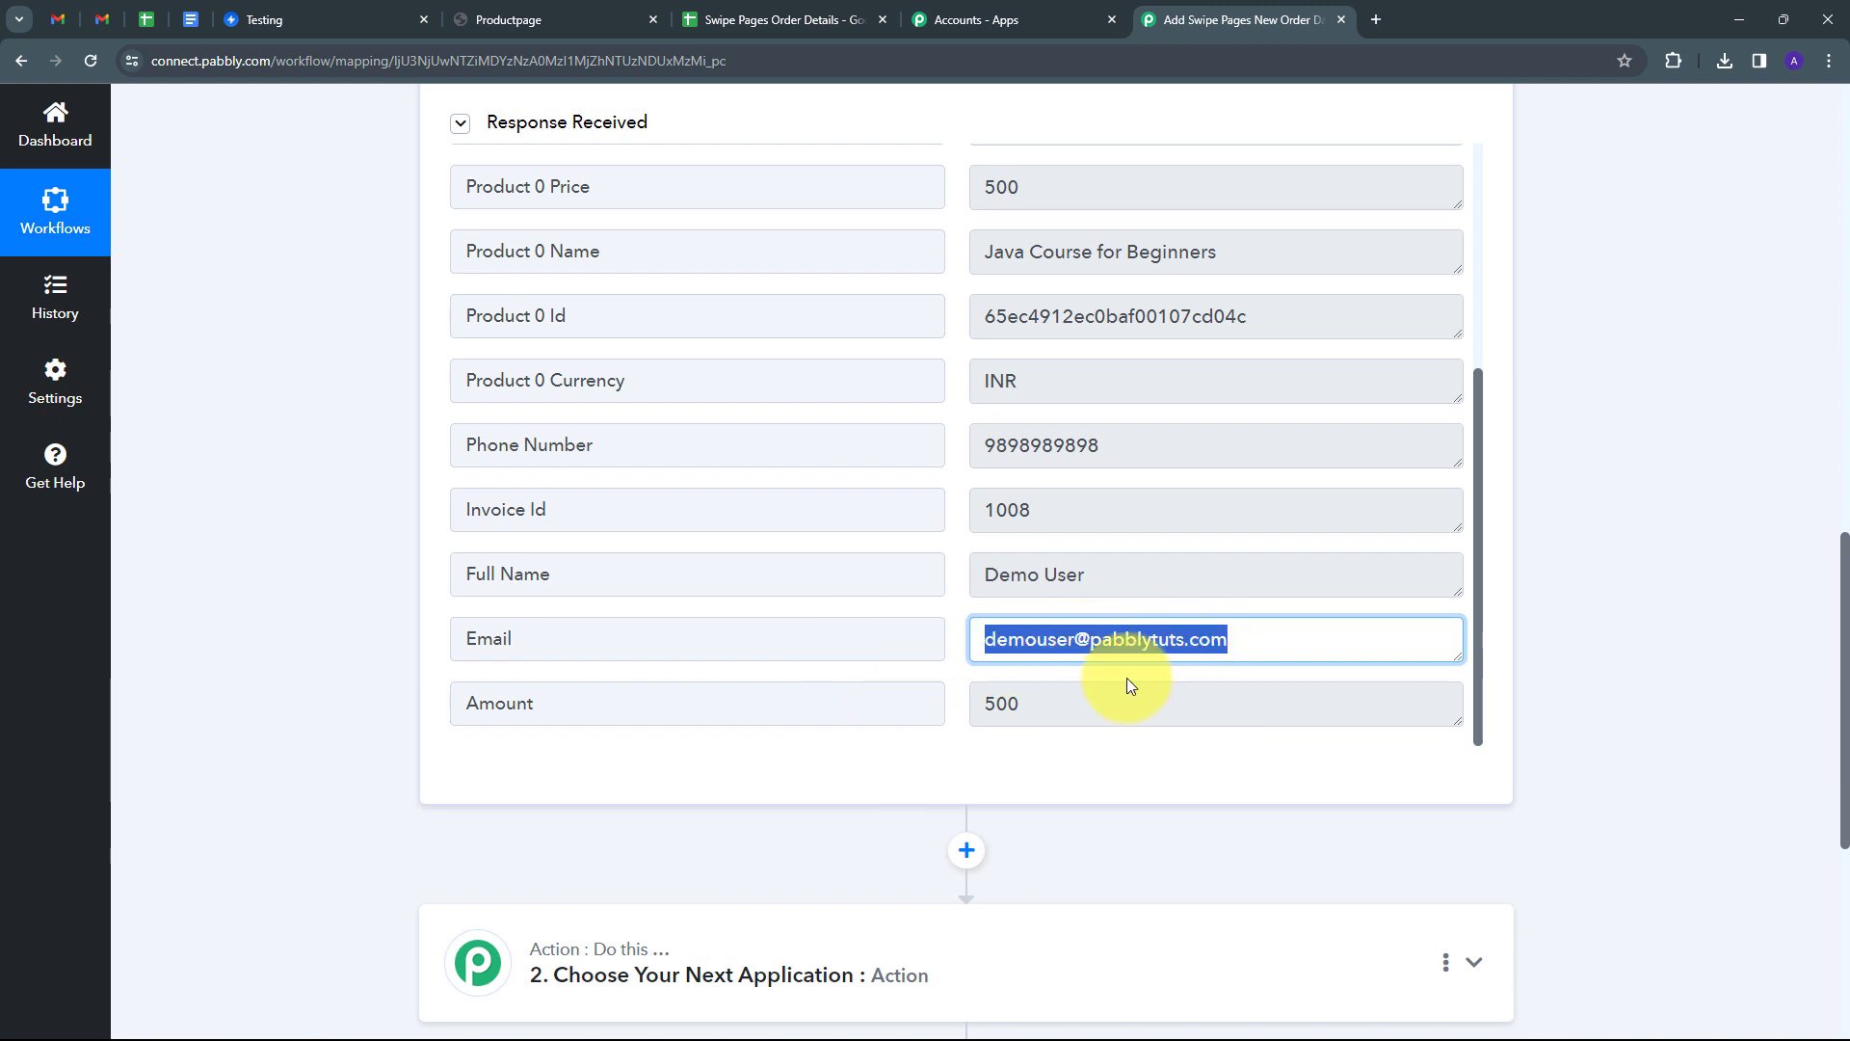
drag(1037, 714, 932, 712)
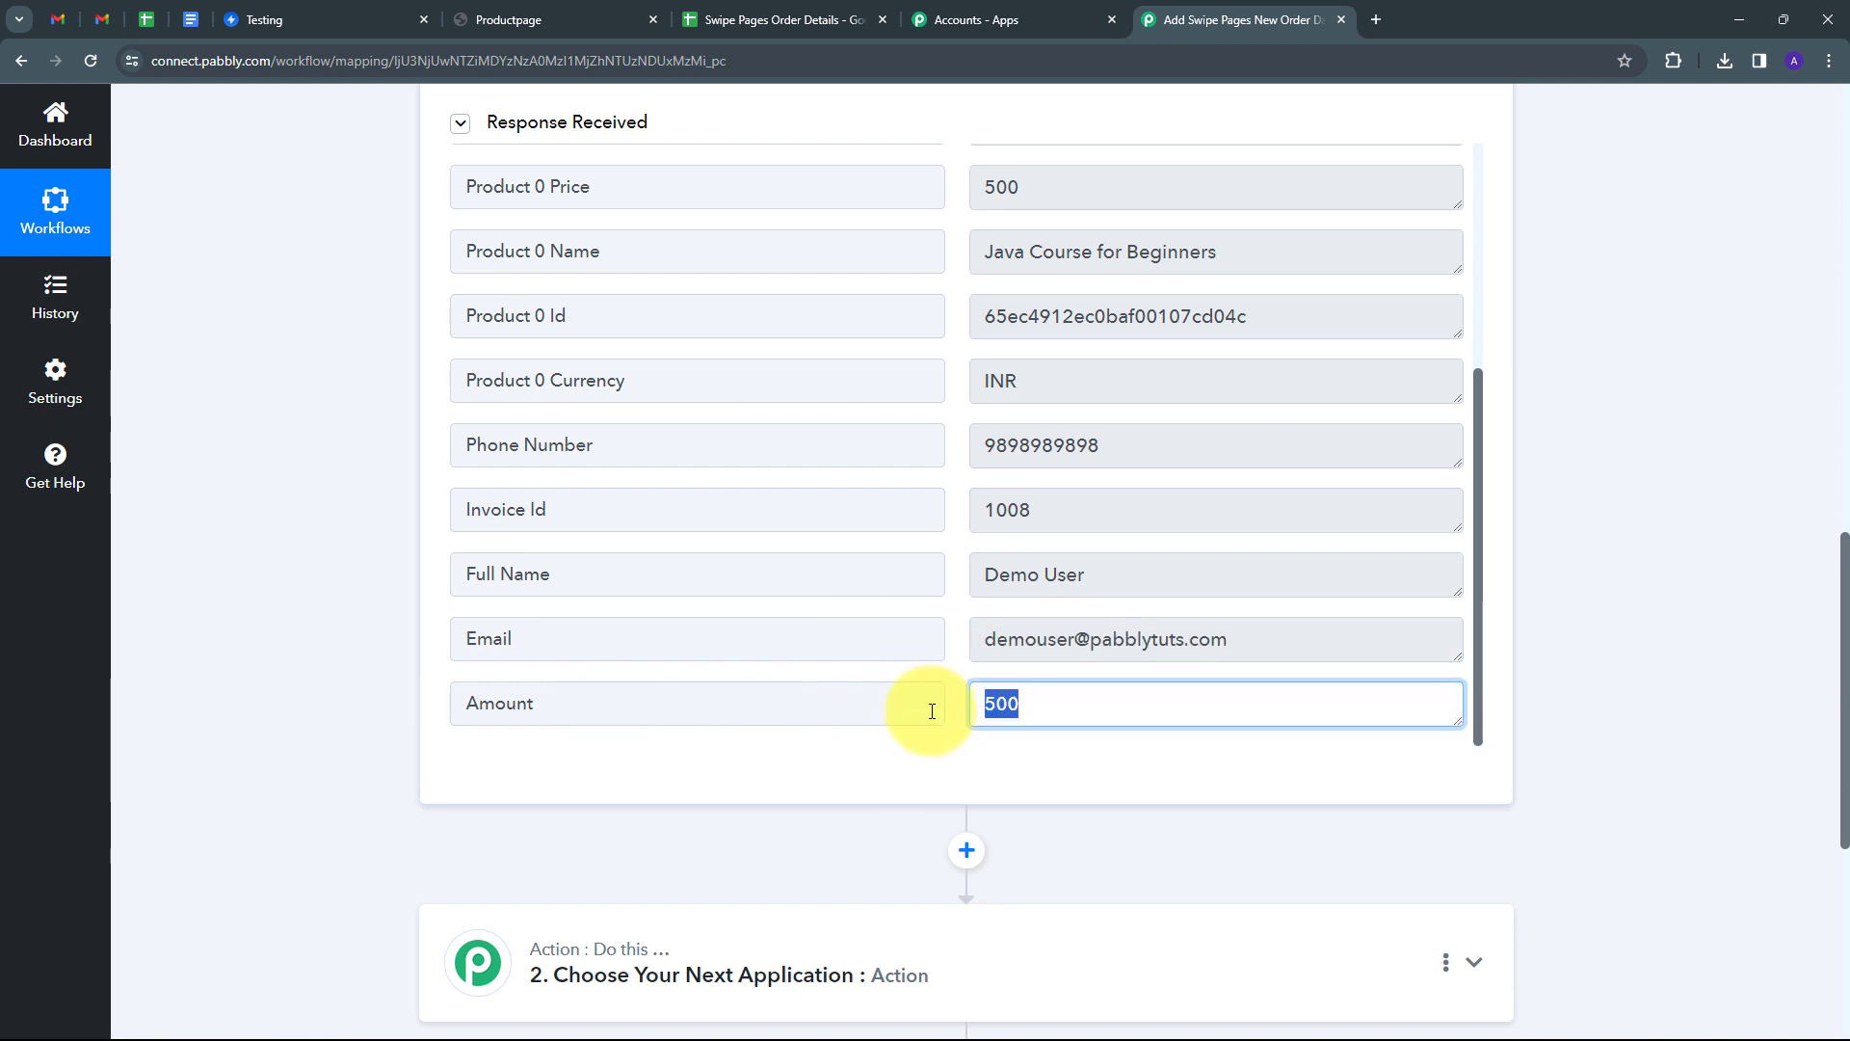
scroll(968, 661, up, 4)
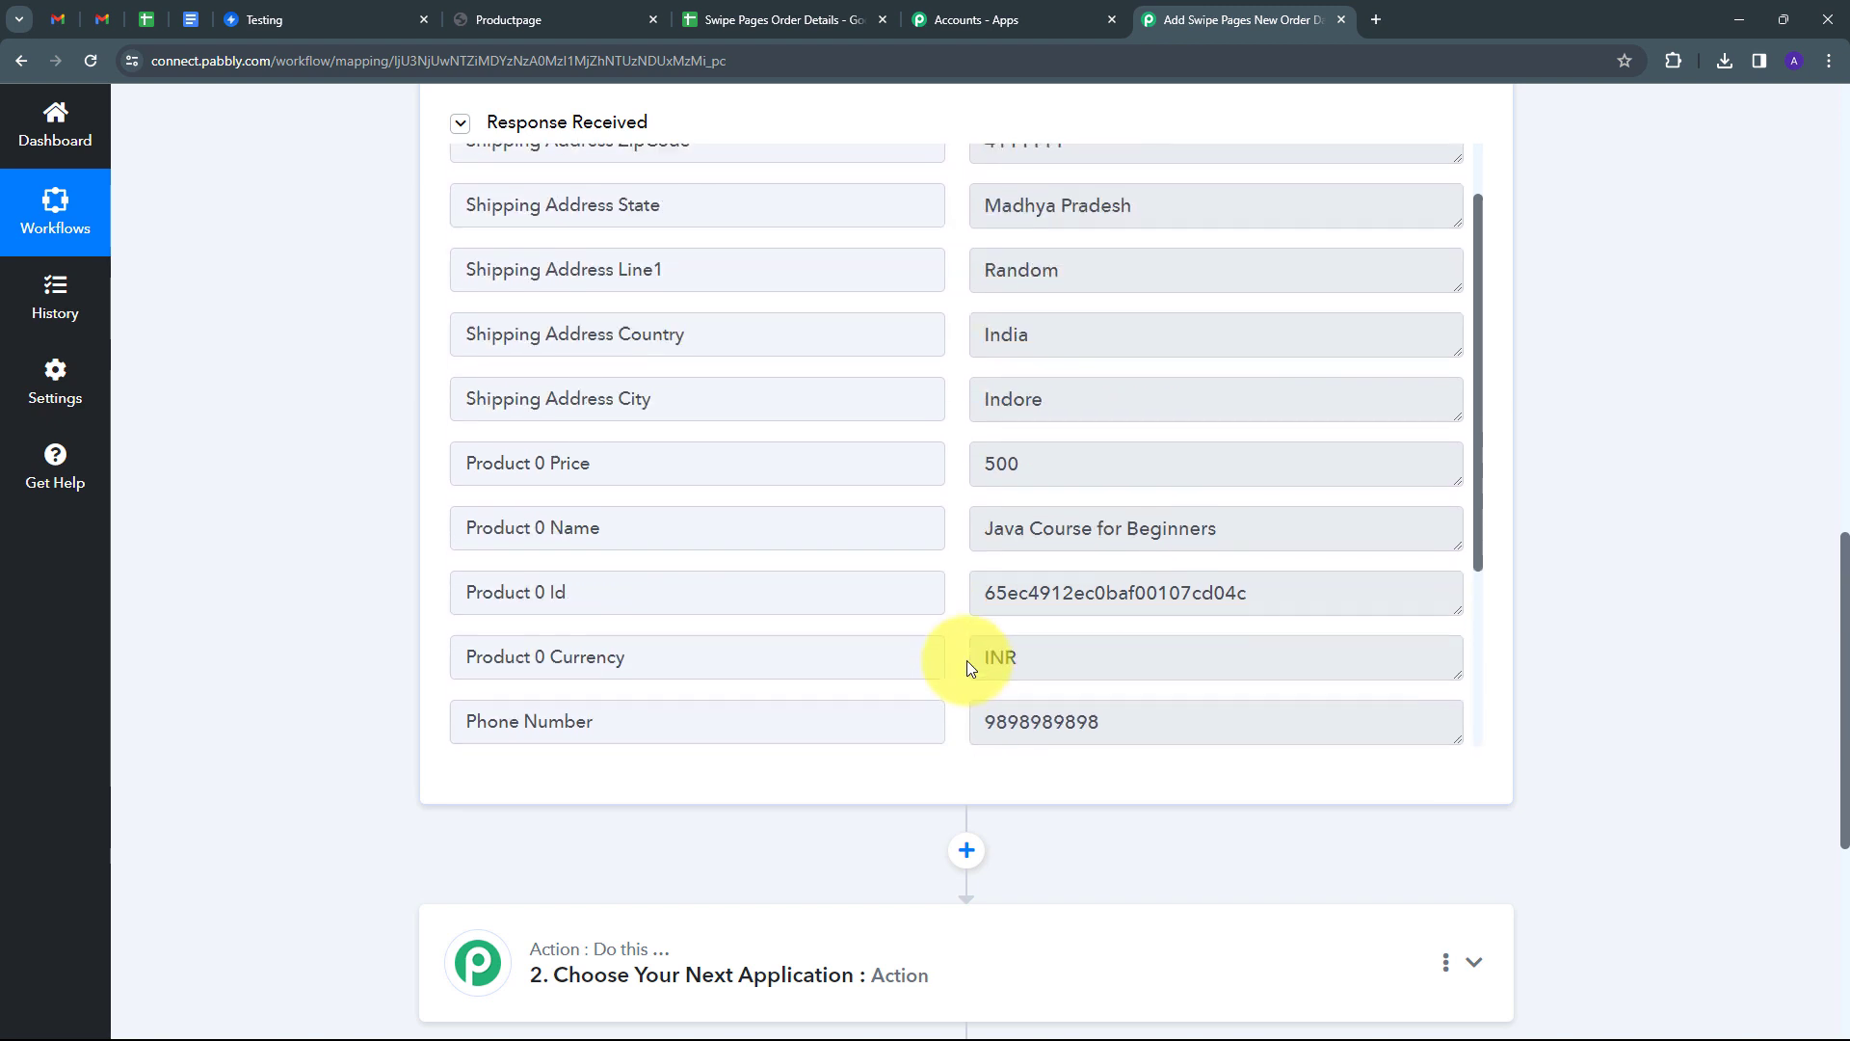
scroll(927, 600, down, 5)
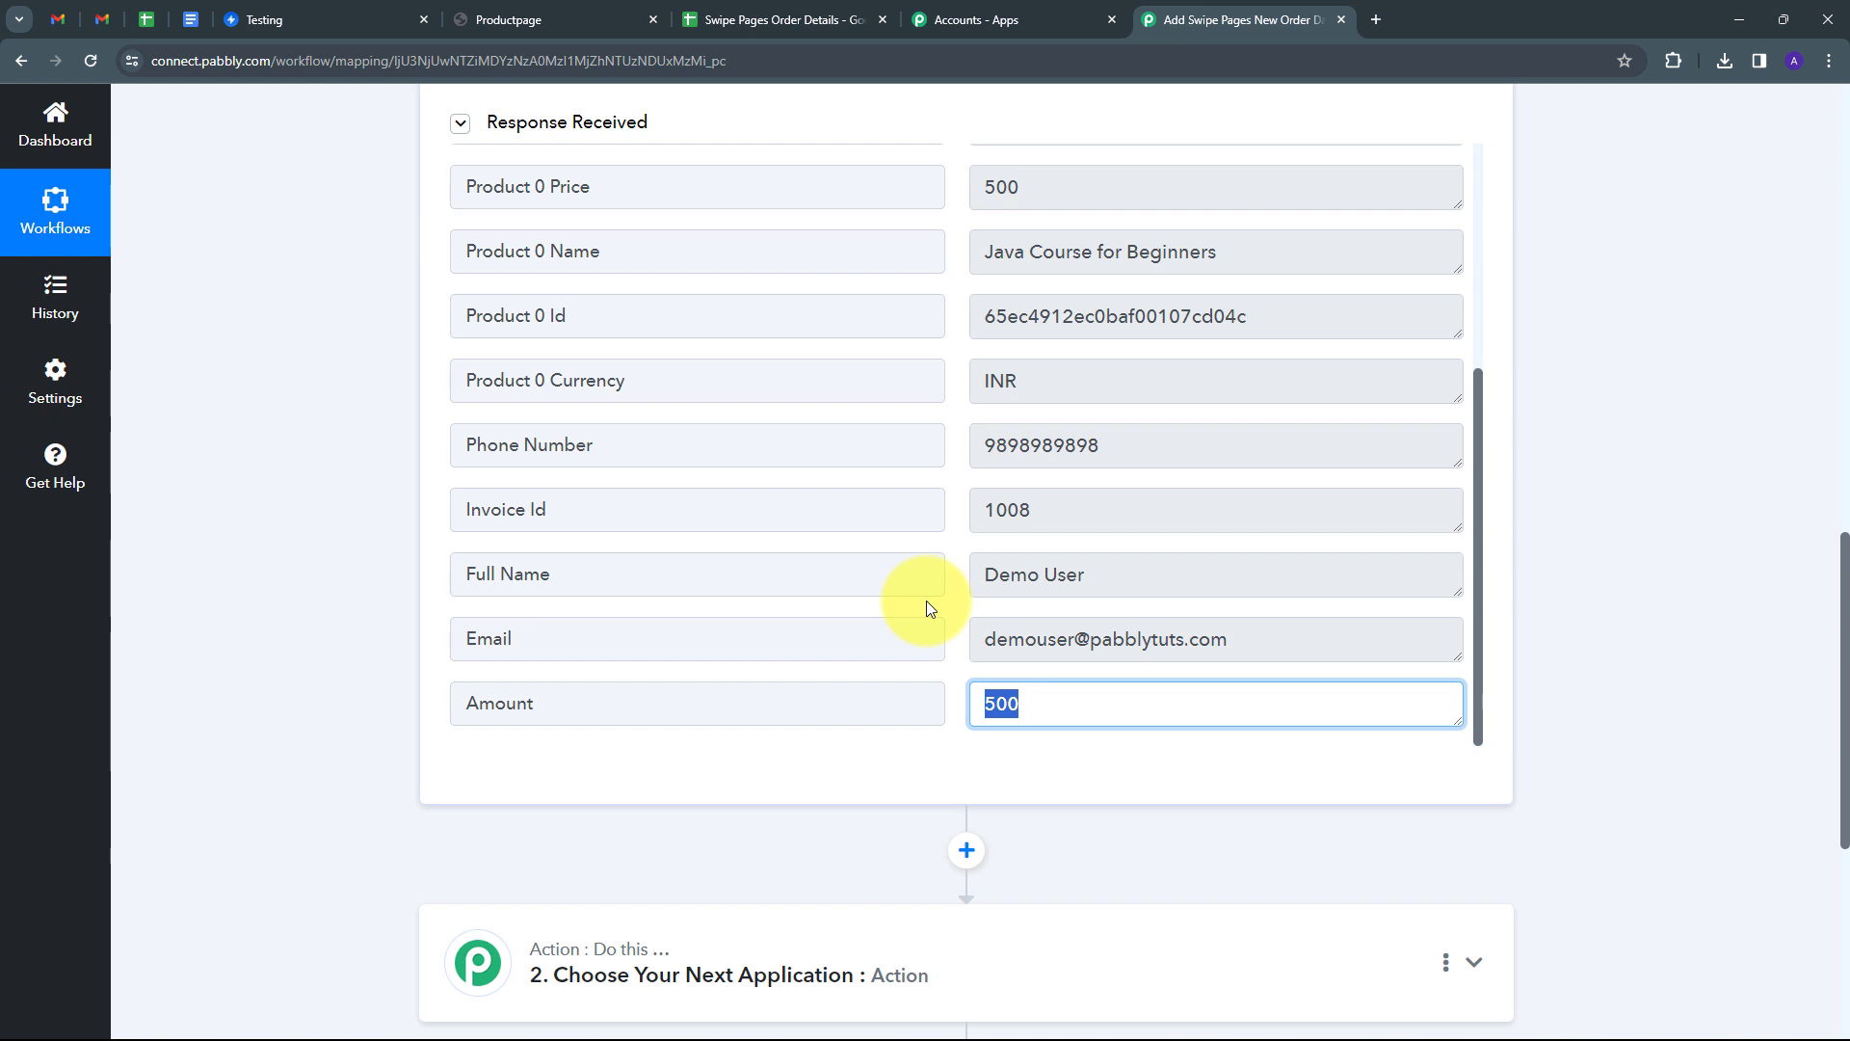
scroll(1067, 578, up, 4)
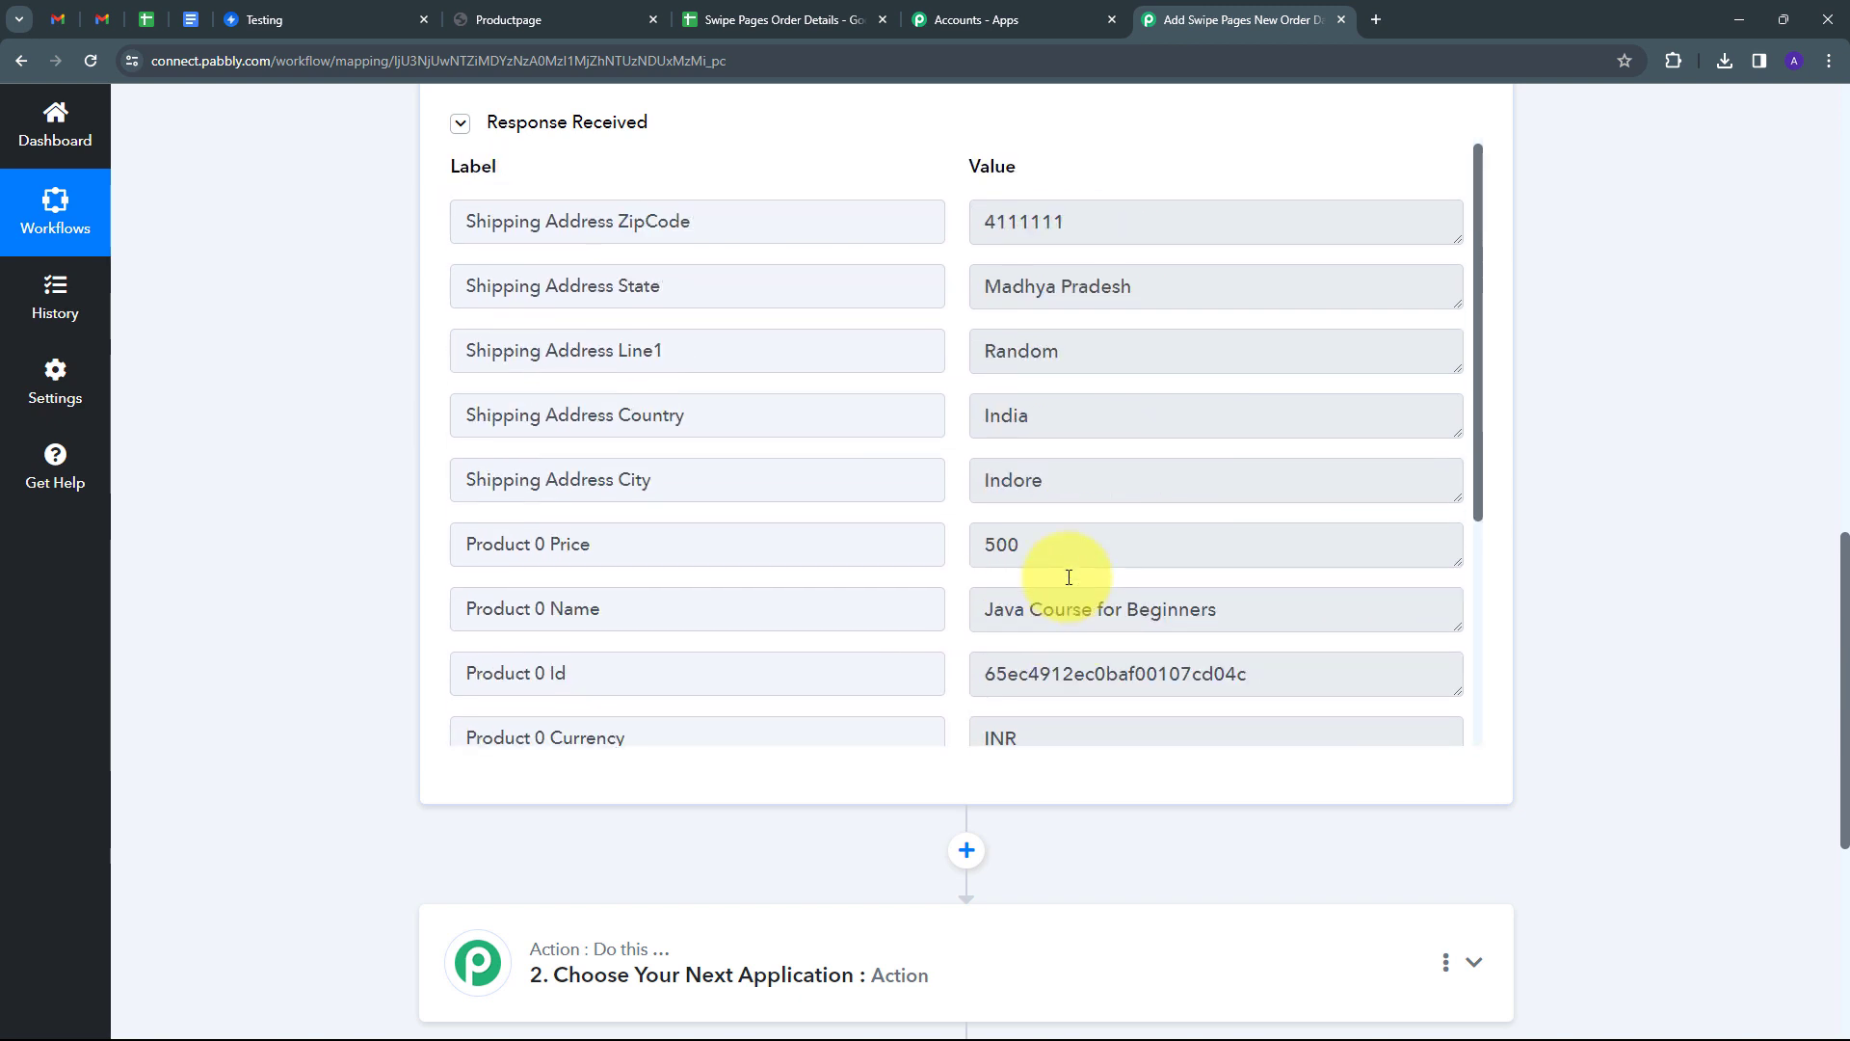
scroll(1069, 577, down, 3)
scroll(1069, 578, down, 1)
scroll(1601, 534, down, 4)
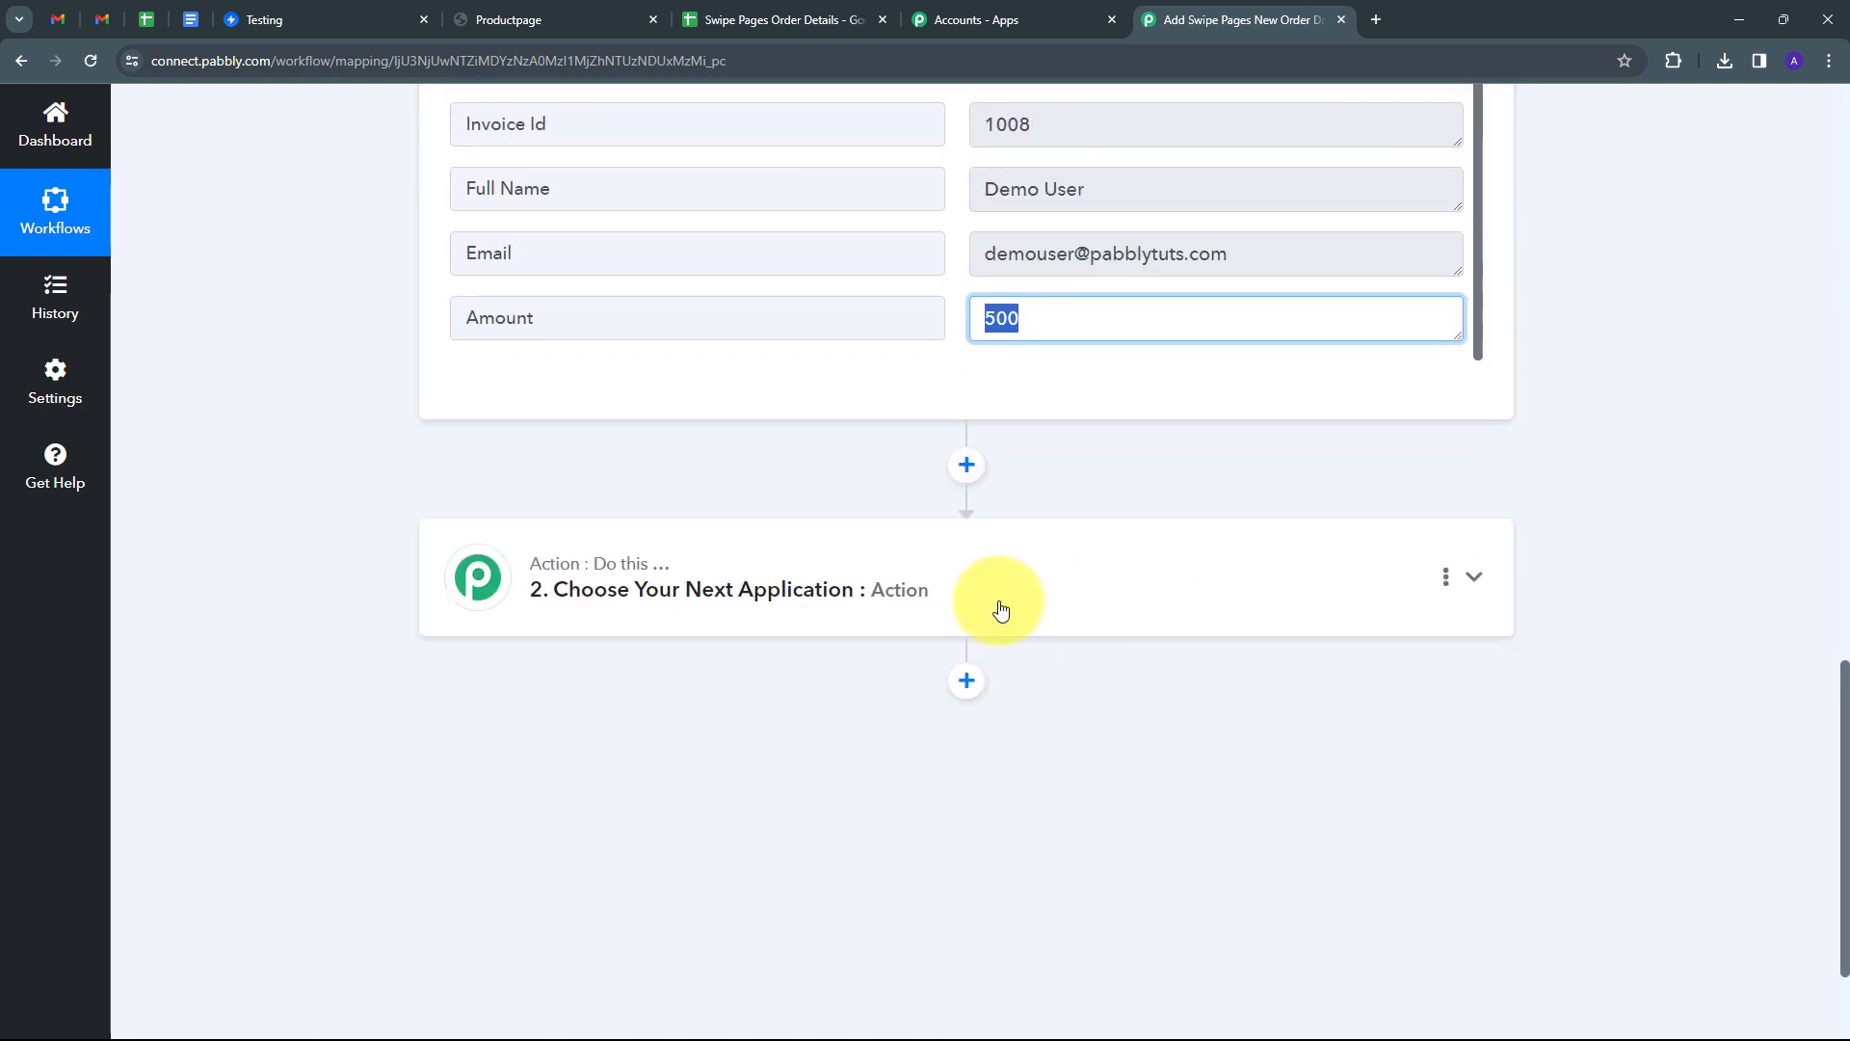
Set the second step's app to Google Sheets with the Add New Row action event.
click(1159, 579)
click(623, 486)
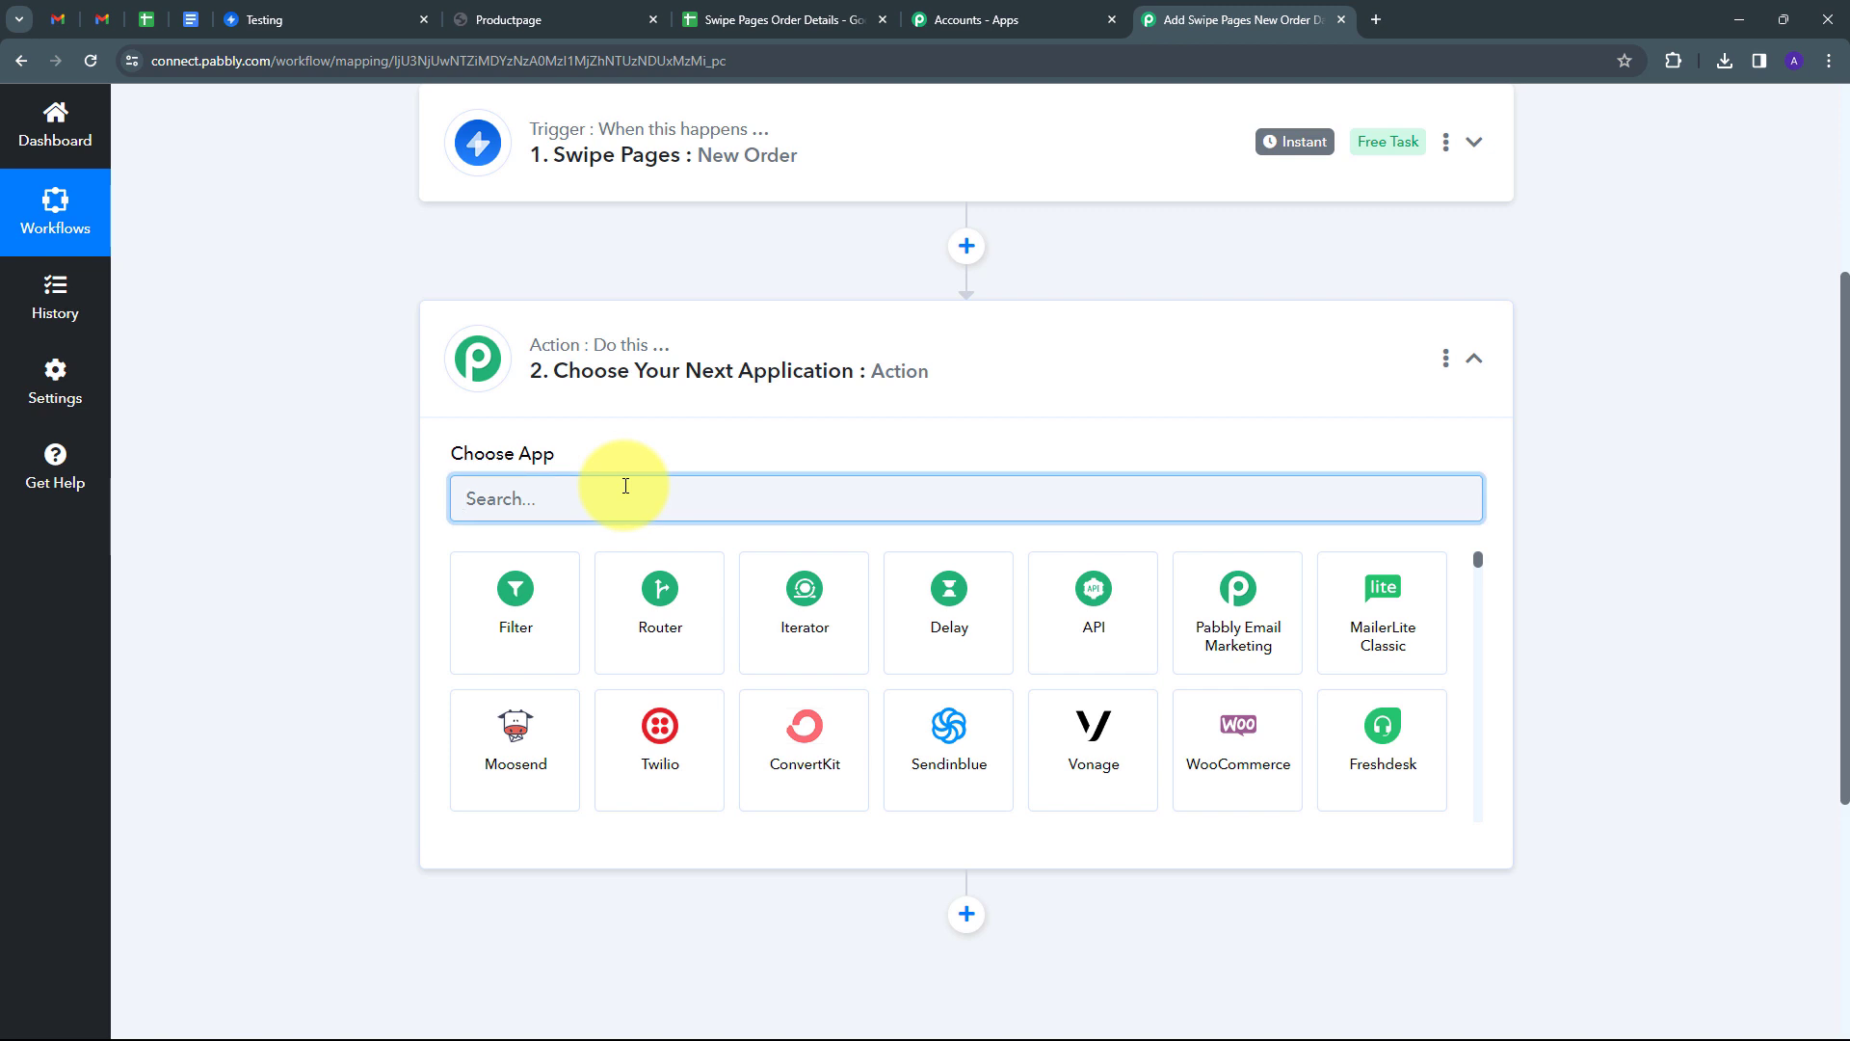
text(Google)
scroll(661, 578, up, 1)
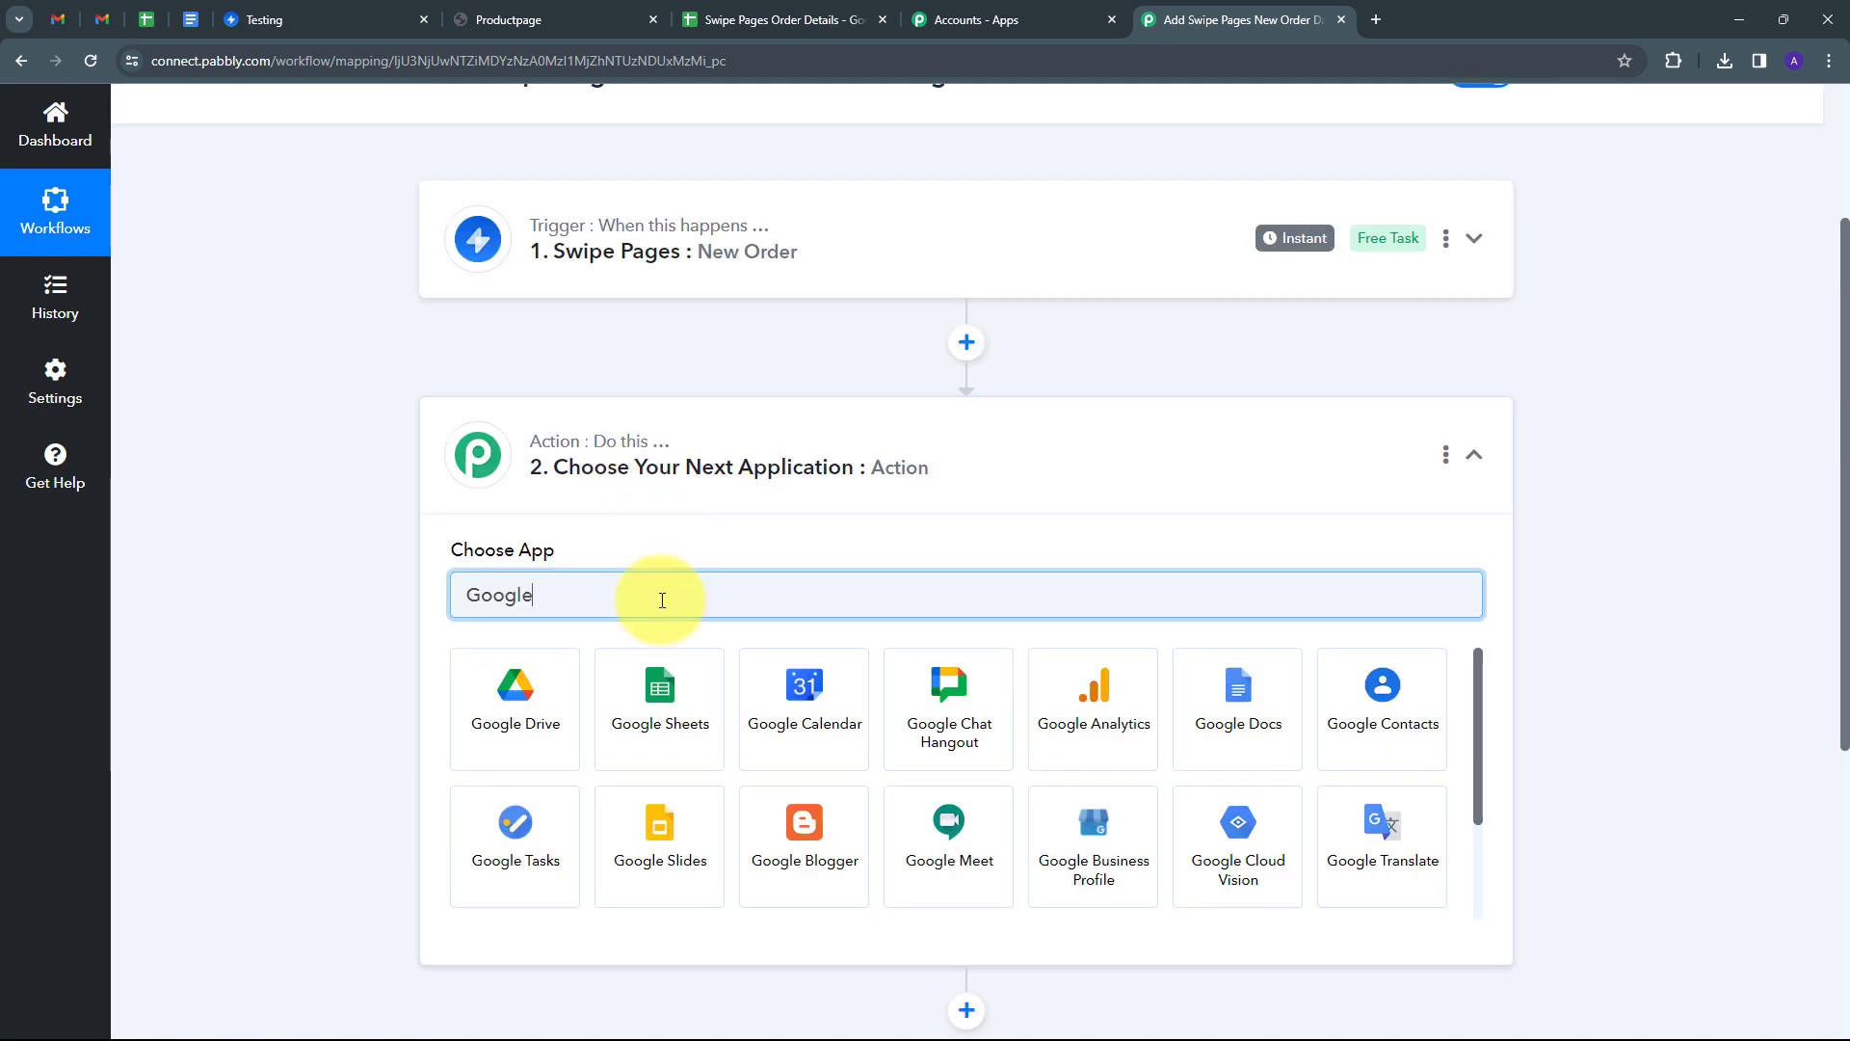
click(637, 698)
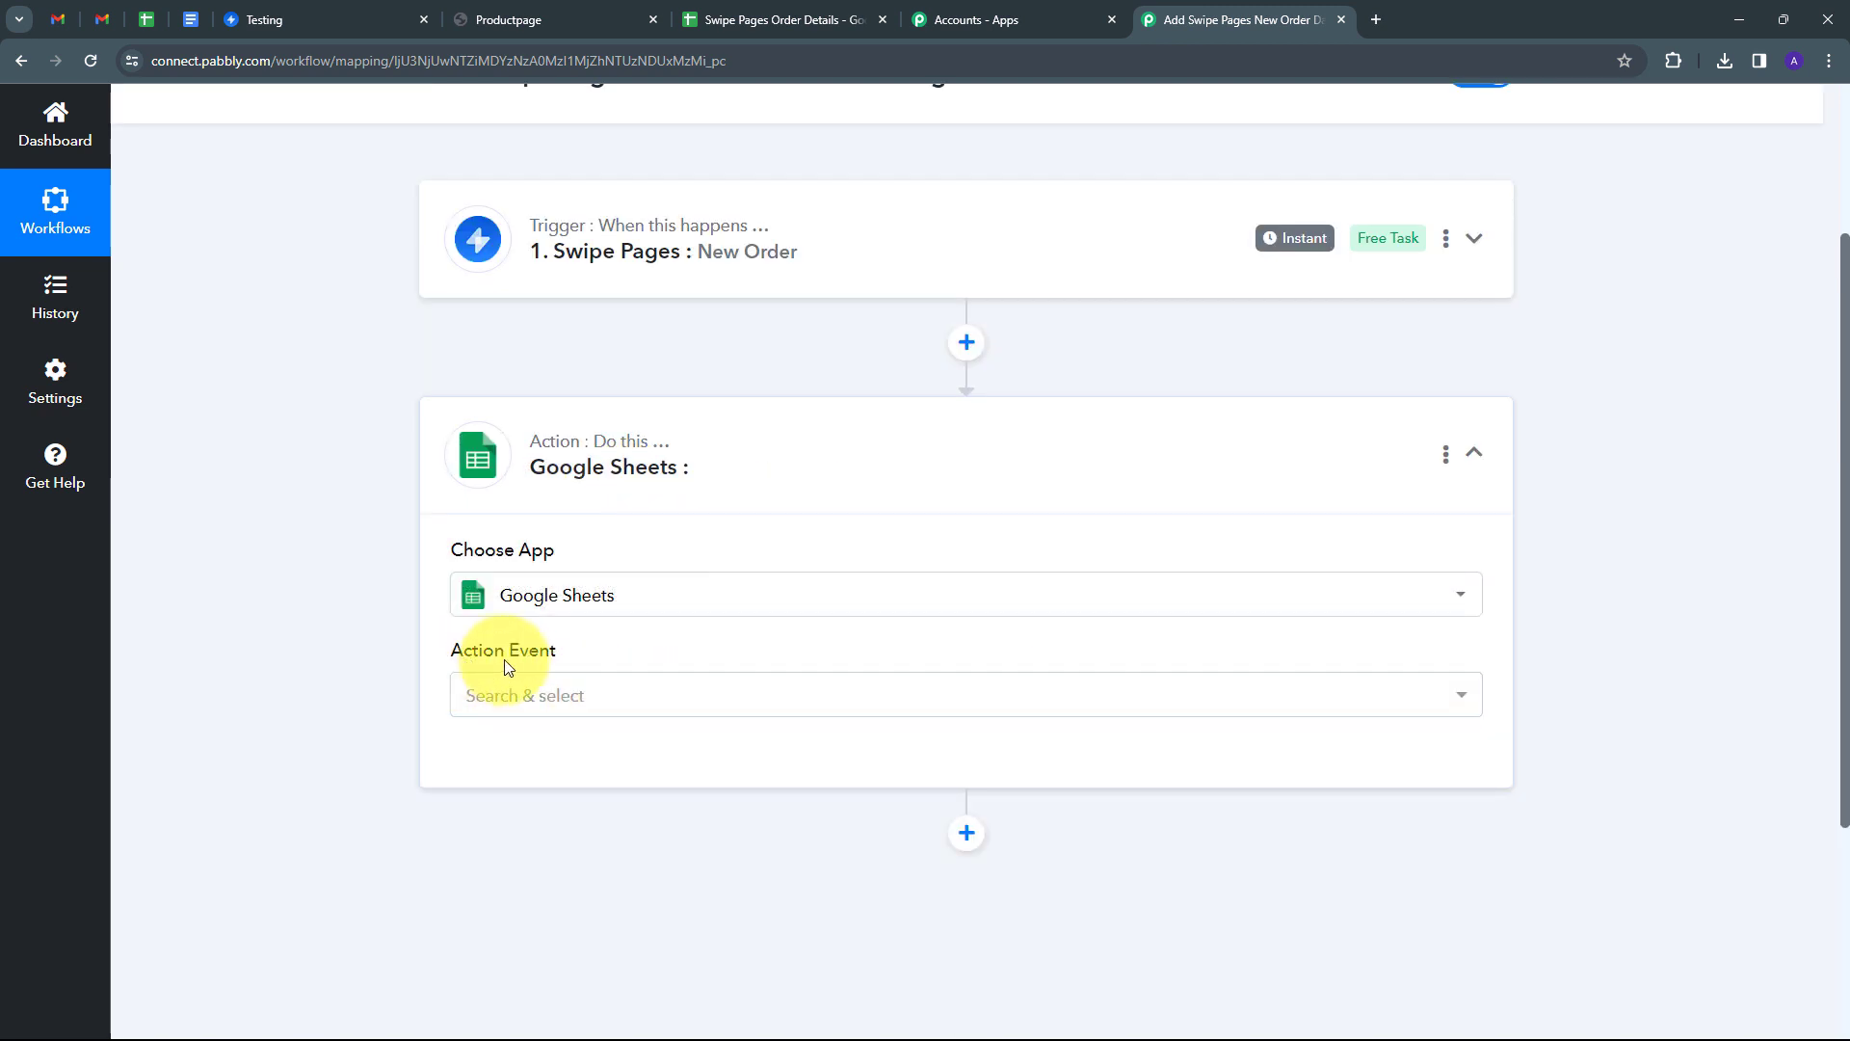
click(930, 701)
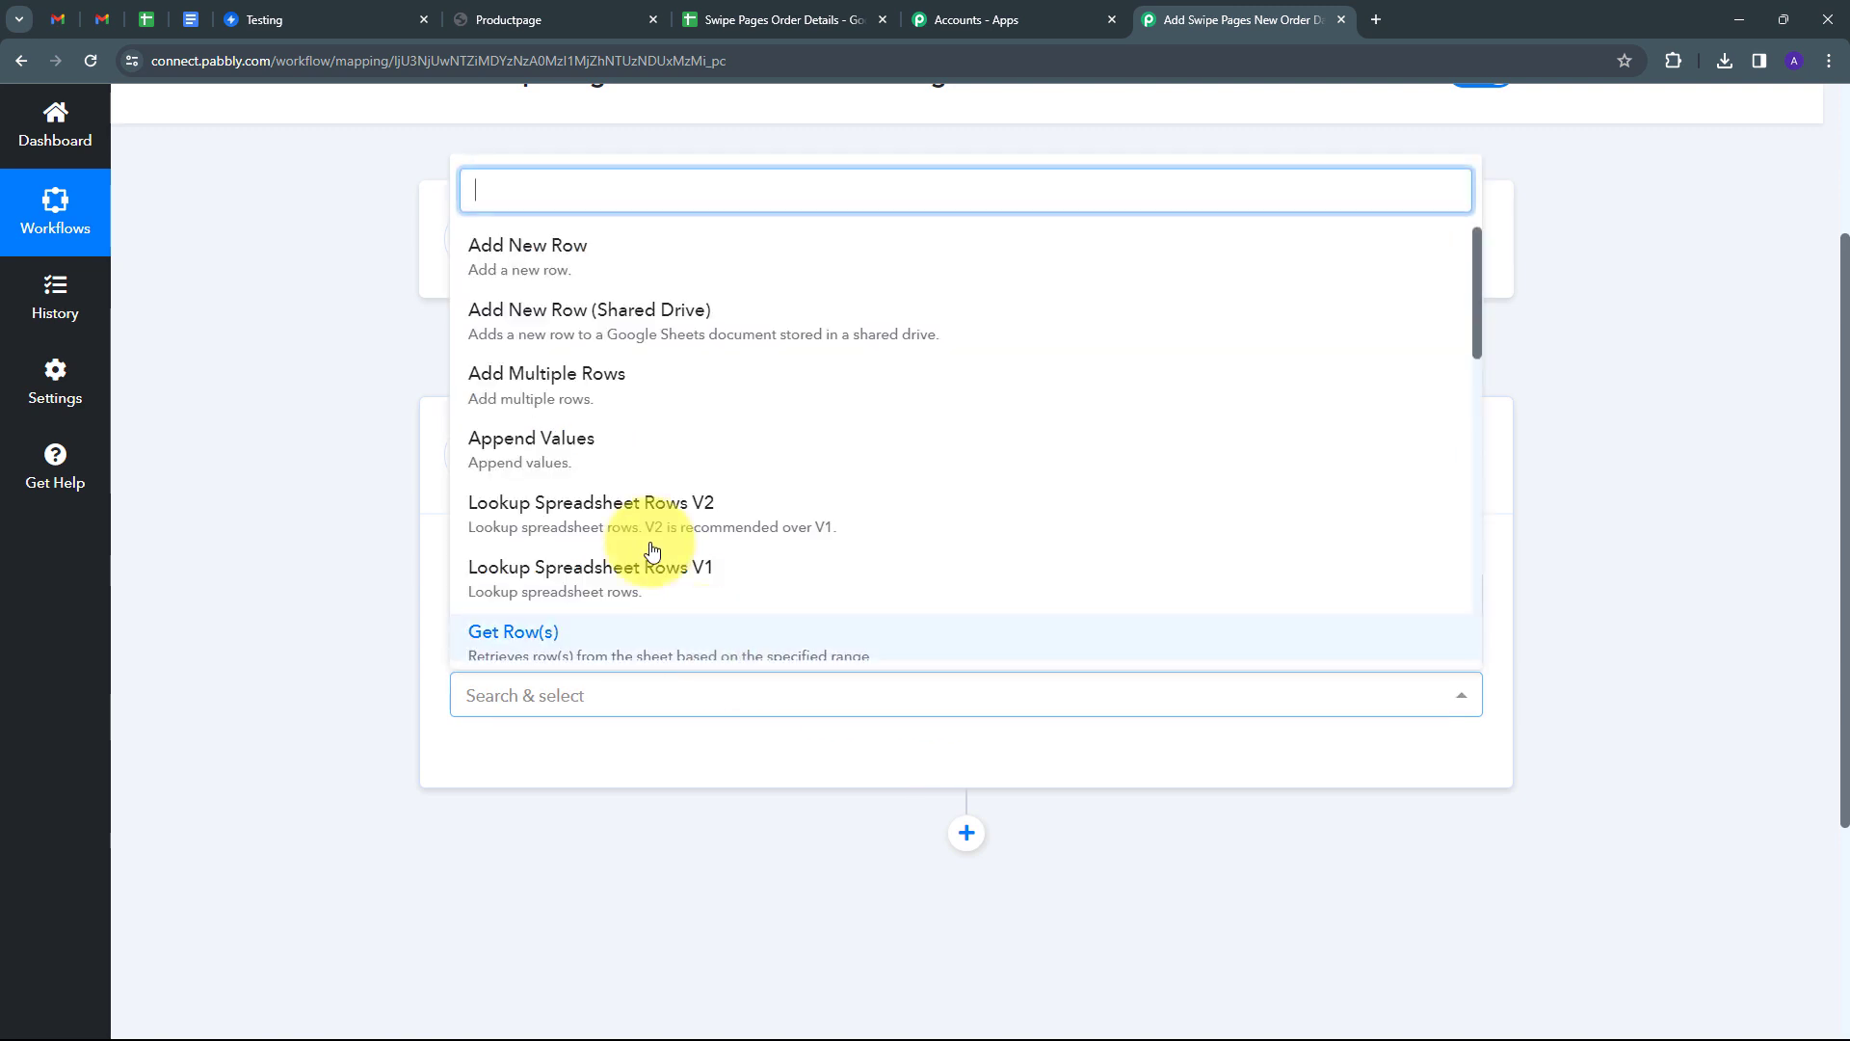
click(570, 279)
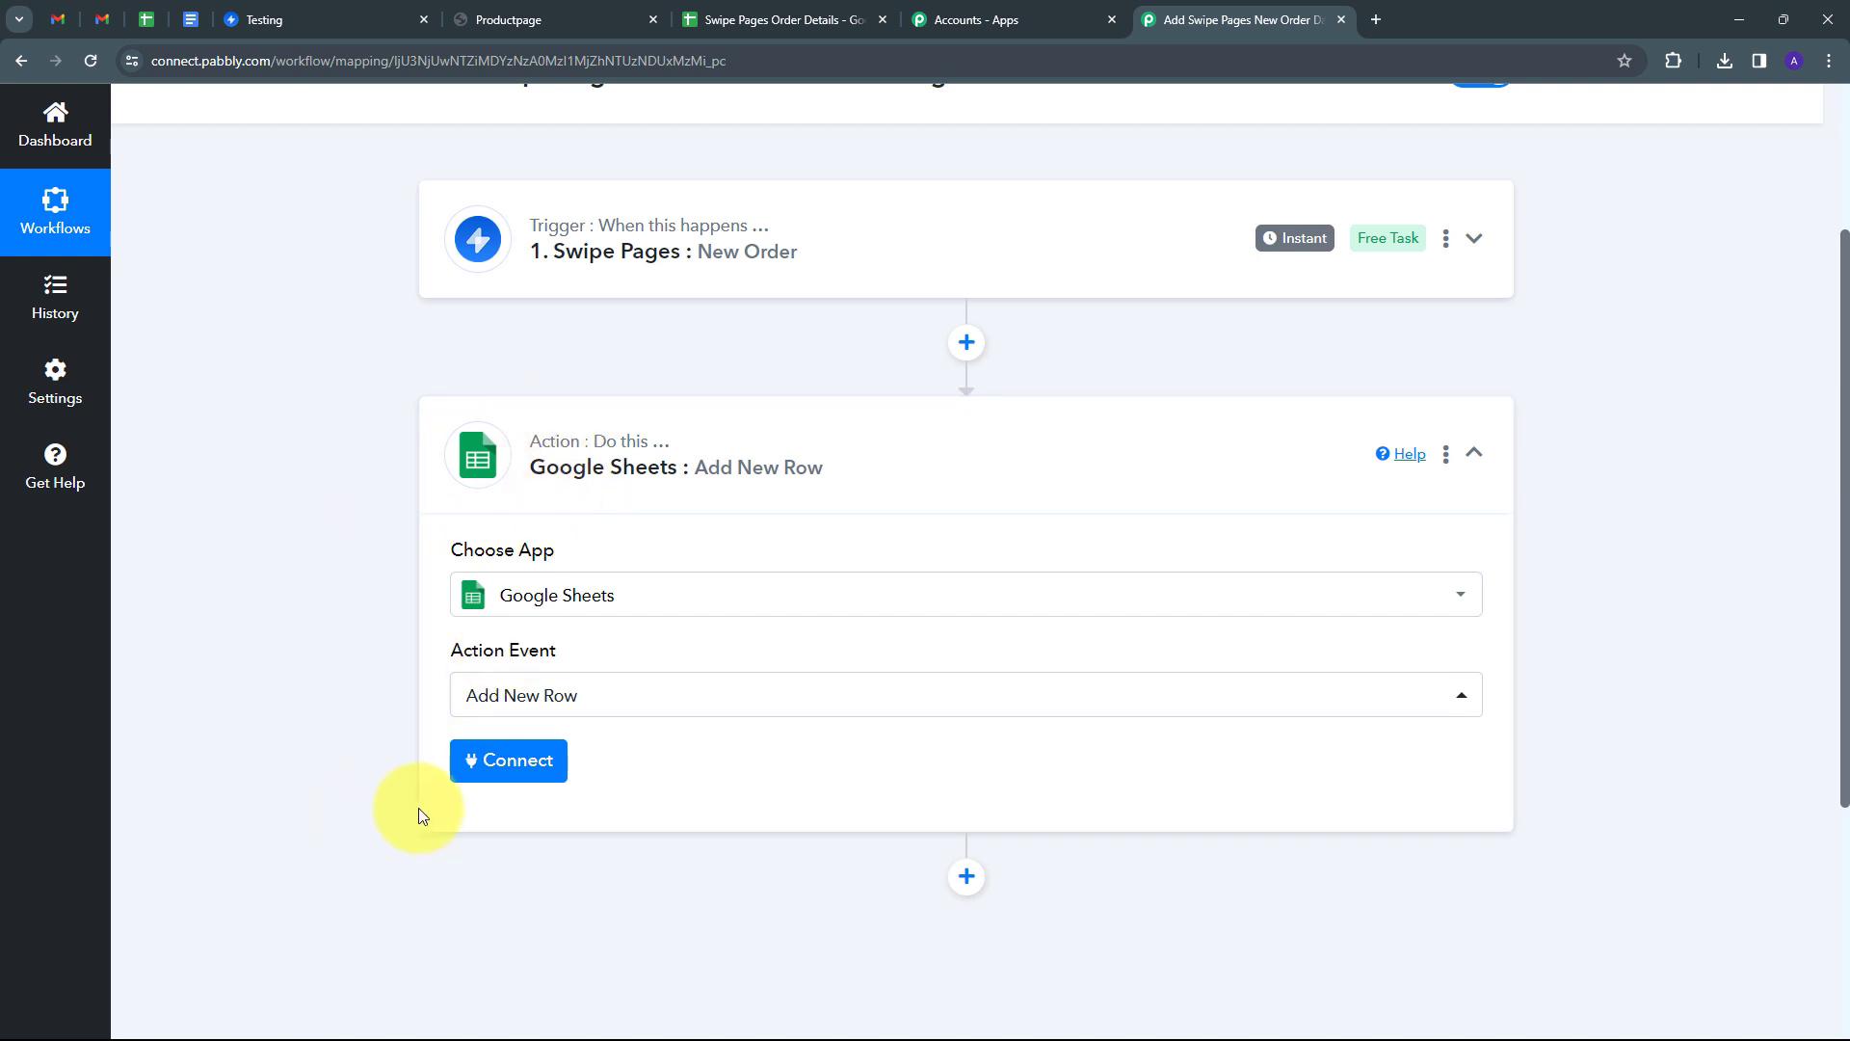
Add a new Google Sheets connection by signing in with Google and allowing access.
click(529, 769)
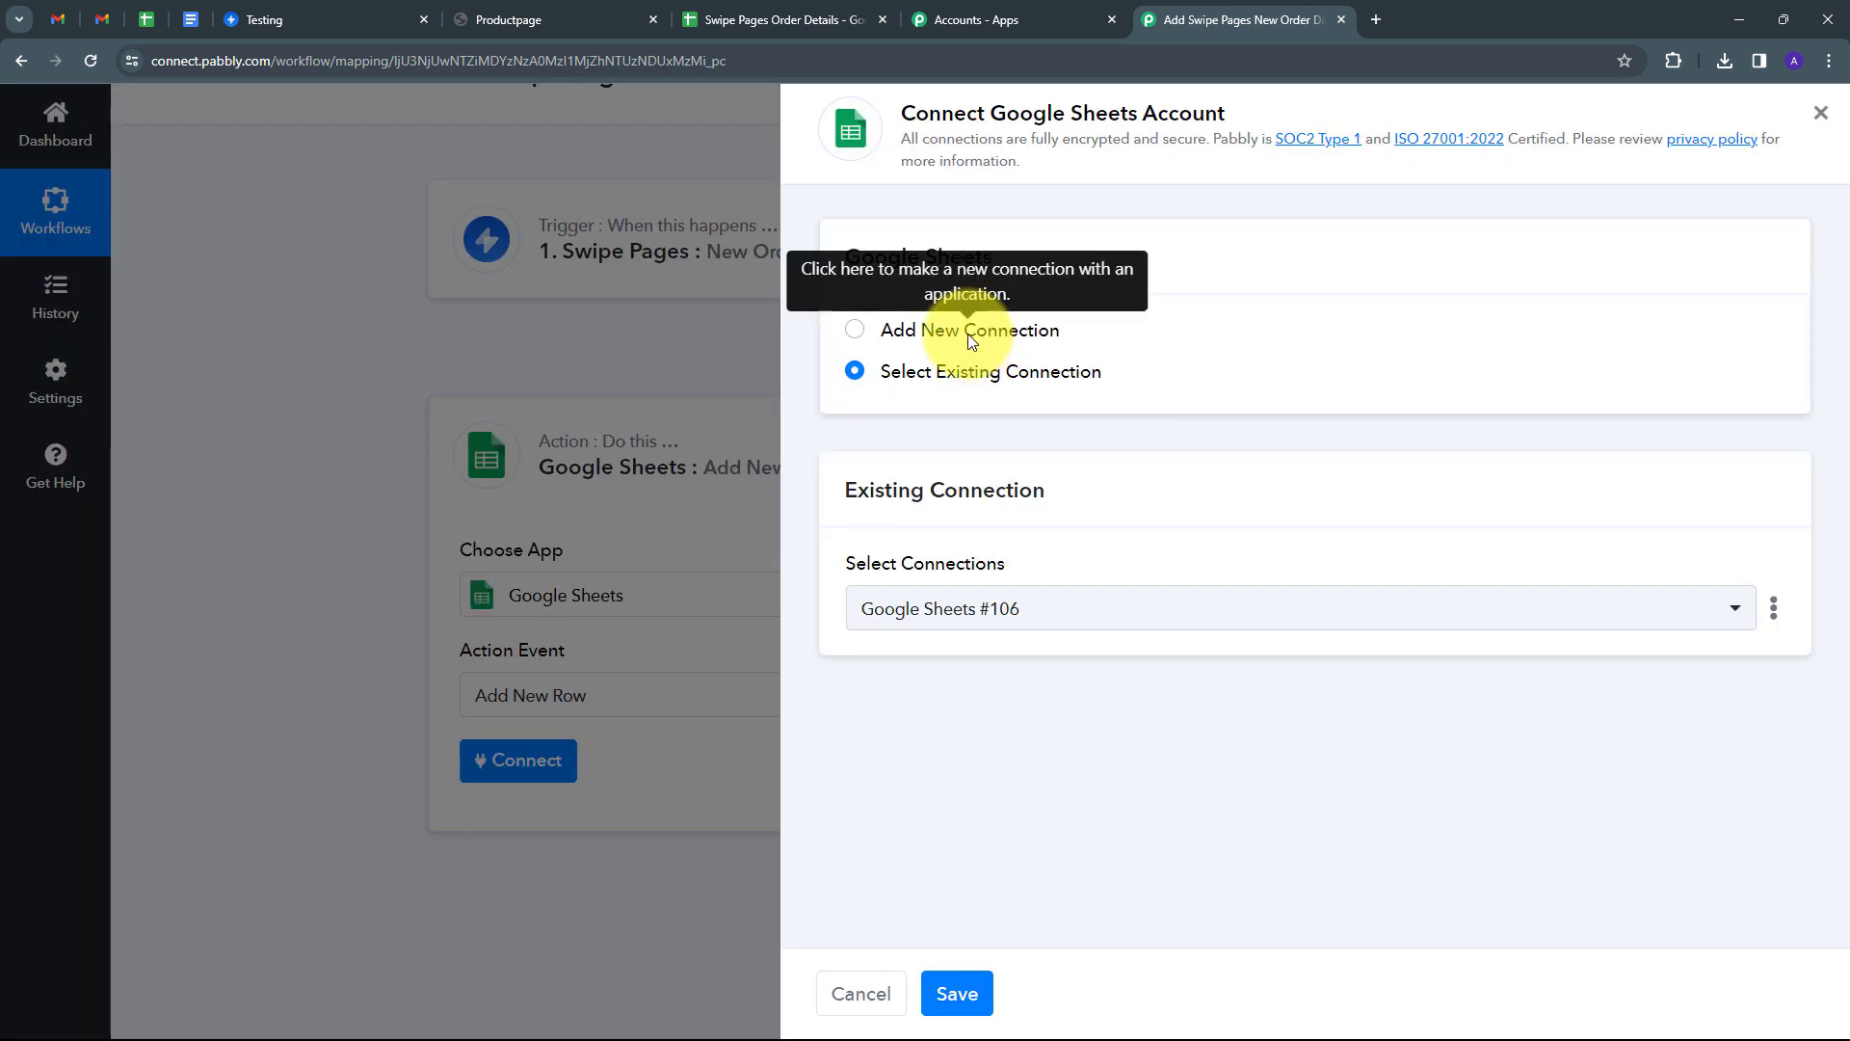
click(967, 333)
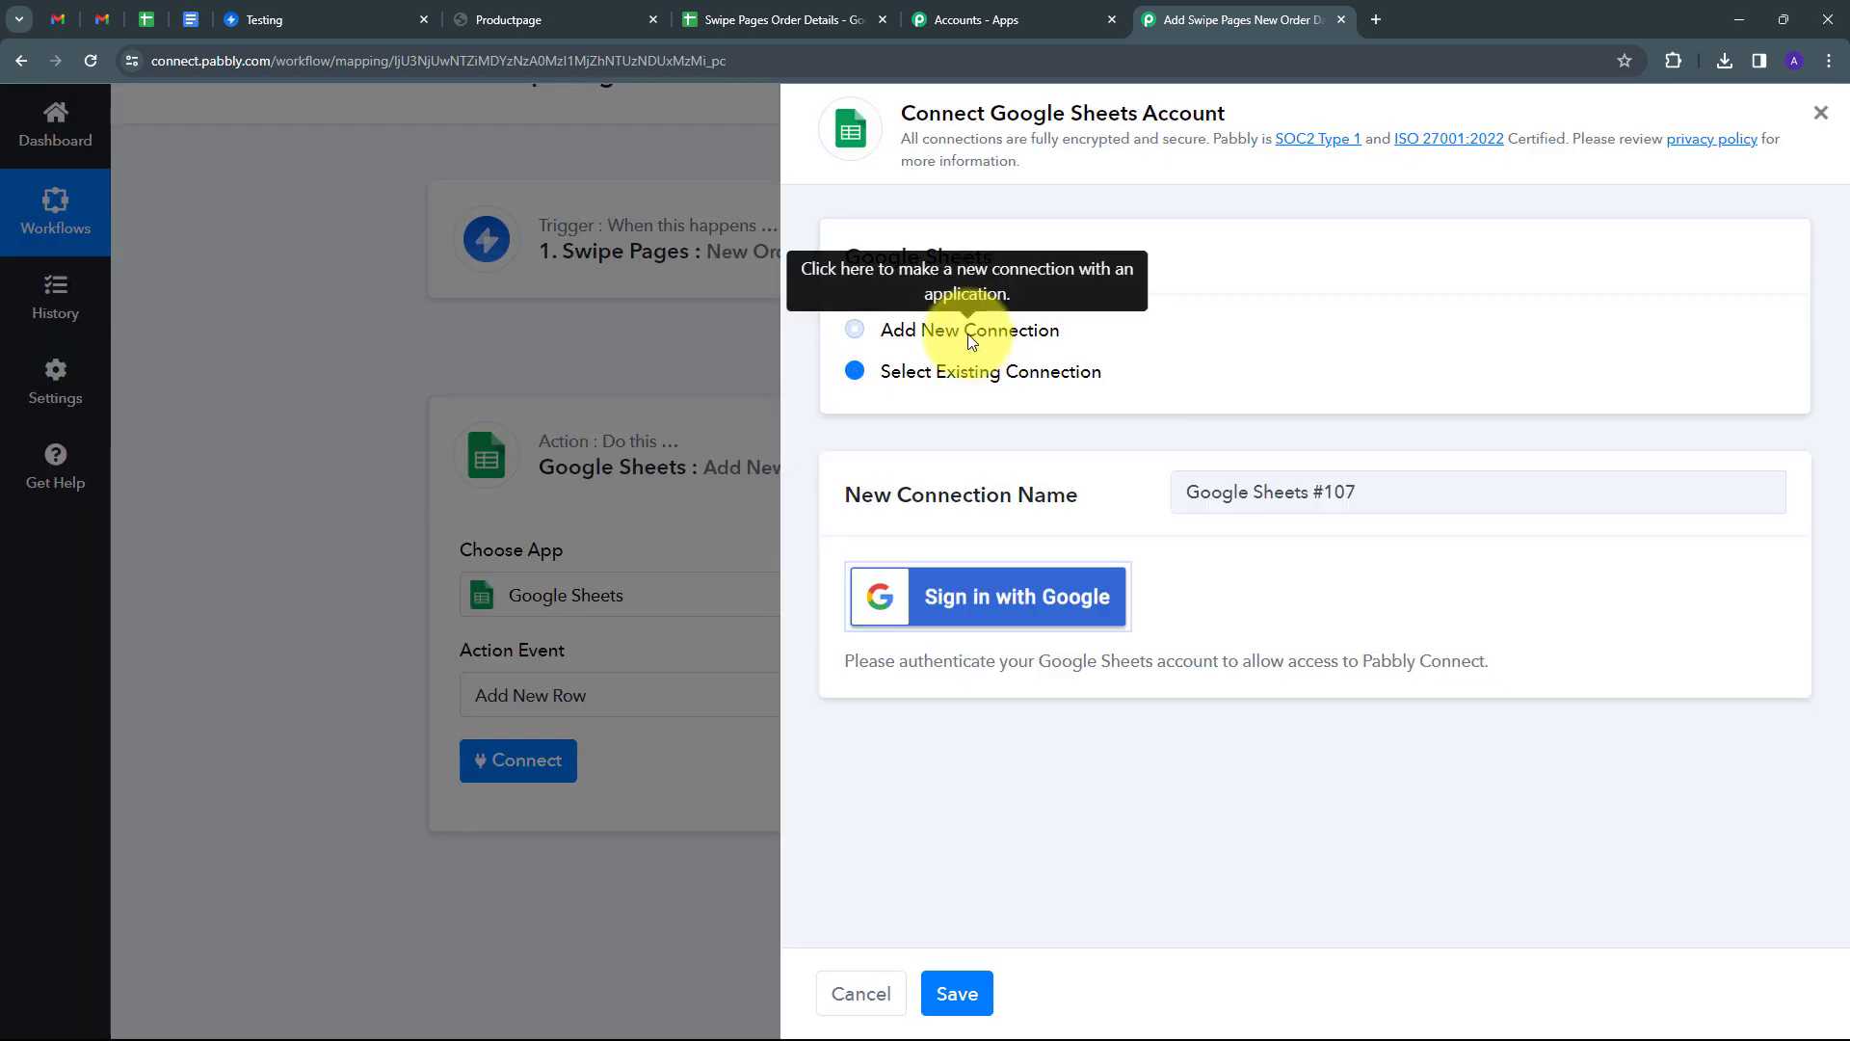
click(1007, 596)
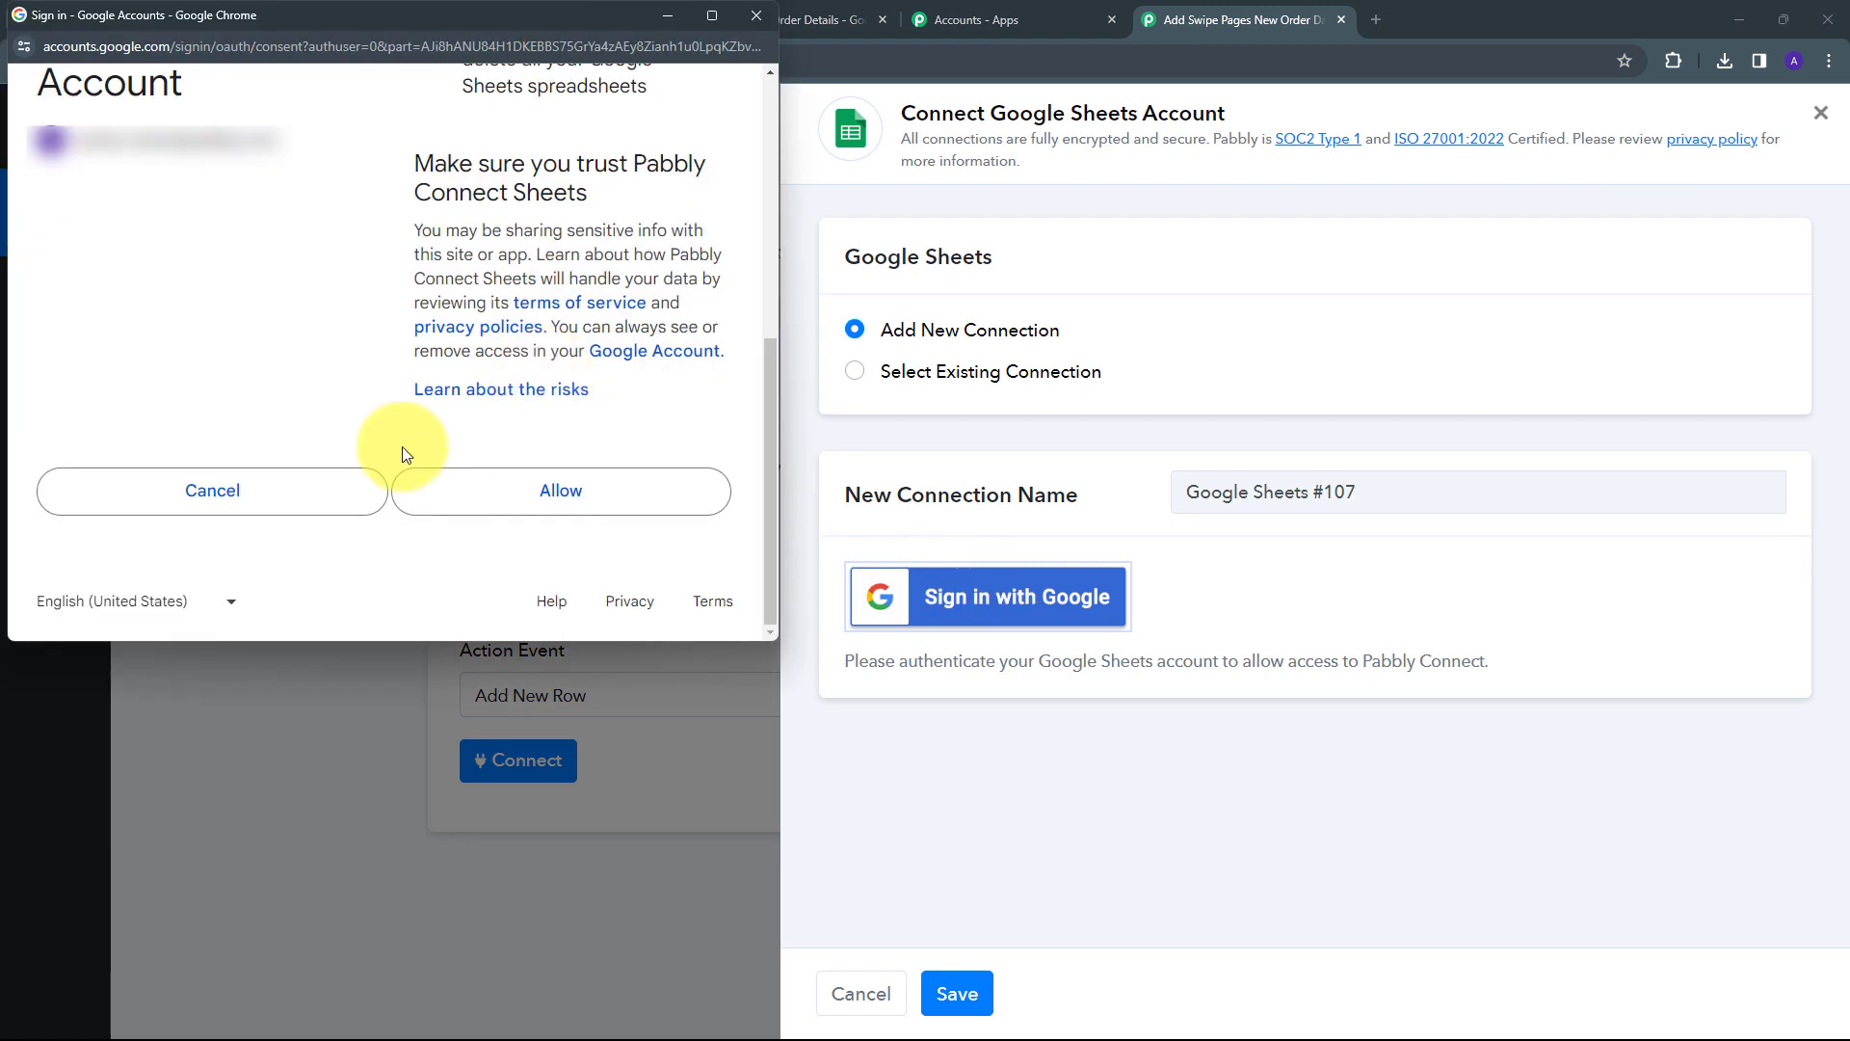
click(574, 495)
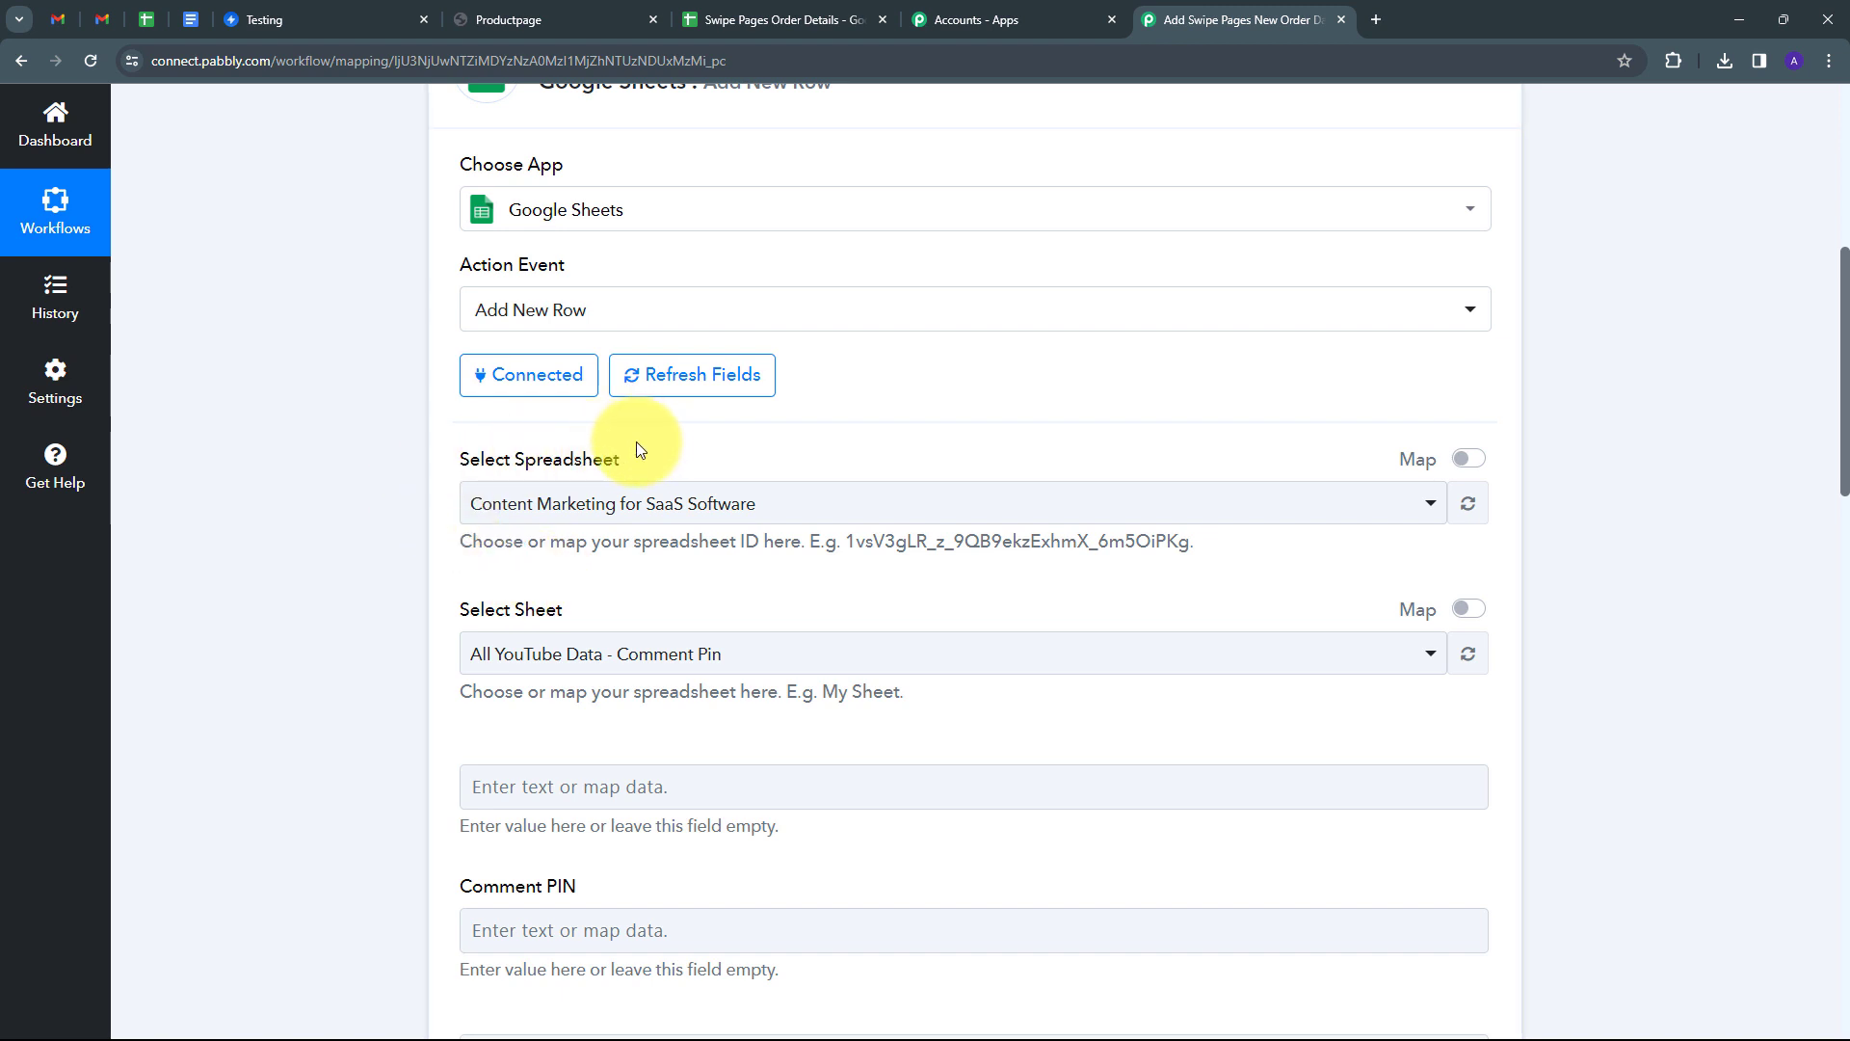
Check the Swipe Pages Order Details sheet, then pick it as the target spreadsheet.
click(728, 13)
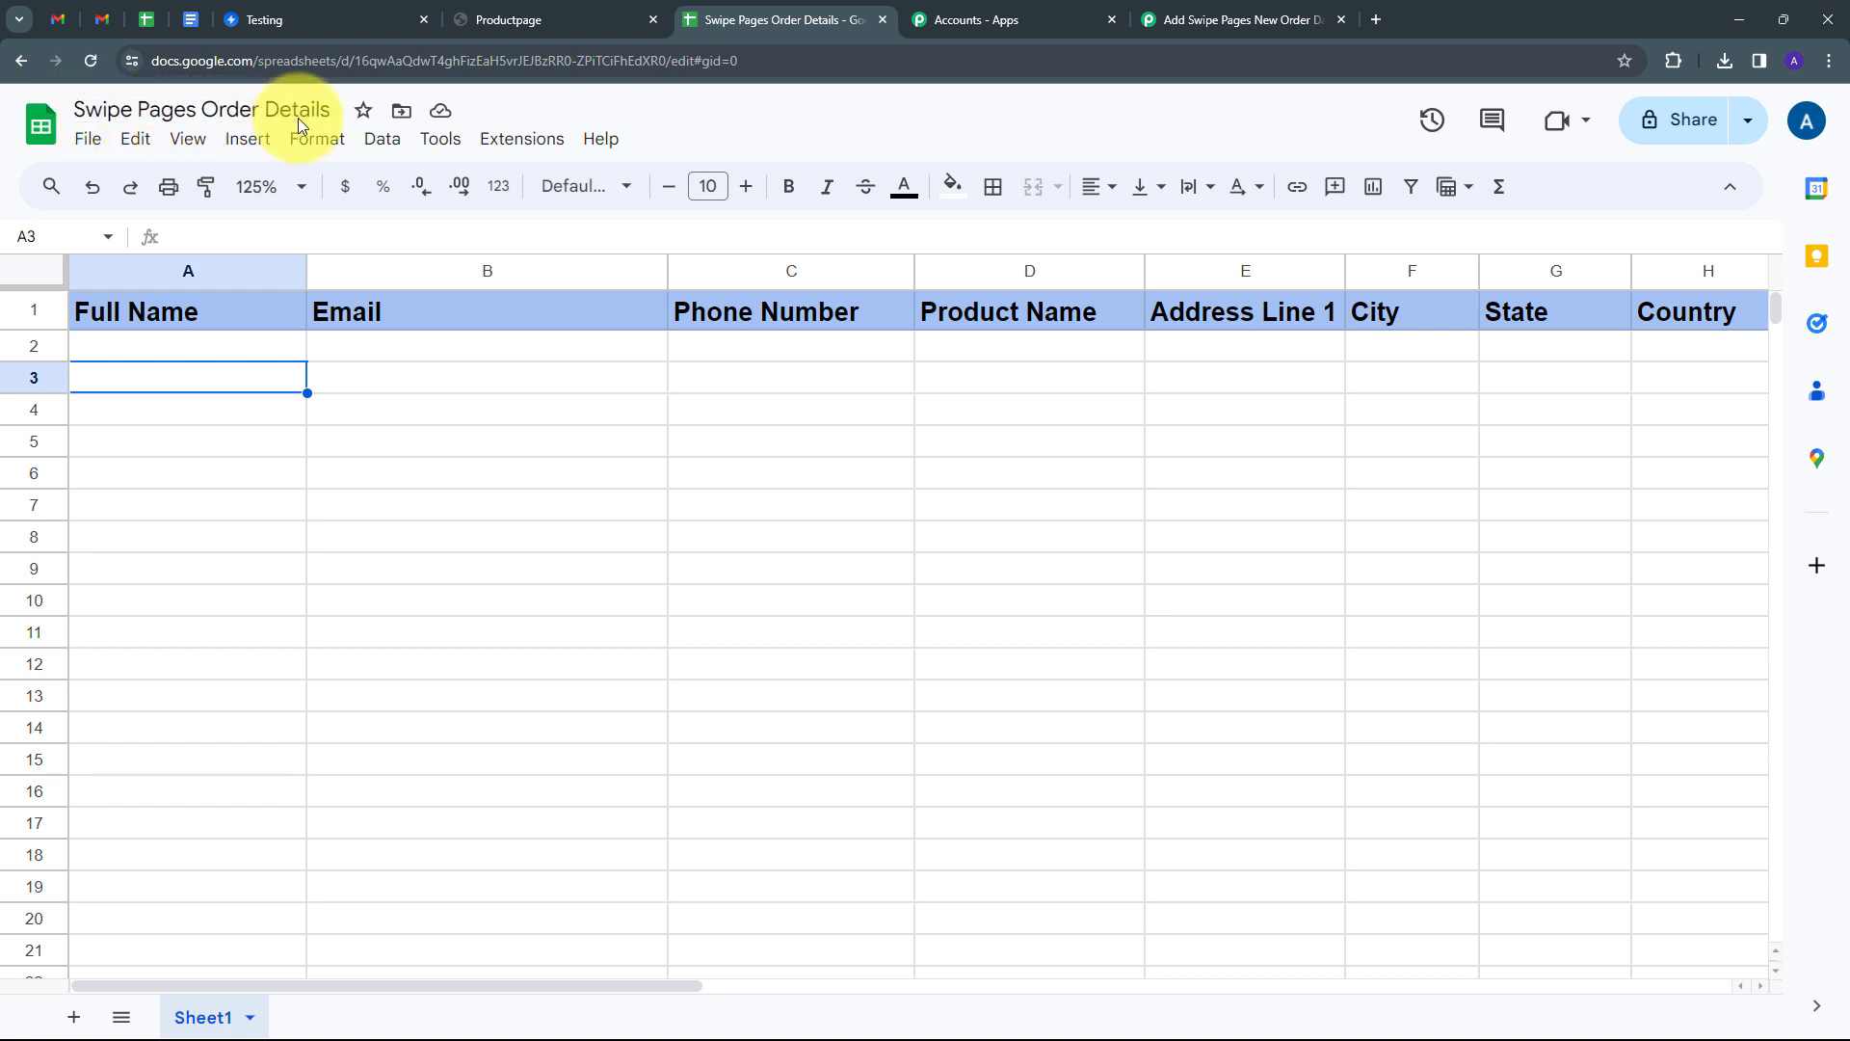
click(1243, 19)
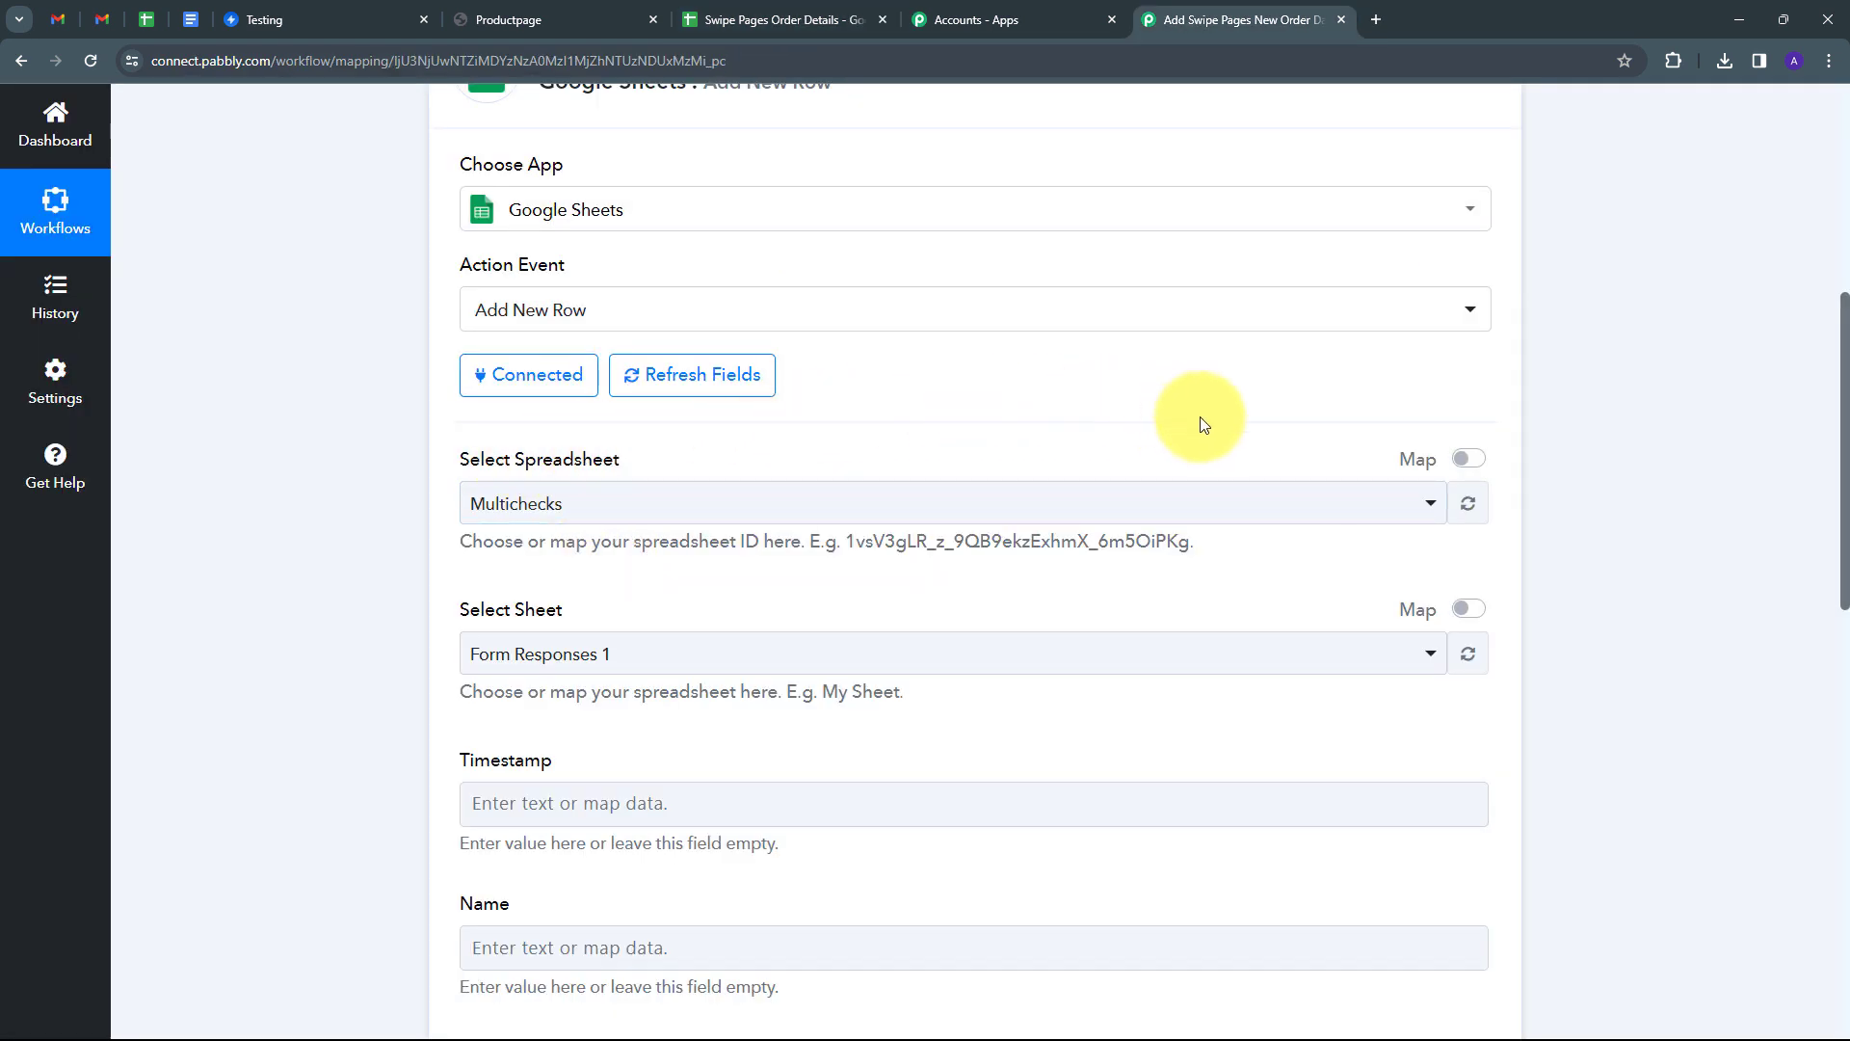
click(1040, 511)
scroll(732, 672, down, 4)
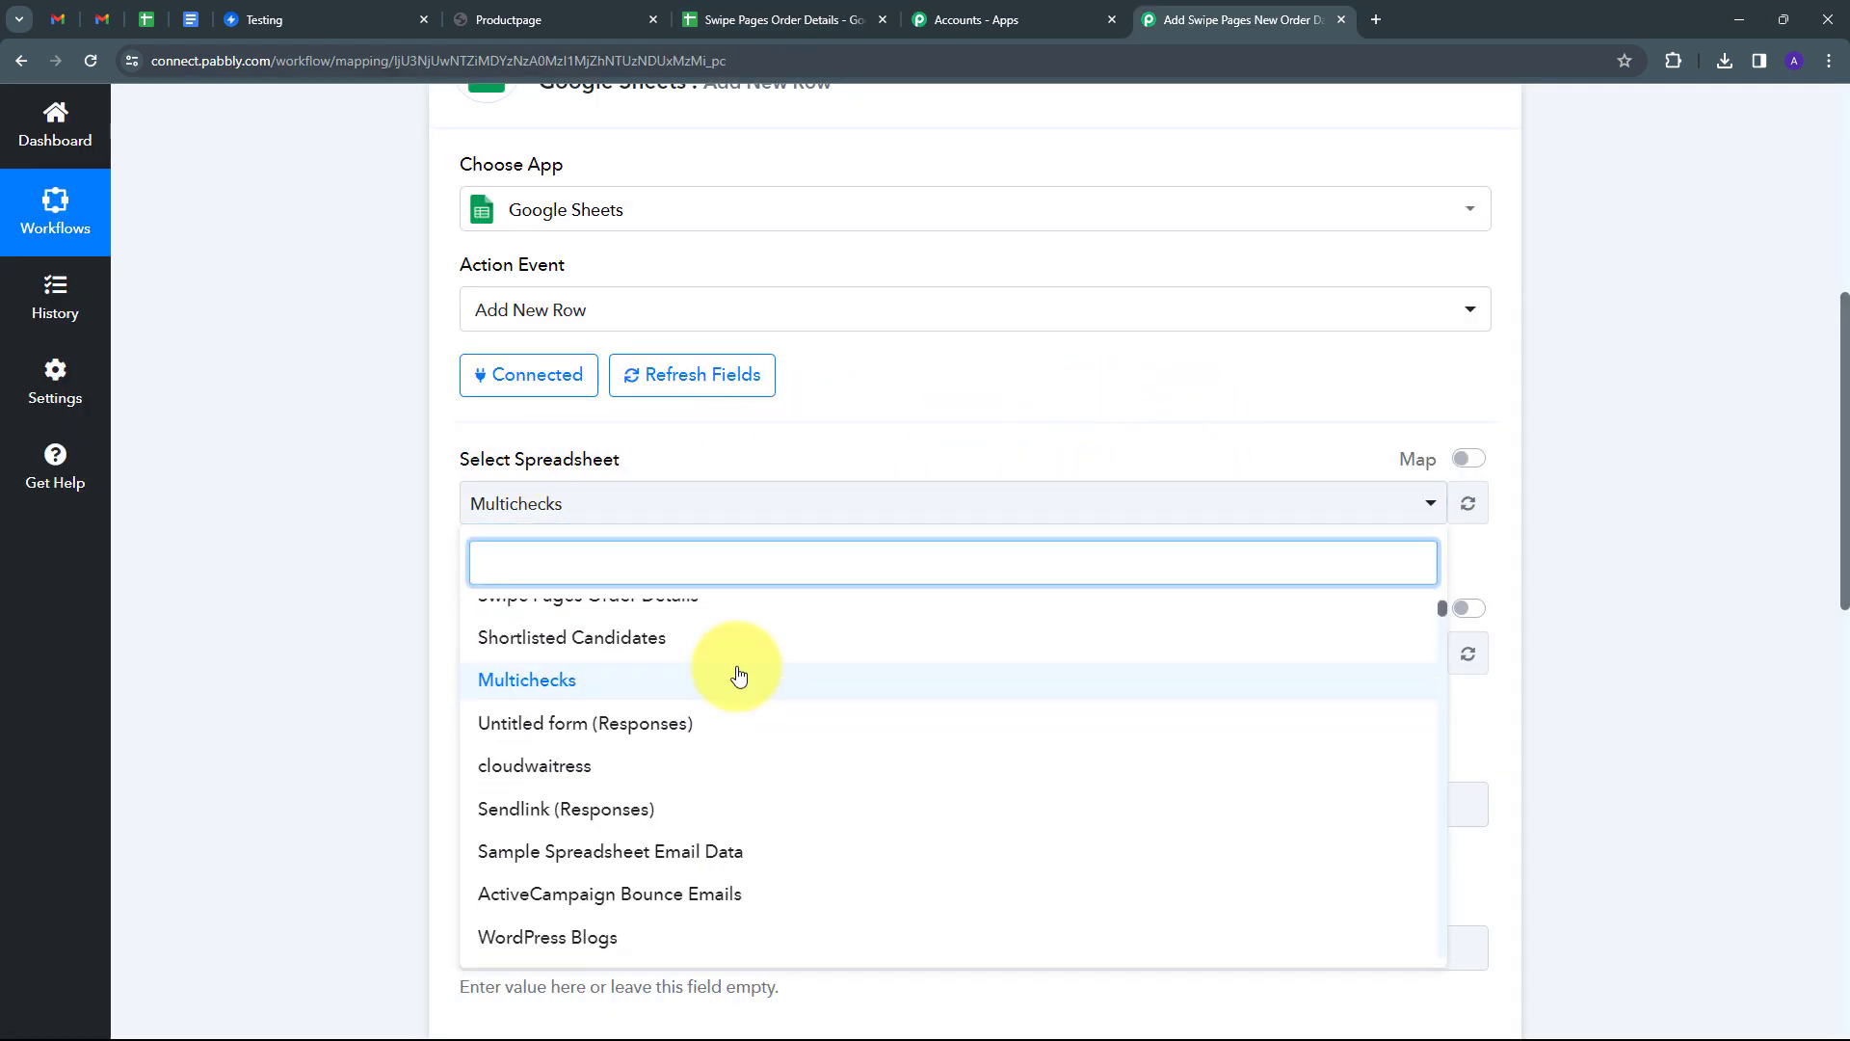
scroll(735, 673, up, 4)
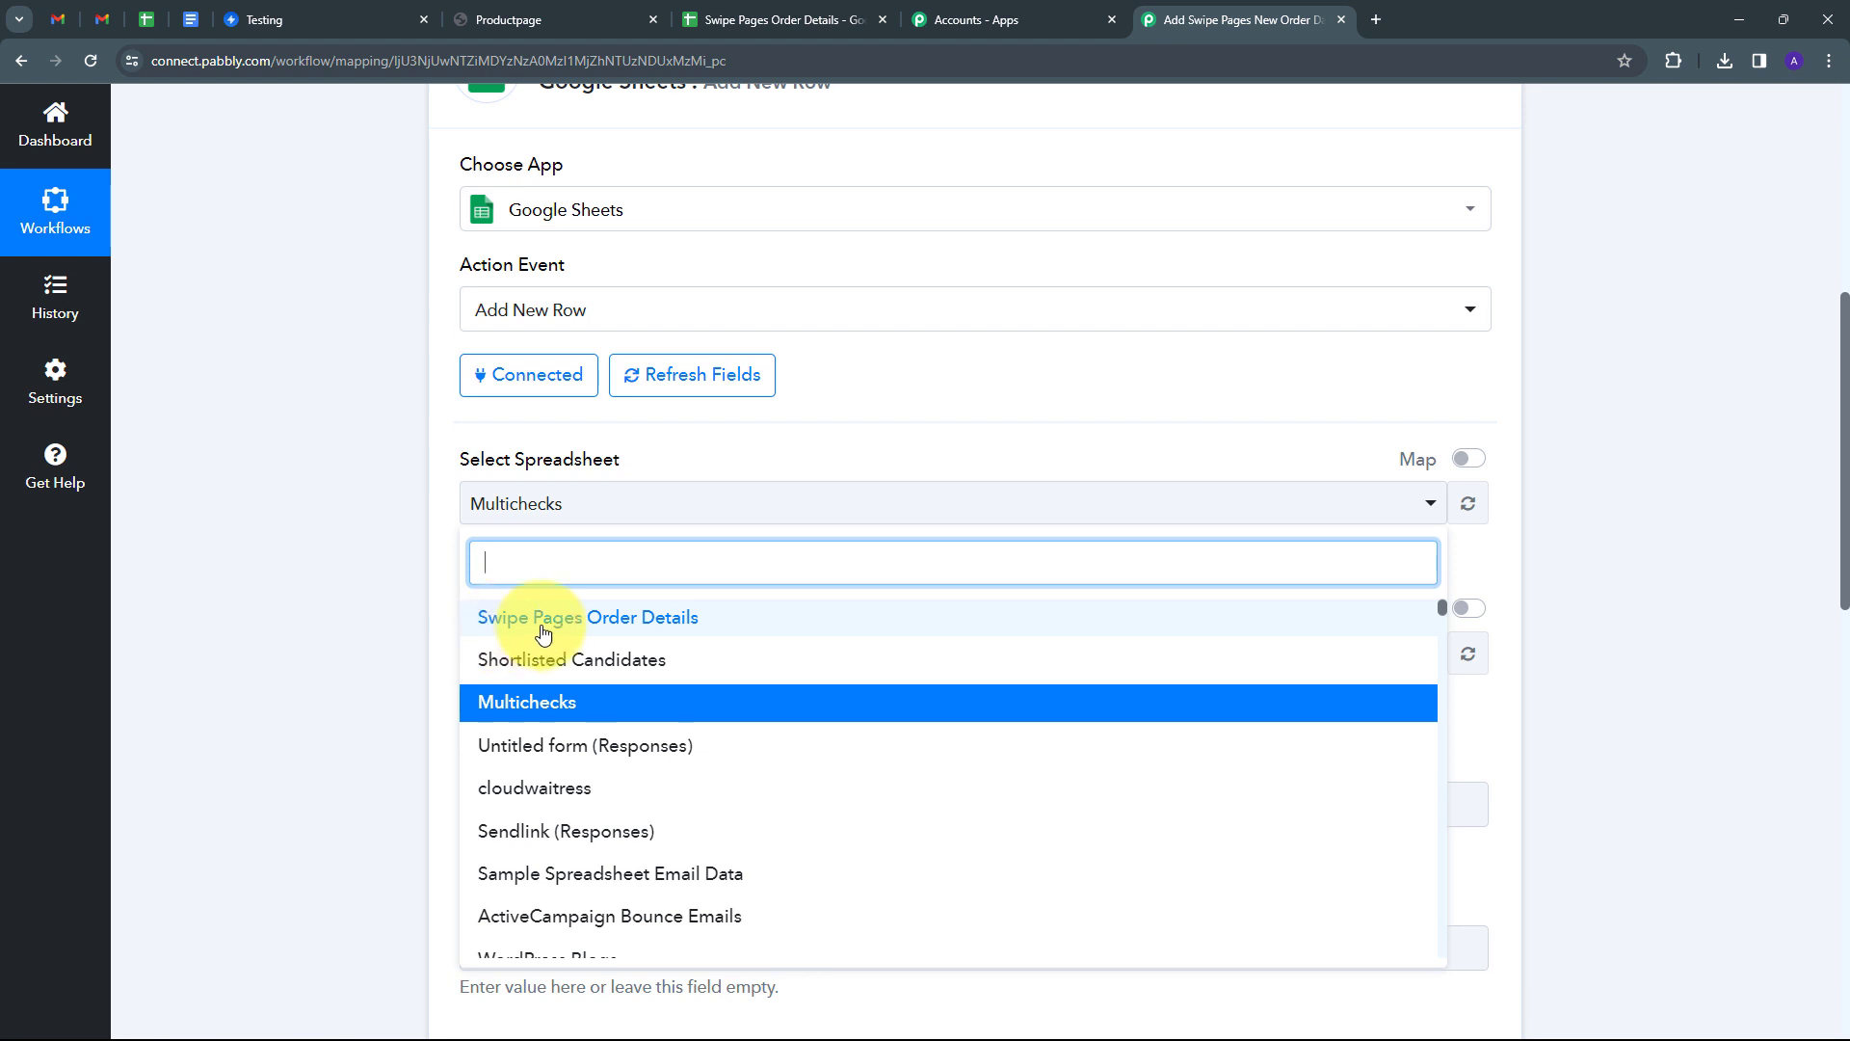
click(645, 628)
Scroll through the empty column fields from Full Name down to Amount.
scroll(728, 564, down, 10)
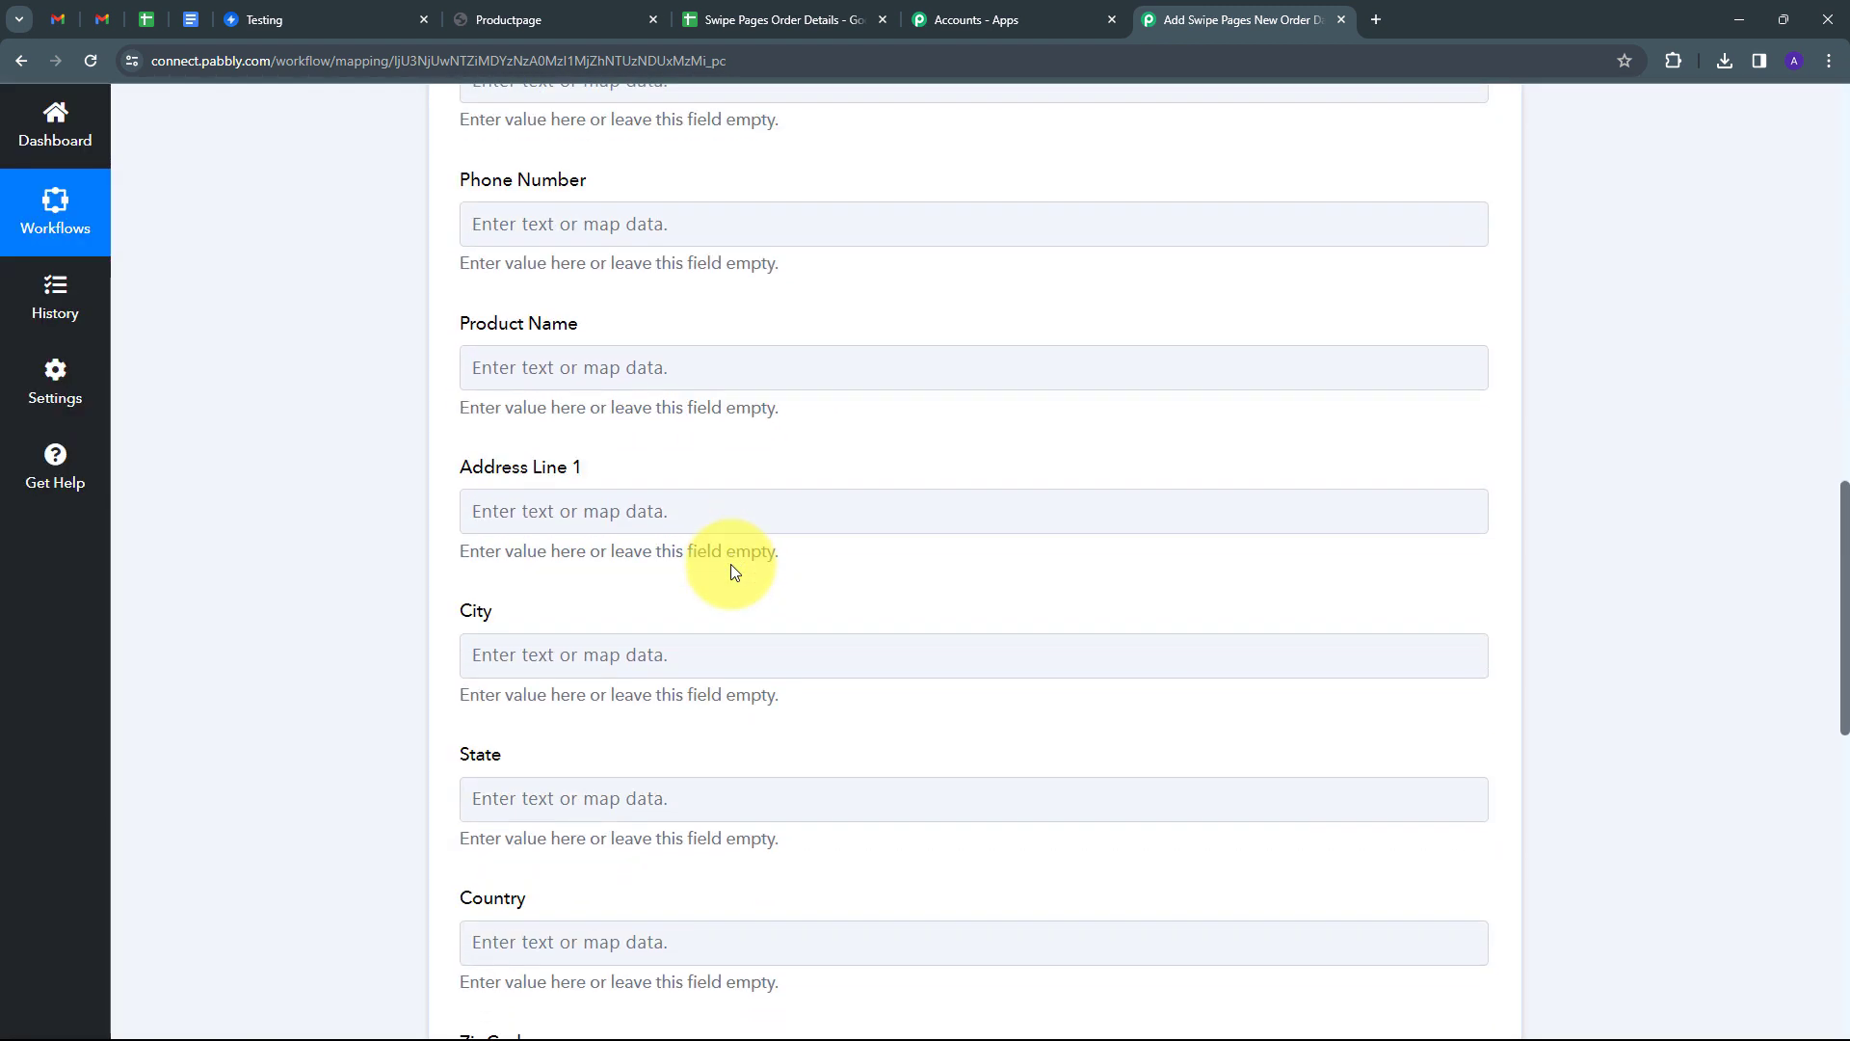
scroll(731, 564, down, 3)
scroll(730, 564, up, 11)
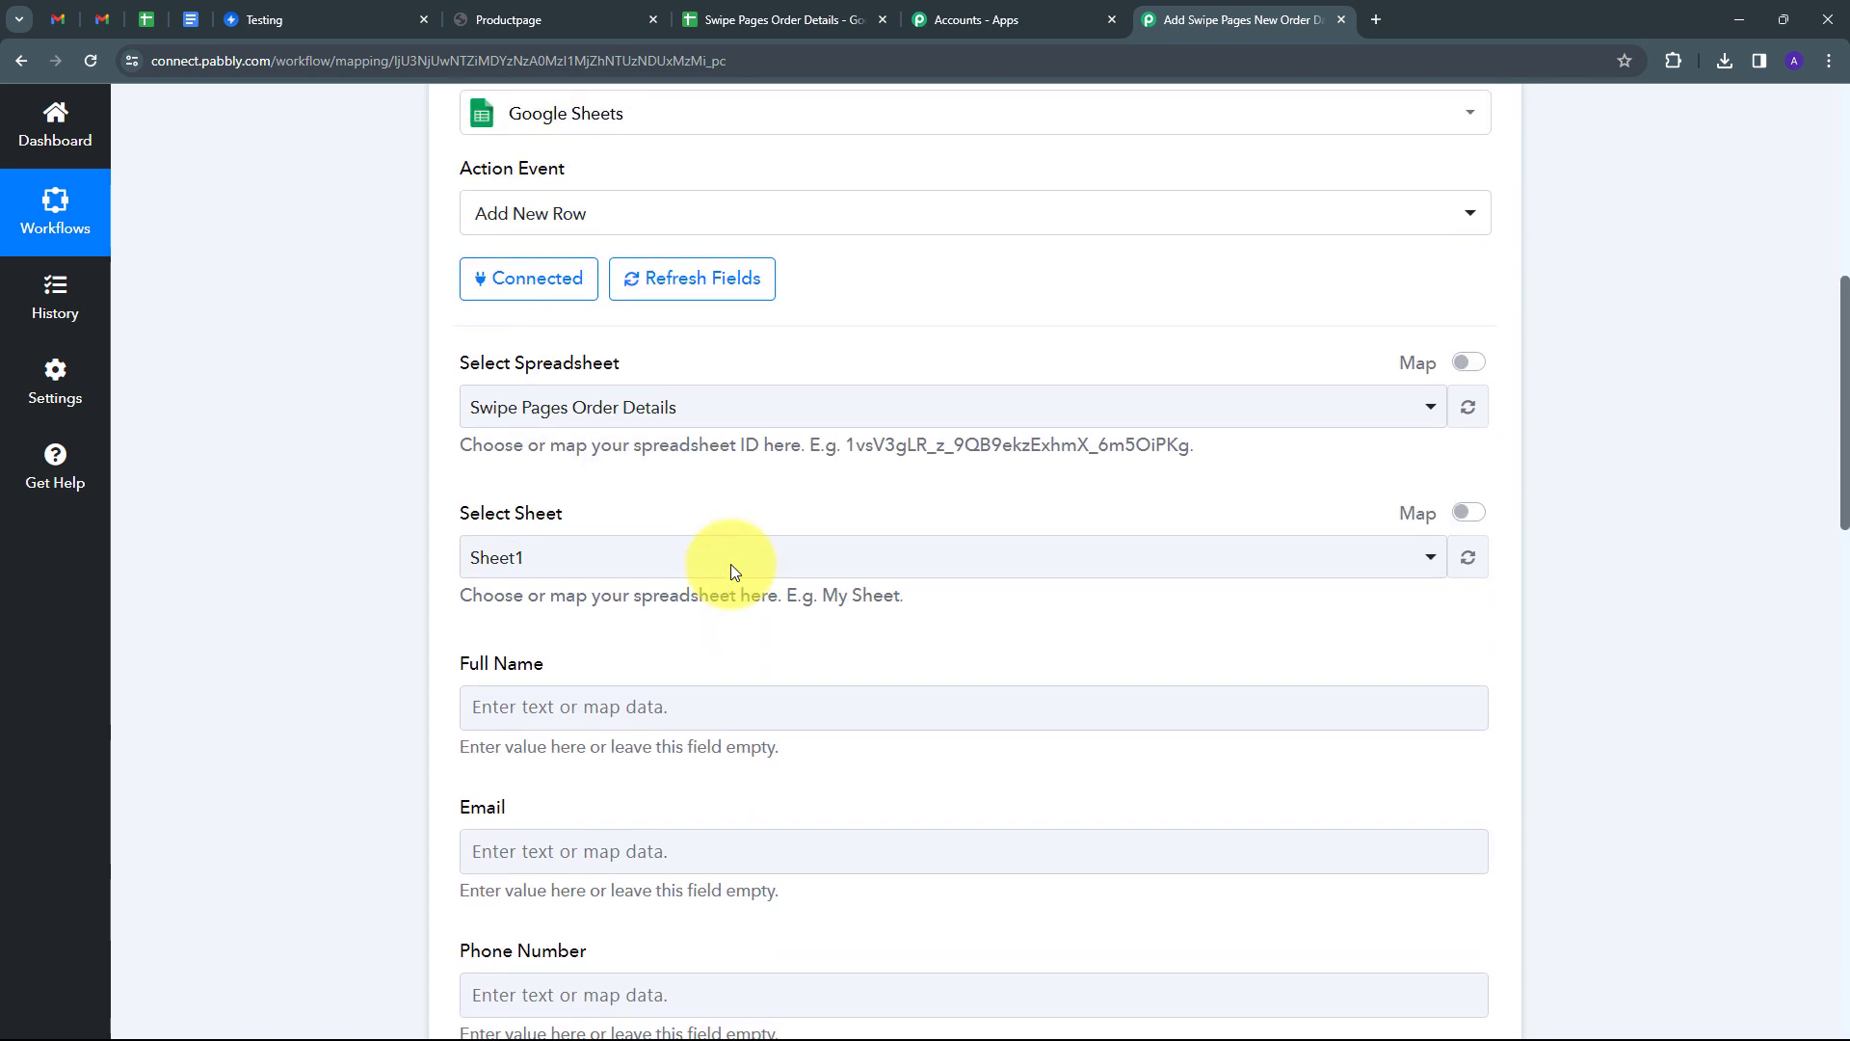
scroll(730, 571, down, 14)
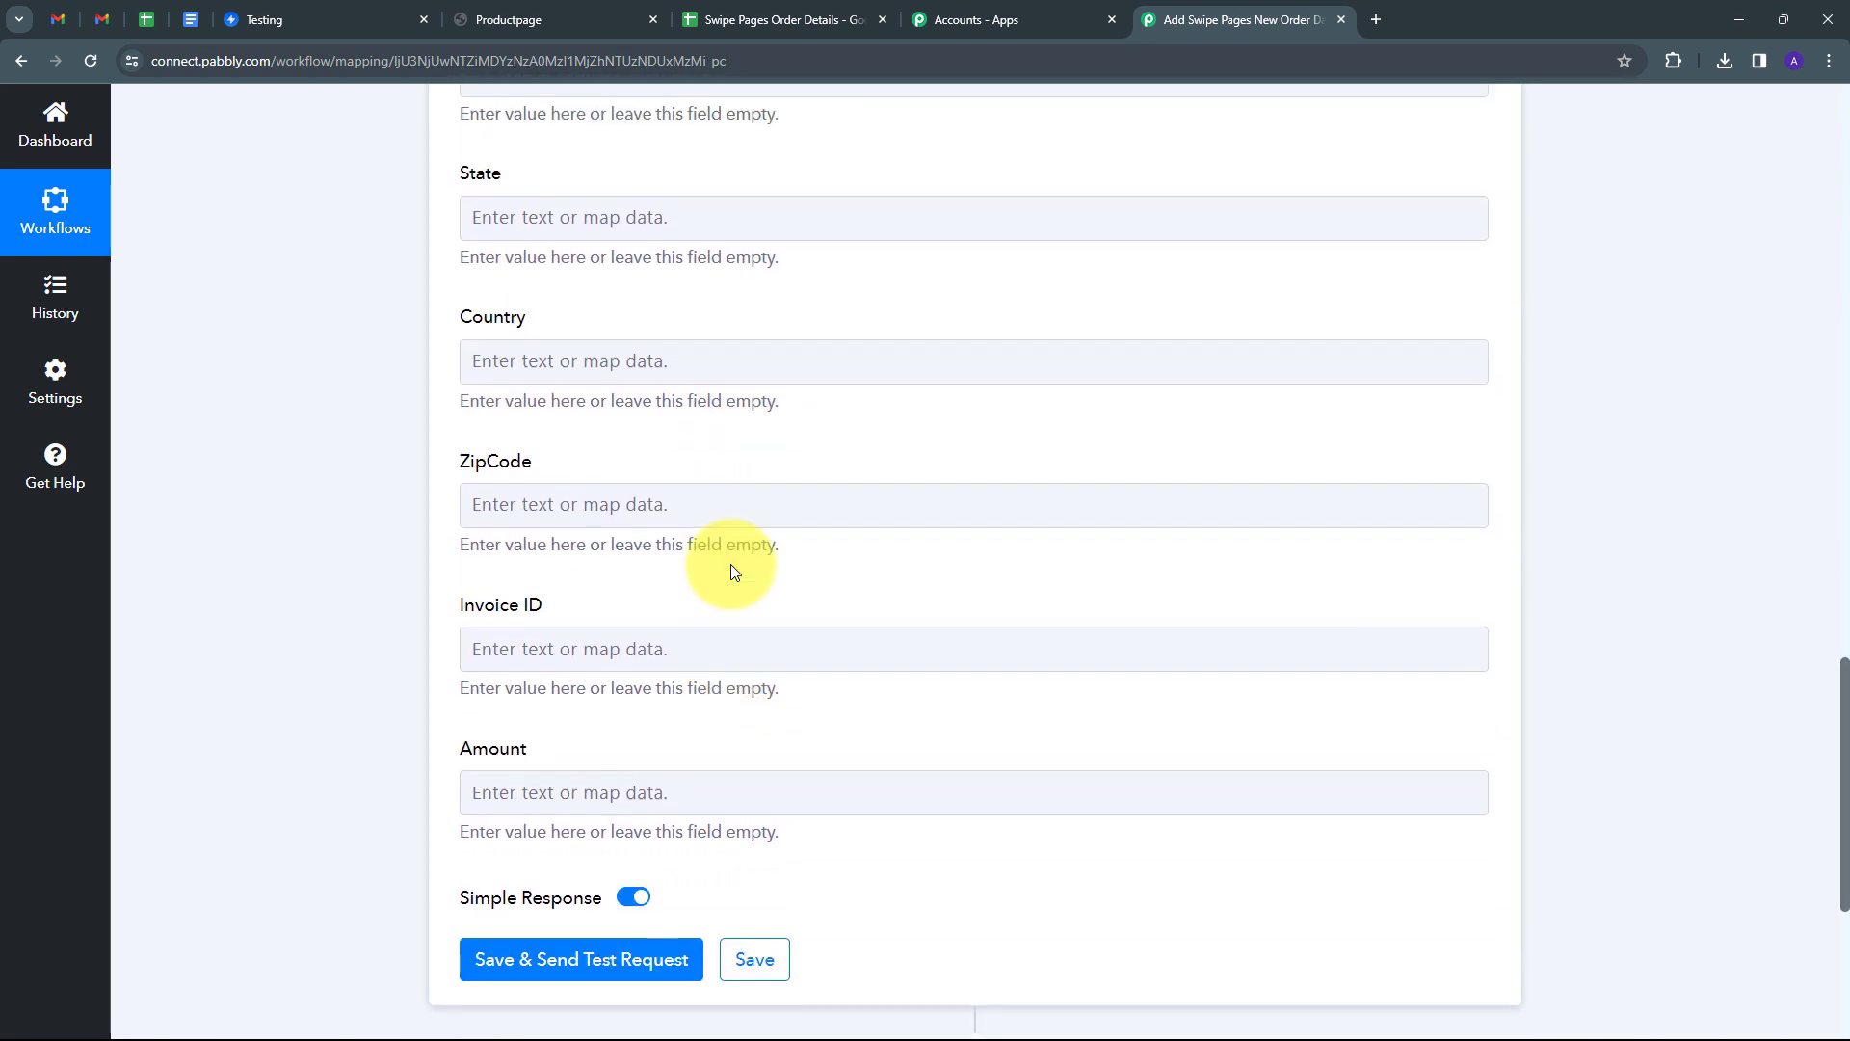
scroll(731, 572, up, 10)
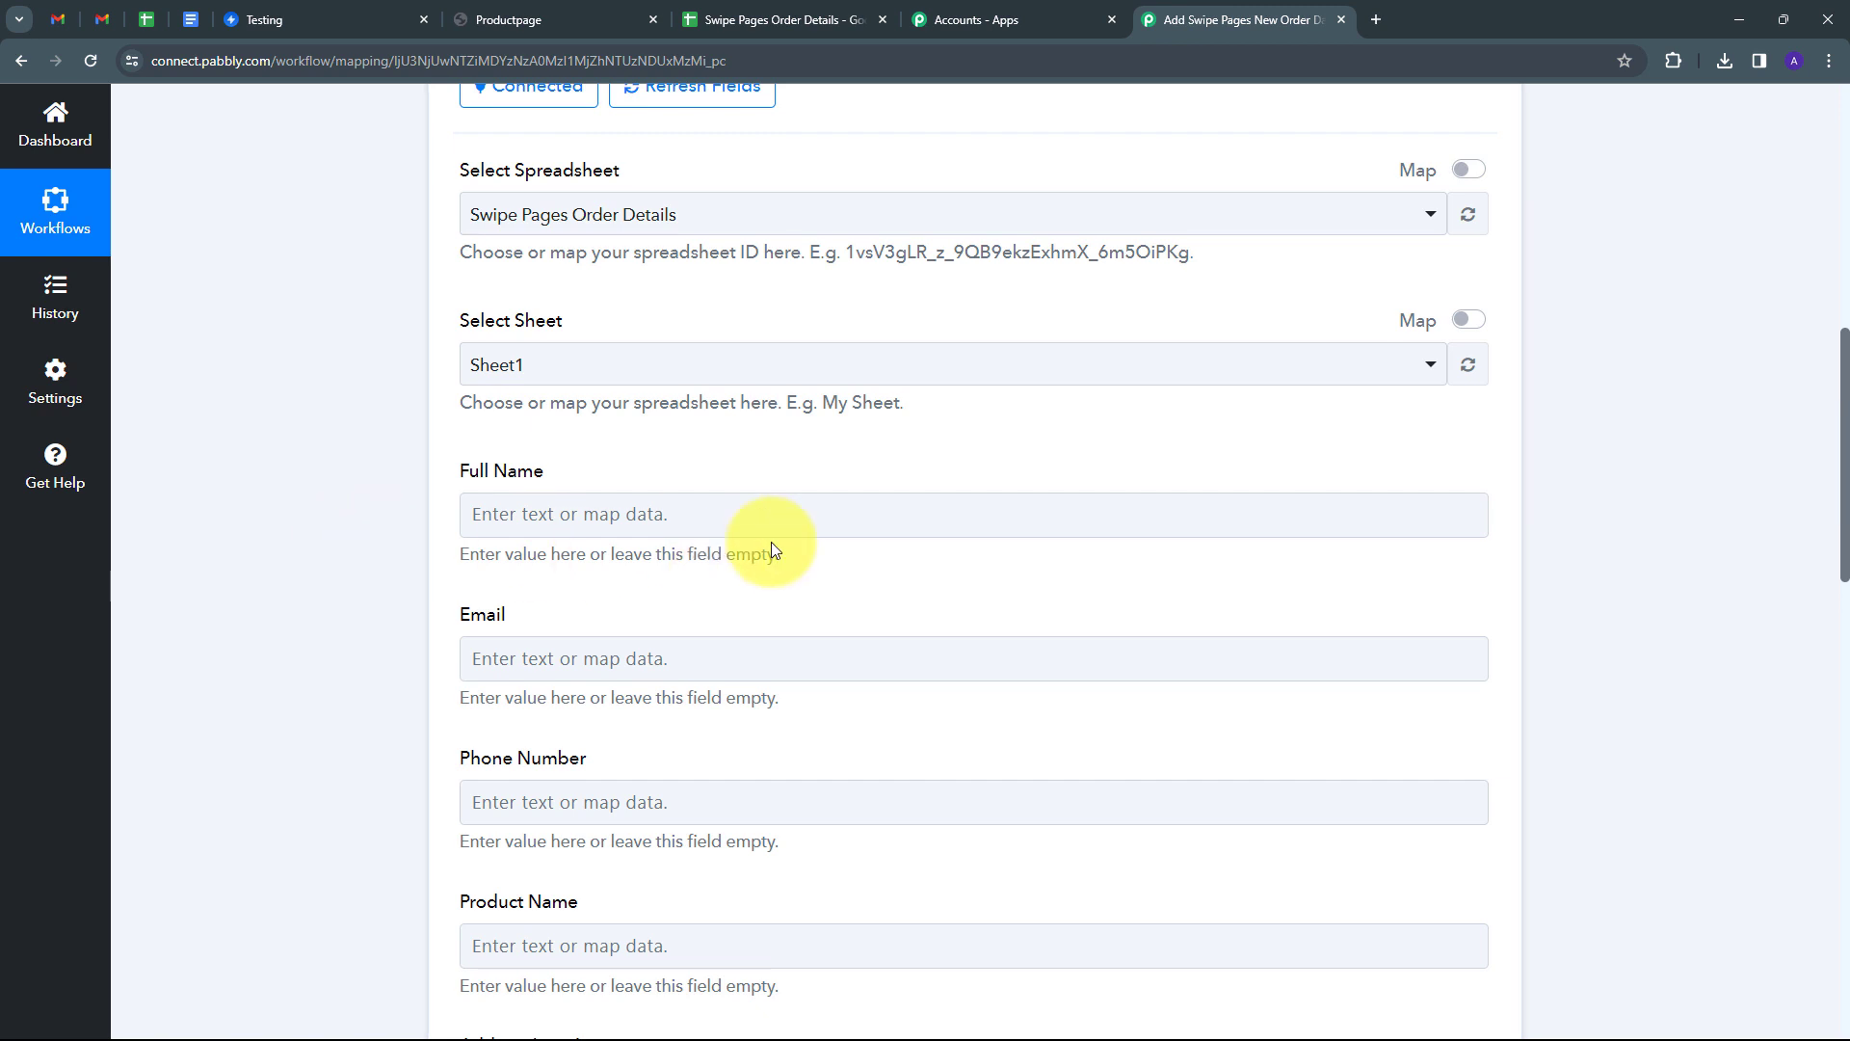
scroll(603, 453, down, 1)
scroll(603, 445, down, 4)
scroll(603, 445, up, 3)
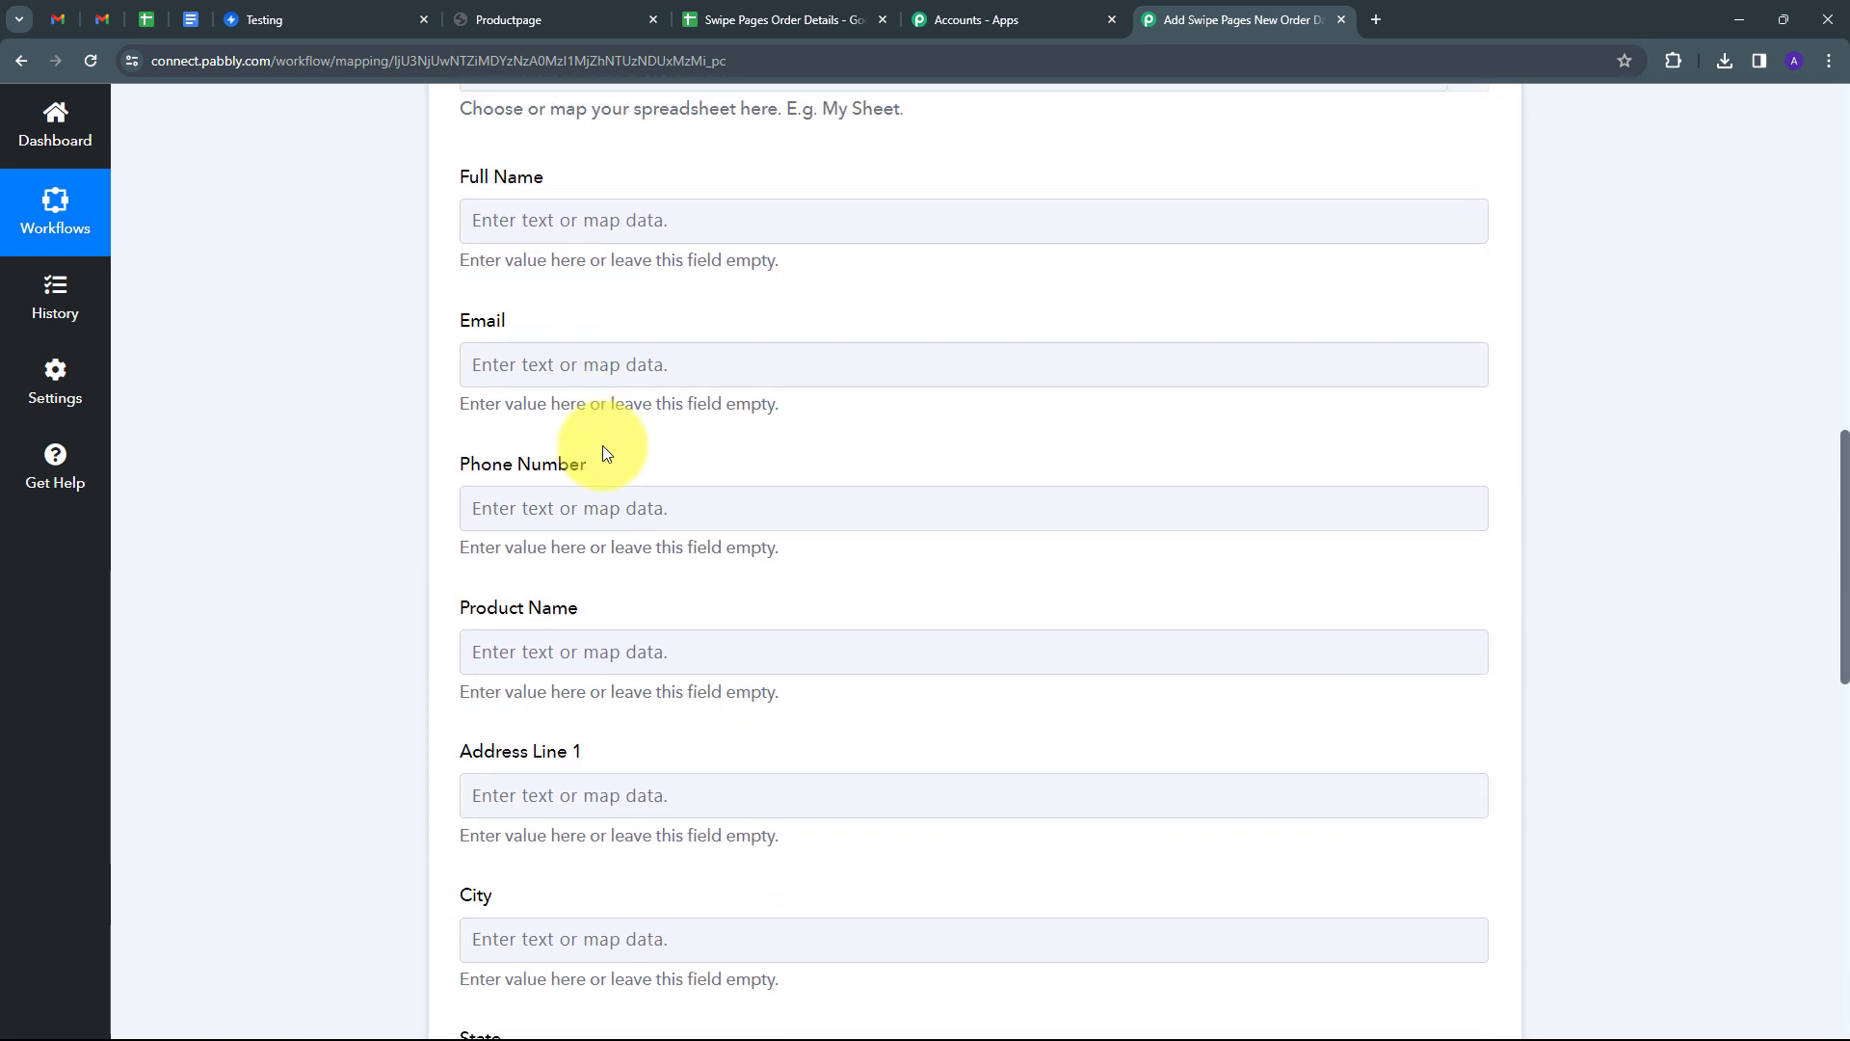
scroll(603, 446, up, 1)
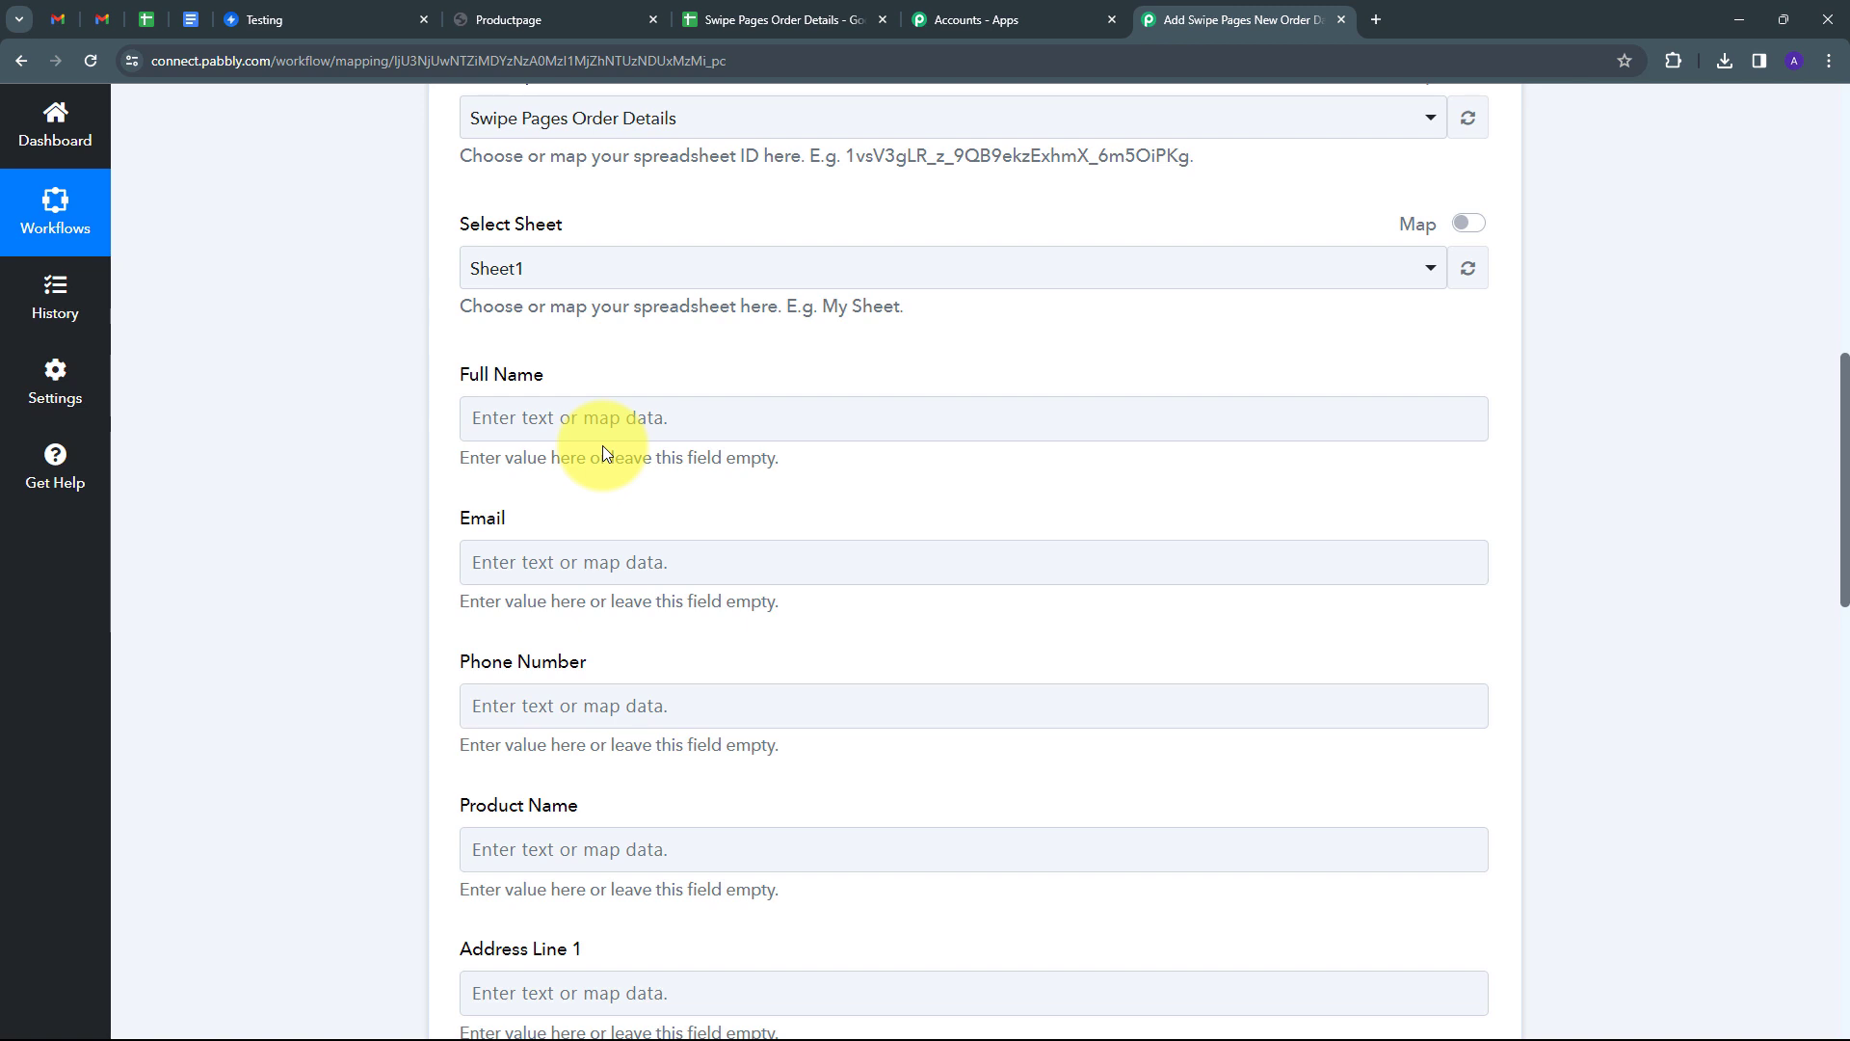
Map the Full Name field to the Swipe Pages new order's Full Name.
click(584, 425)
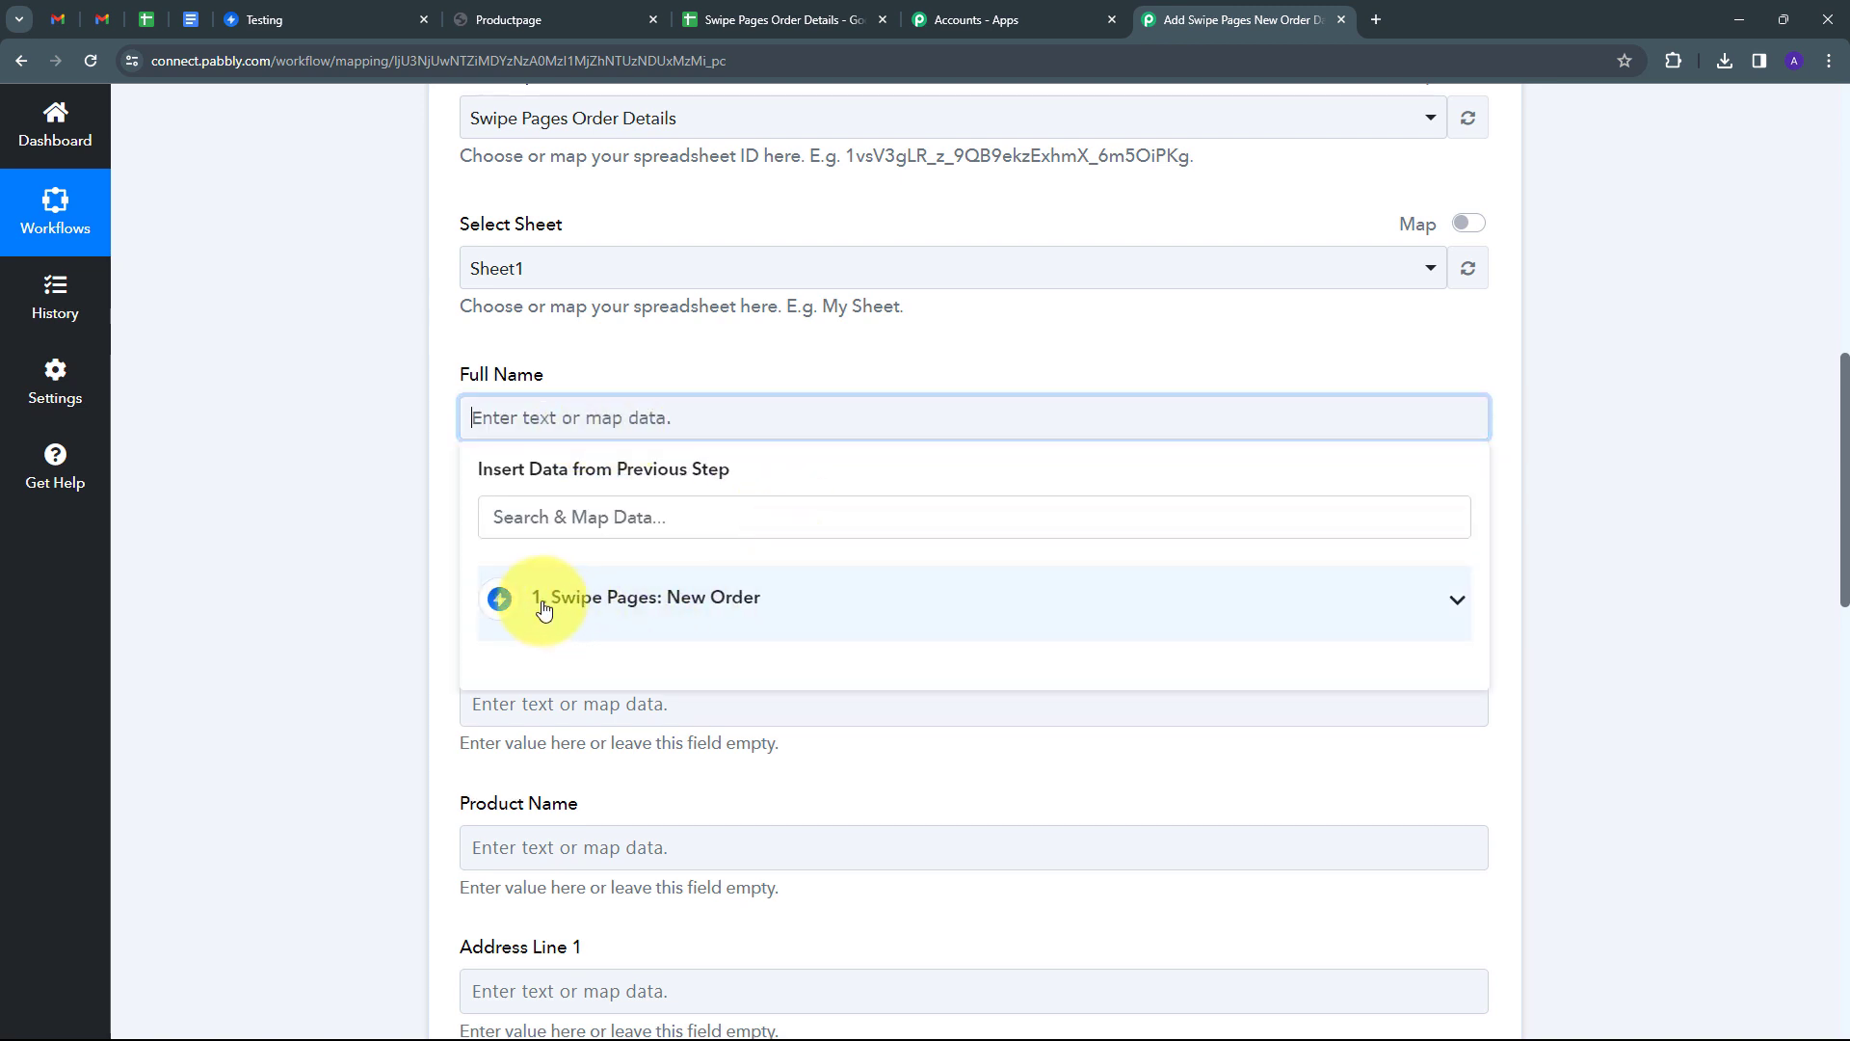
click(612, 613)
click(605, 514)
text(f)
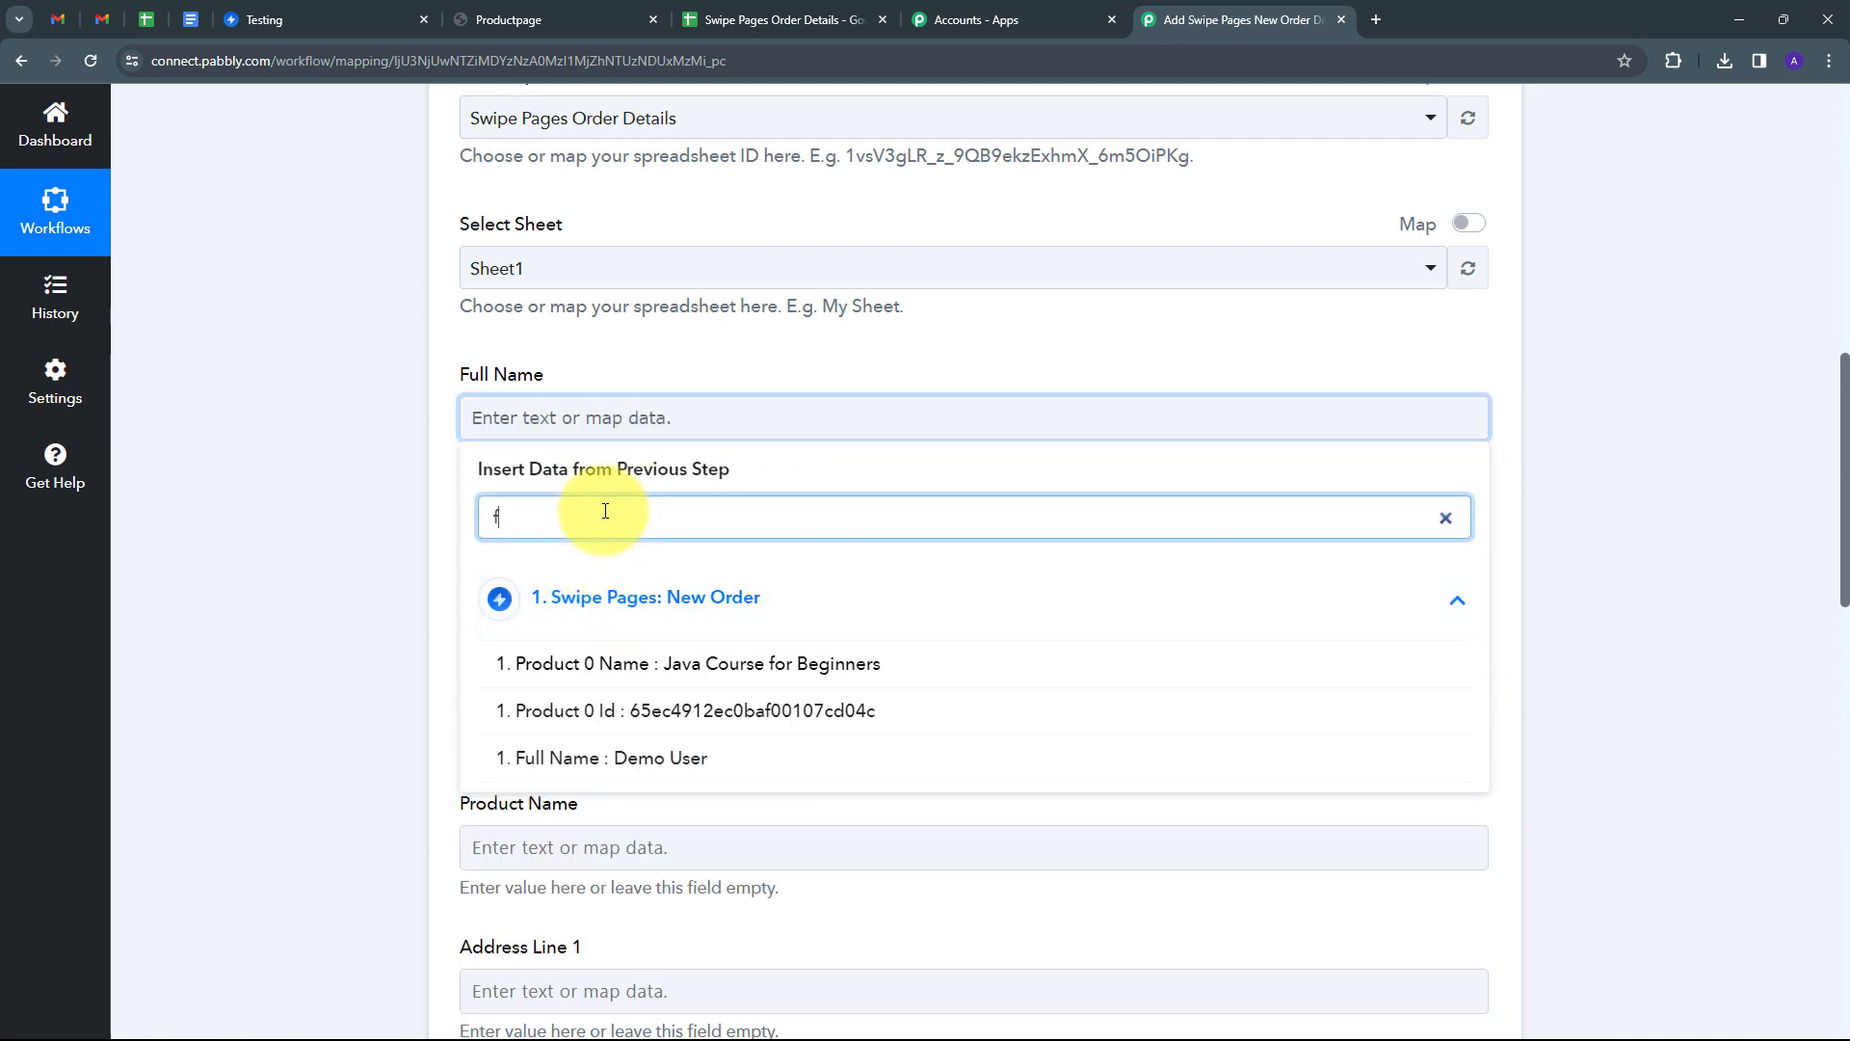
text(ull)
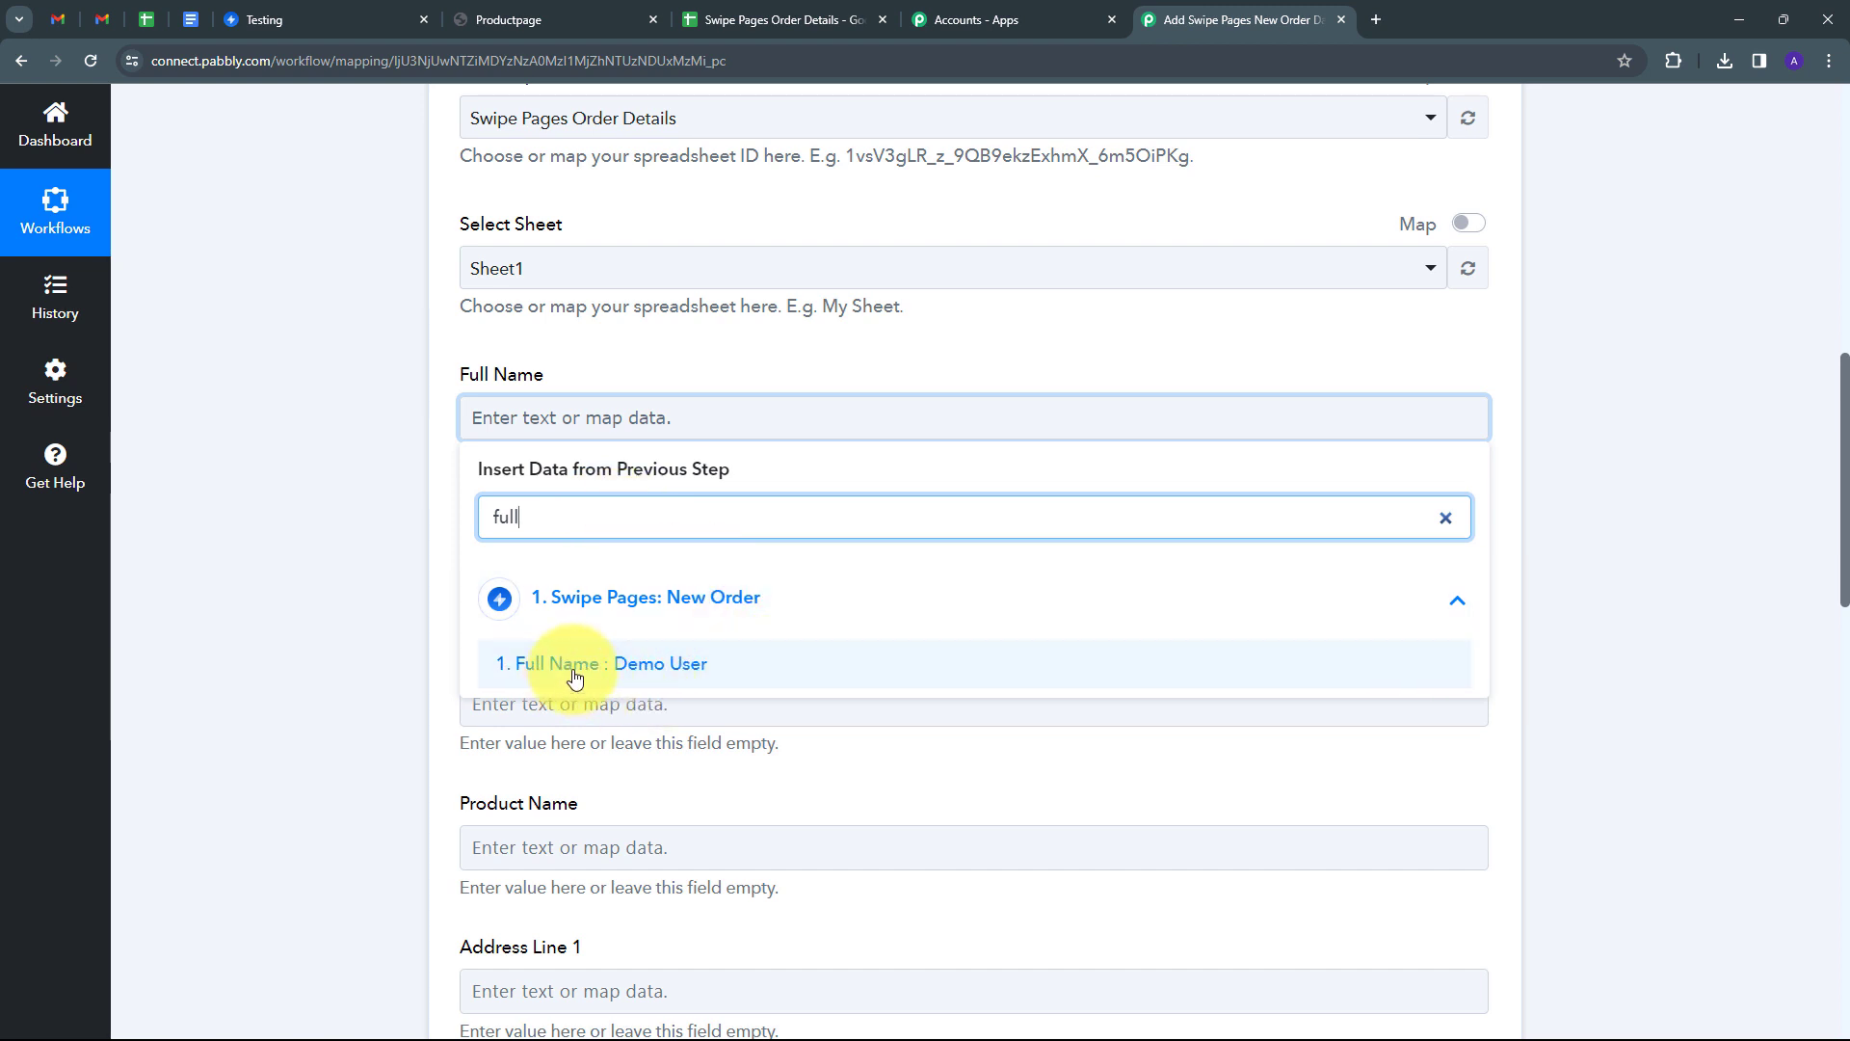
click(629, 665)
click(354, 528)
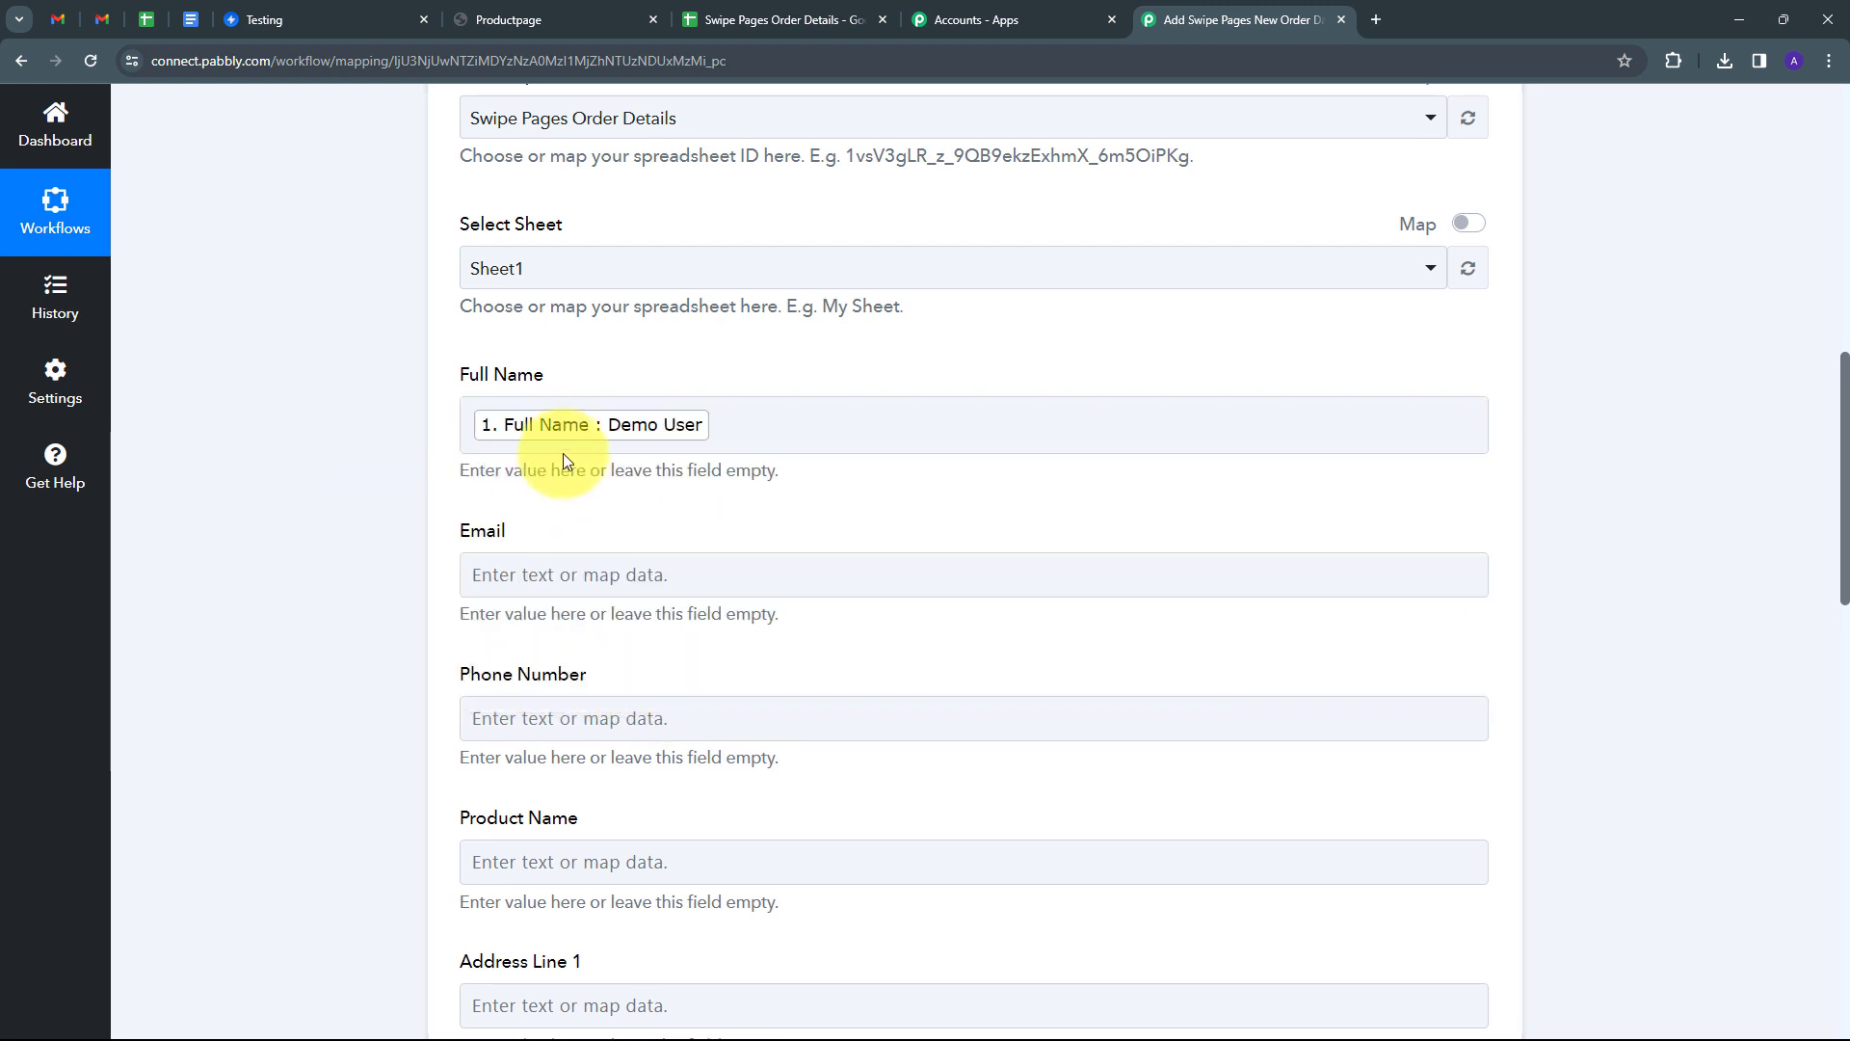
scroll(699, 445, down, 1)
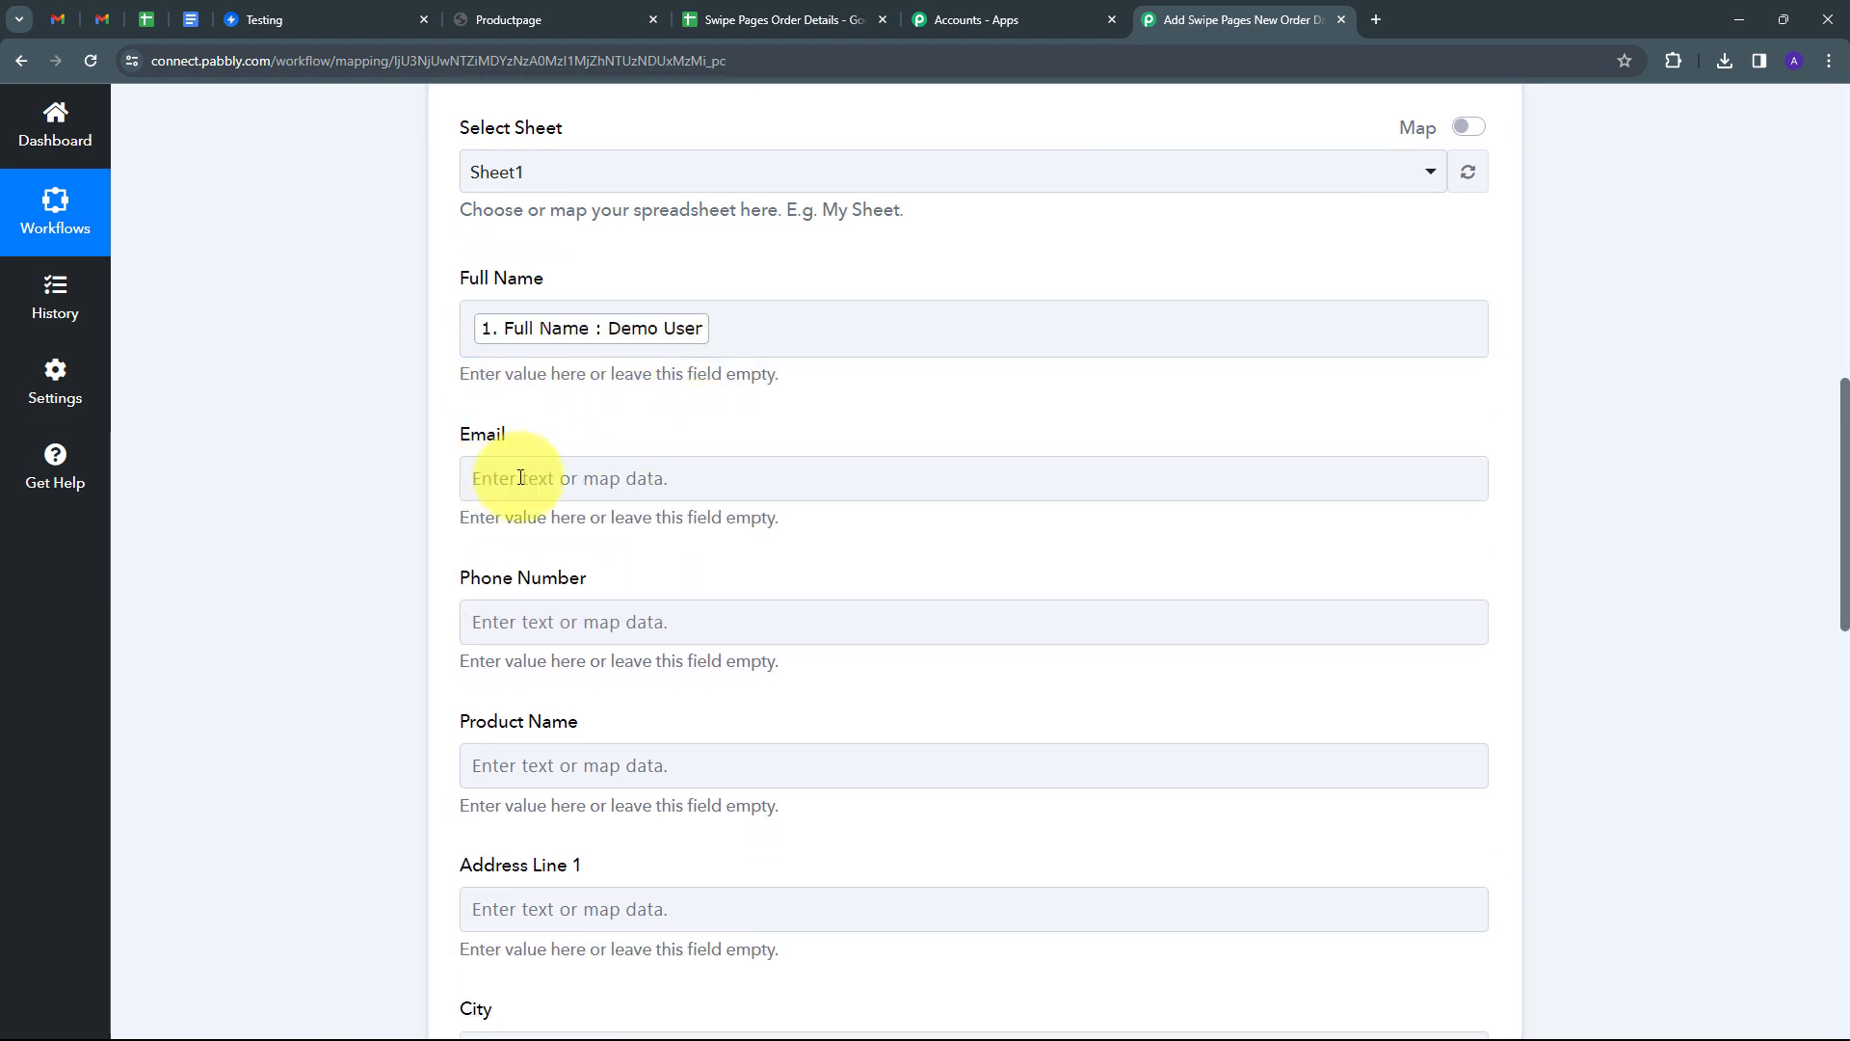
Map the Email field to the new order's Email value.
click(546, 478)
click(892, 483)
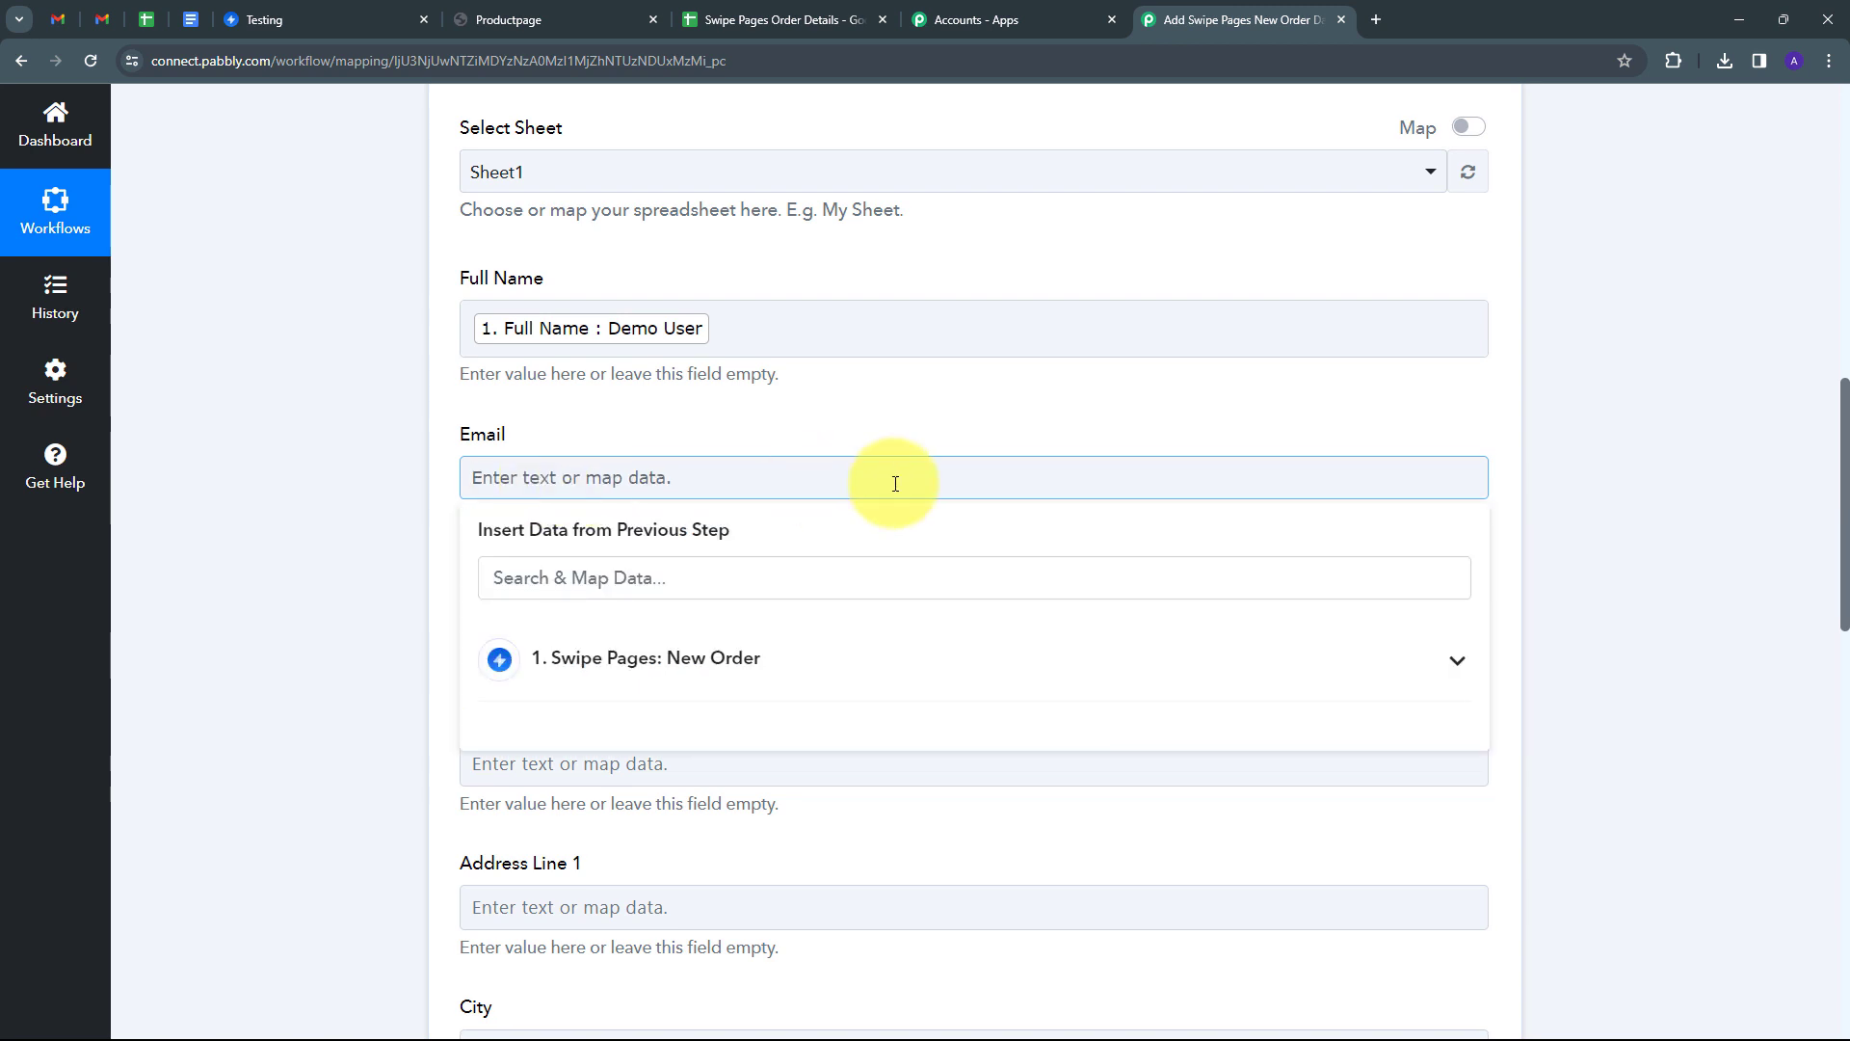
click(671, 660)
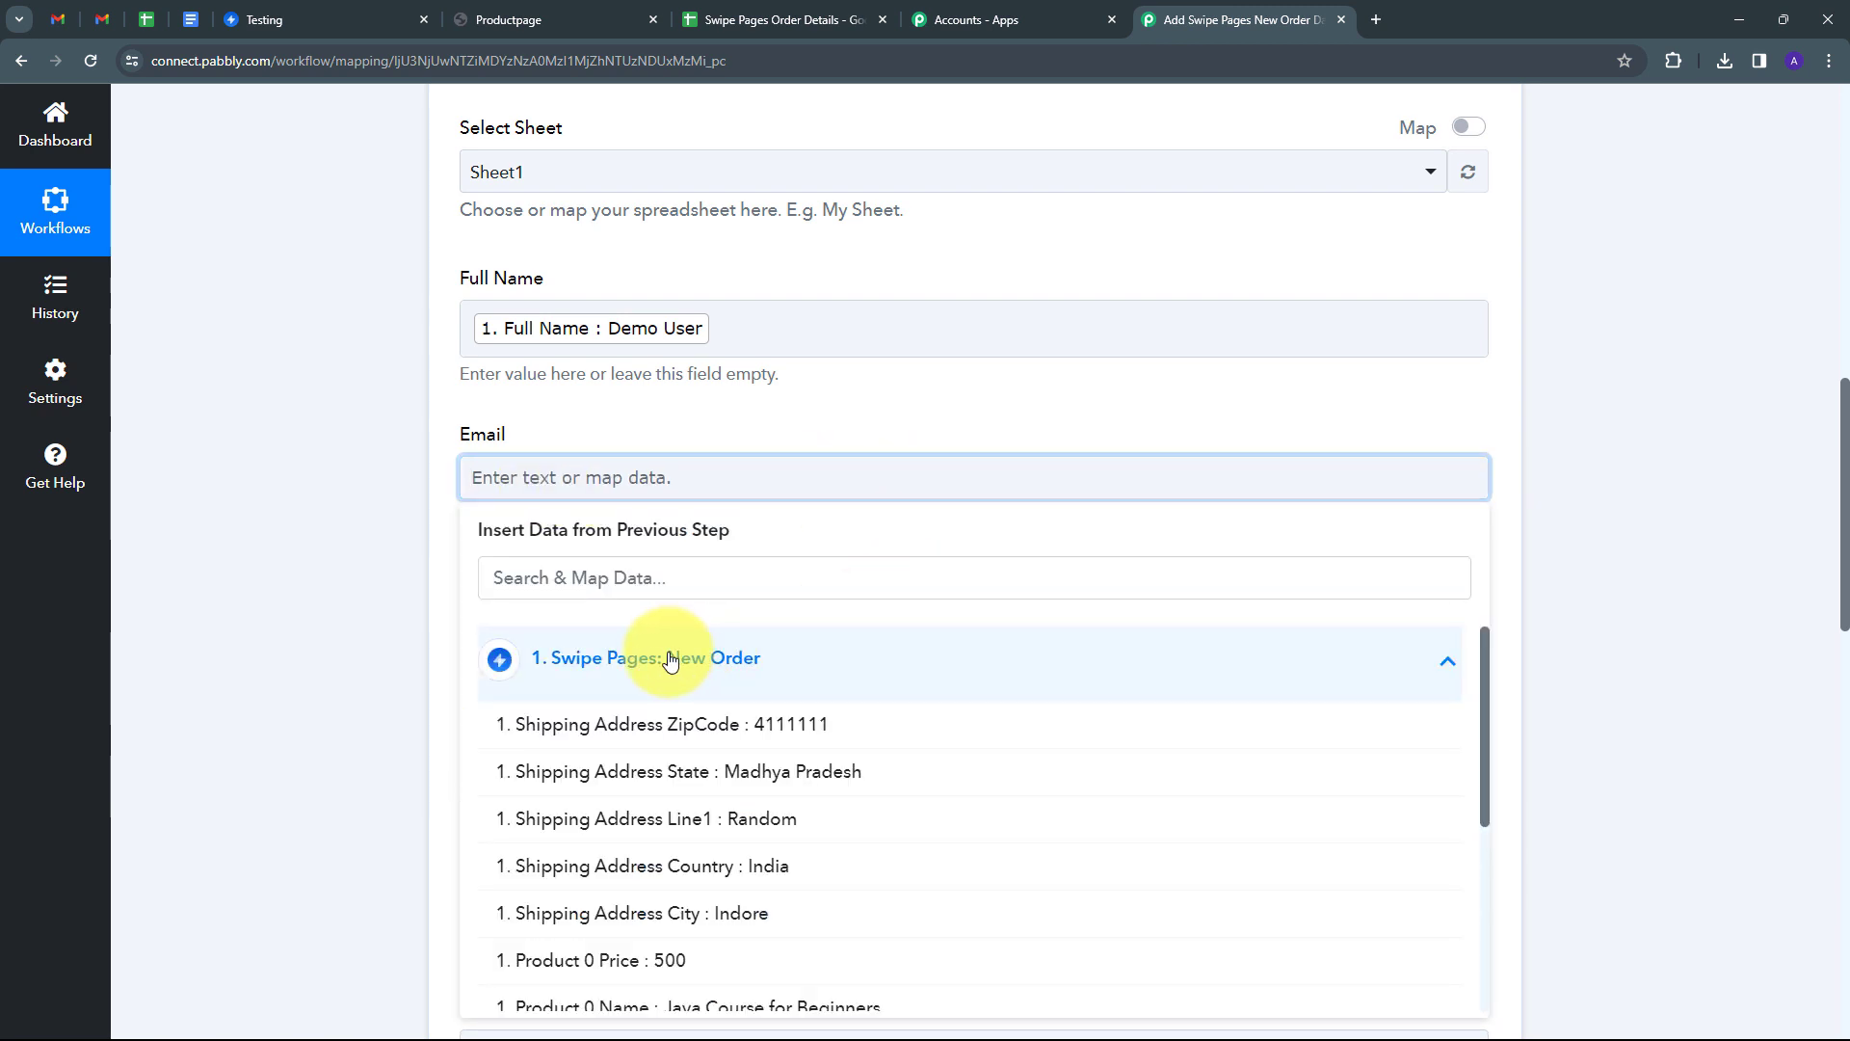
click(613, 576)
text(ema)
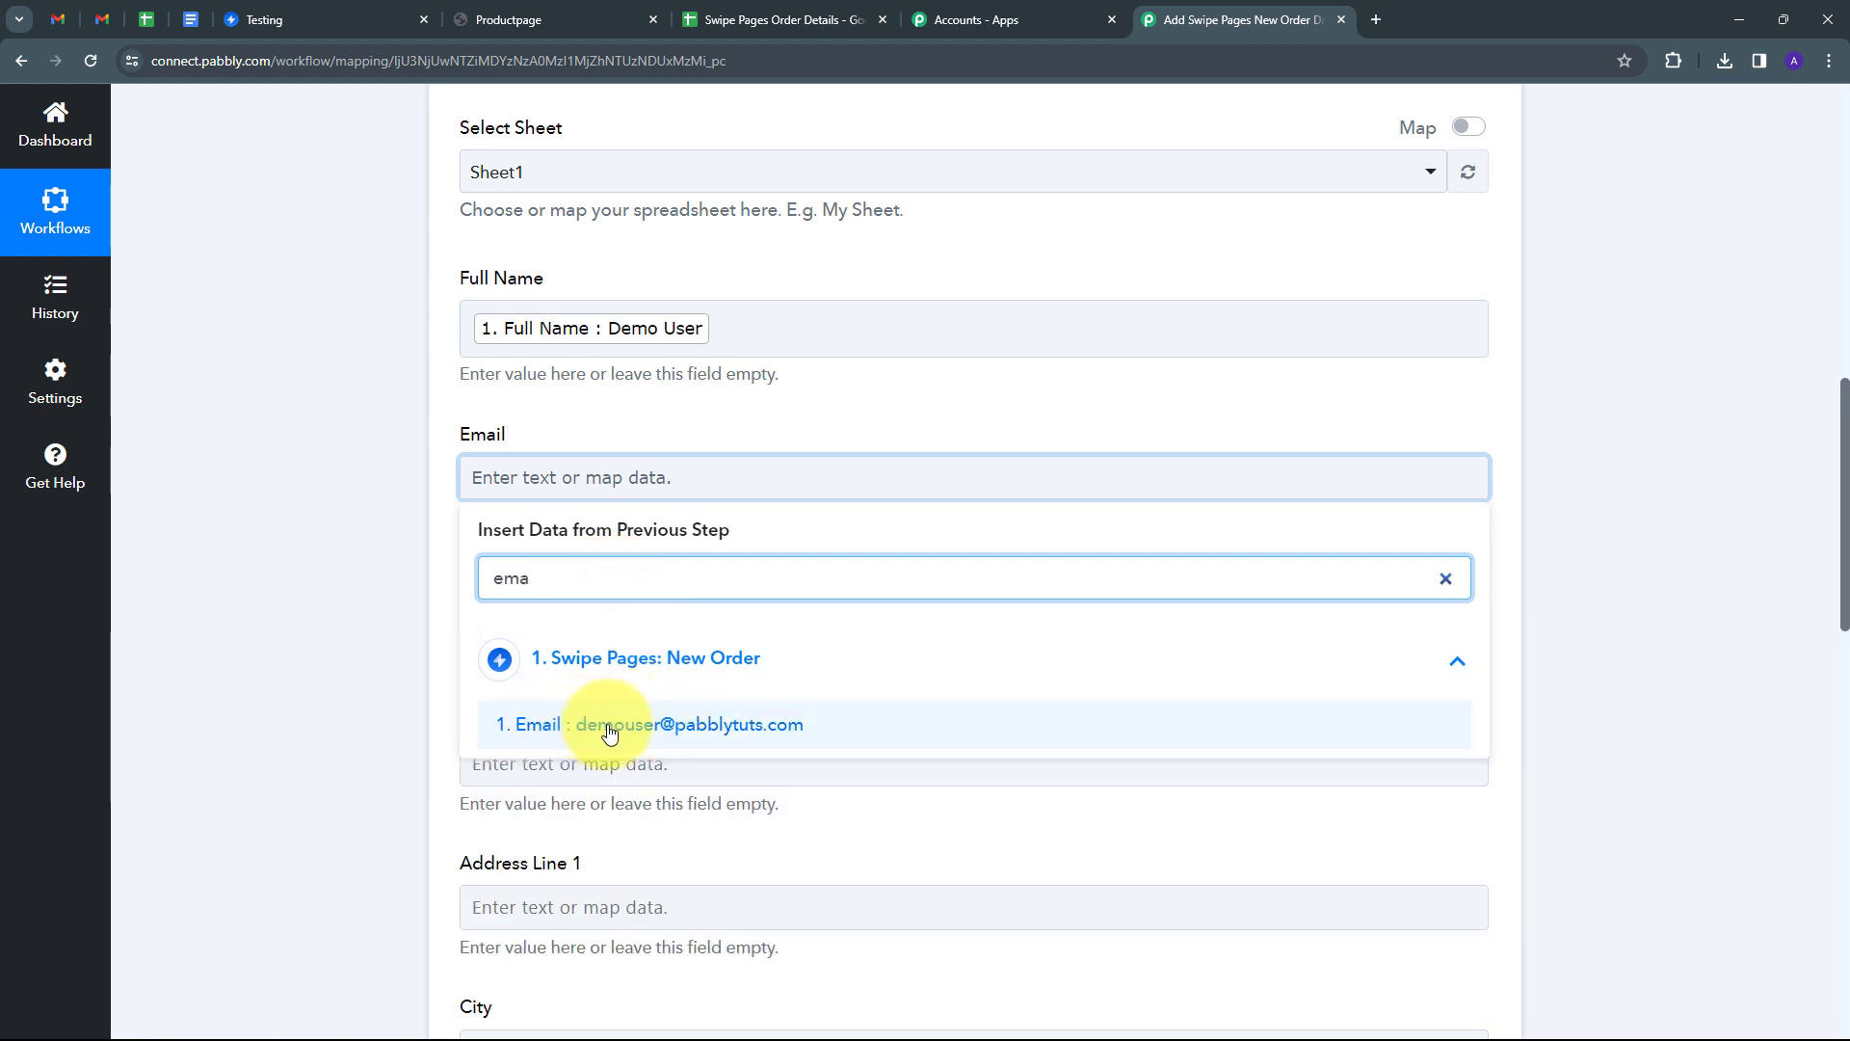
click(624, 730)
scroll(488, 475, down, 2)
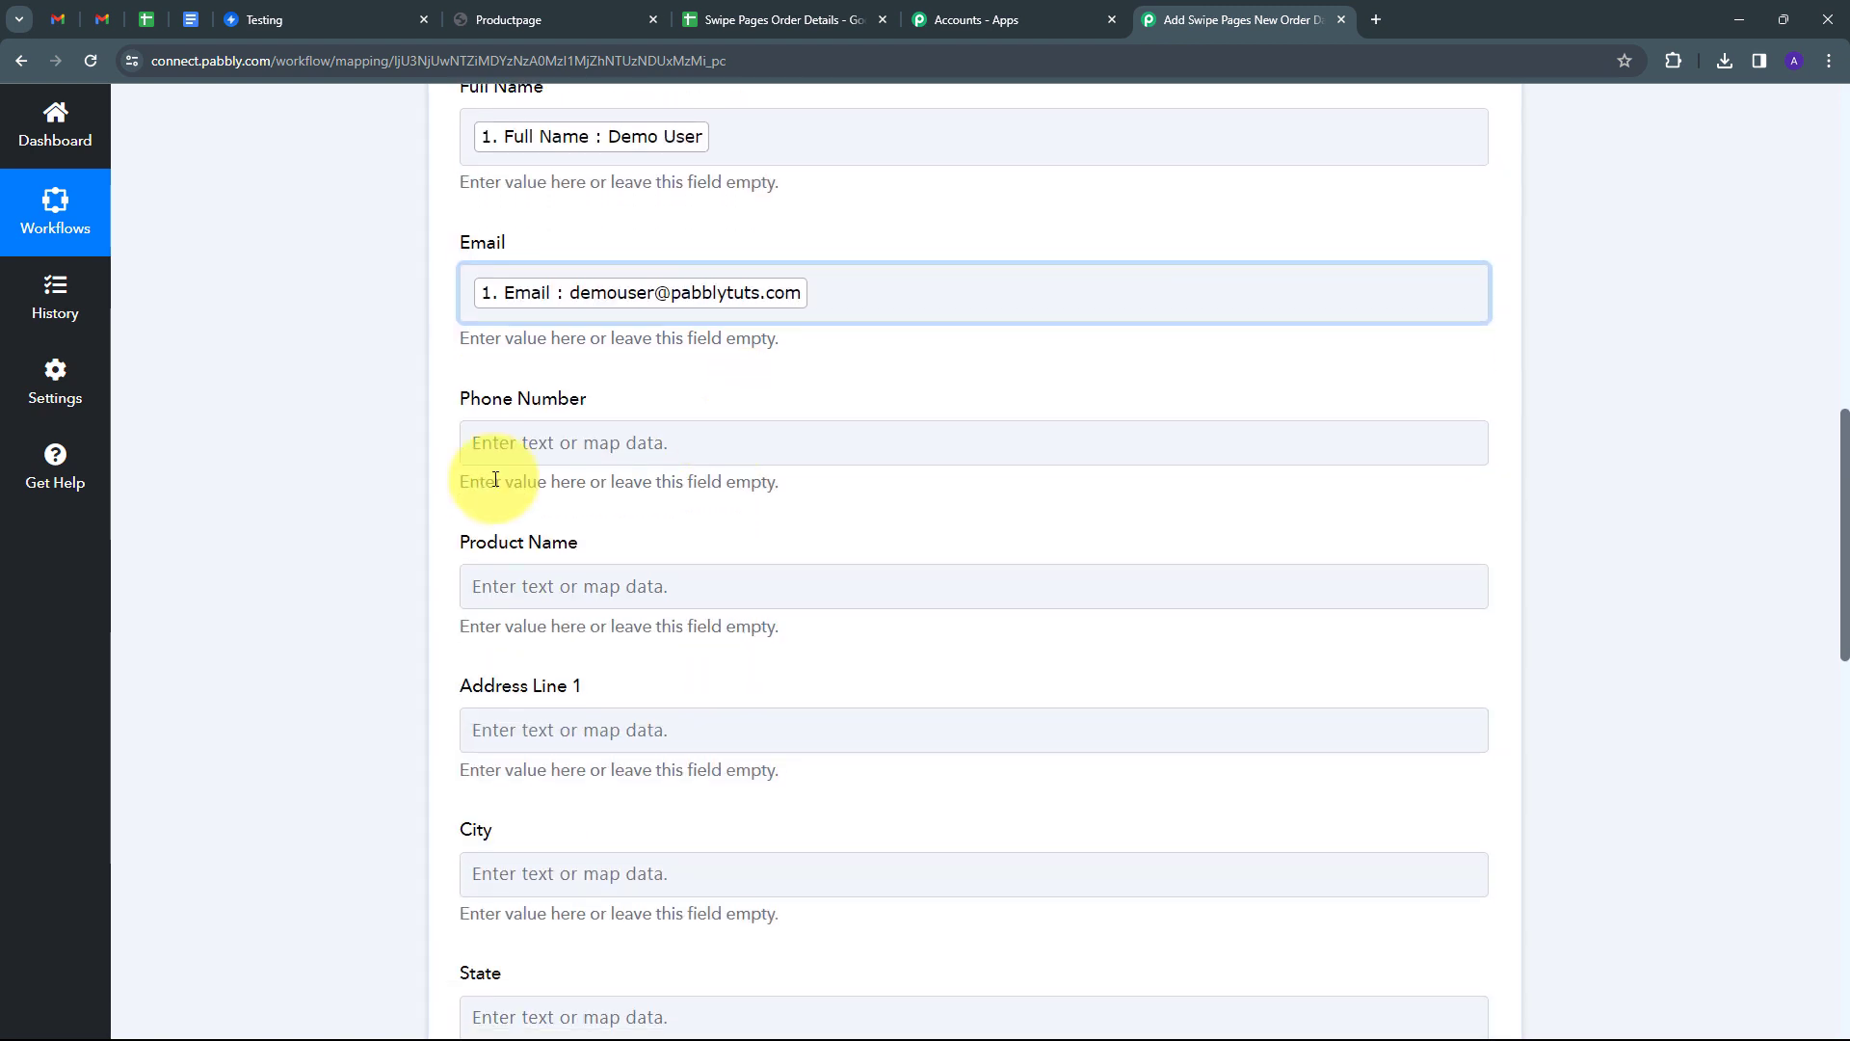
Map the Phone Number field to the order's phone number and review the remaining mappings.
click(497, 443)
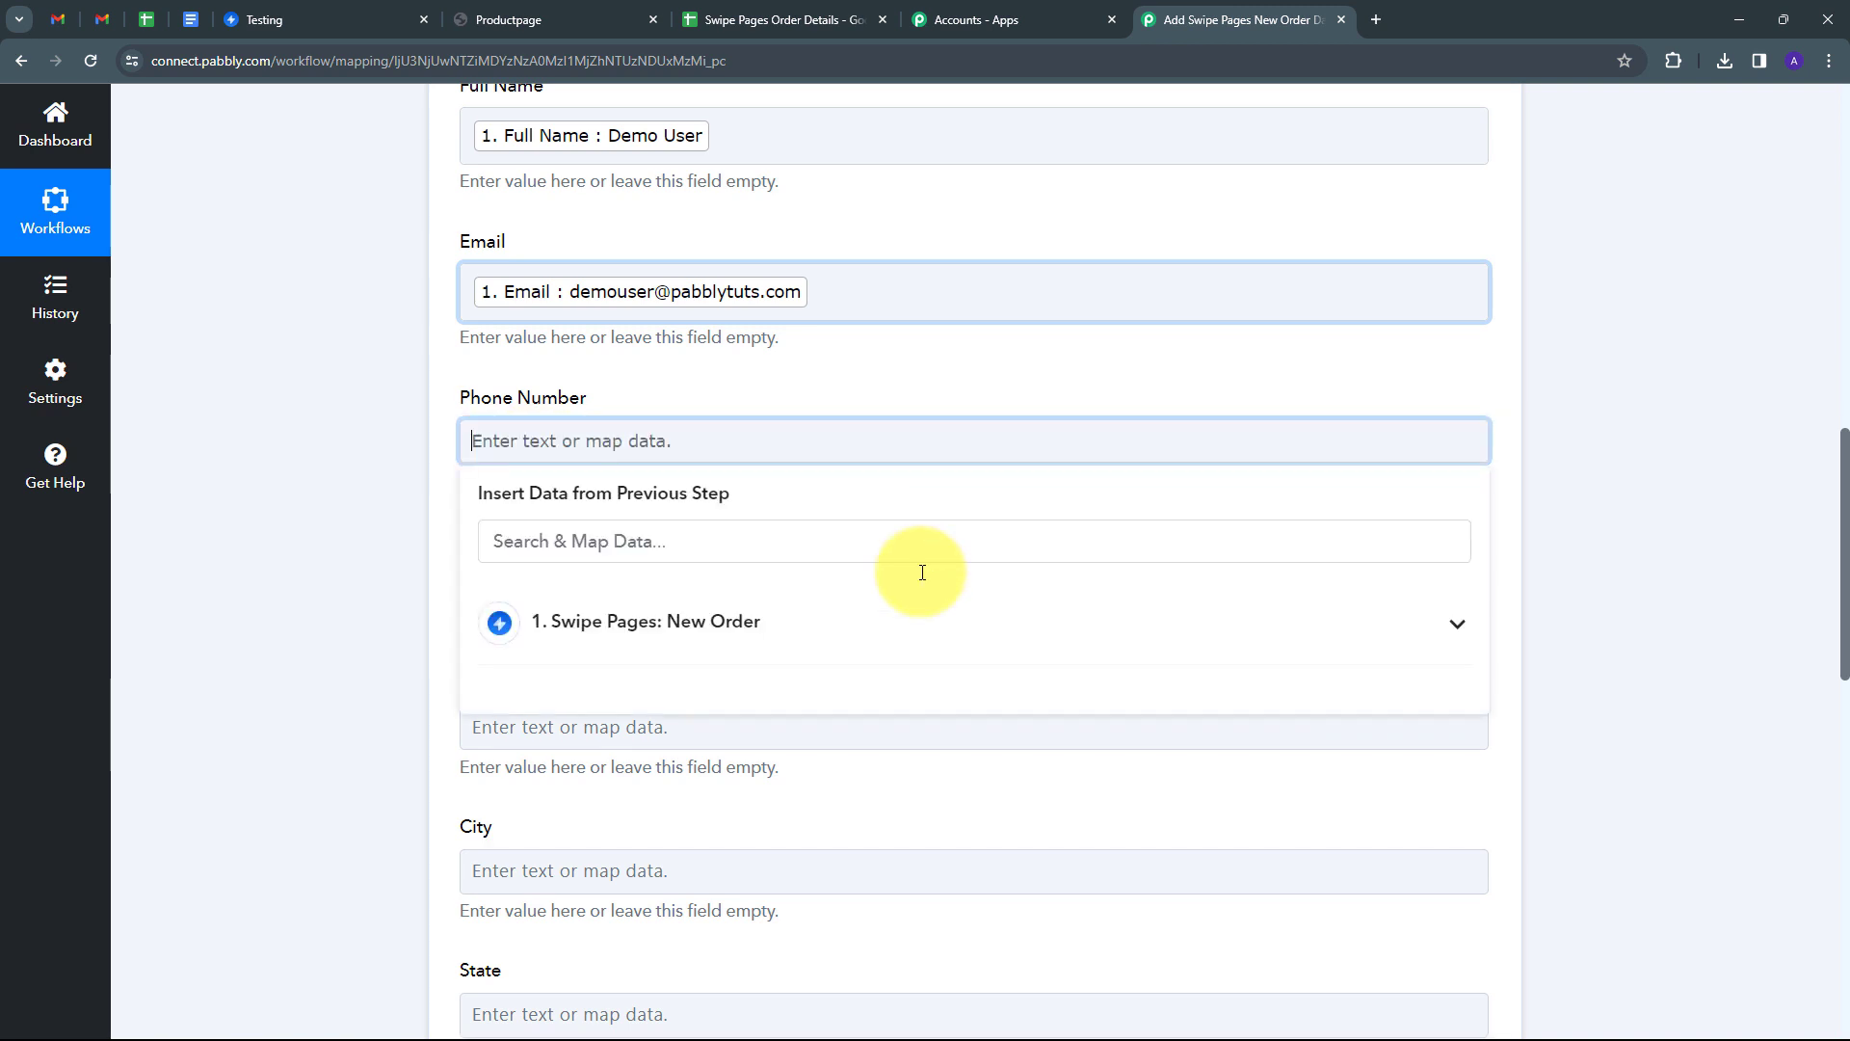
click(598, 619)
click(593, 540)
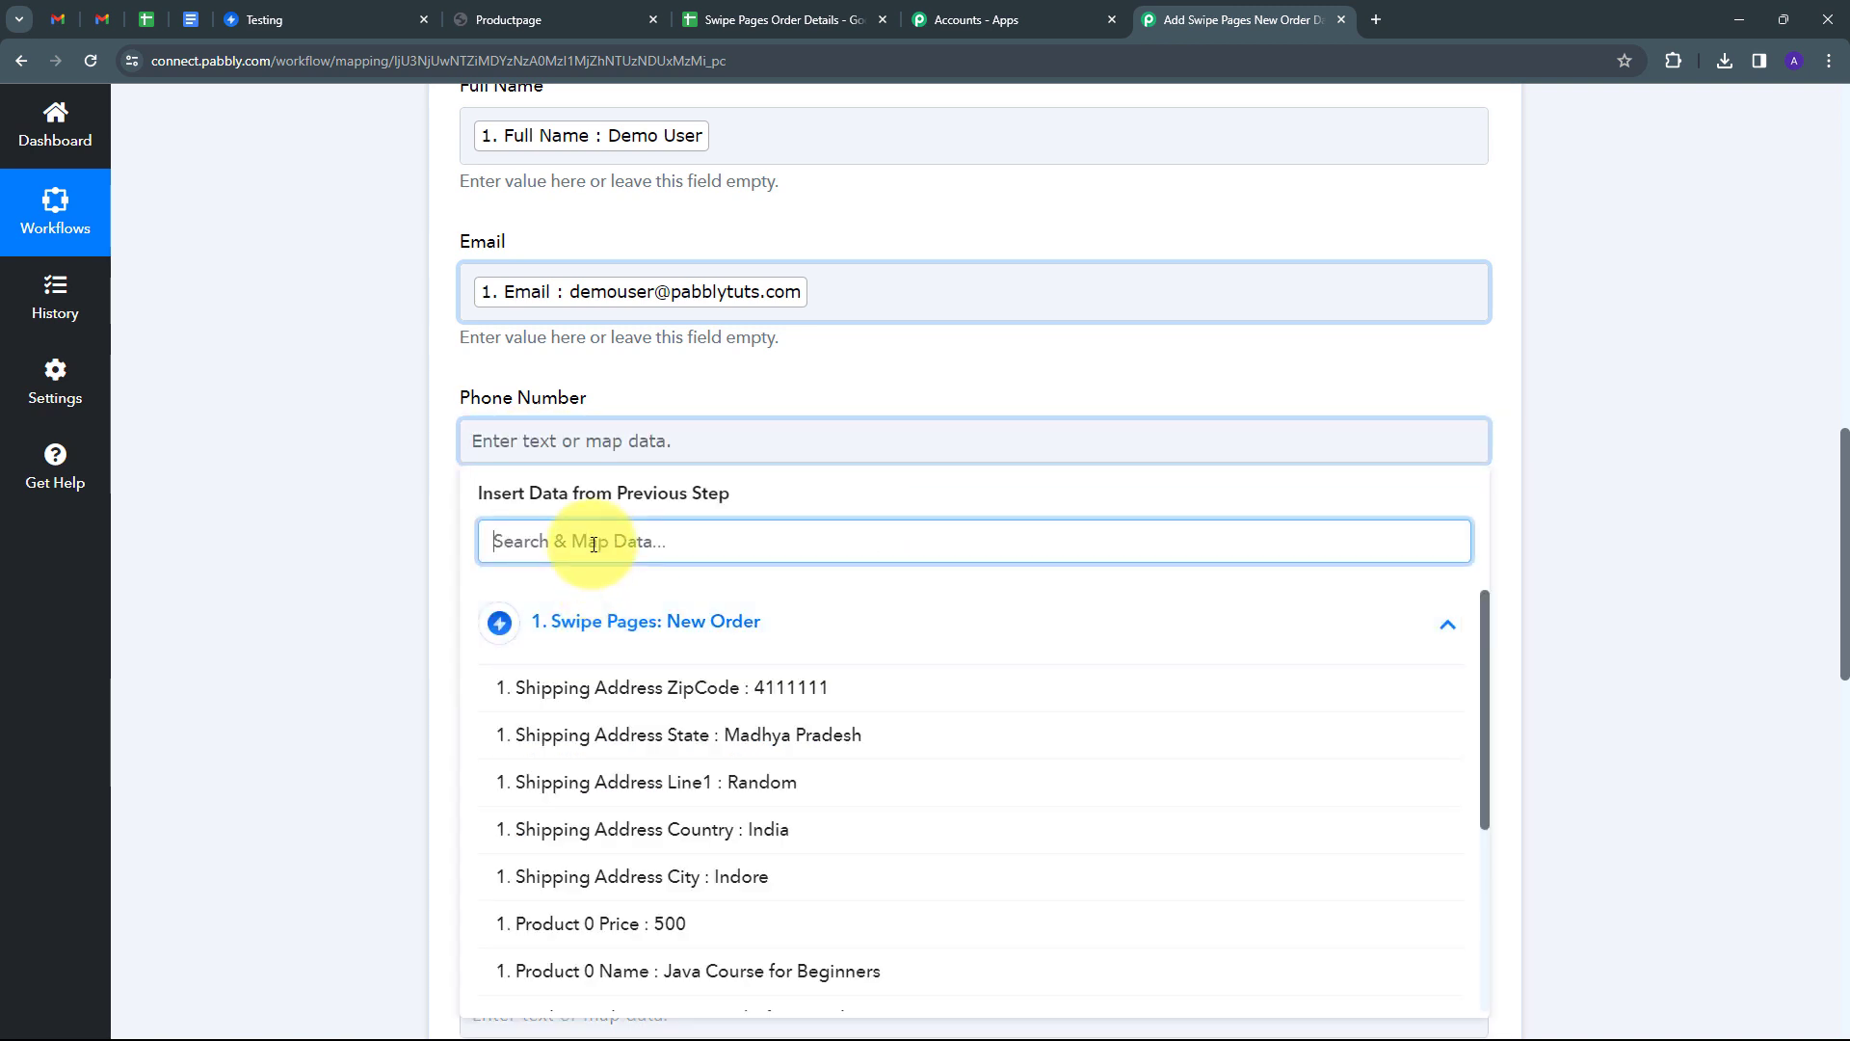
text(ph)
click(592, 687)
scroll(569, 518, up, 3)
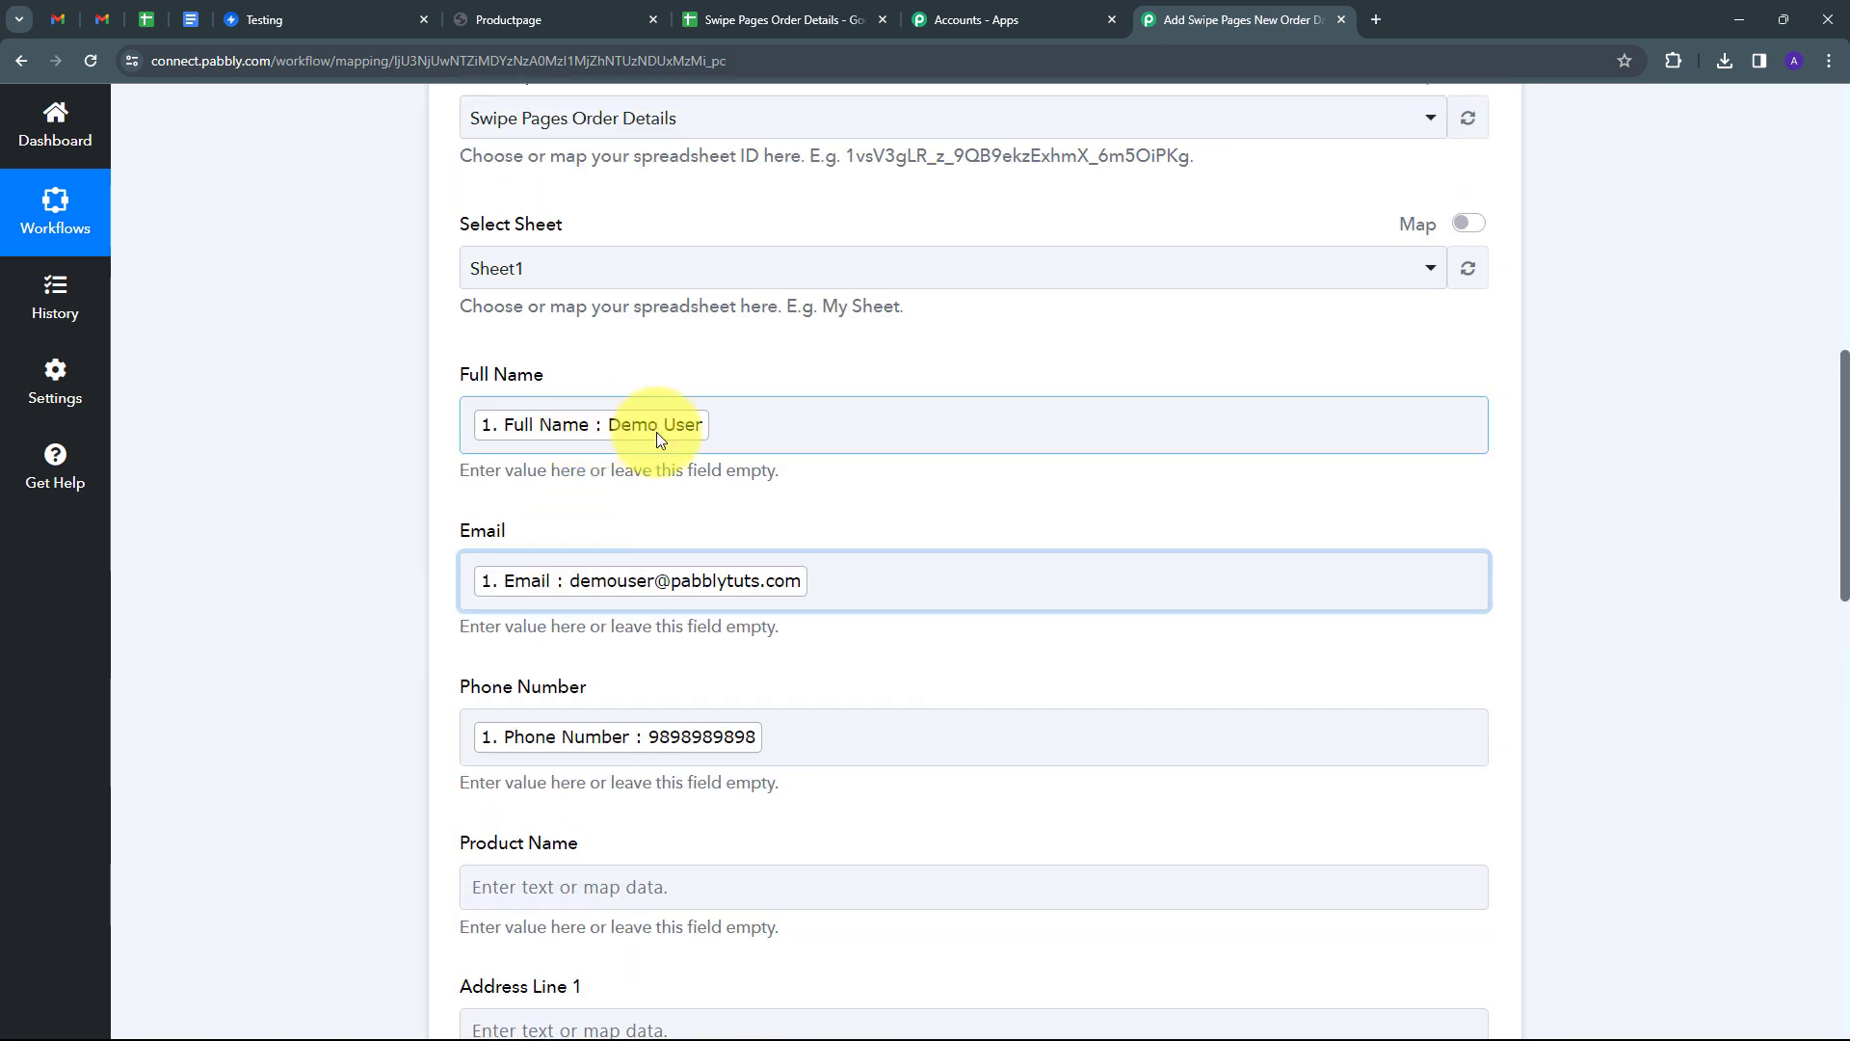
scroll(656, 432, down, 4)
scroll(656, 431, down, 4)
scroll(652, 430, up, 5)
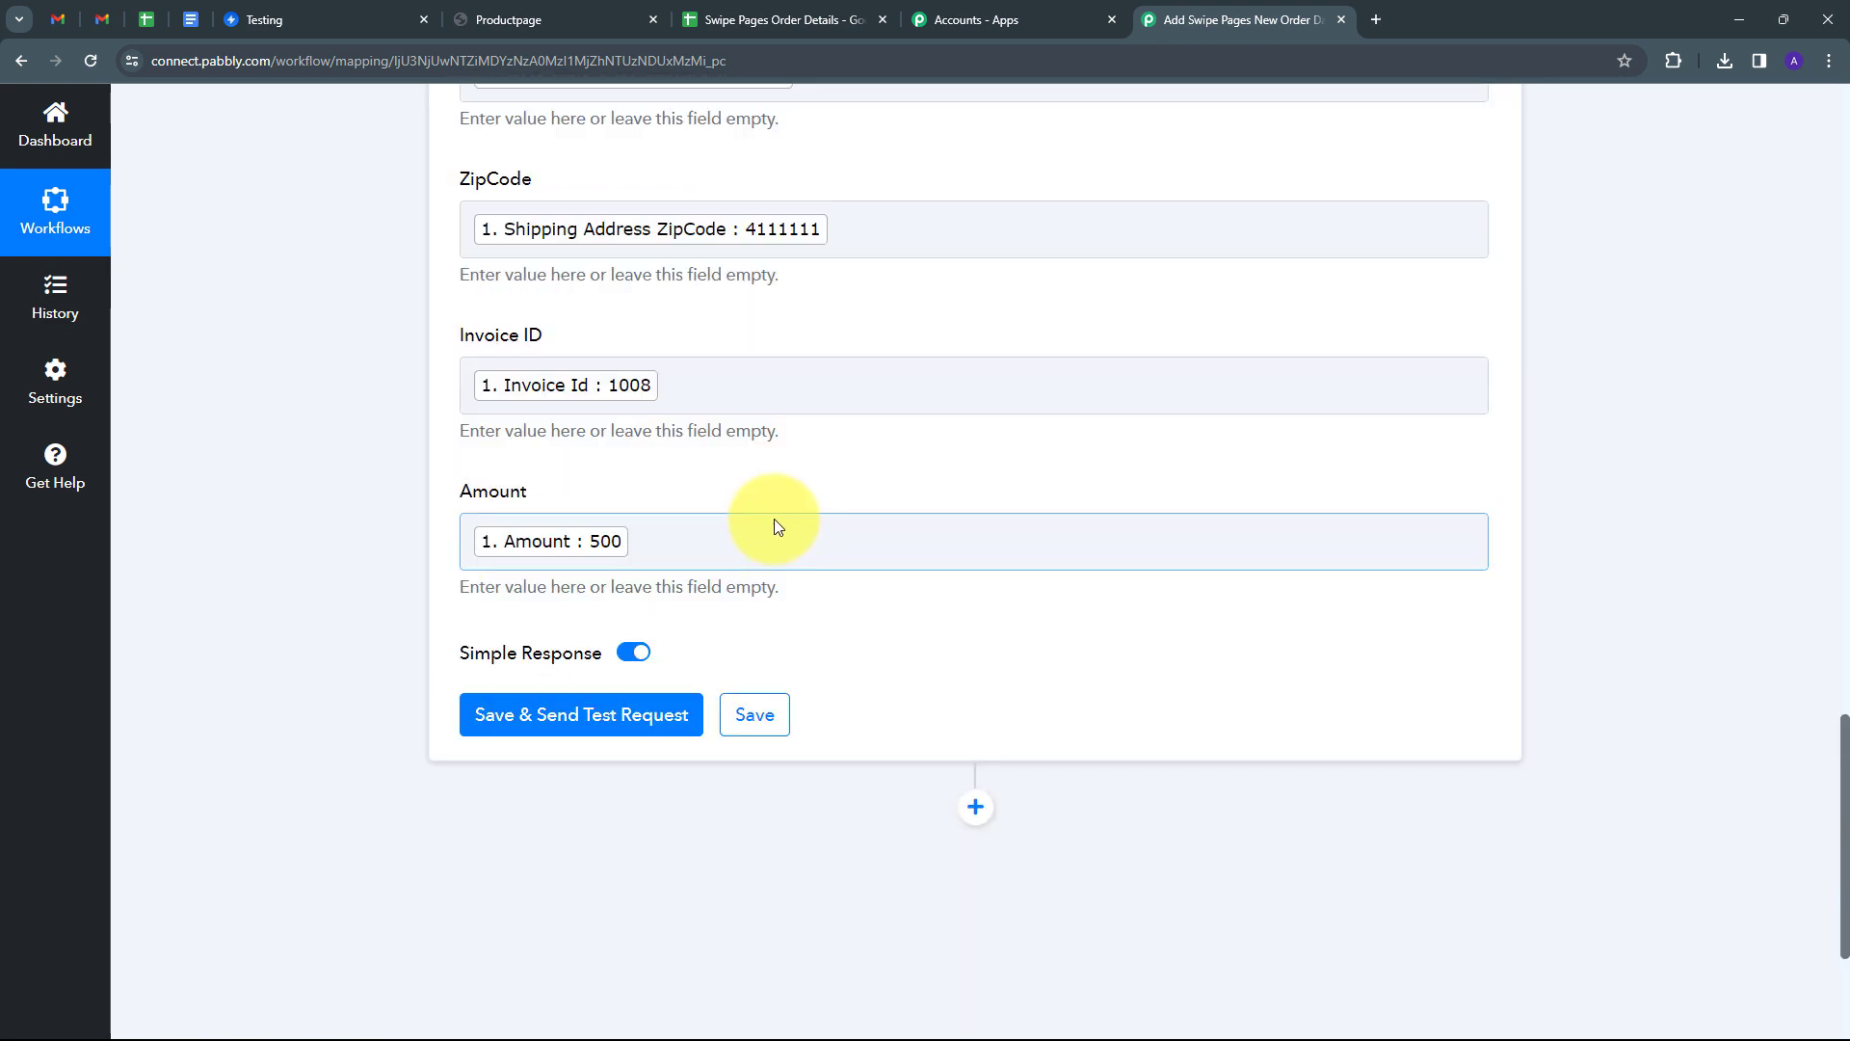
scroll(778, 526, up, 8)
scroll(884, 443, down, 8)
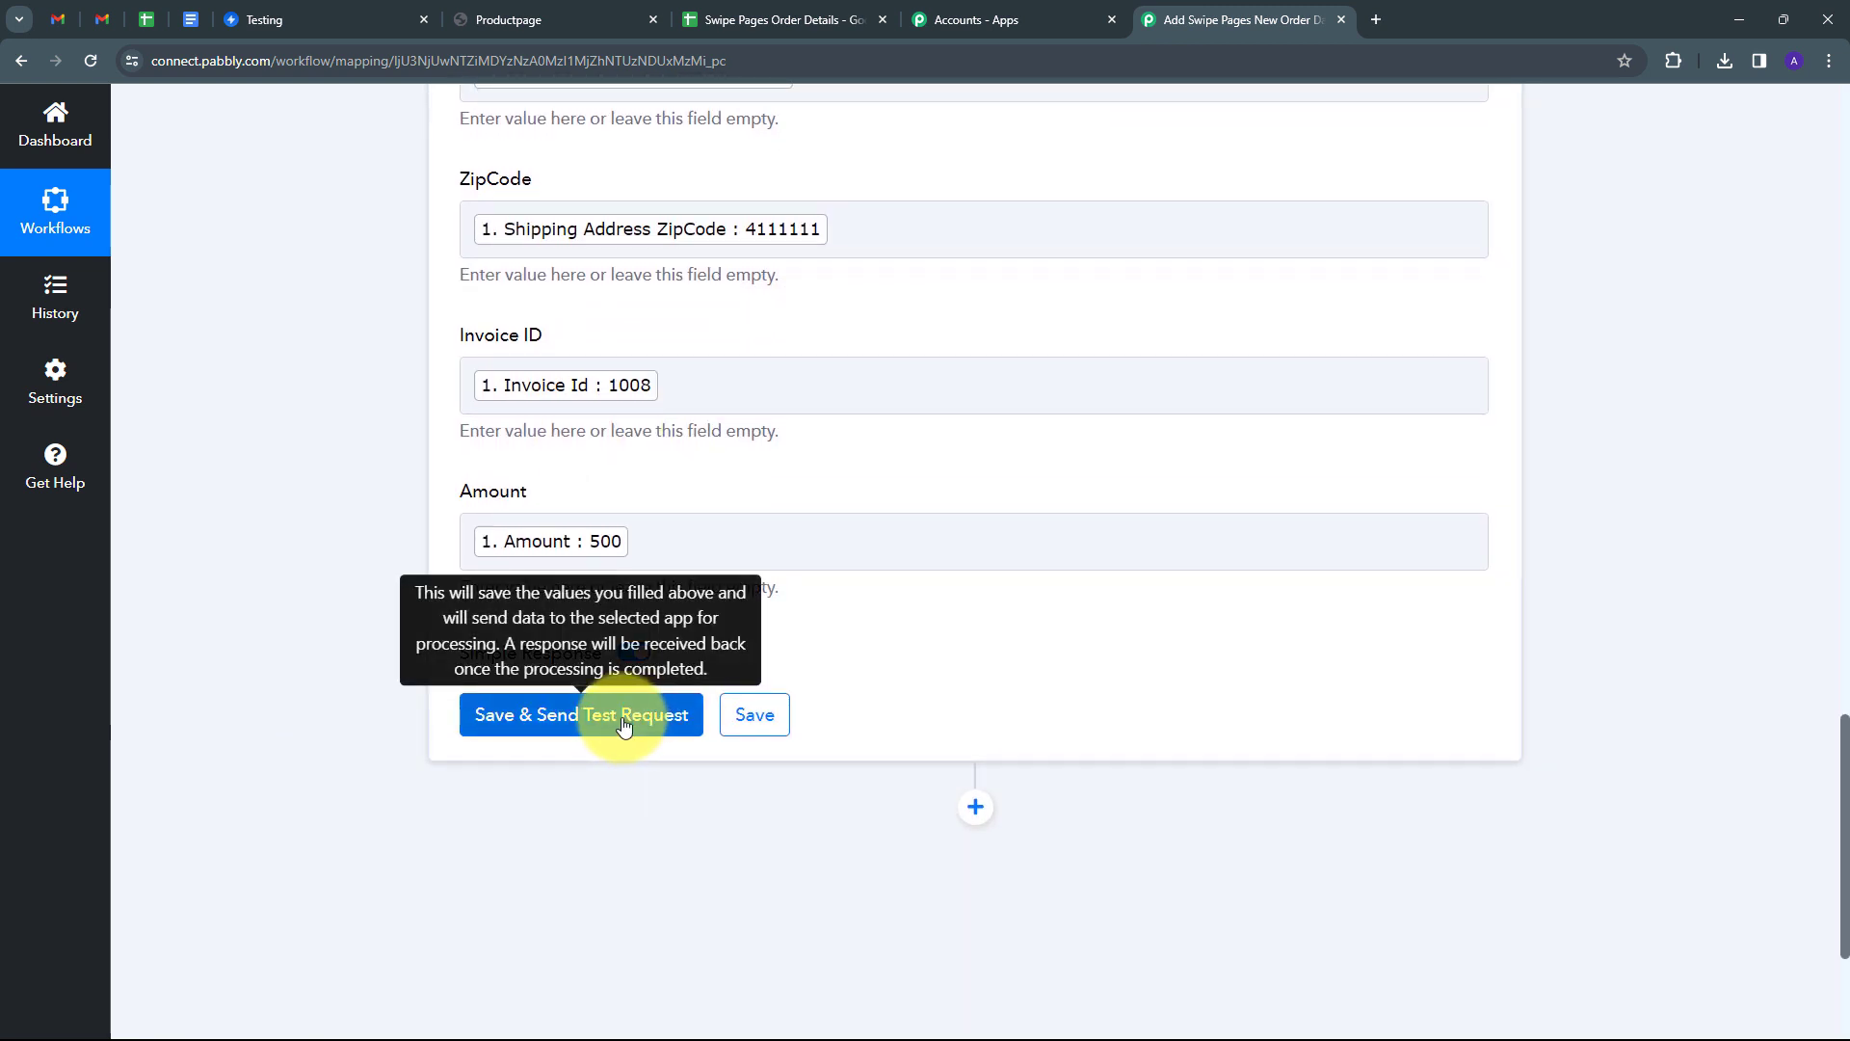
Save and send a test request writing the order into row 2, then open the Swipe Pages Order Details sheet.
click(579, 724)
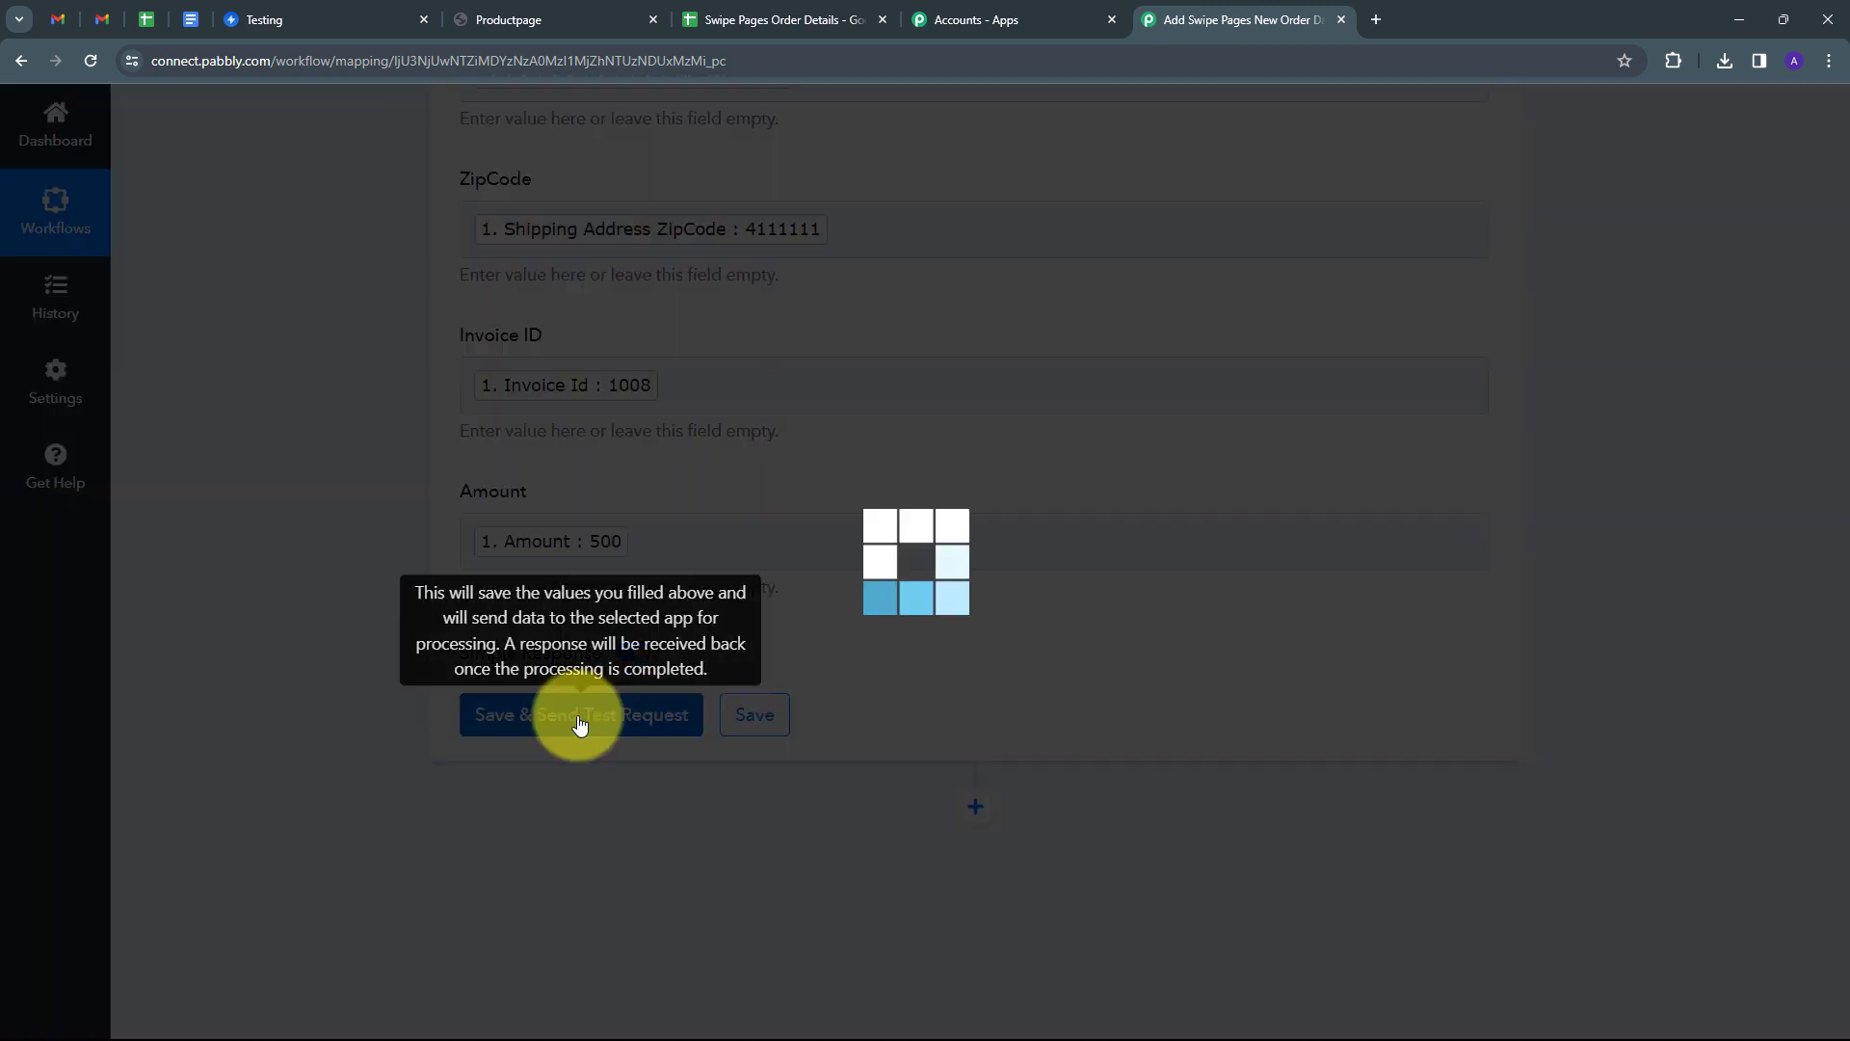
scroll(1635, 593, down, 5)
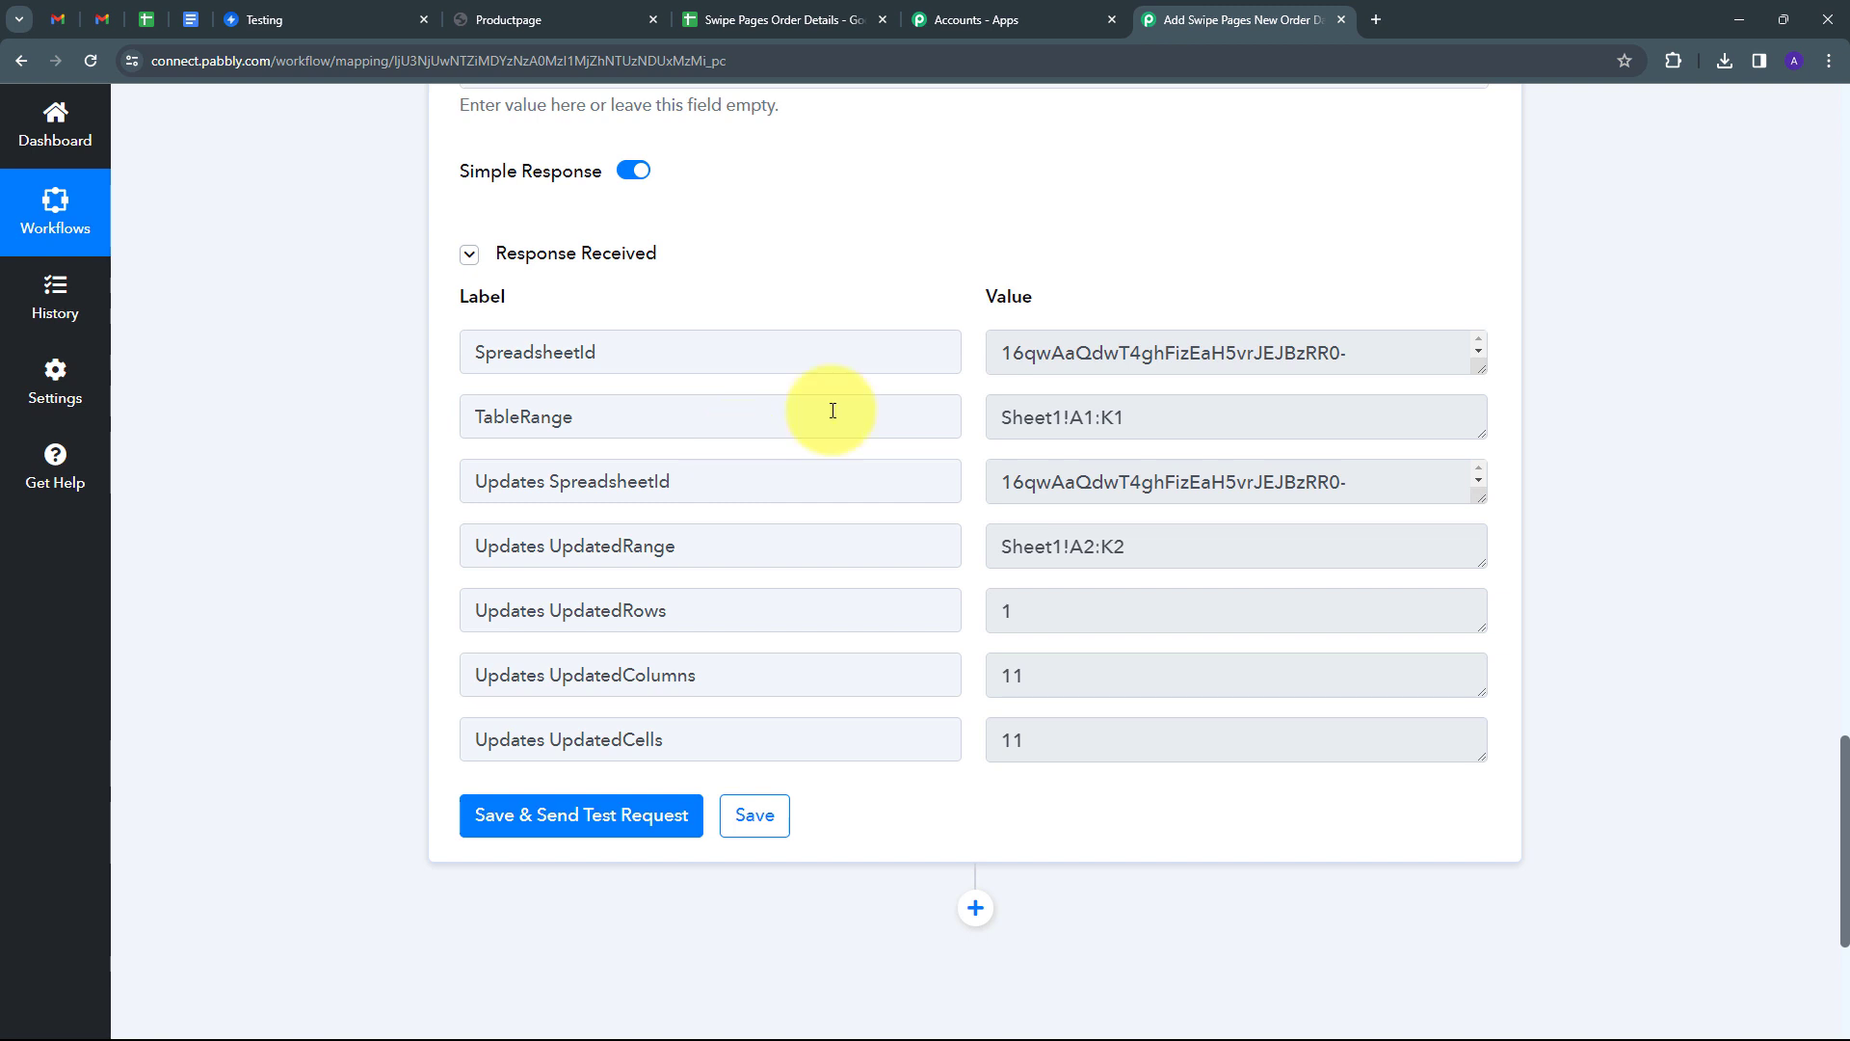
click(767, 17)
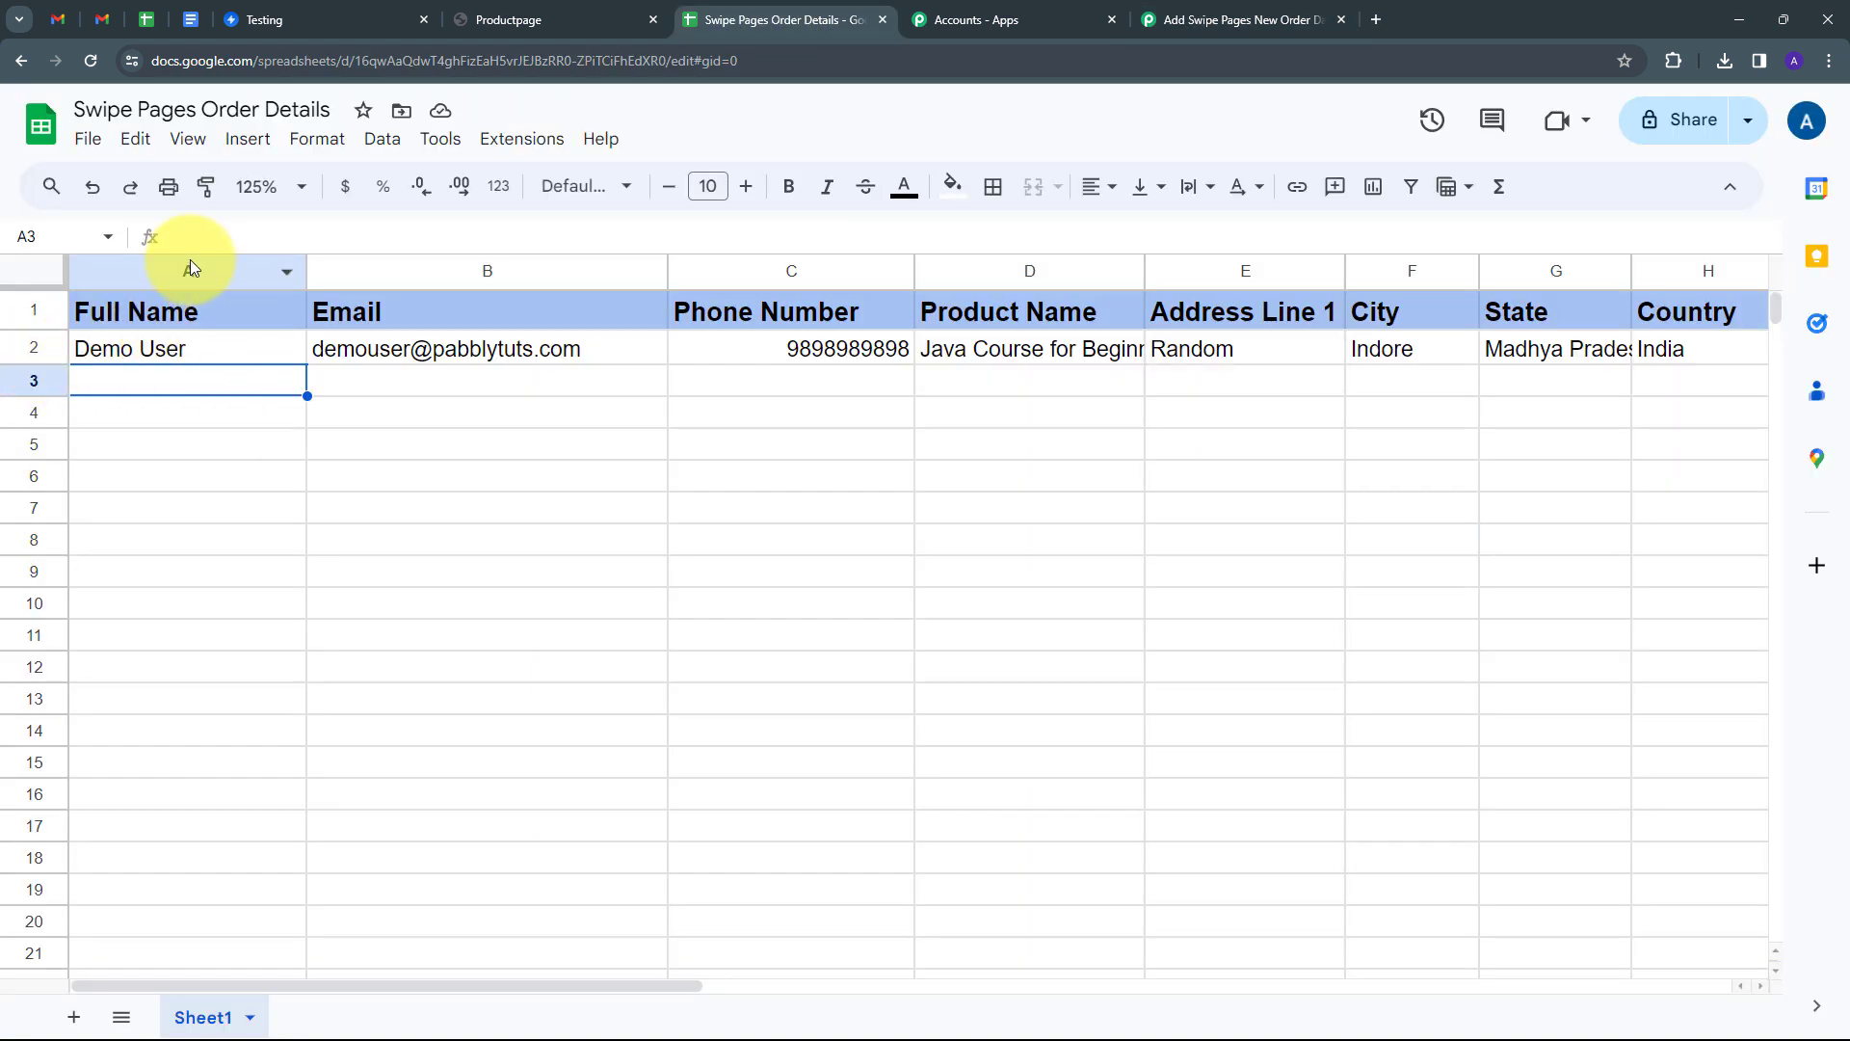
Inspect row 2's name and product cells, scroll across to Amount, then go back to Swipe Pages.
click(150, 350)
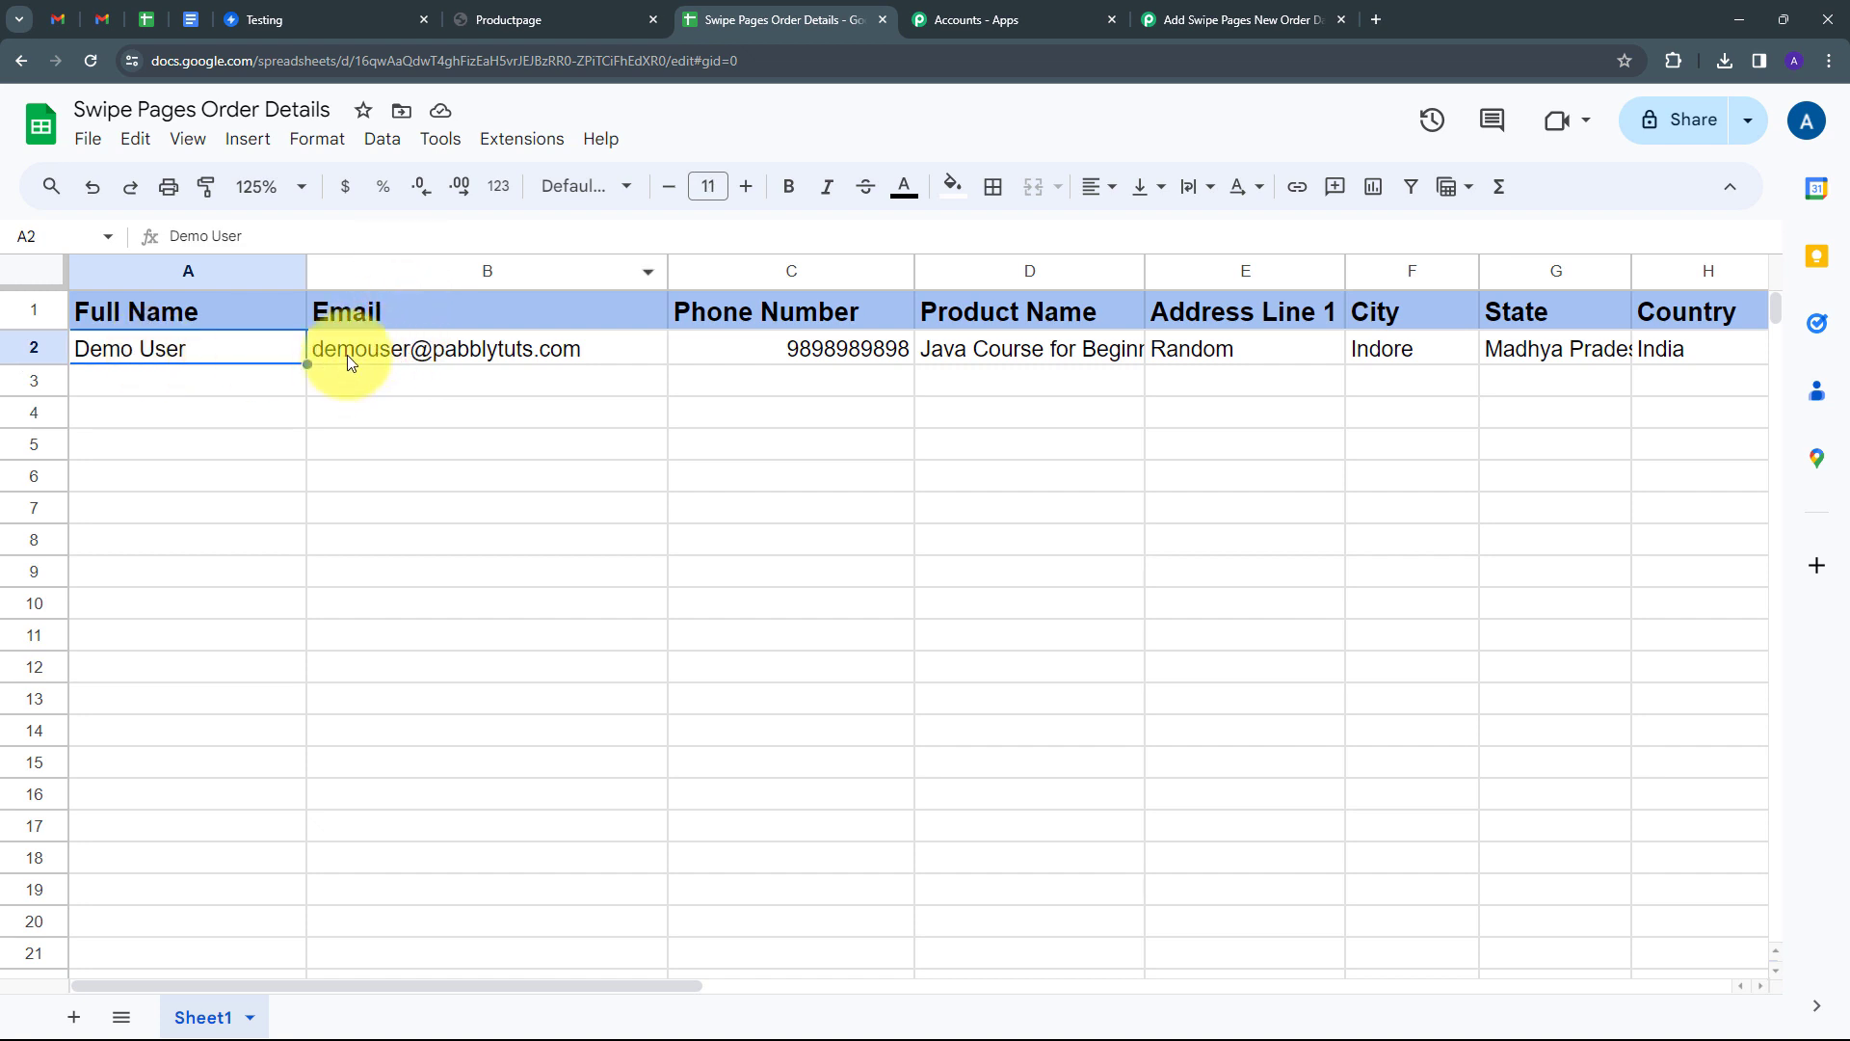
mouse_move(504, 359)
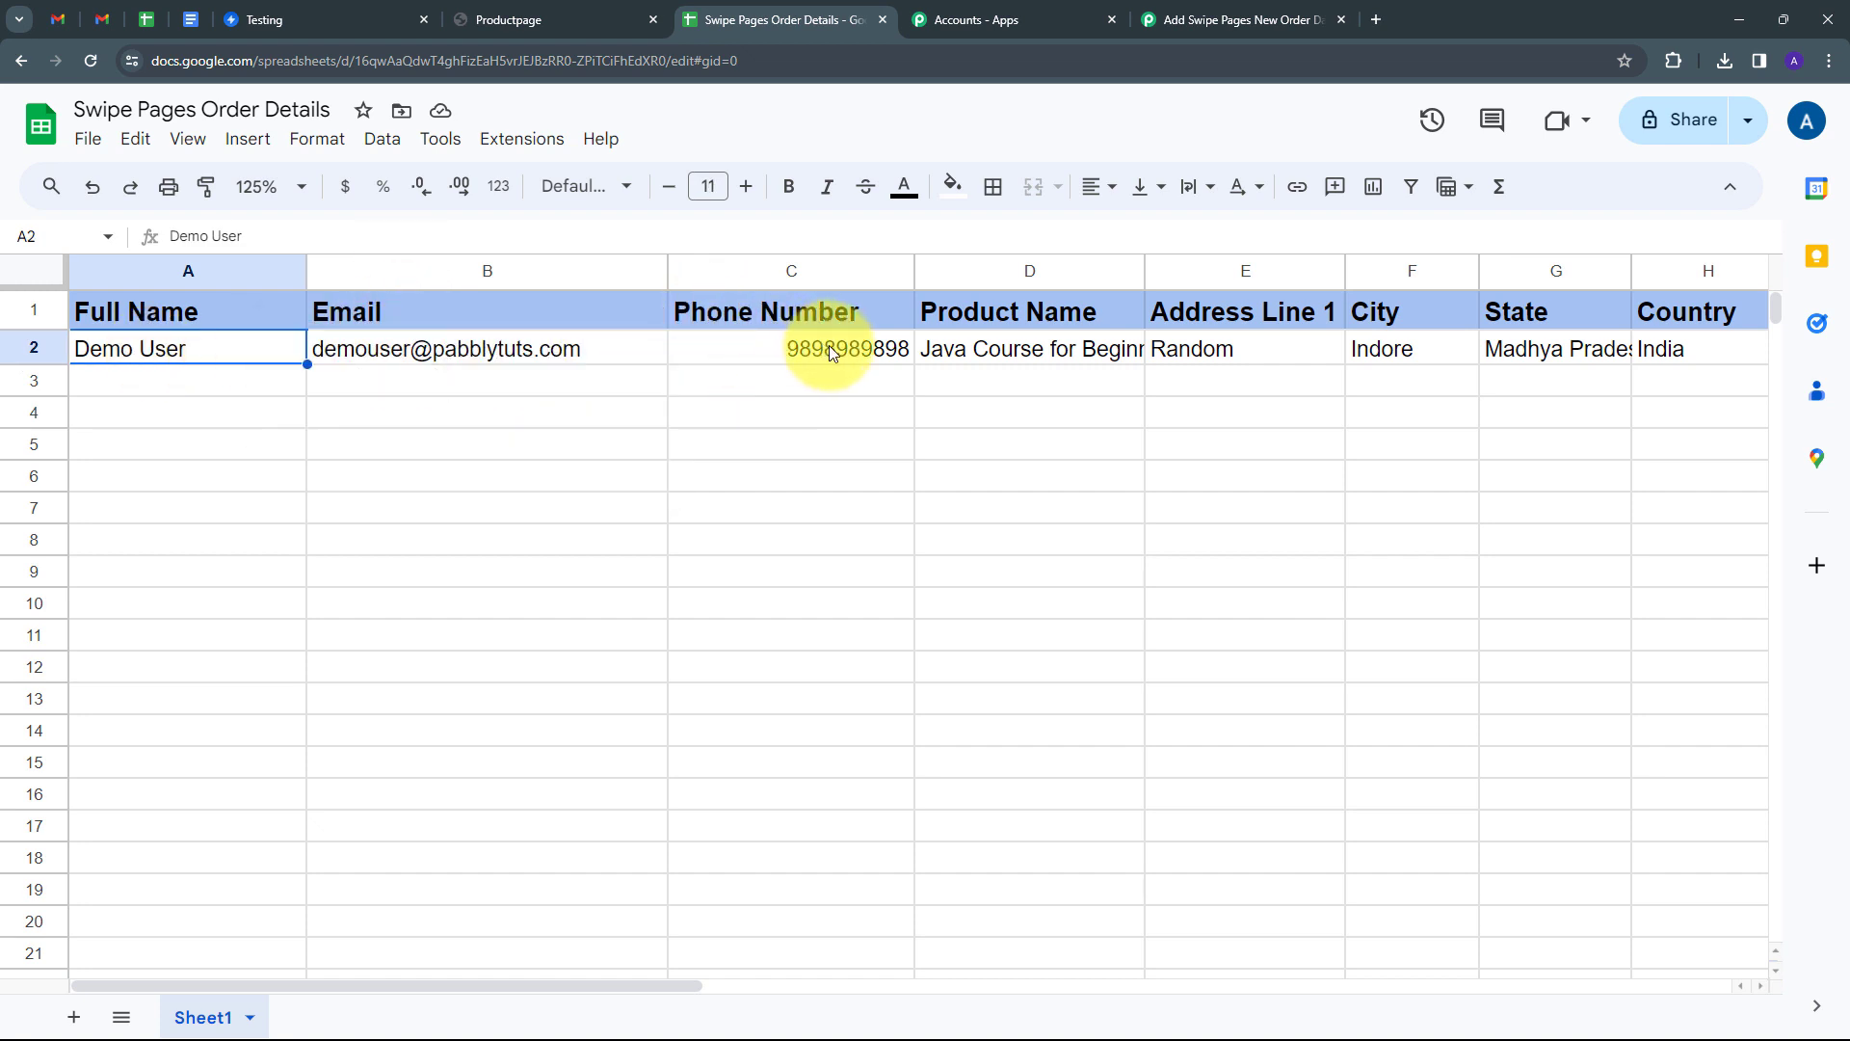
double_click(987, 355)
click(1060, 392)
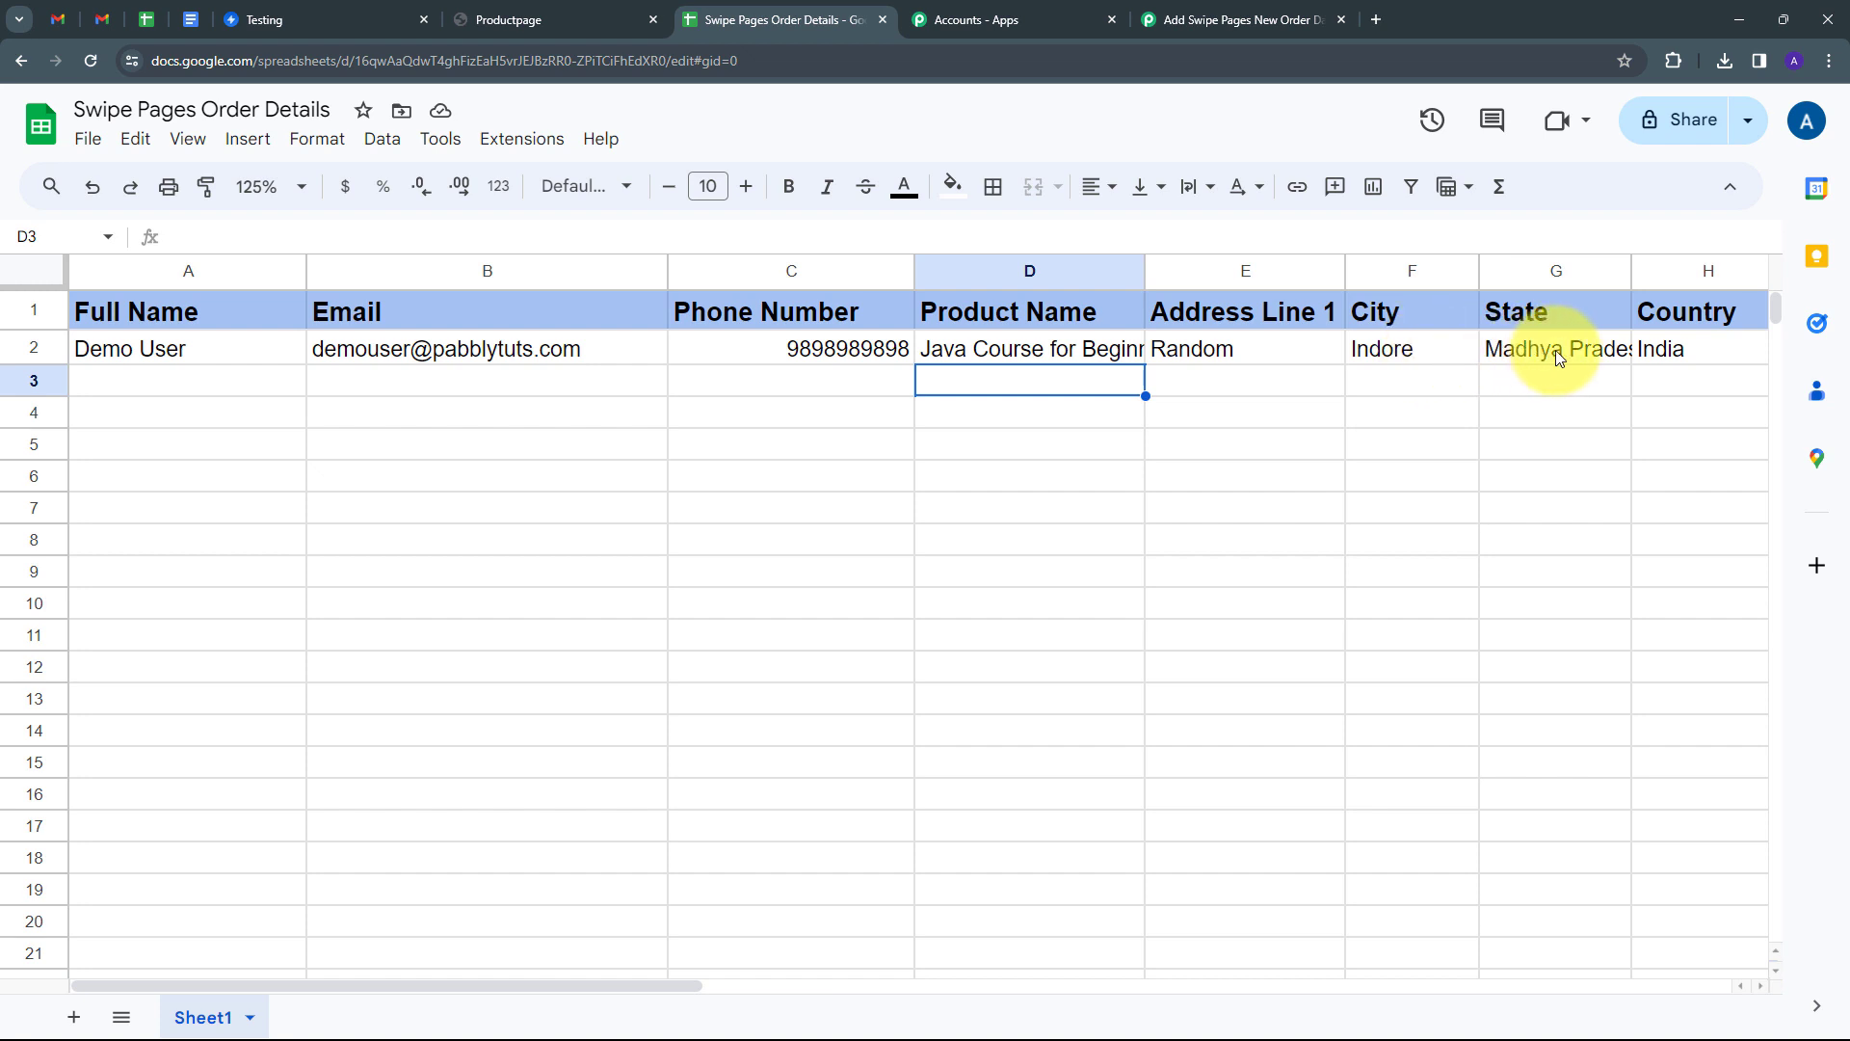
key(Right)
key(Right)
key(Right)
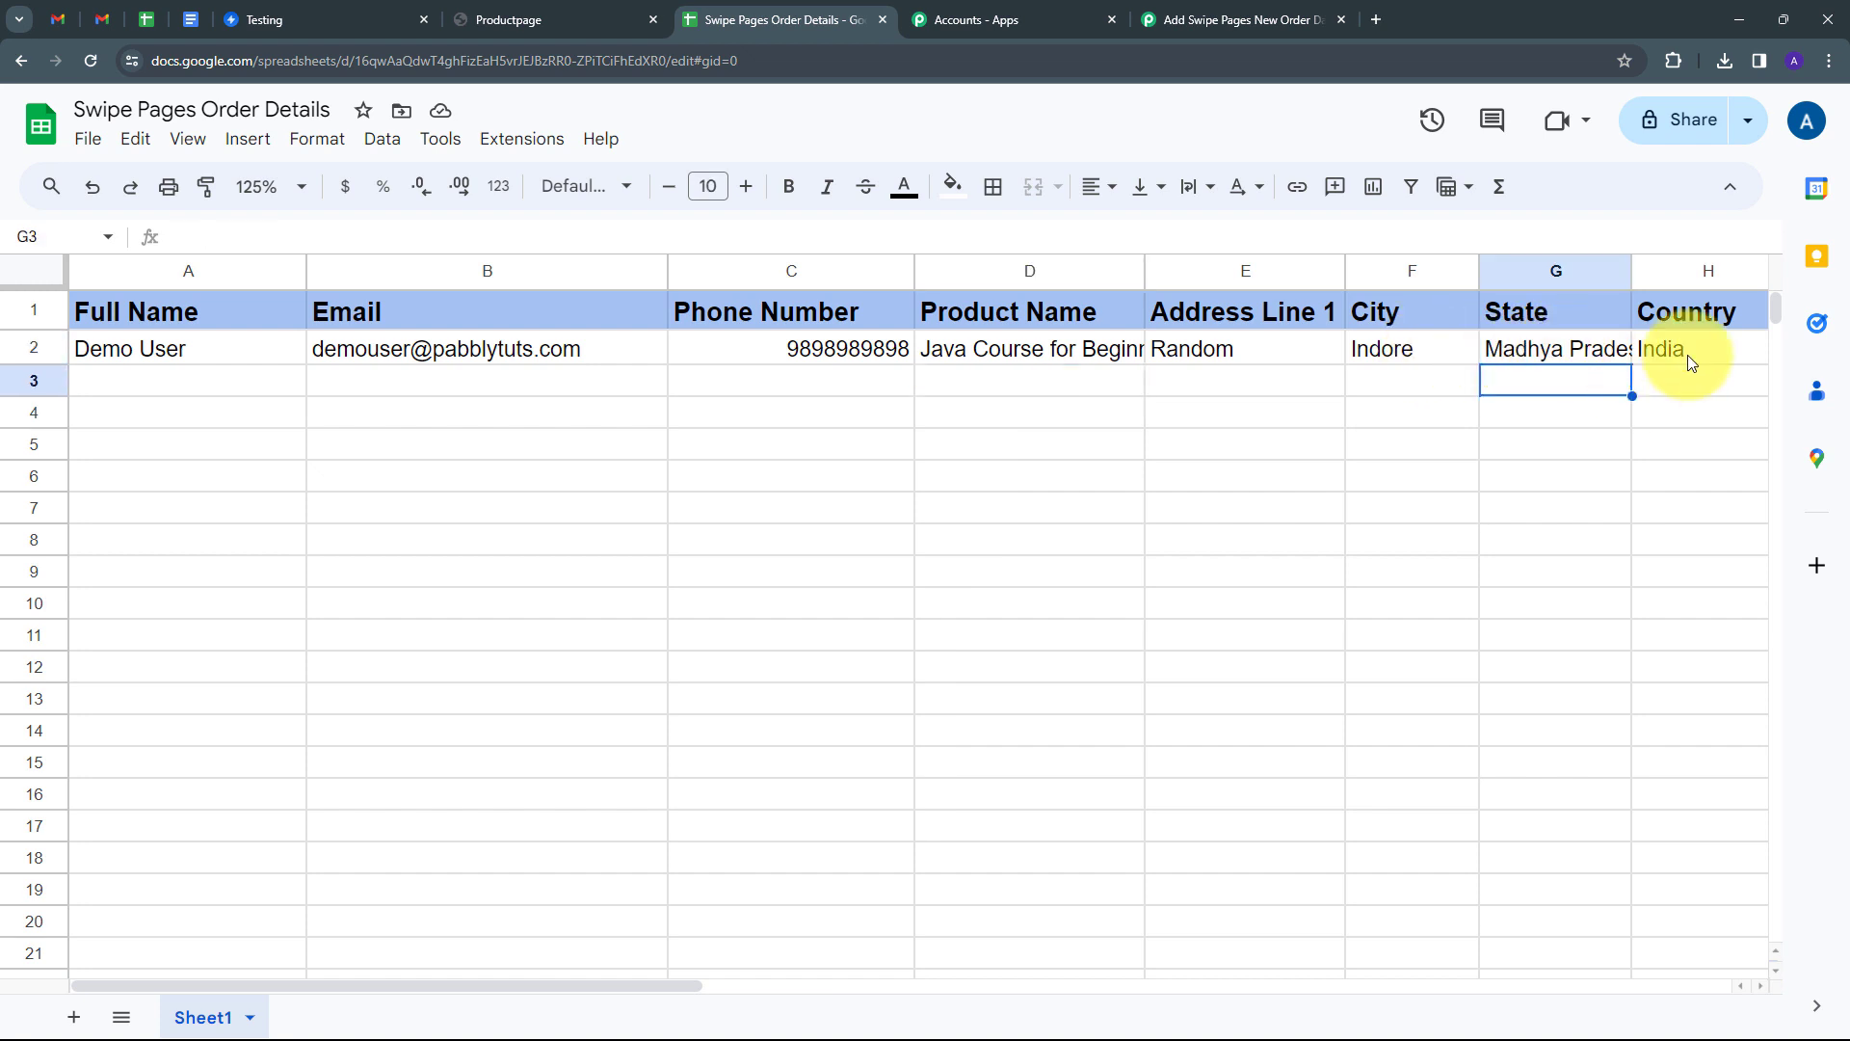
click(650, 977)
drag(682, 986, 969, 986)
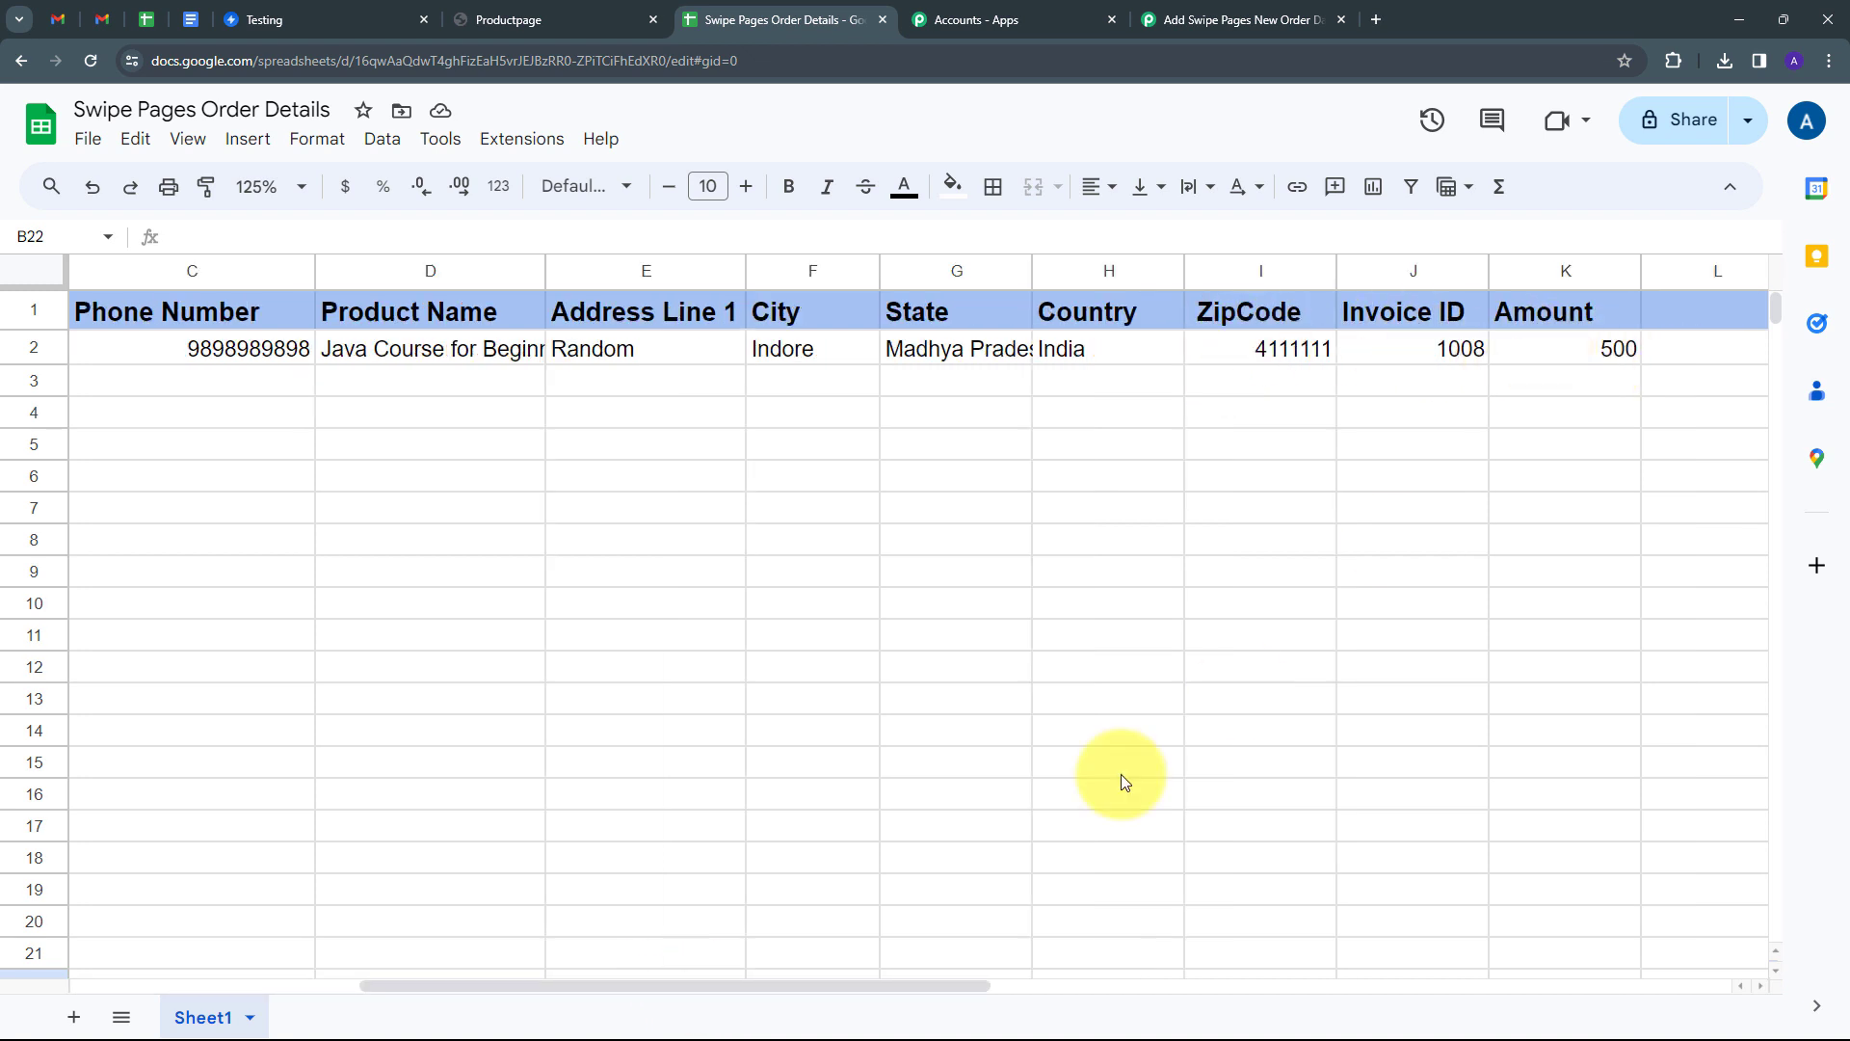
drag(871, 986, 438, 986)
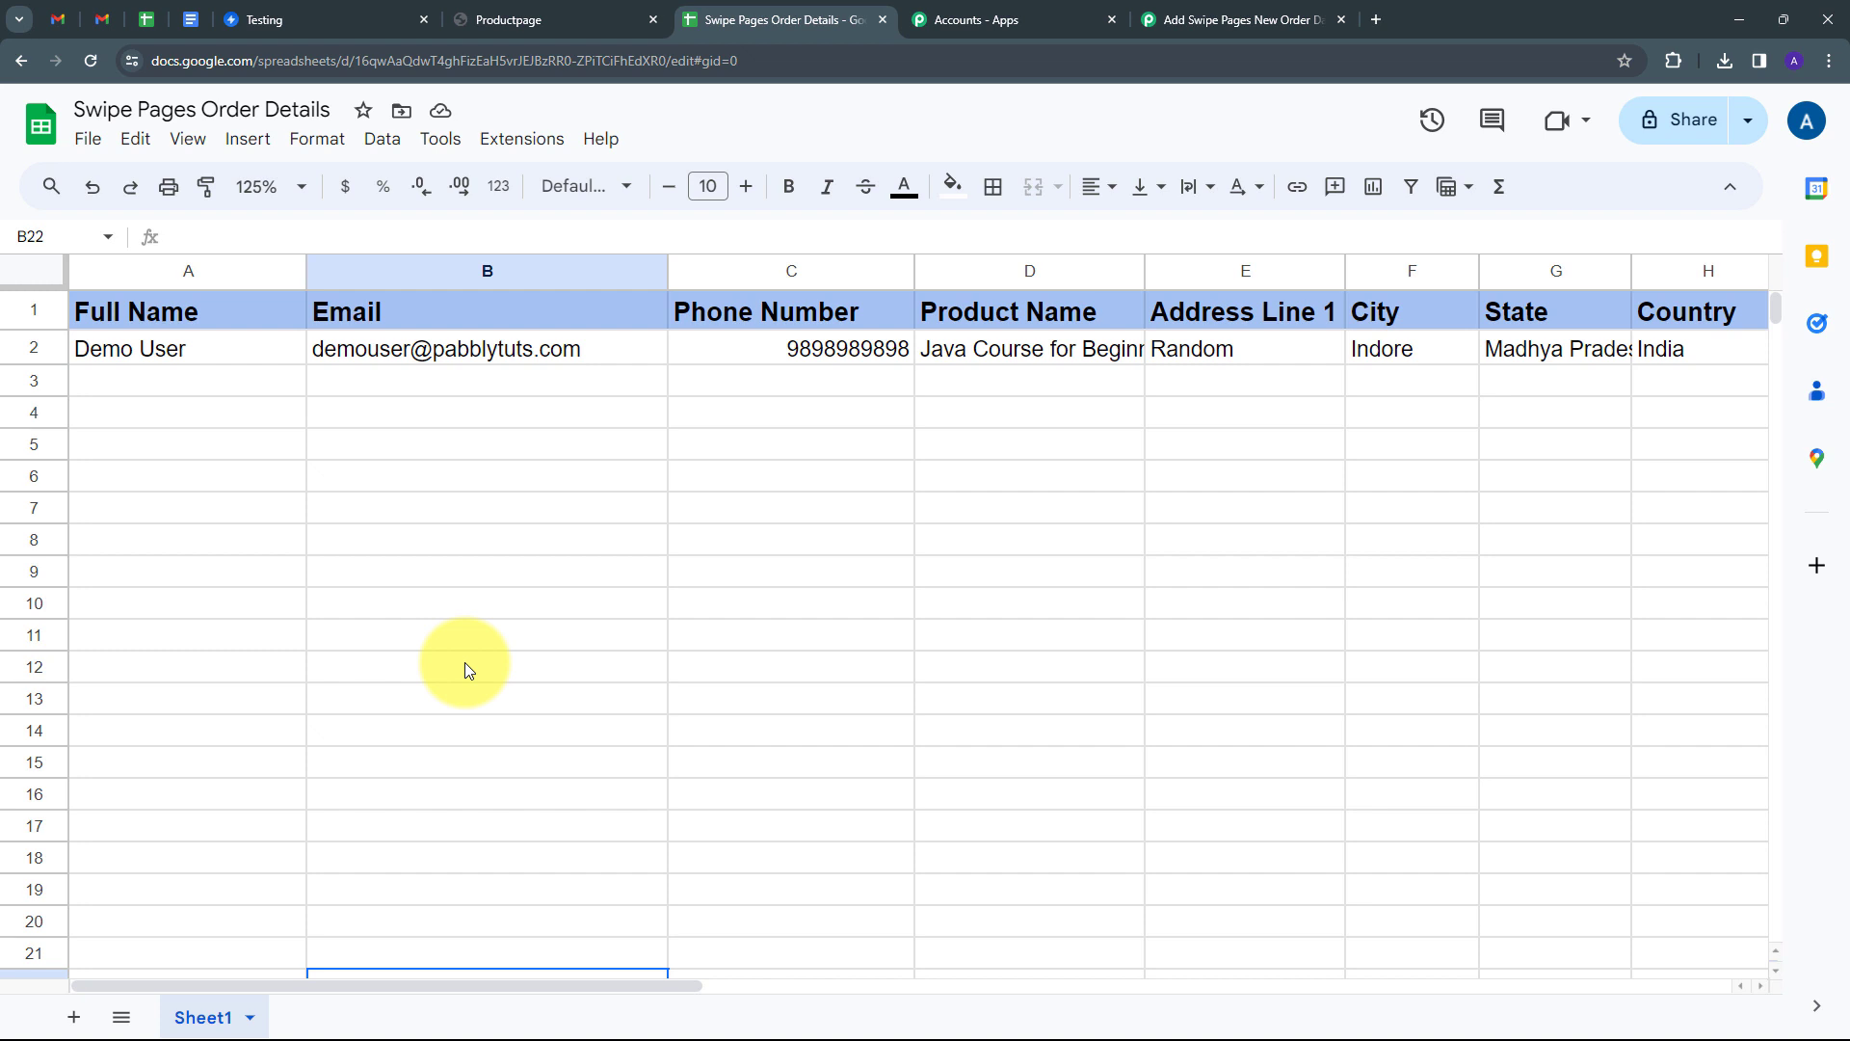
click(289, 23)
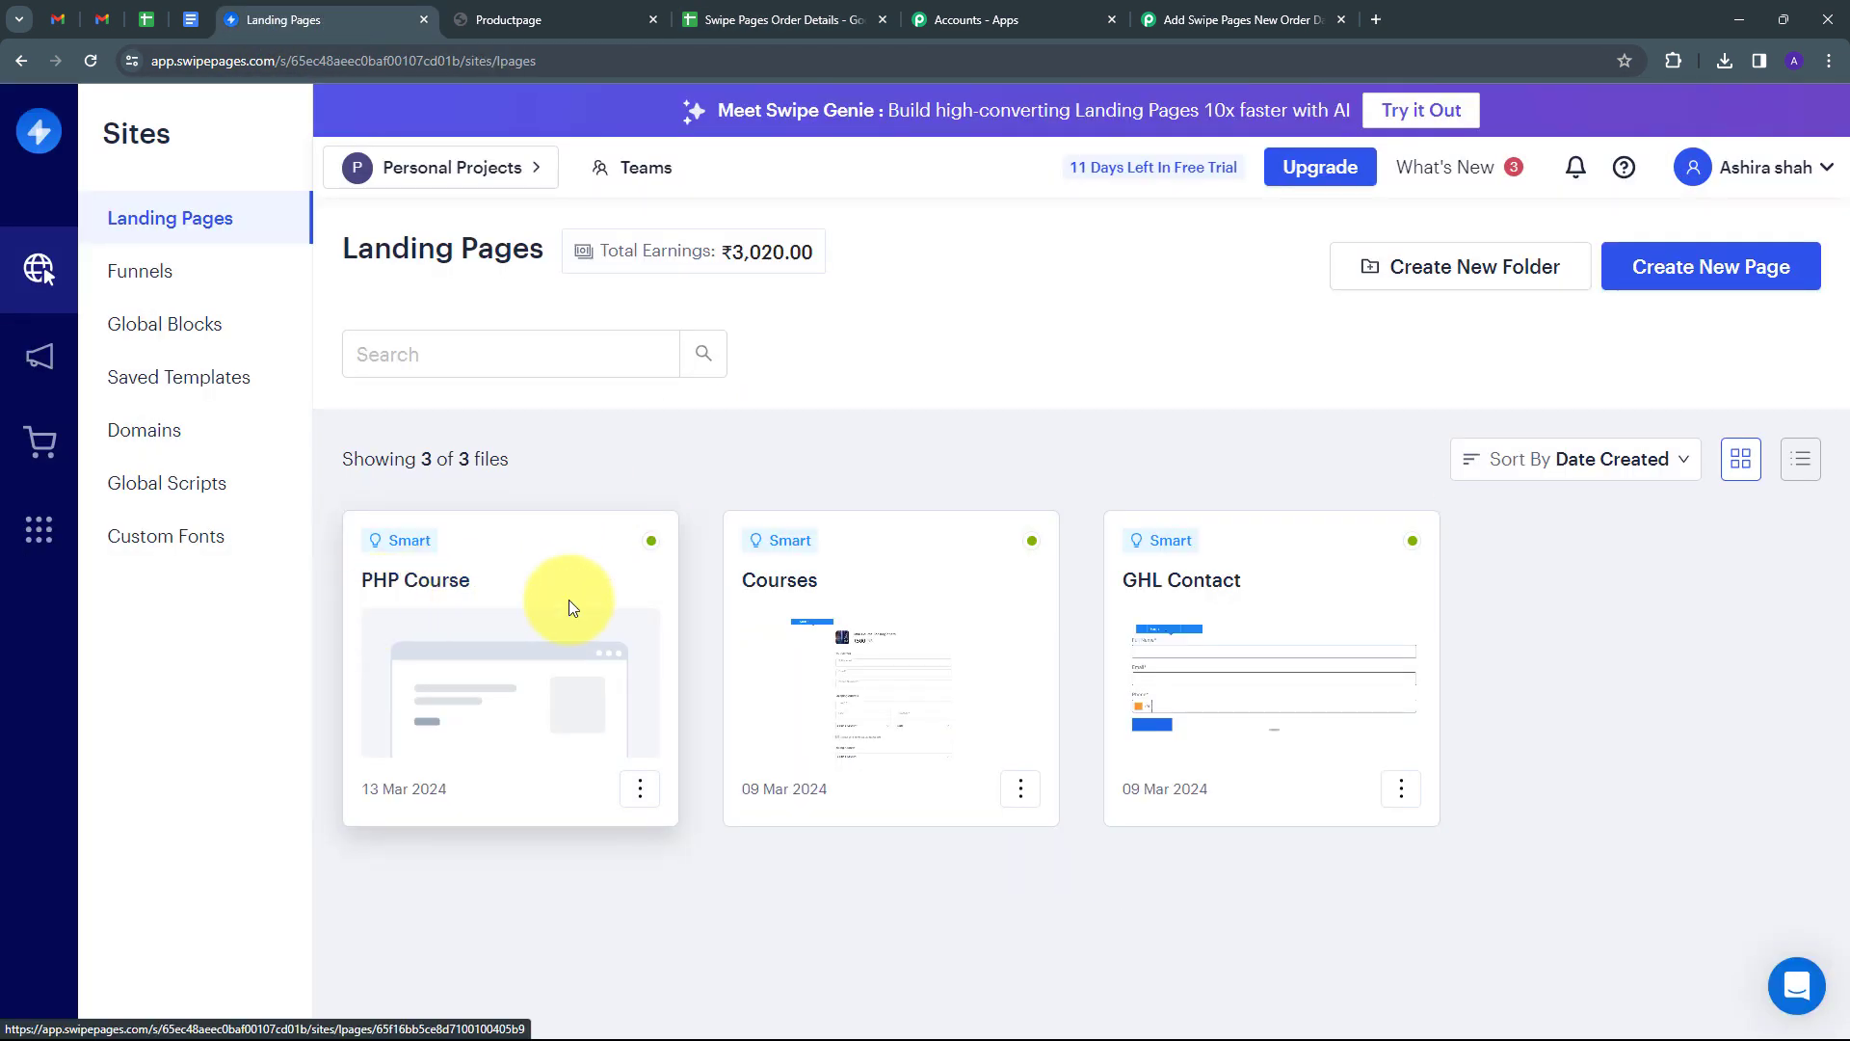
Open the live PHP Course checkout and enter the buyer's name, email and phone number.
click(640, 788)
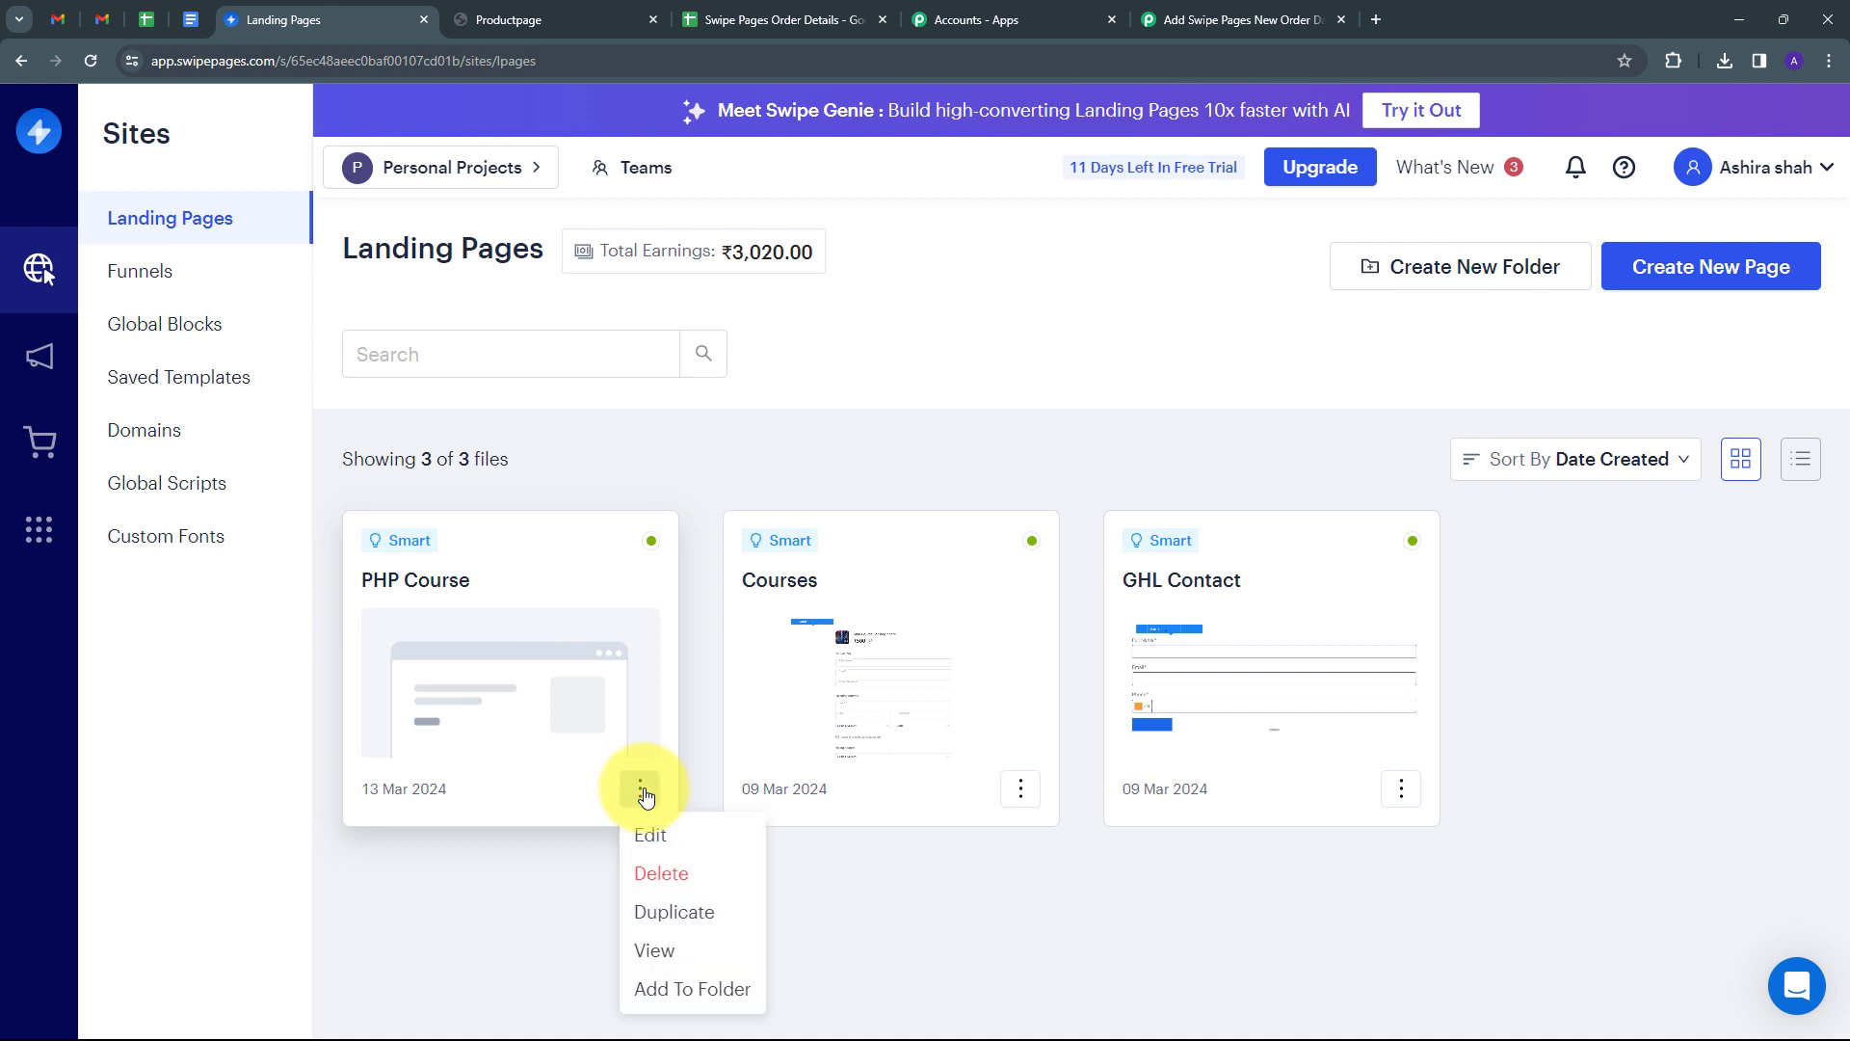
click(655, 951)
scroll(808, 345, down, 1)
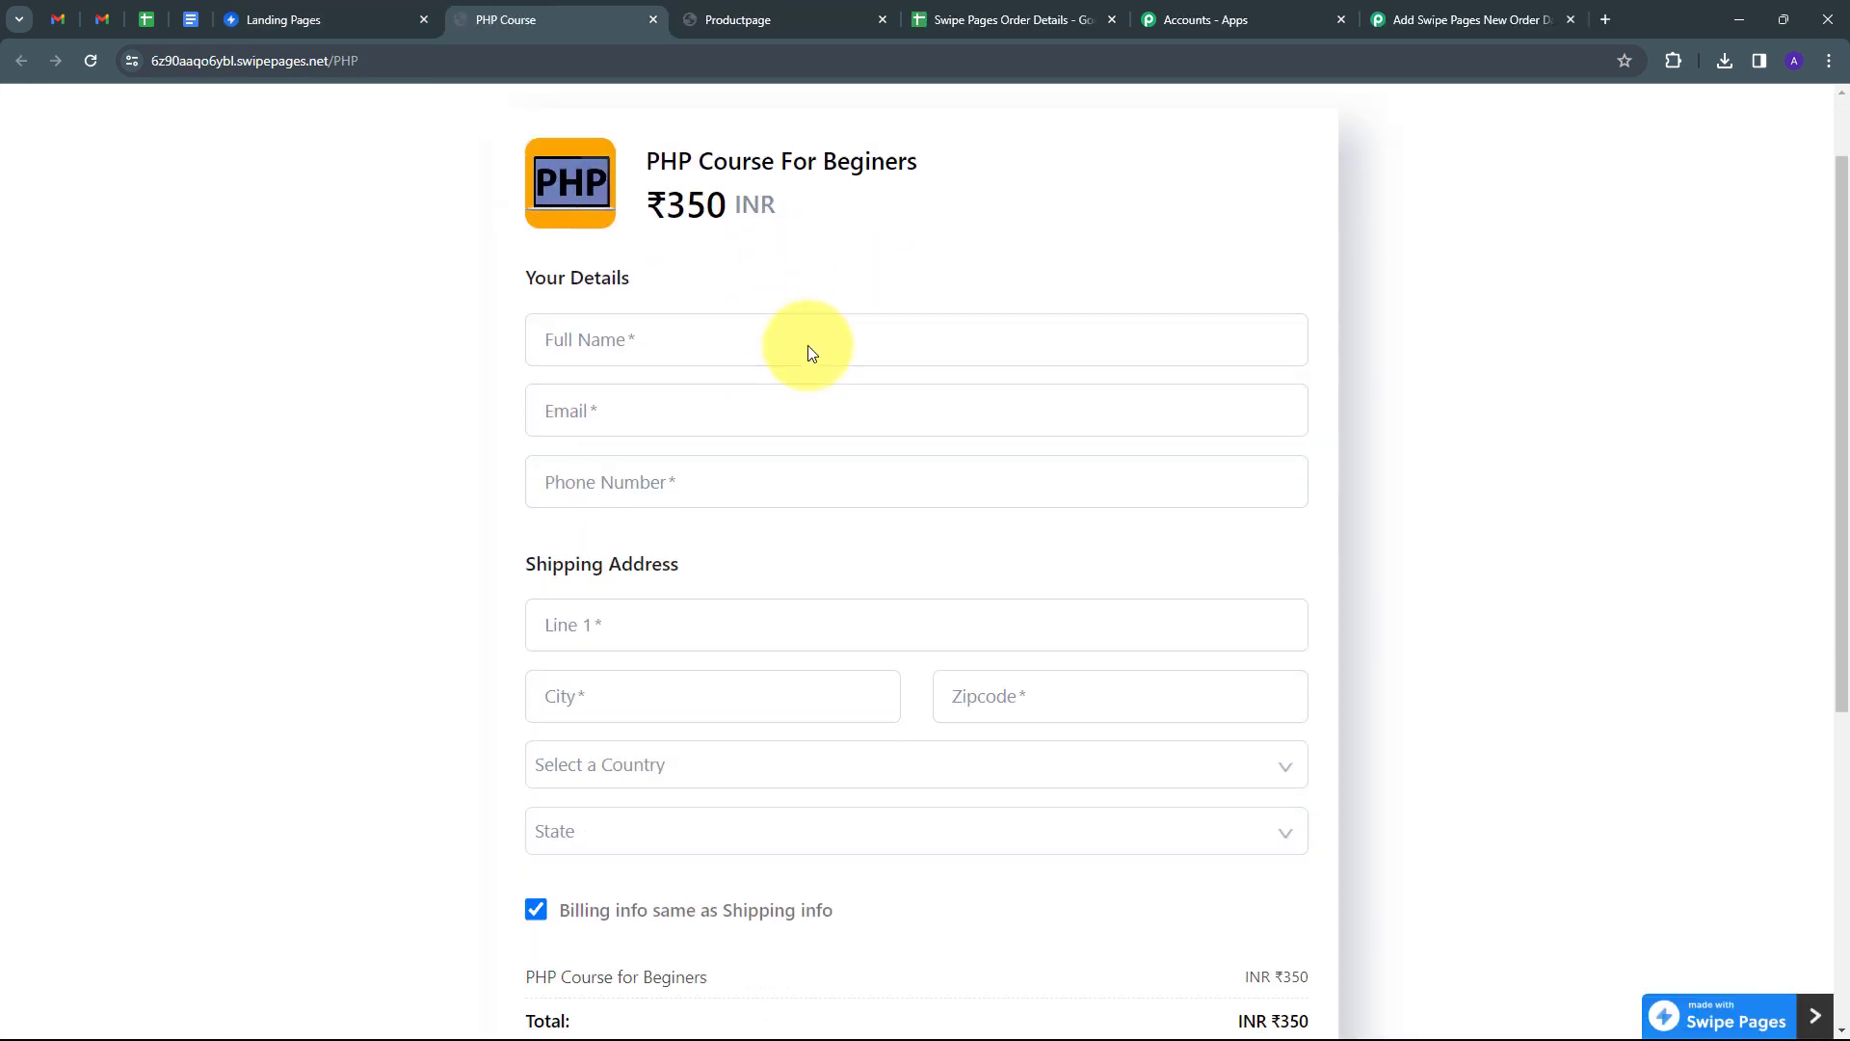
click(613, 338)
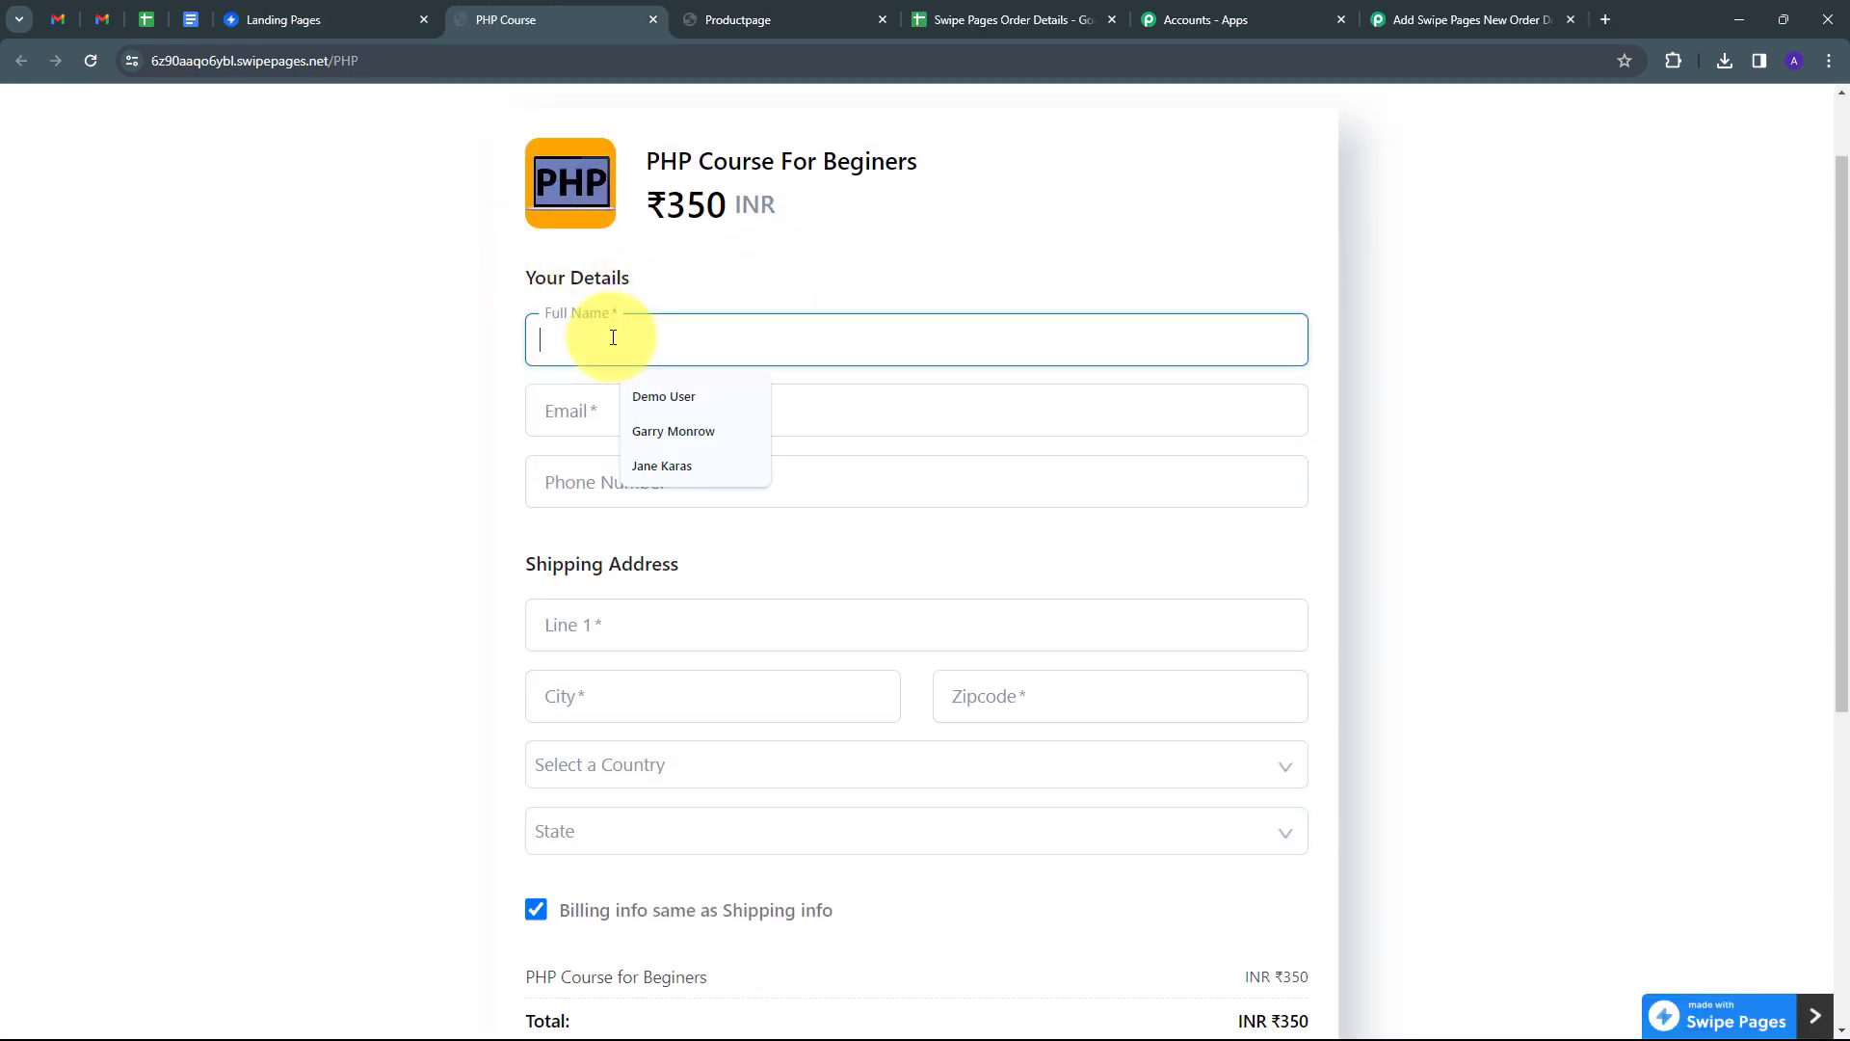
text(Test User)
key(Tab)
key(ctrl+v)
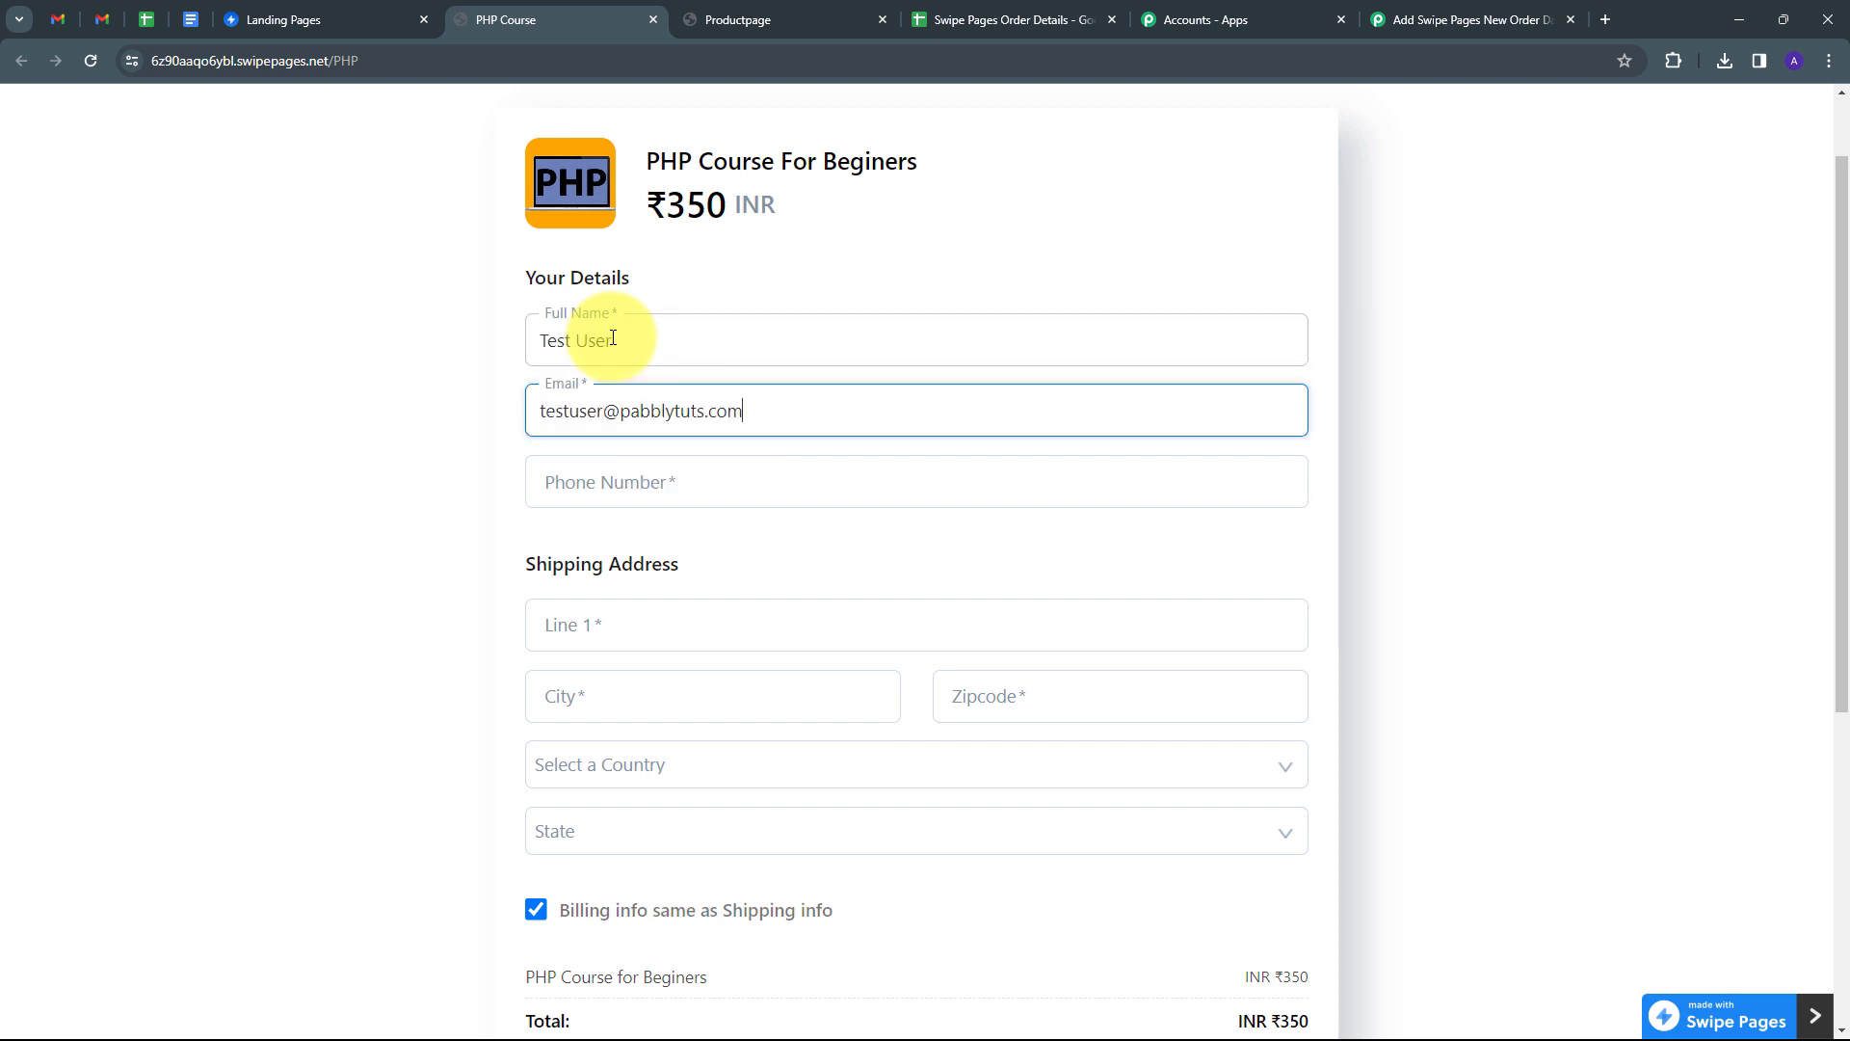
click(600, 488)
text(9797979797)
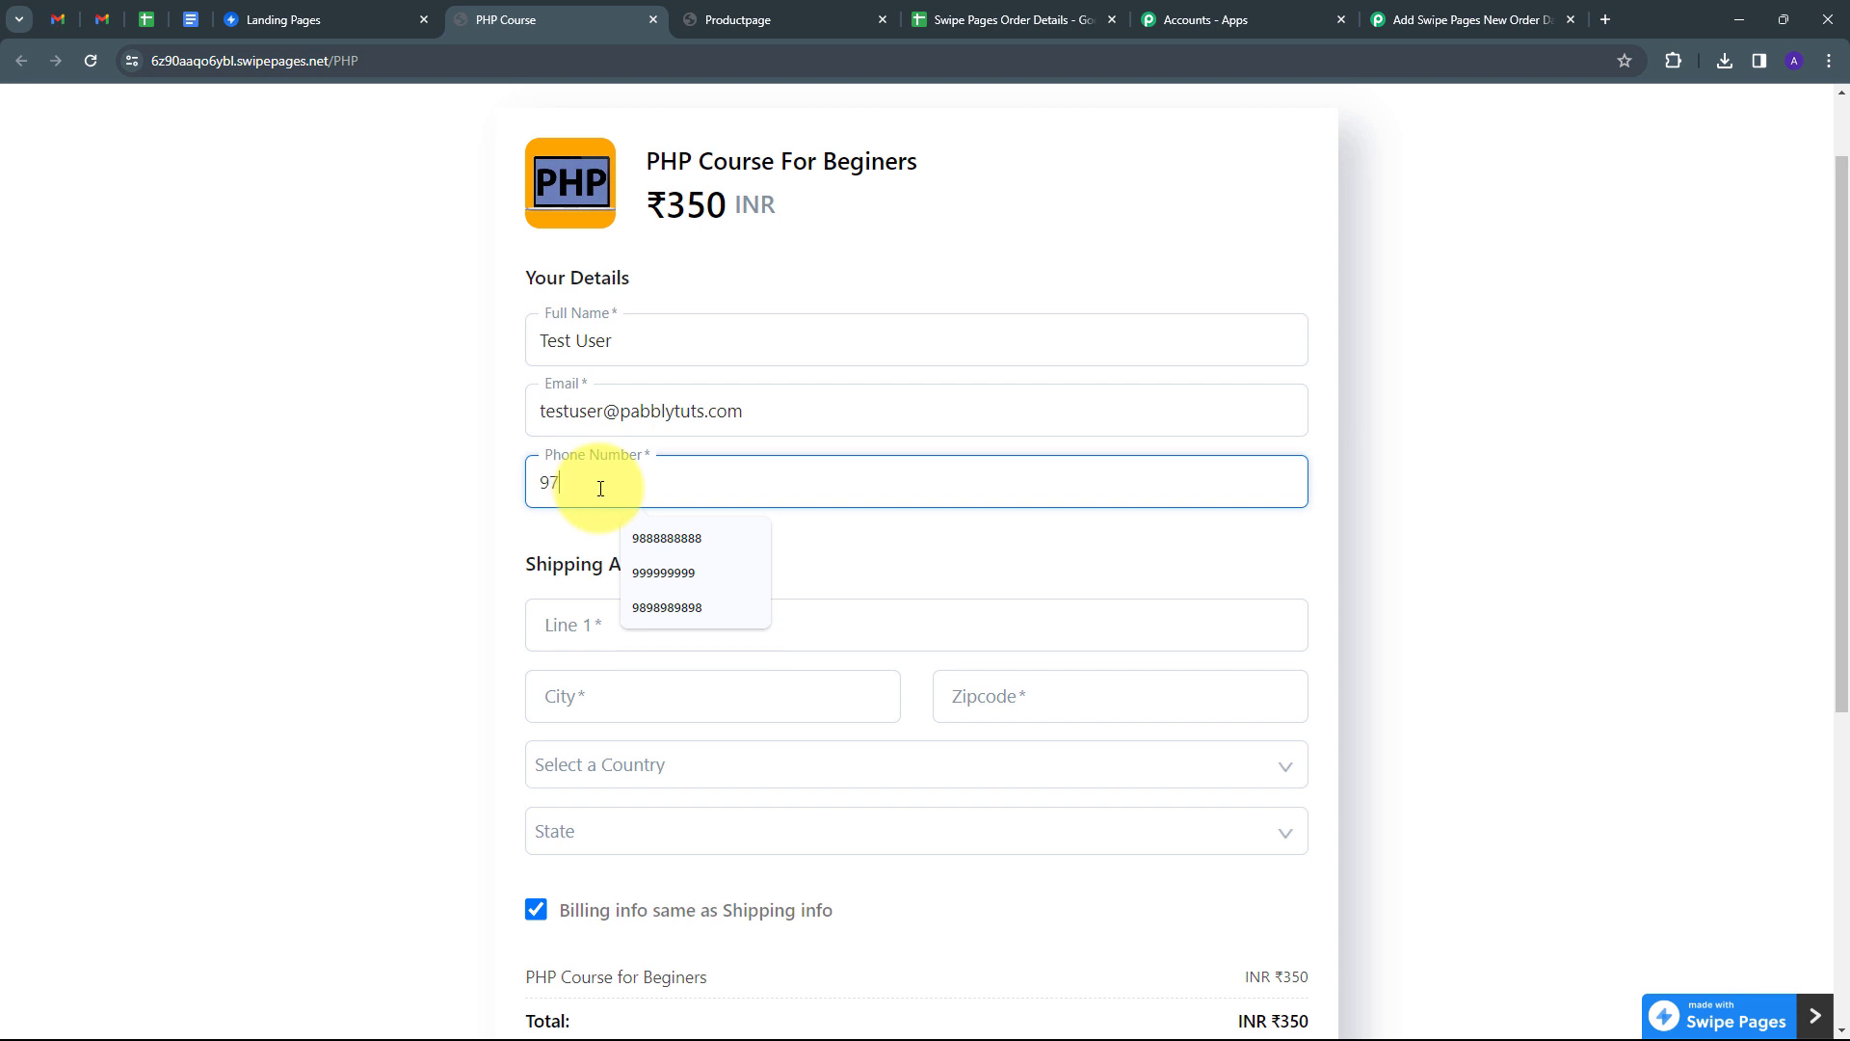
Enter the buyer's shipping address line, city and zipcode.
scroll(598, 487, down, 3)
click(631, 332)
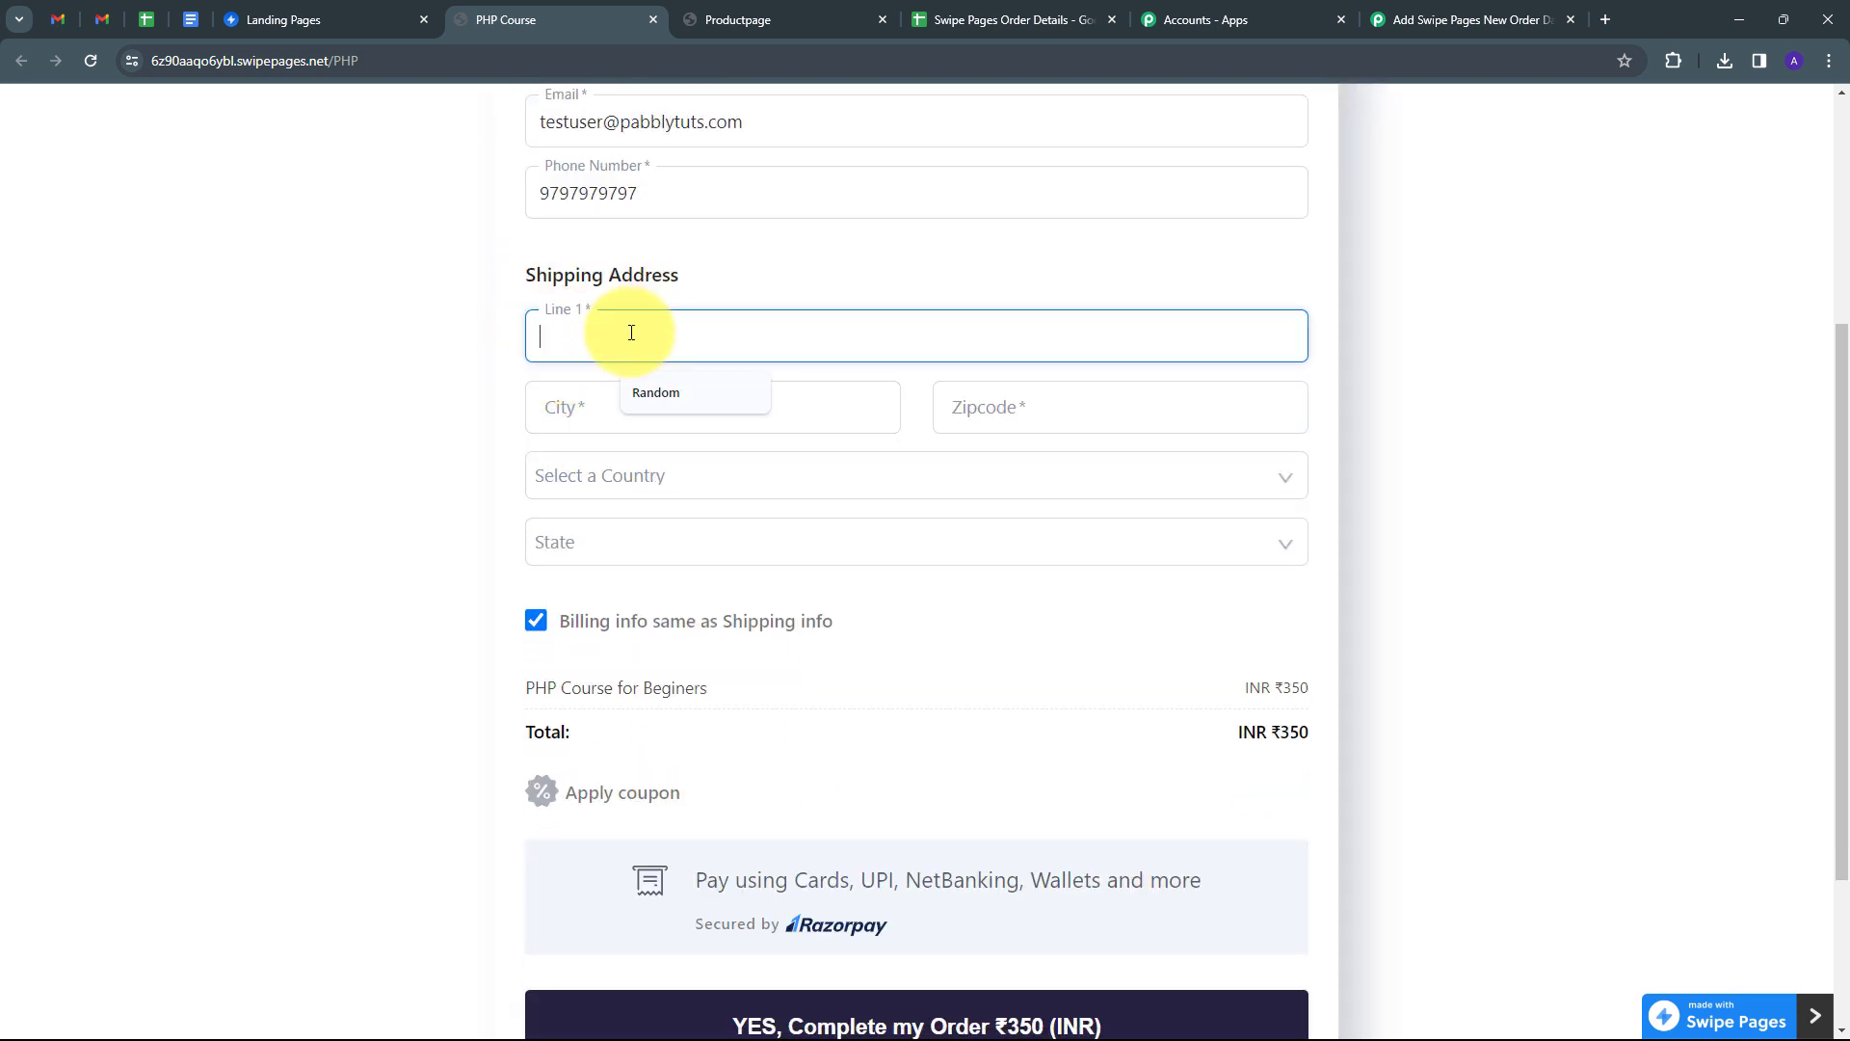
text(Old Street)
key(Tab)
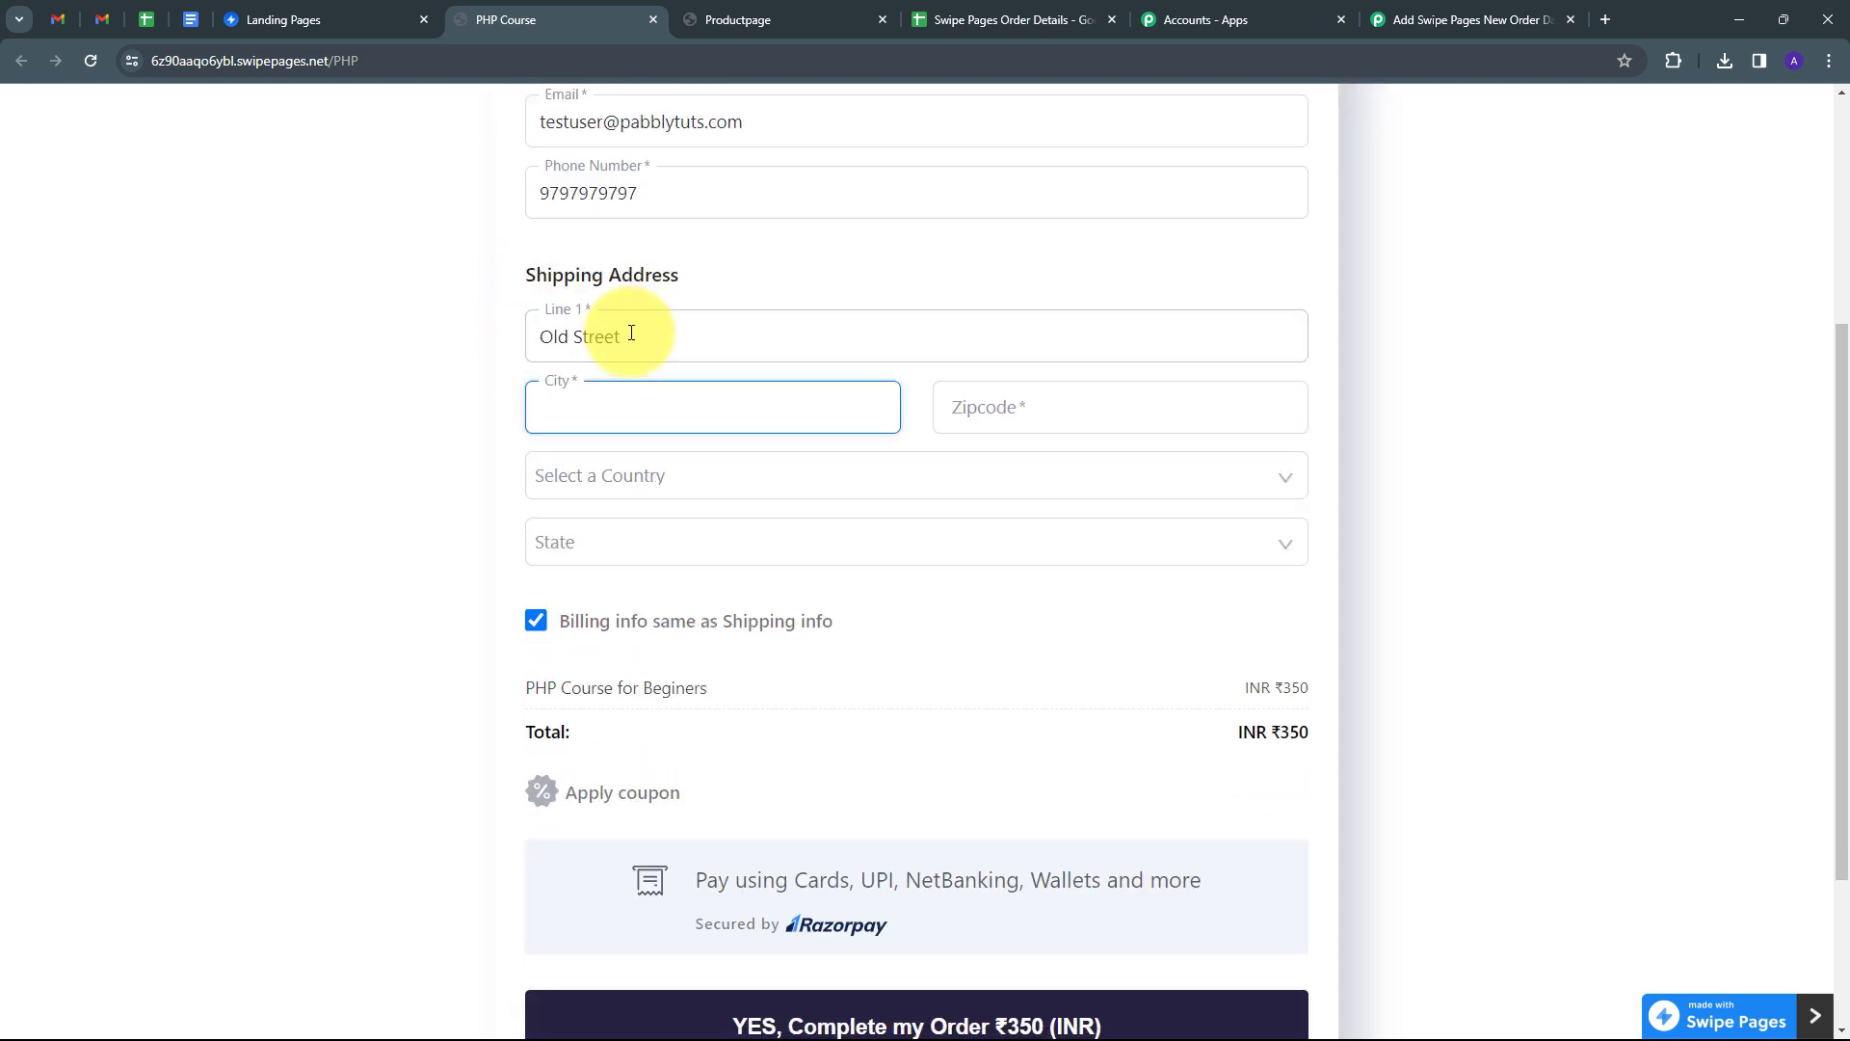
text(BHop)
key(Down)
key(Tab)
text(4)
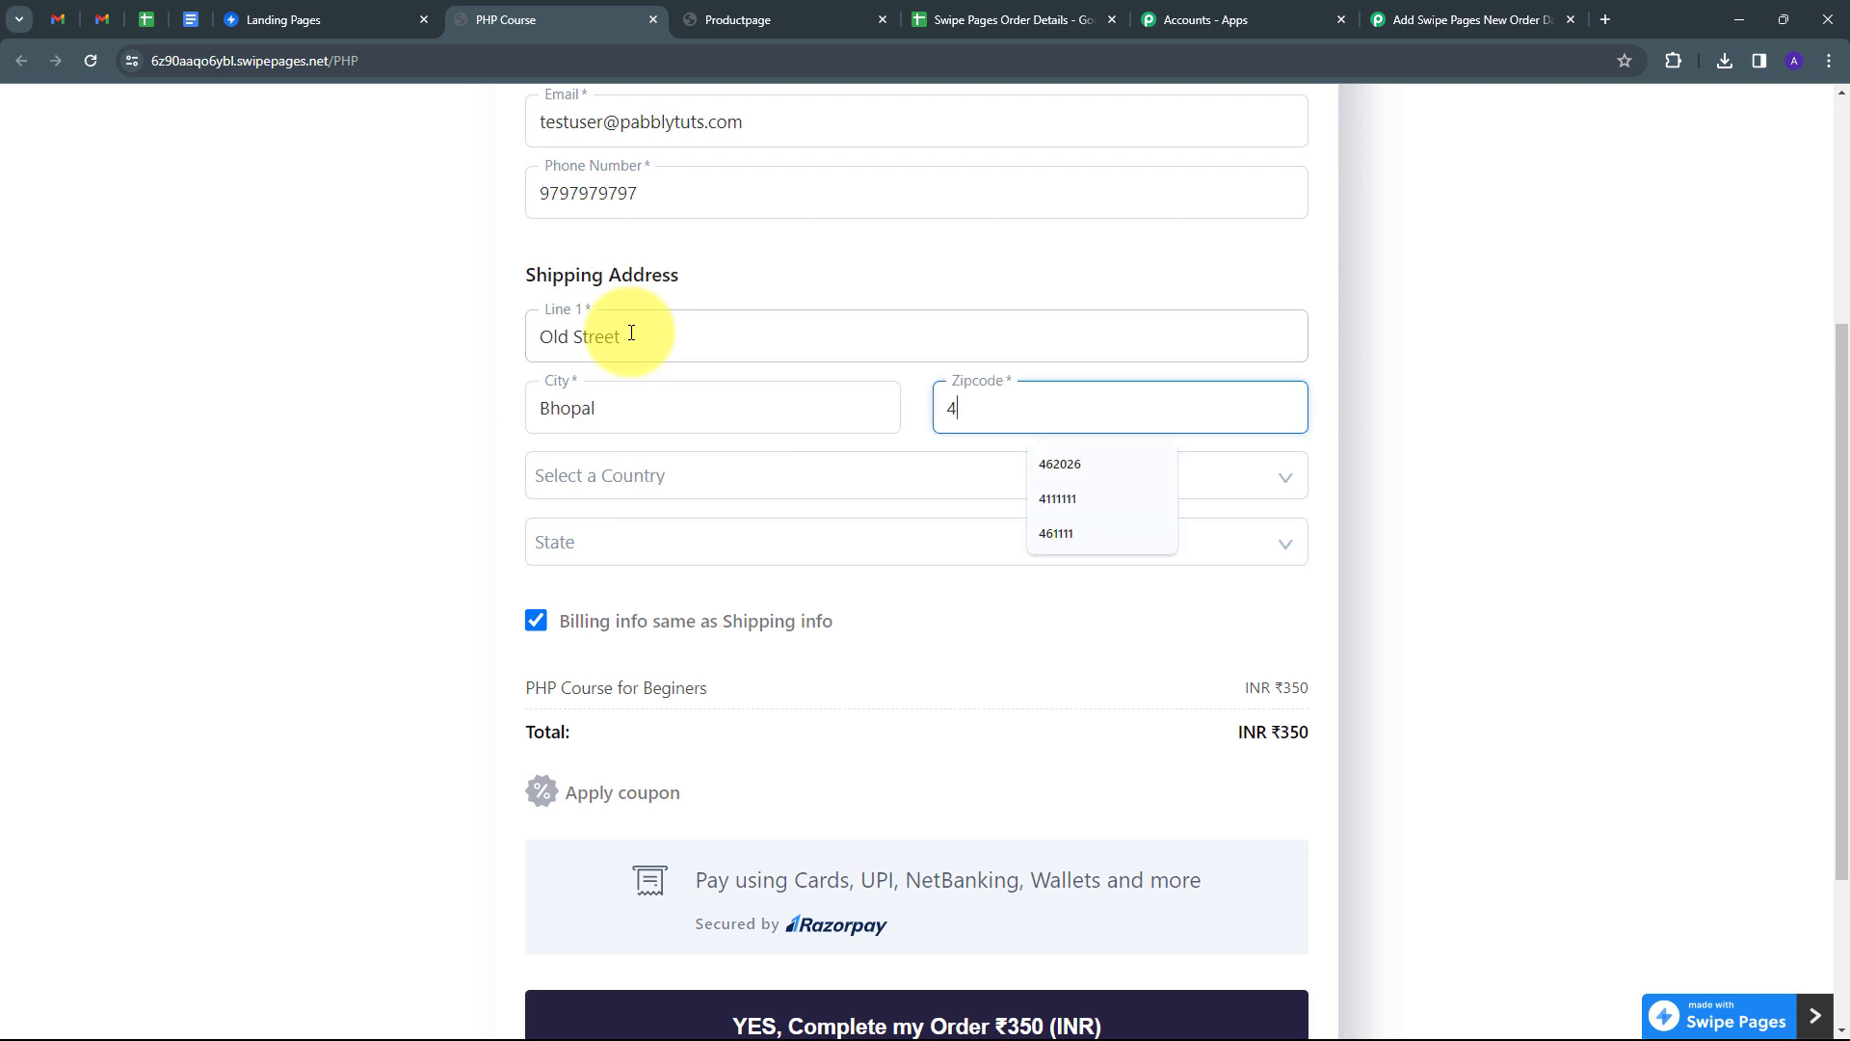
text(61111)
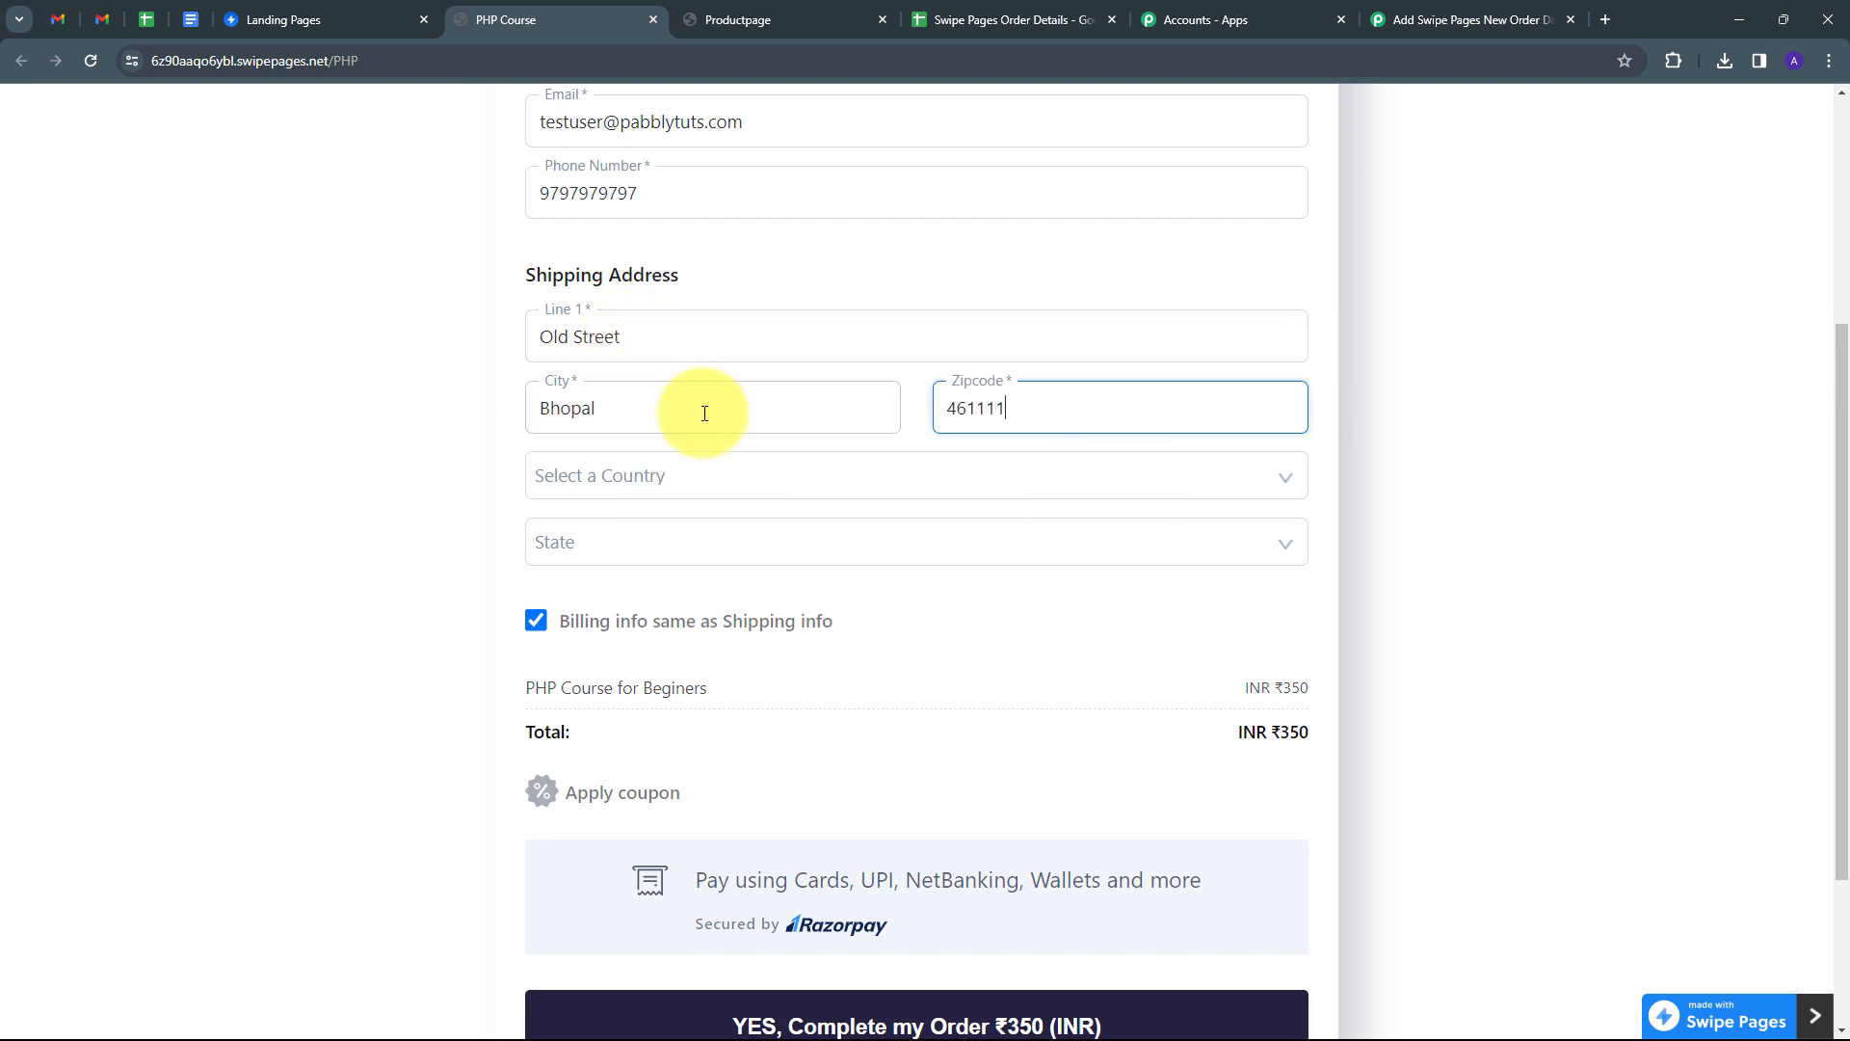
Select India and Madhya Pradesh, then complete the order to bring up payment.
click(692, 469)
text(india)
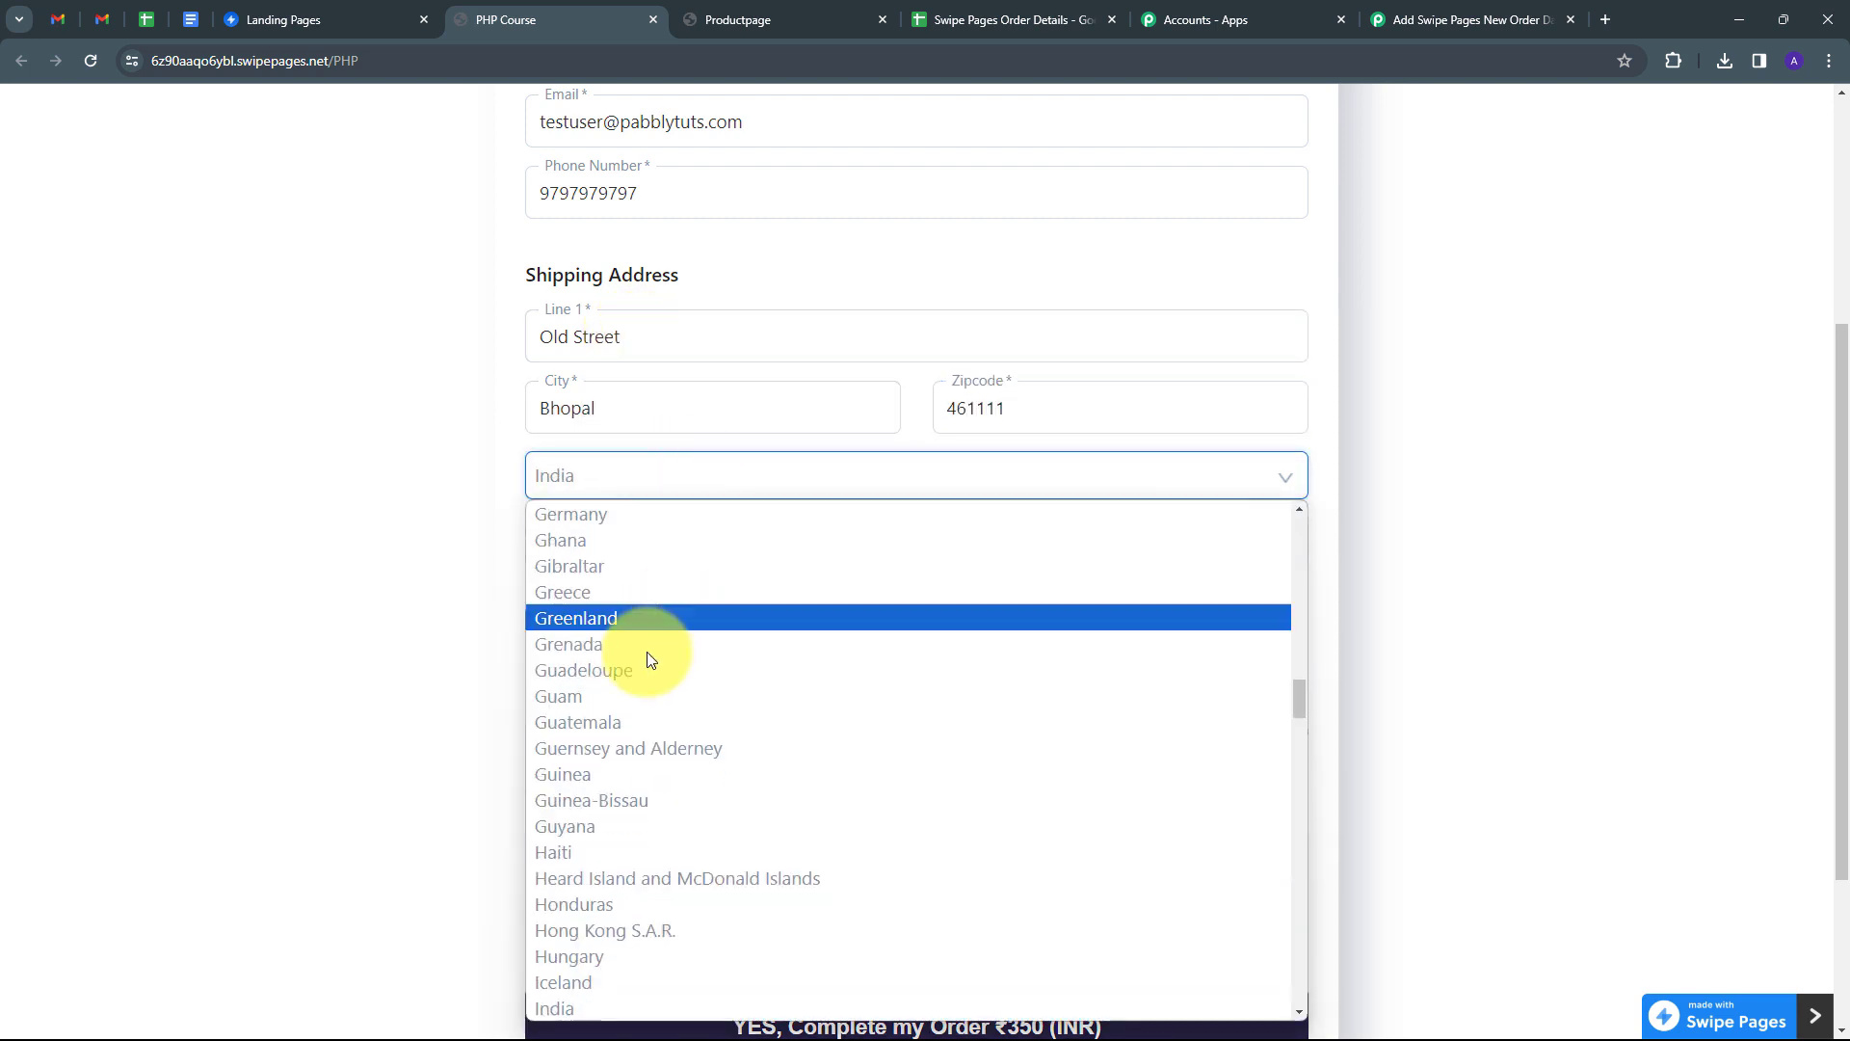
key(Return)
click(702, 540)
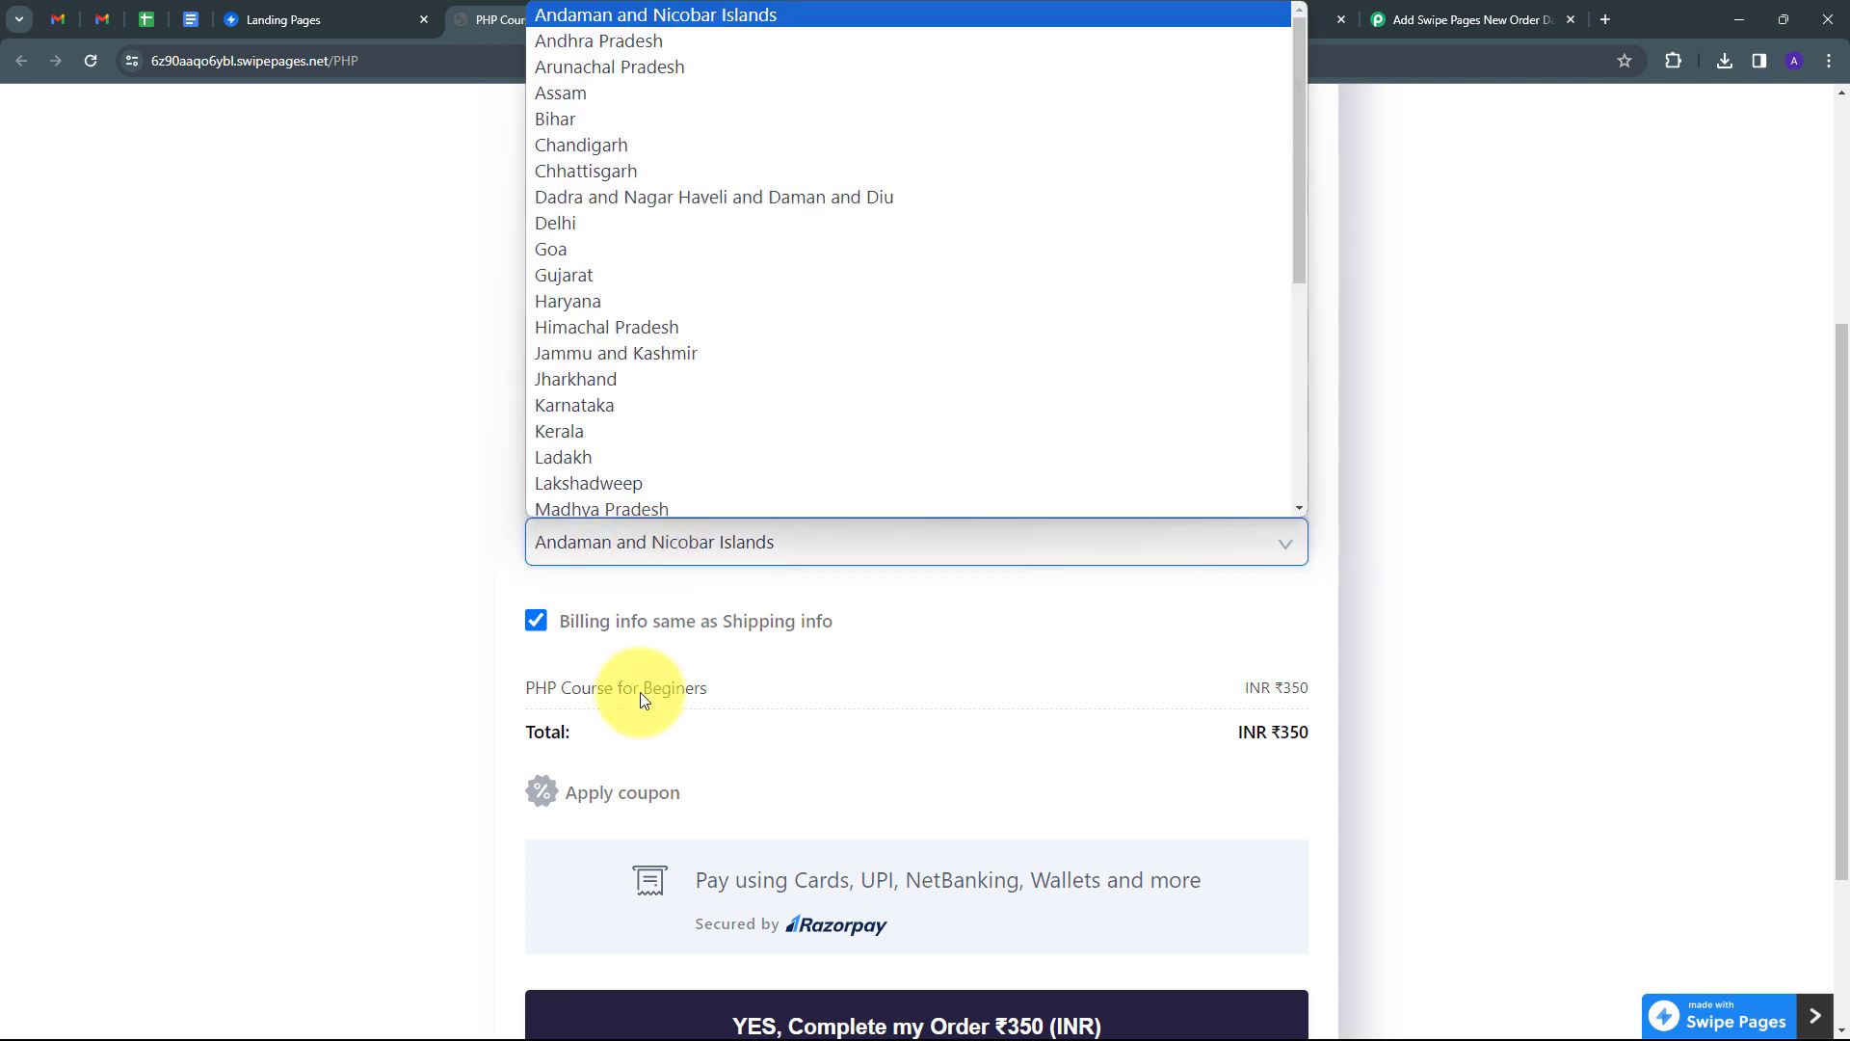
click(599, 509)
scroll(969, 556, down, 1)
scroll(960, 567, down, 2)
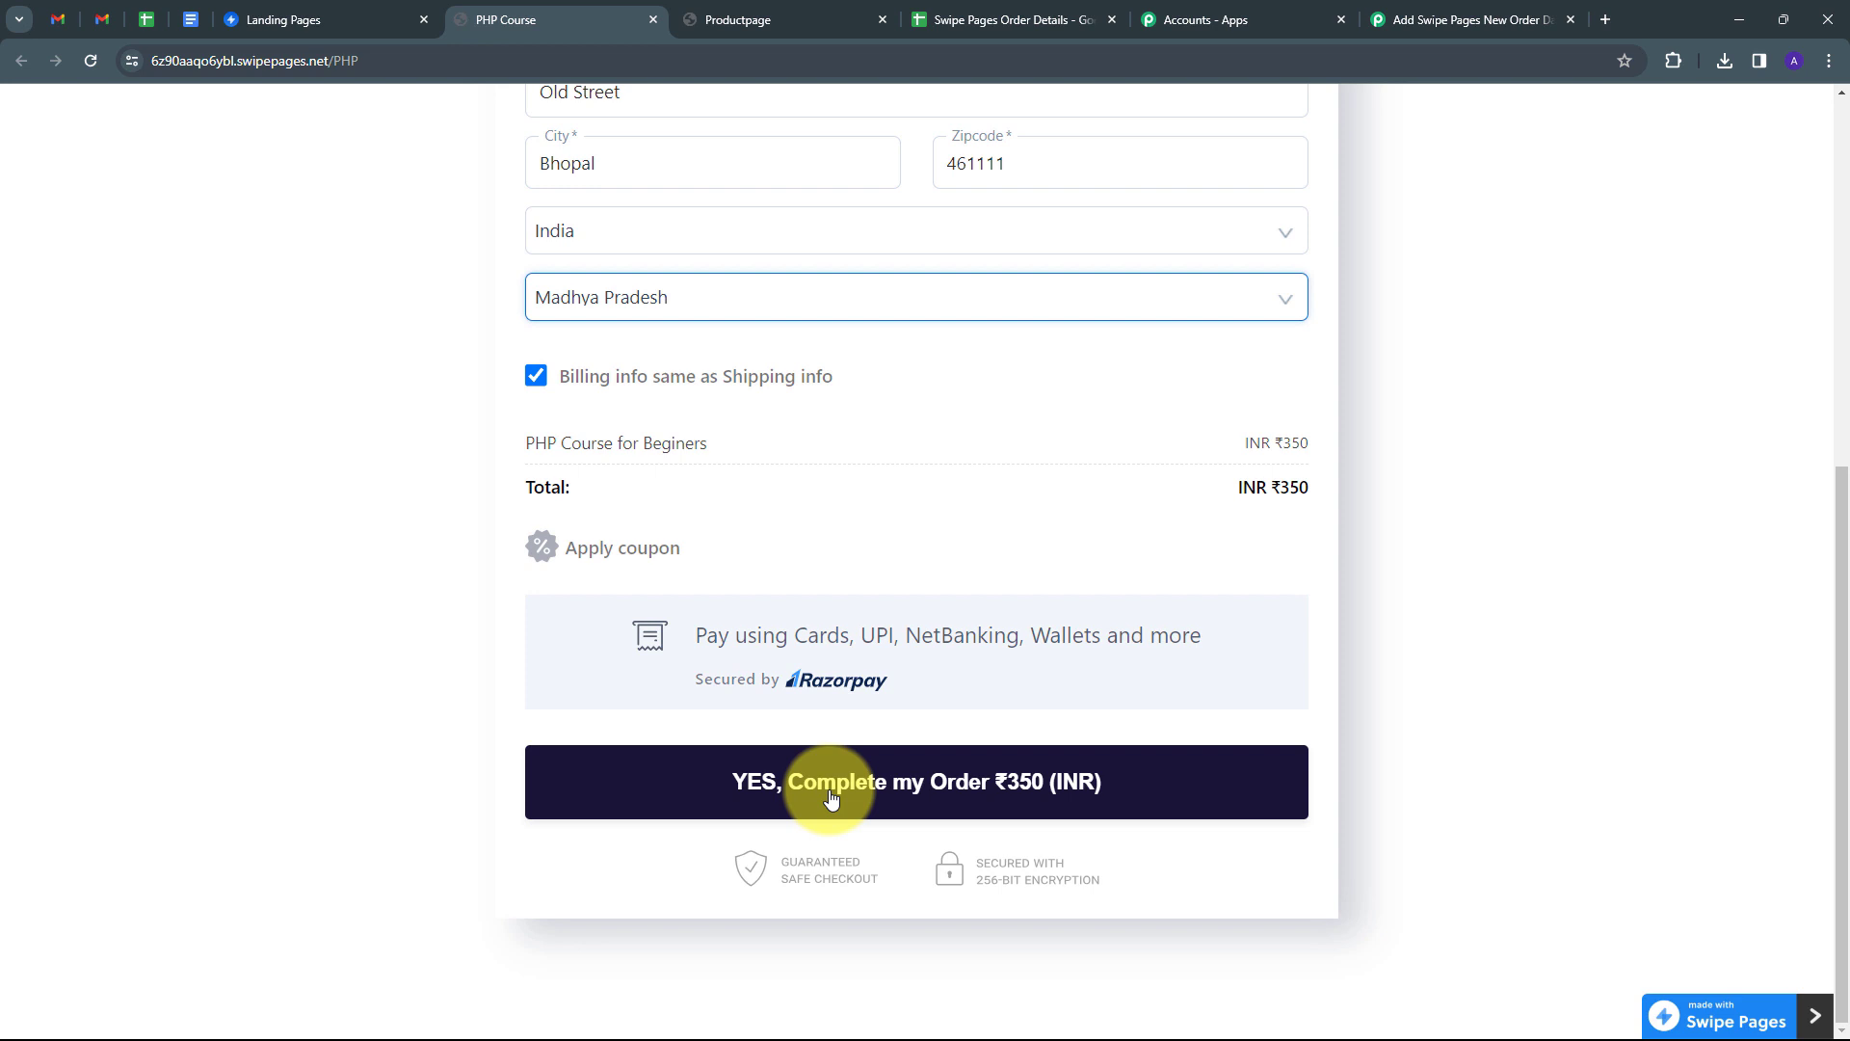
click(830, 800)
scroll(867, 559, down, 2)
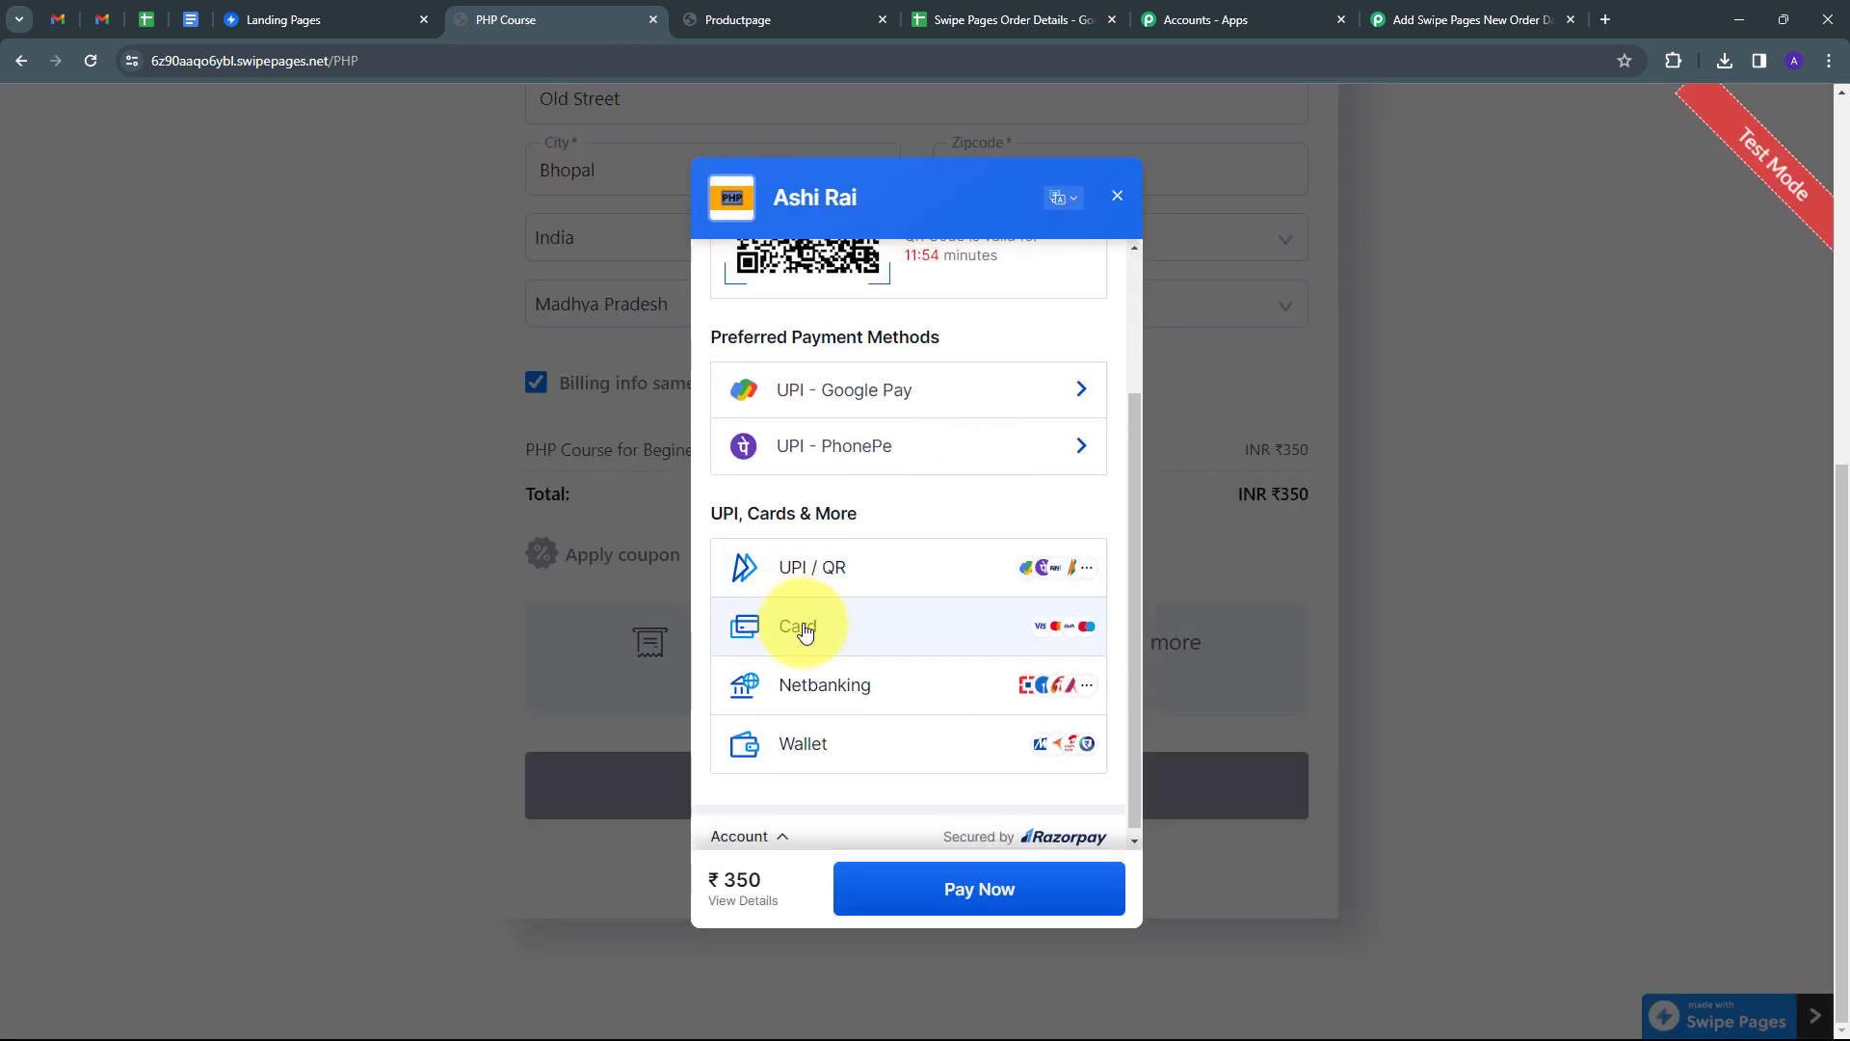
Pay the ₹350 order by test card without saving it, submit the one-time code, then open the sheet.
click(806, 628)
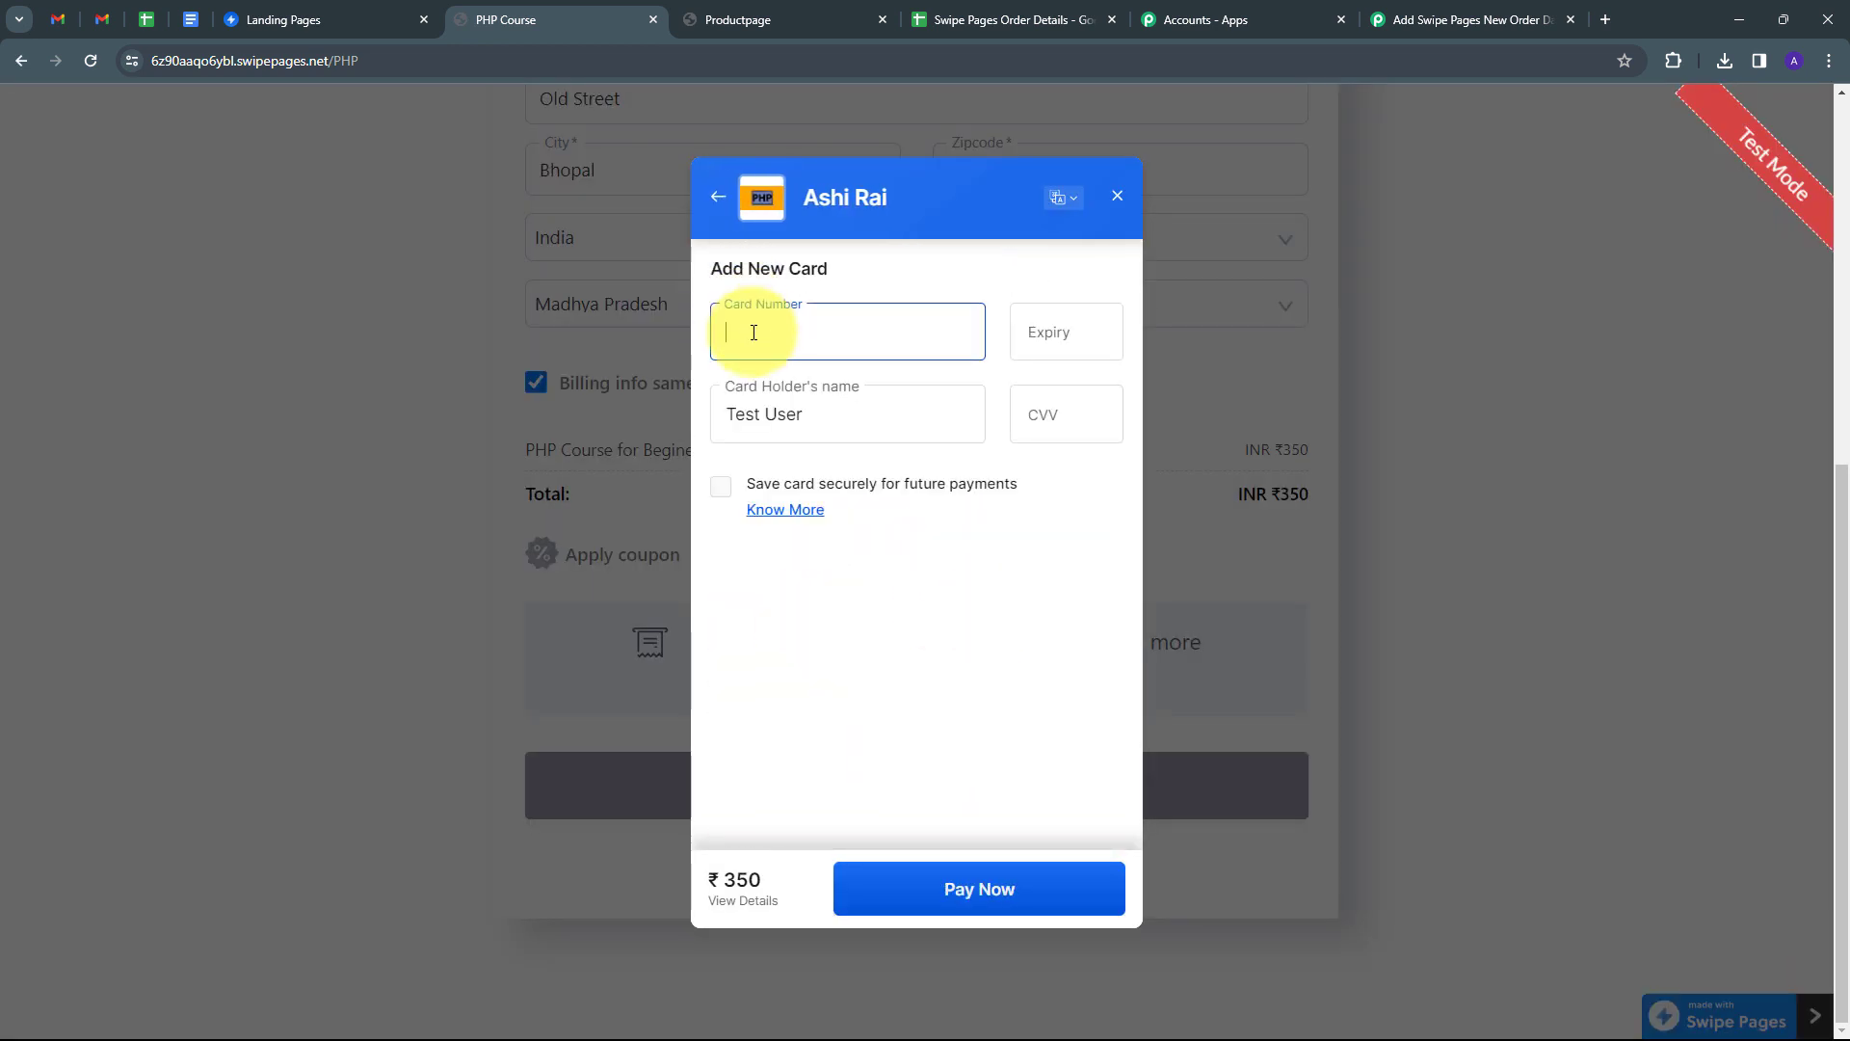
text(411111111111111102621)
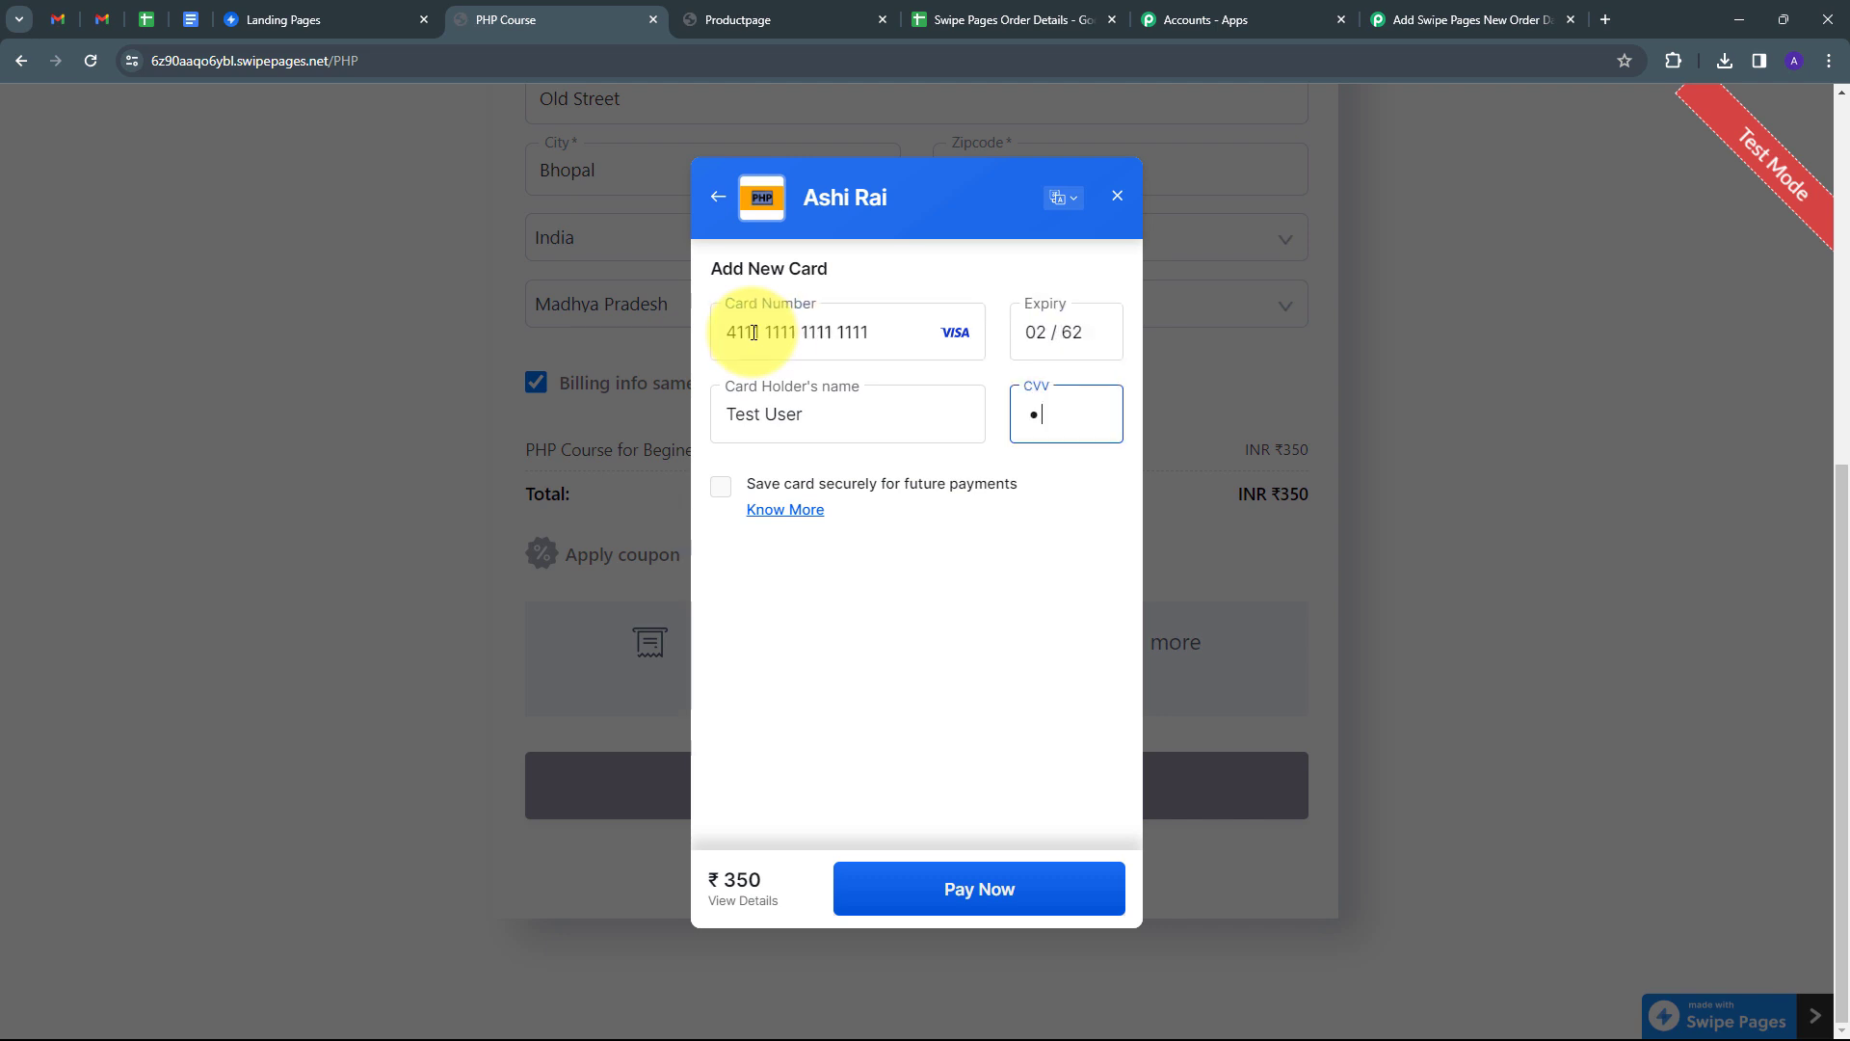
text(11)
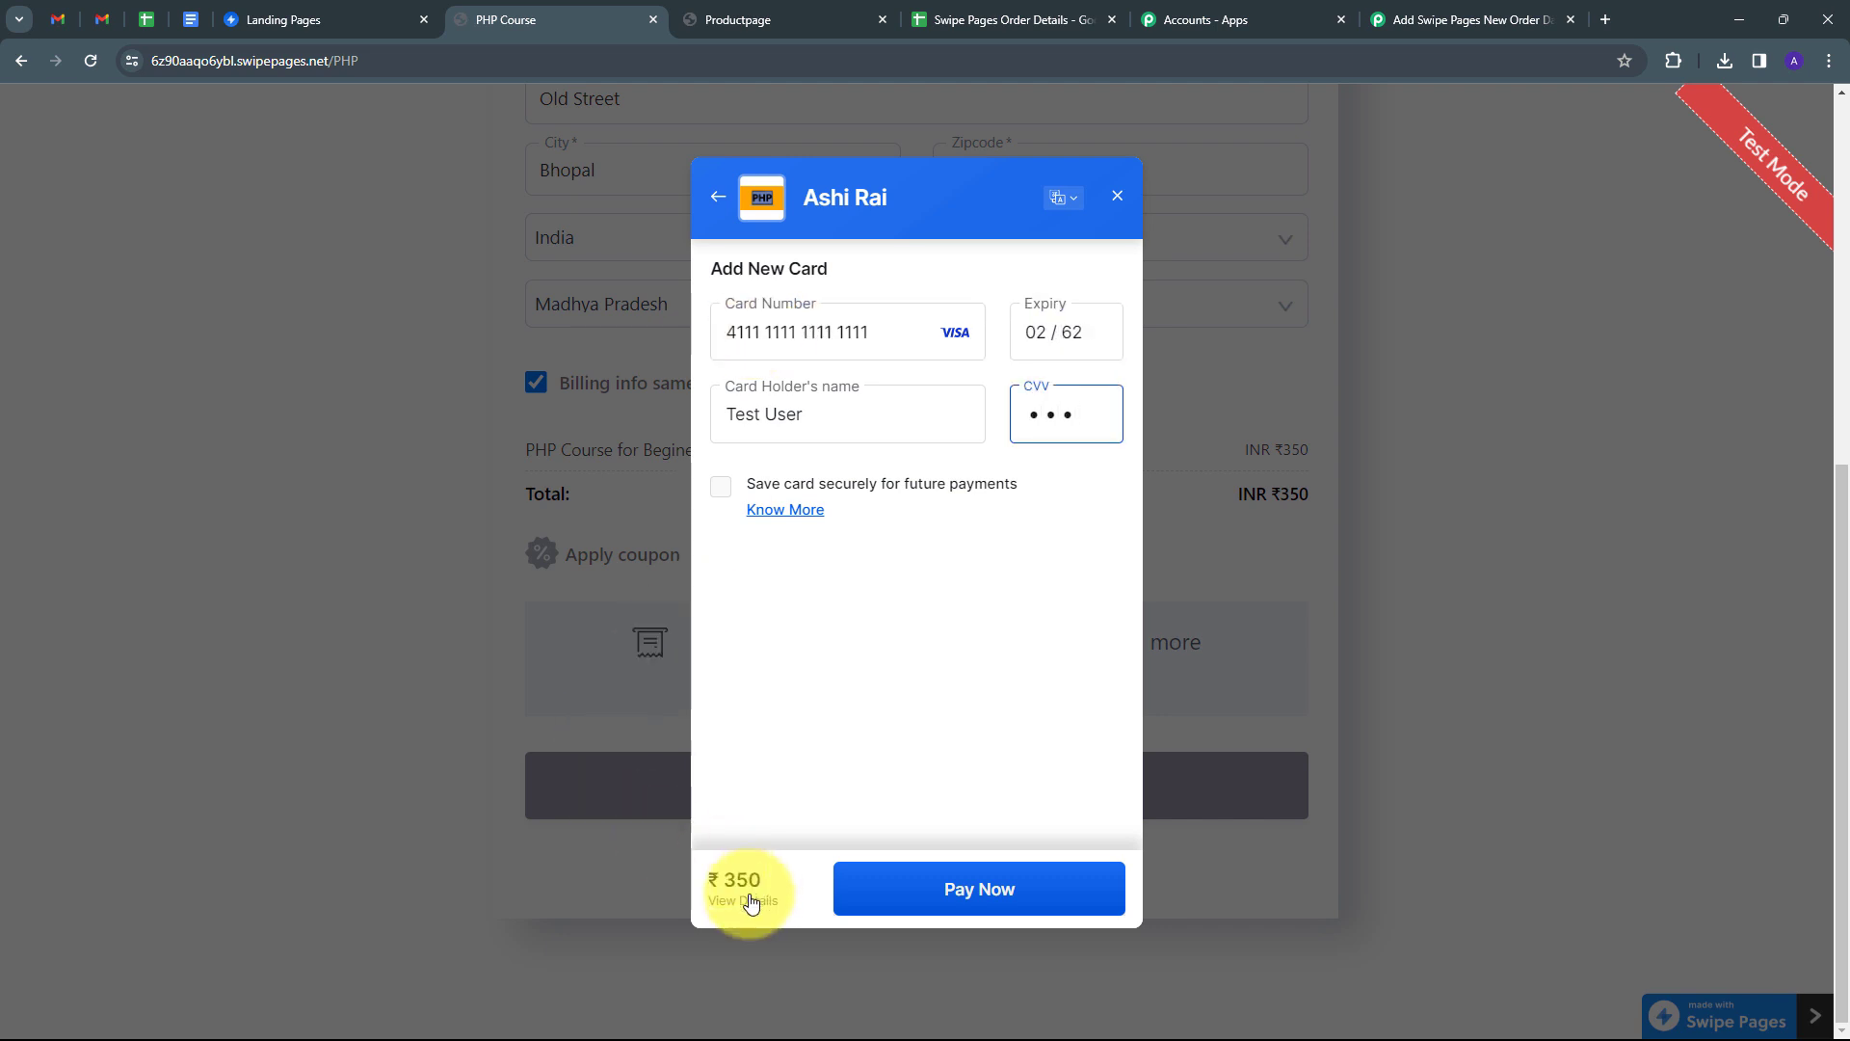
click(958, 892)
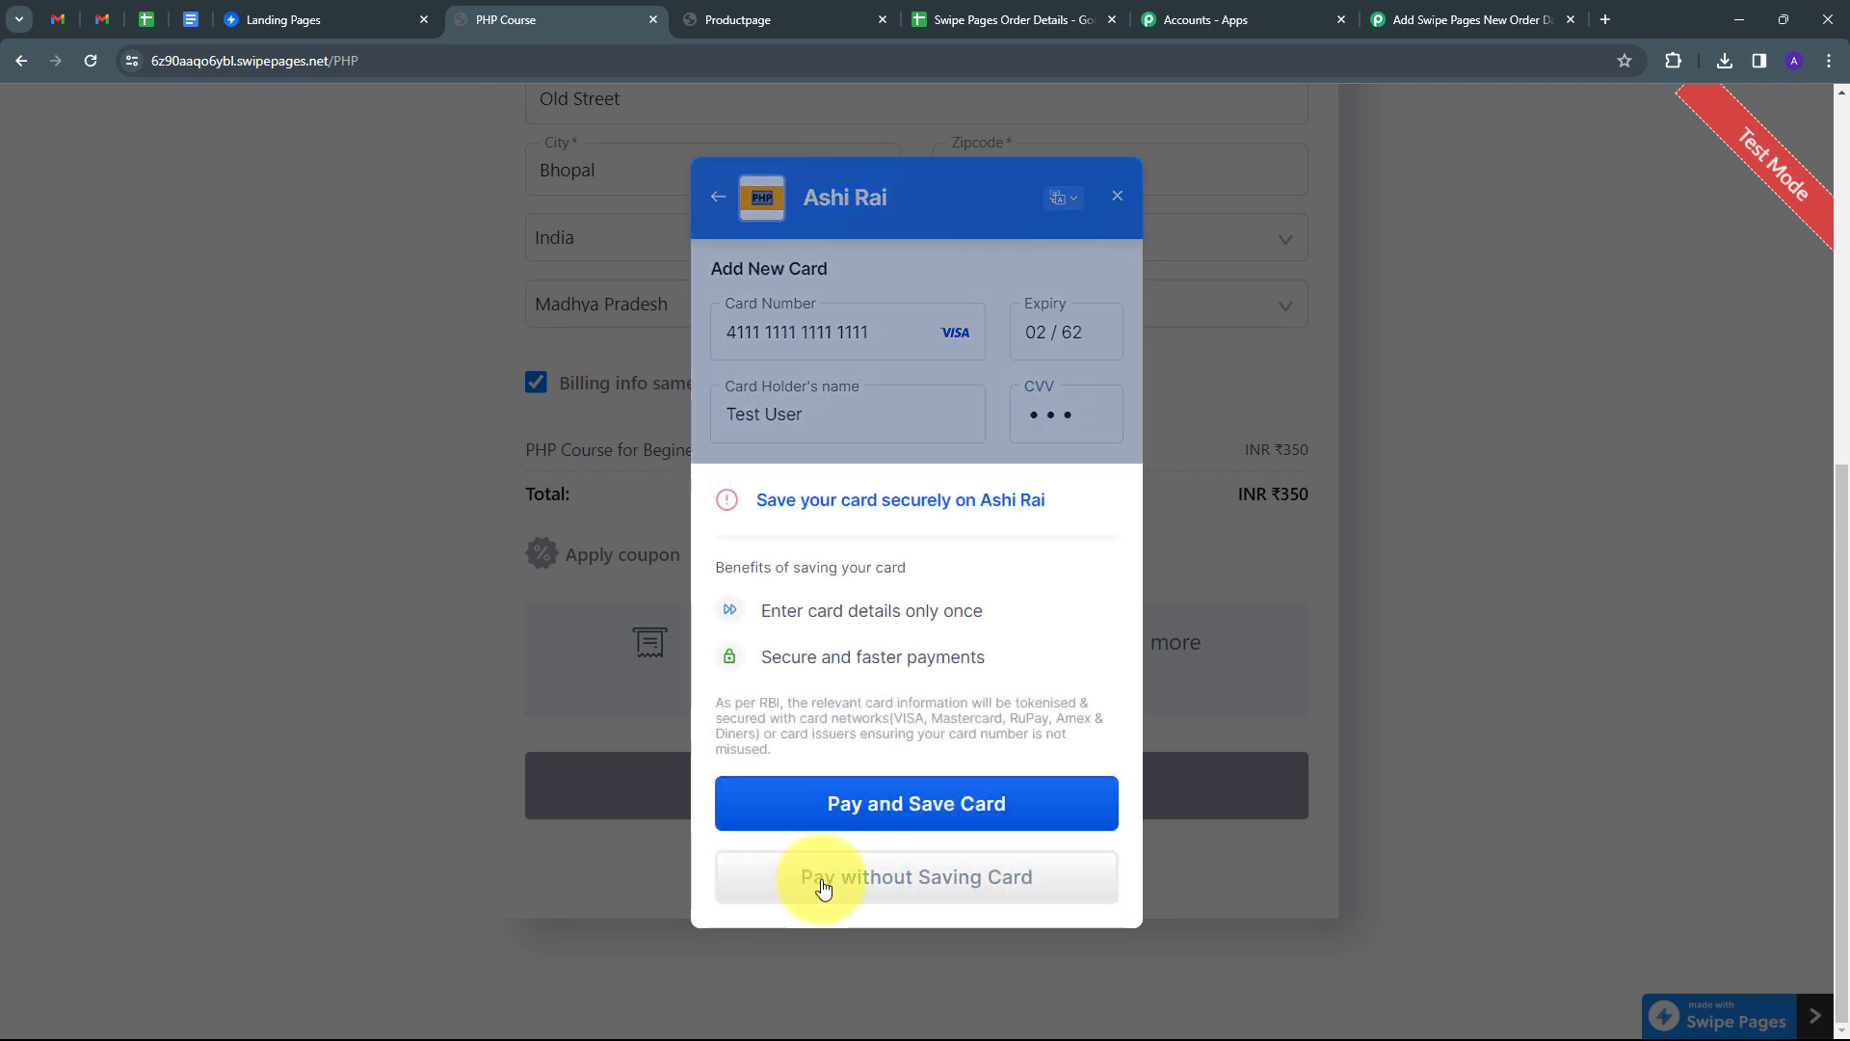
click(911, 882)
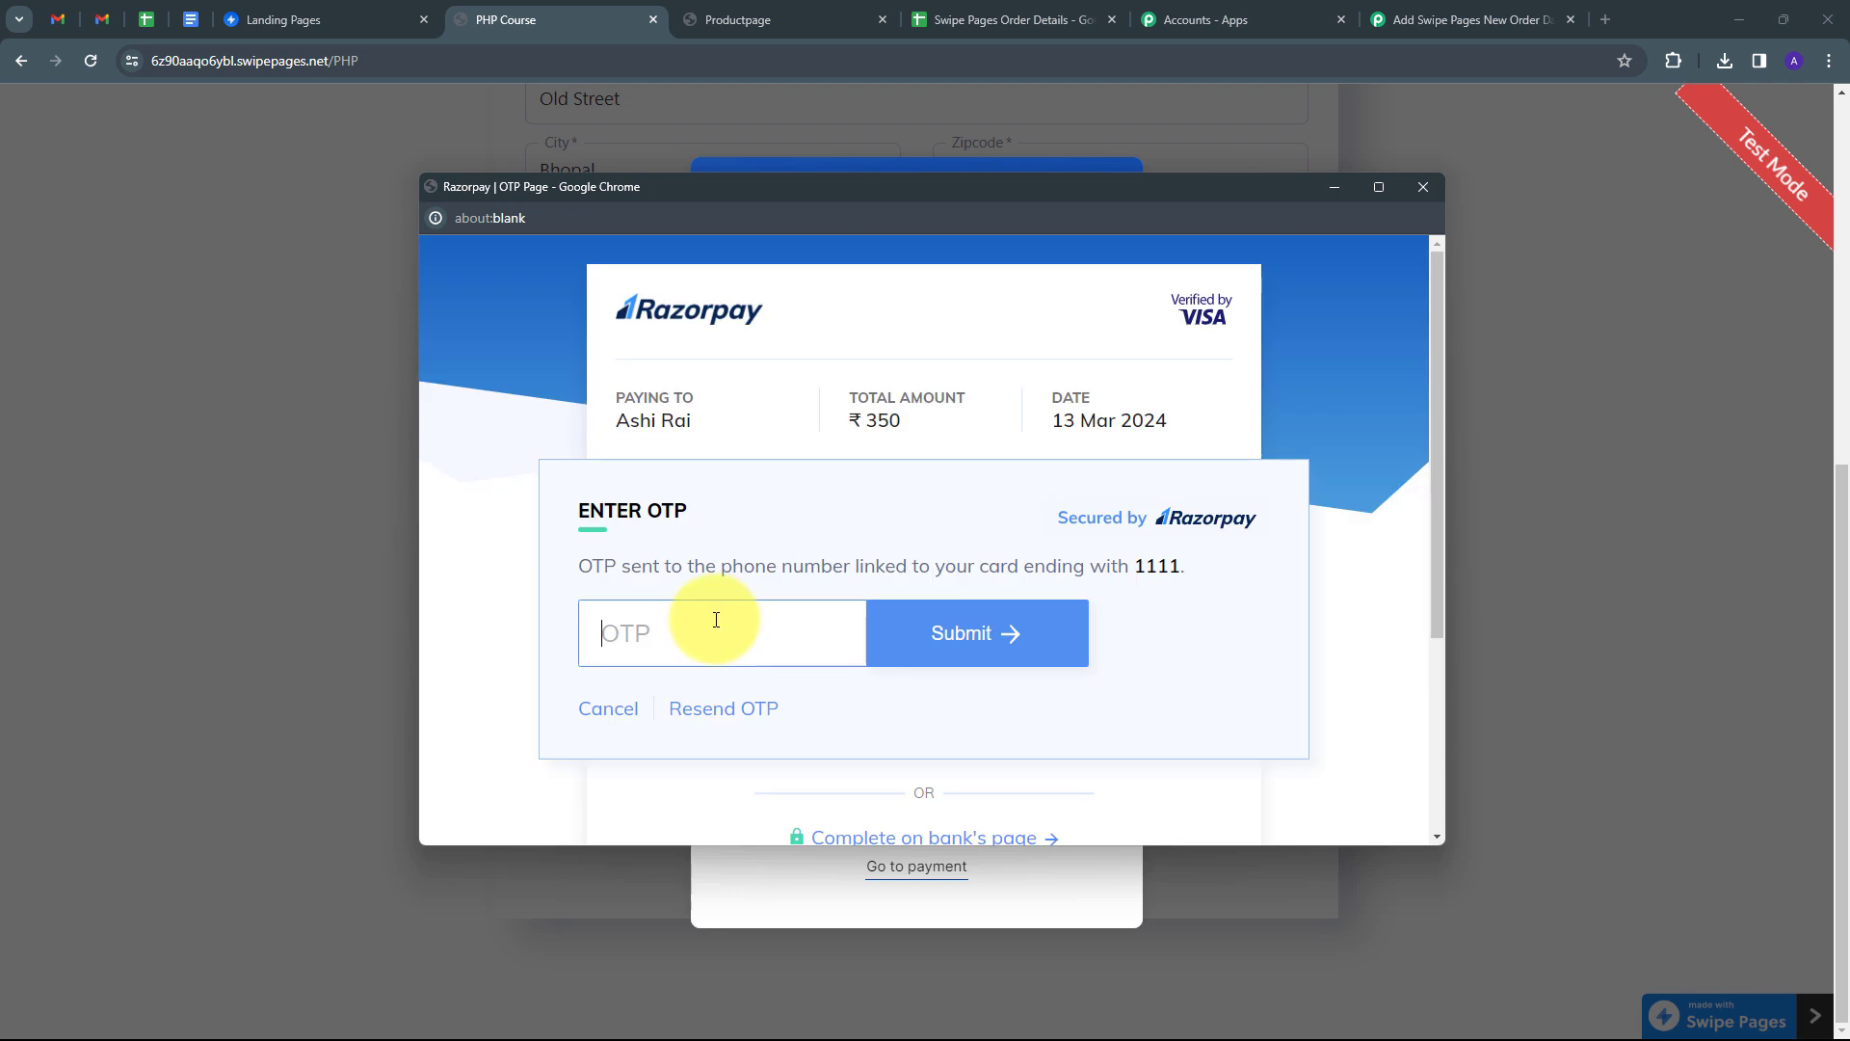
click(716, 619)
text(1111)
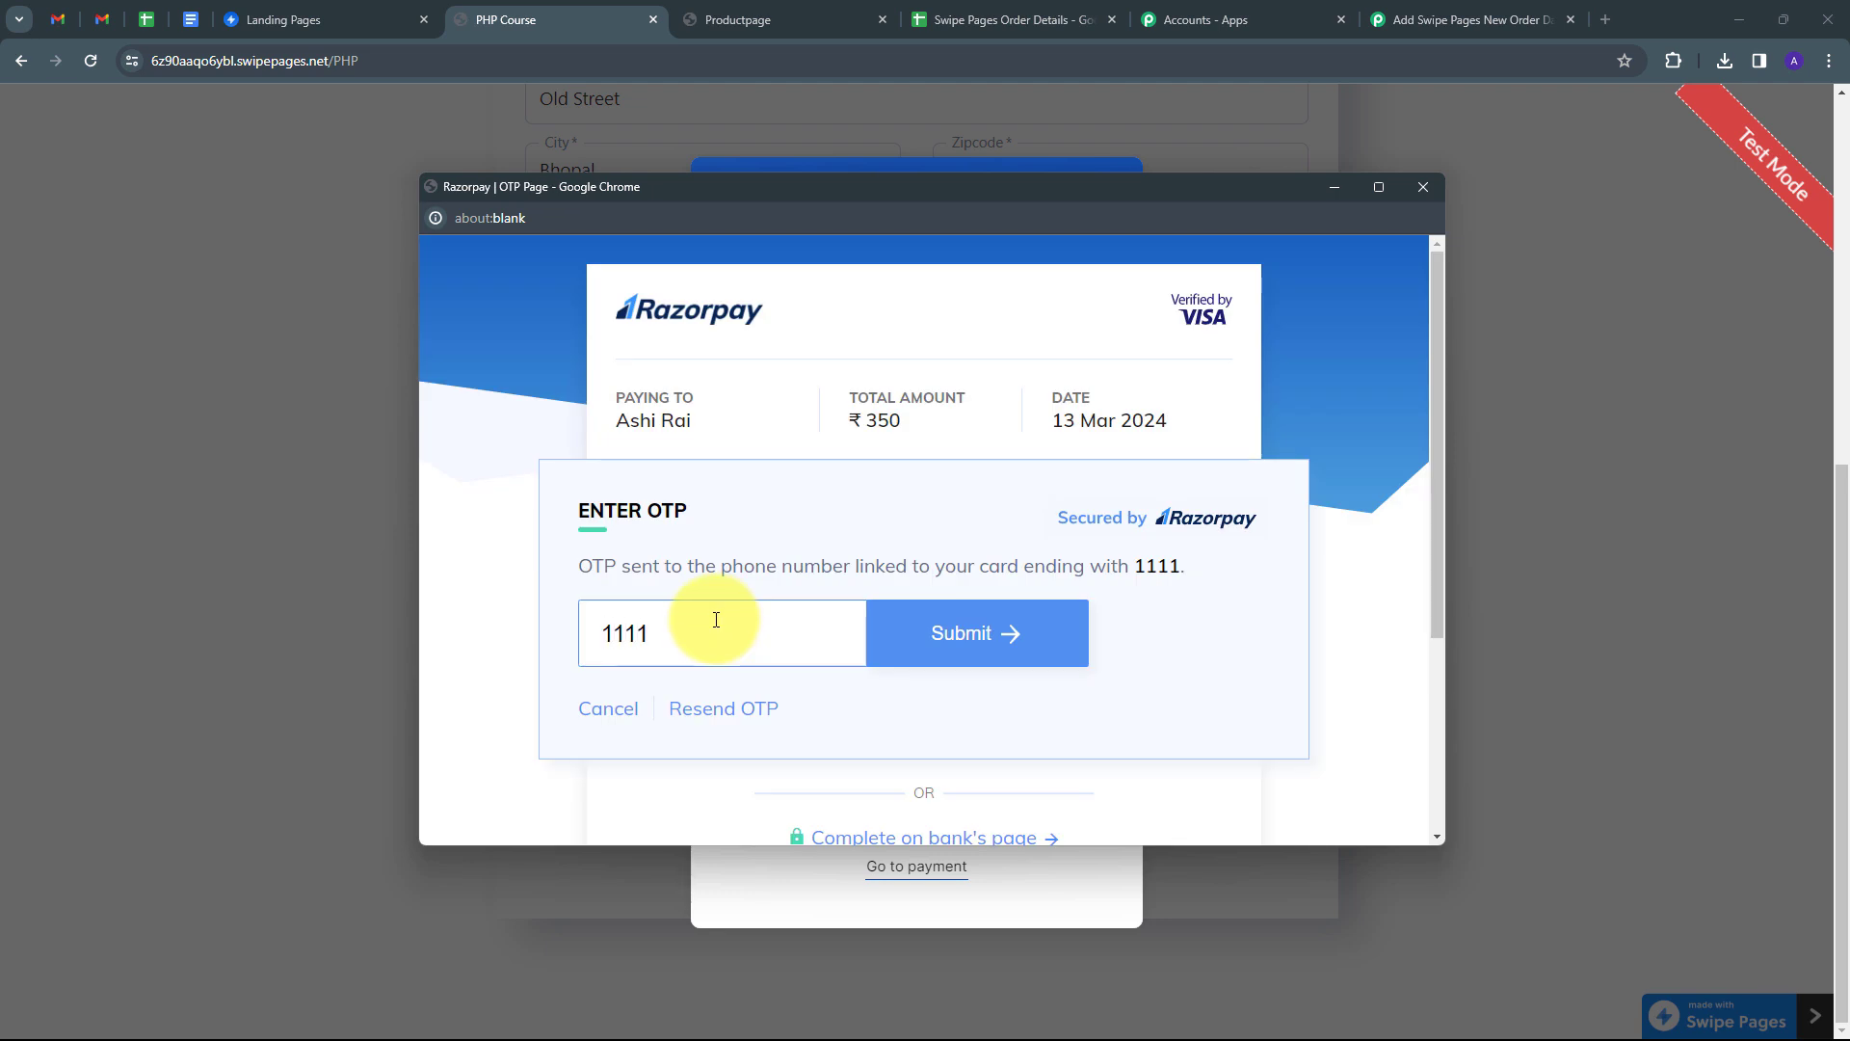
click(1006, 633)
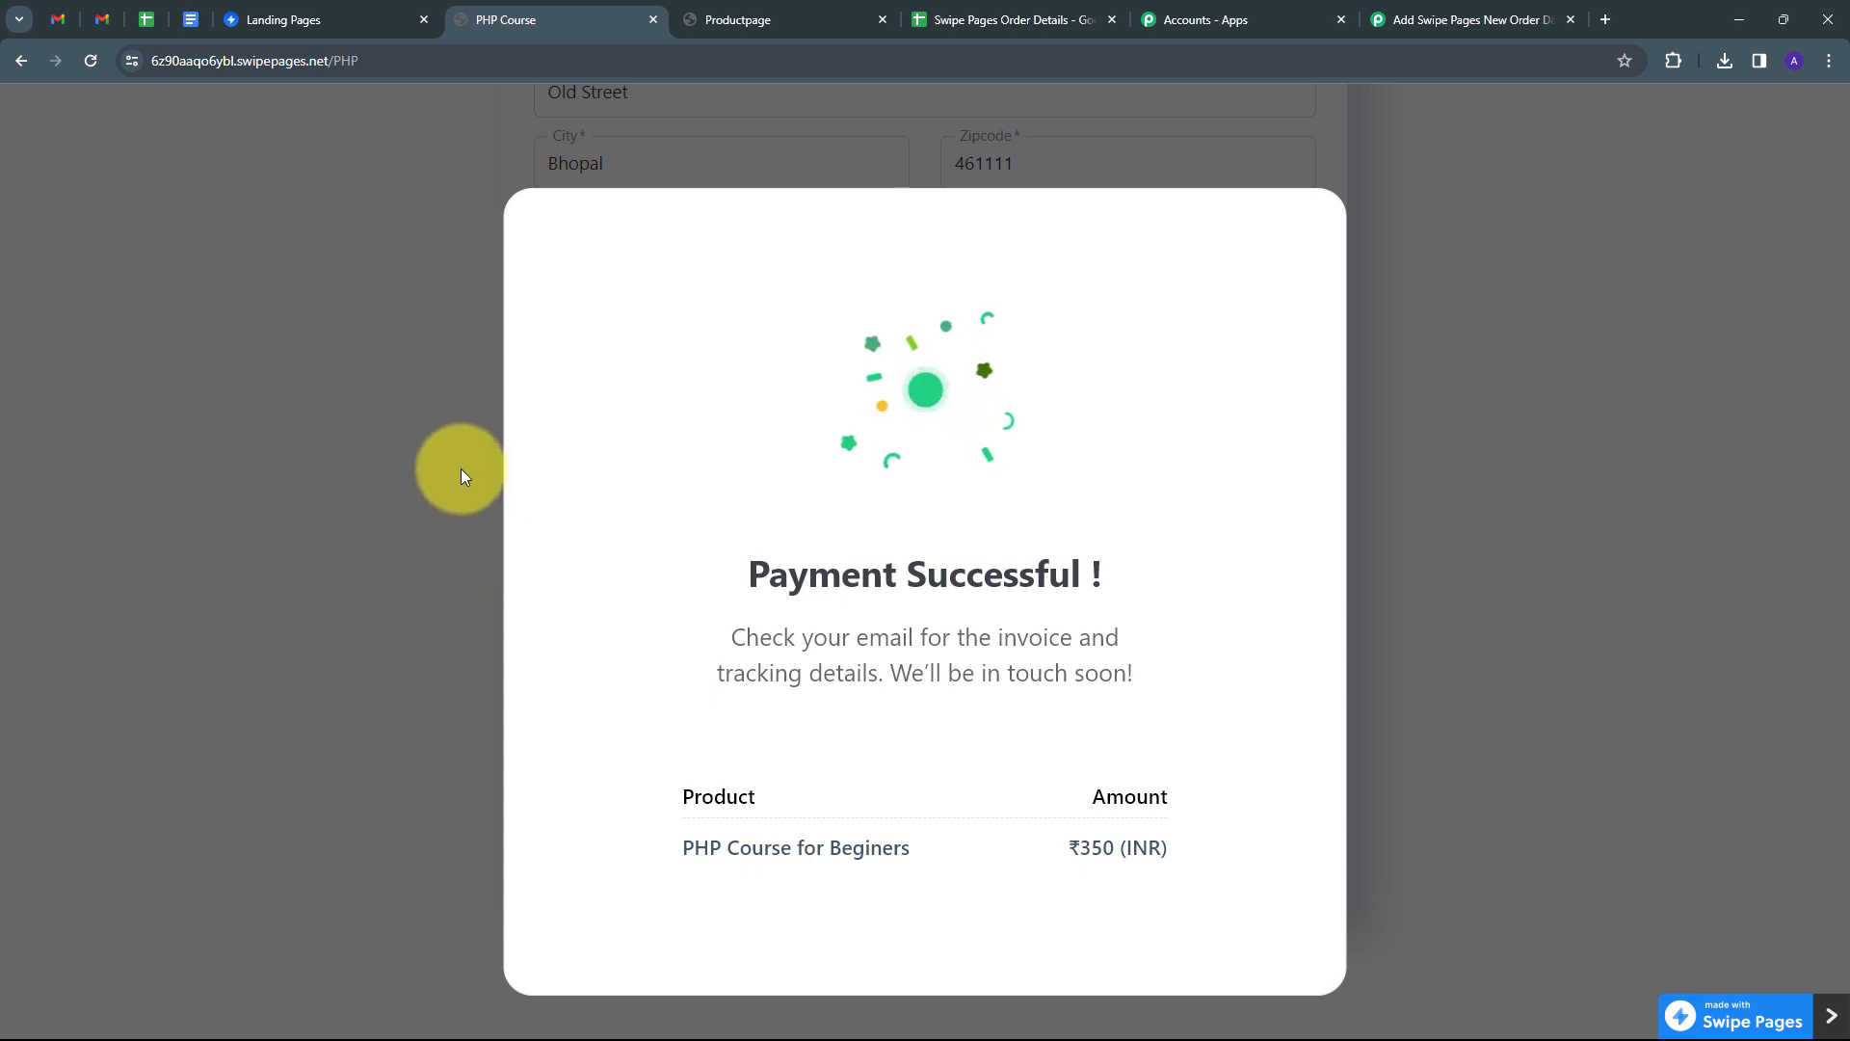
click(925, 22)
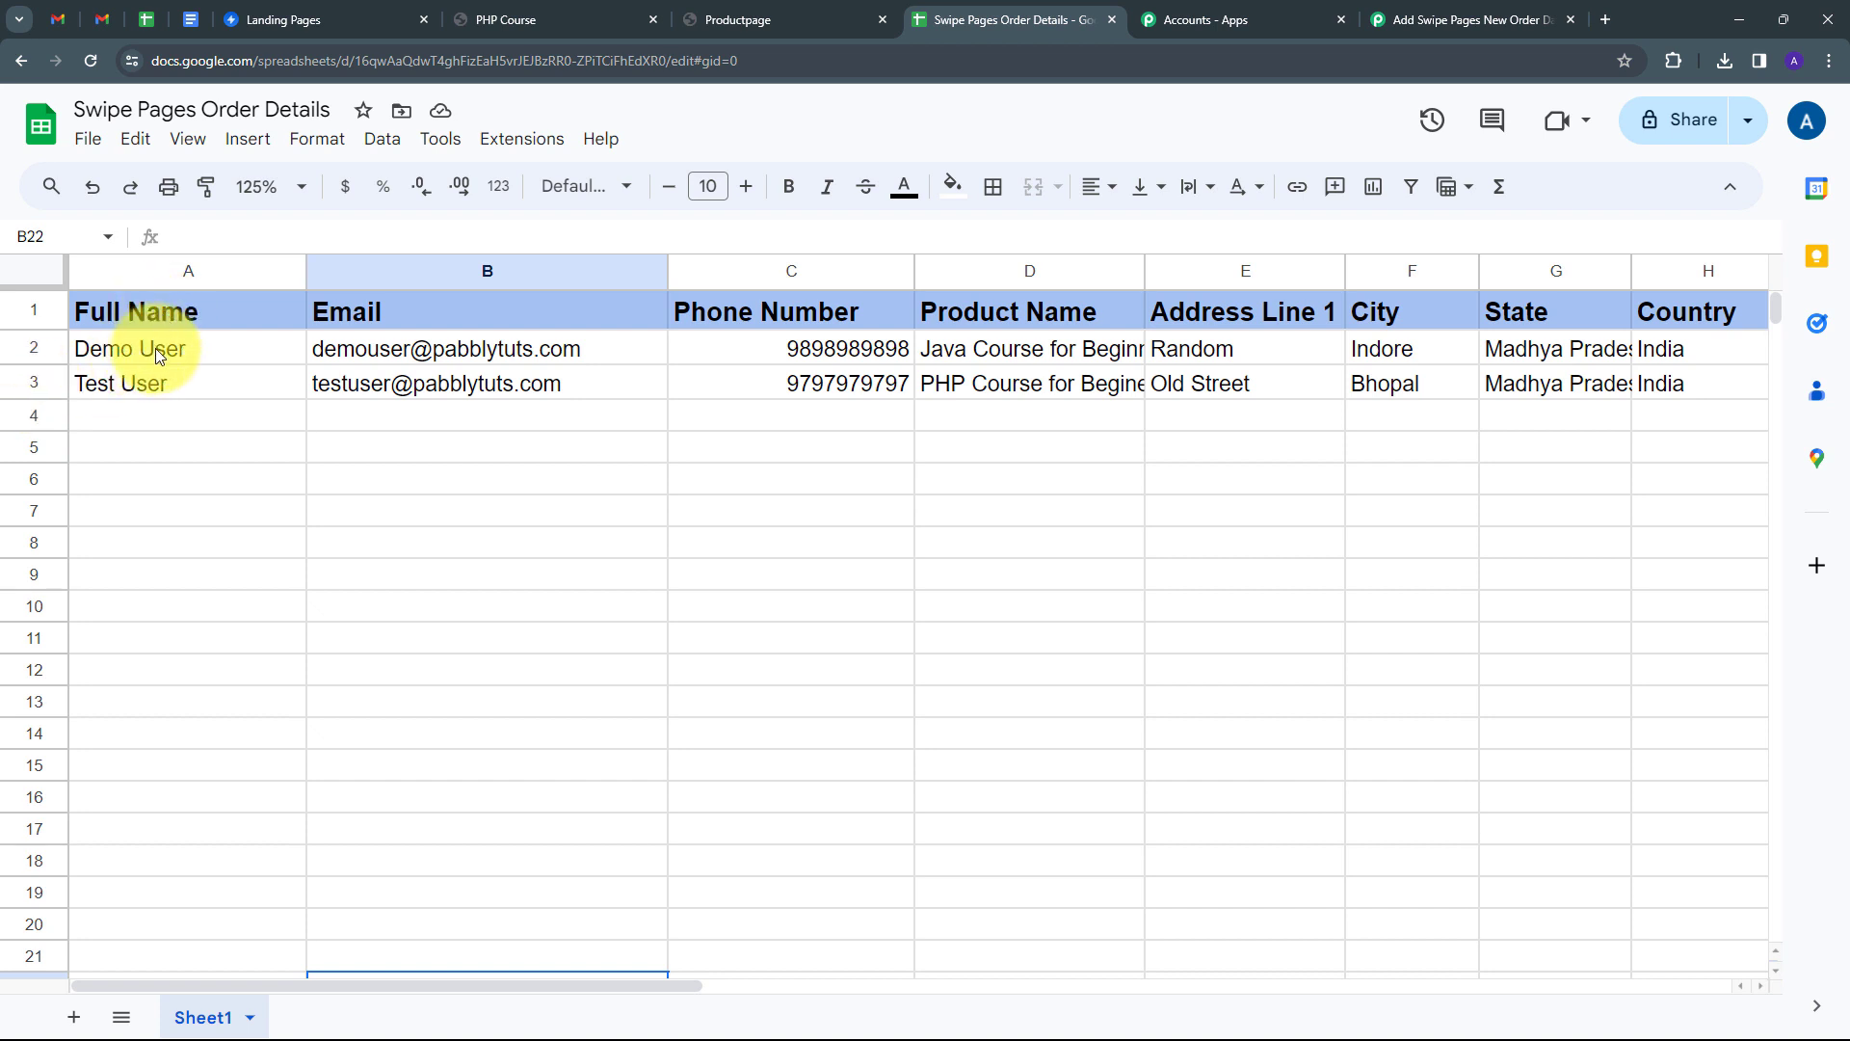
Check row 3's email, phone and product name, and scroll across to ZipCode, Invoice ID and Amount.
click(354, 384)
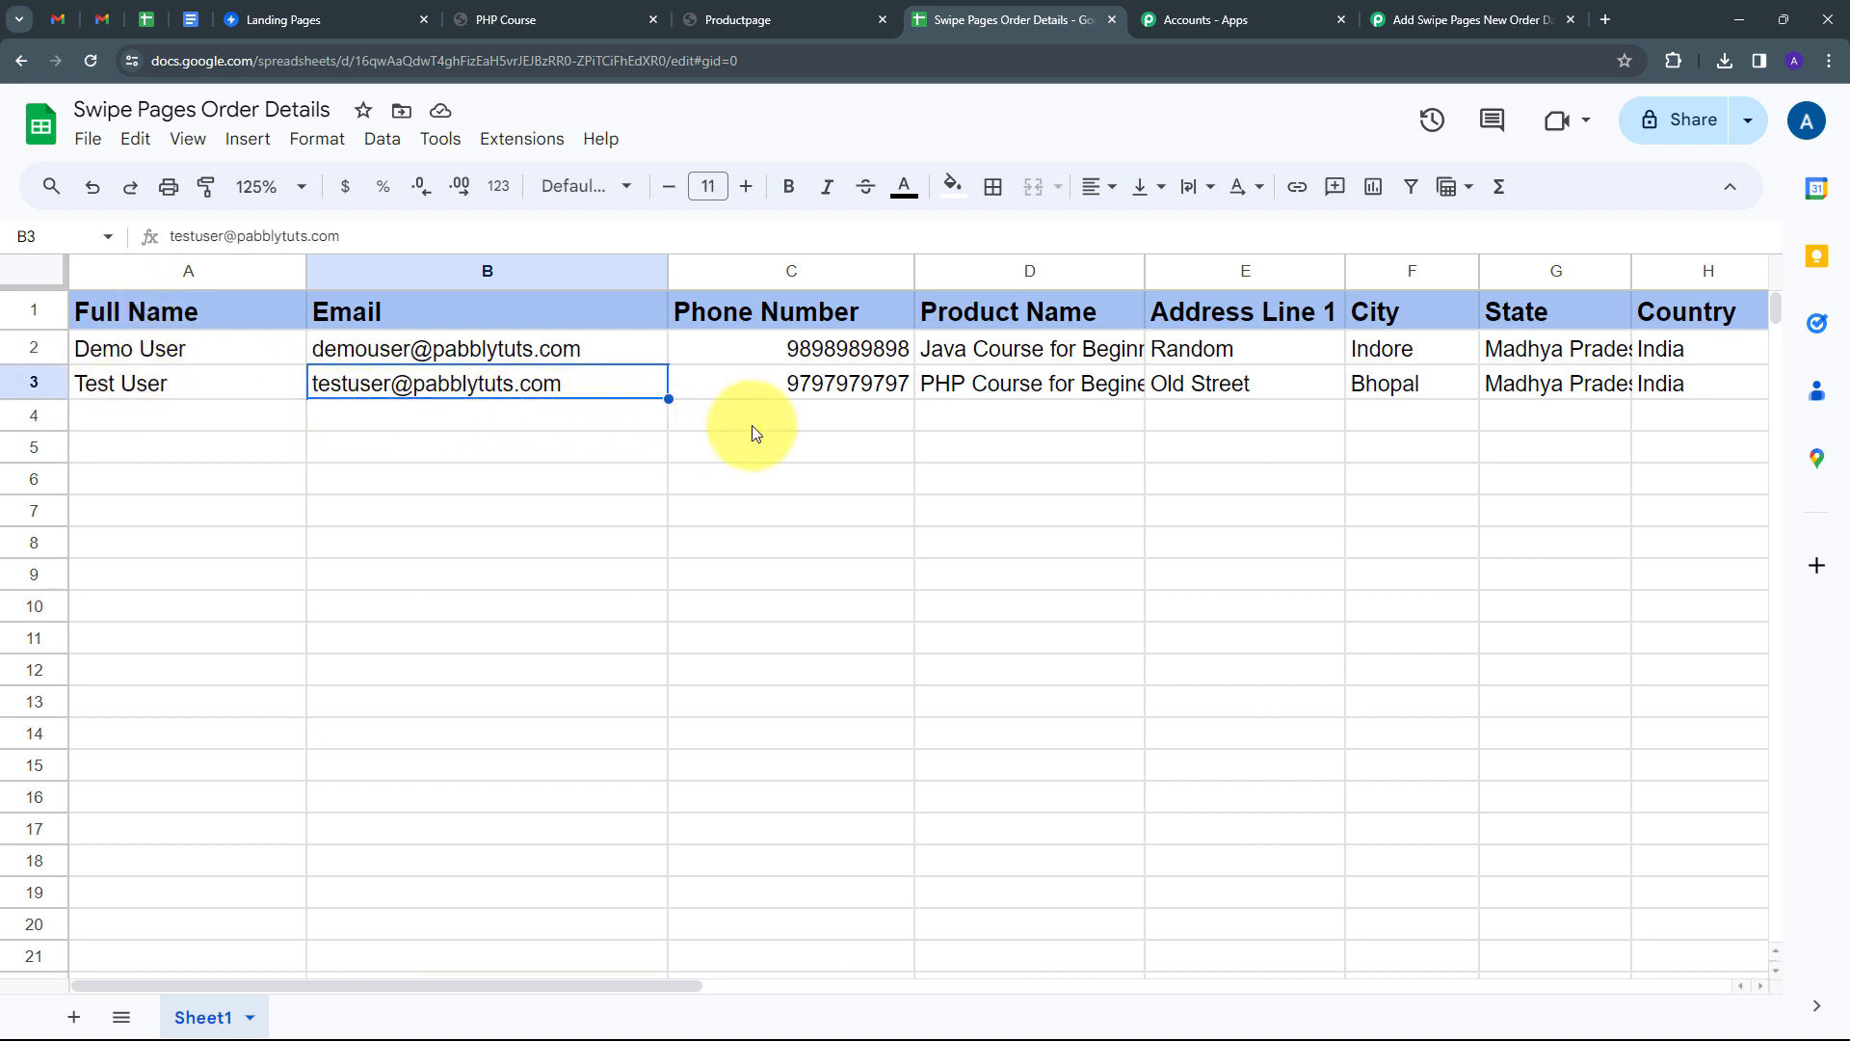
click(830, 380)
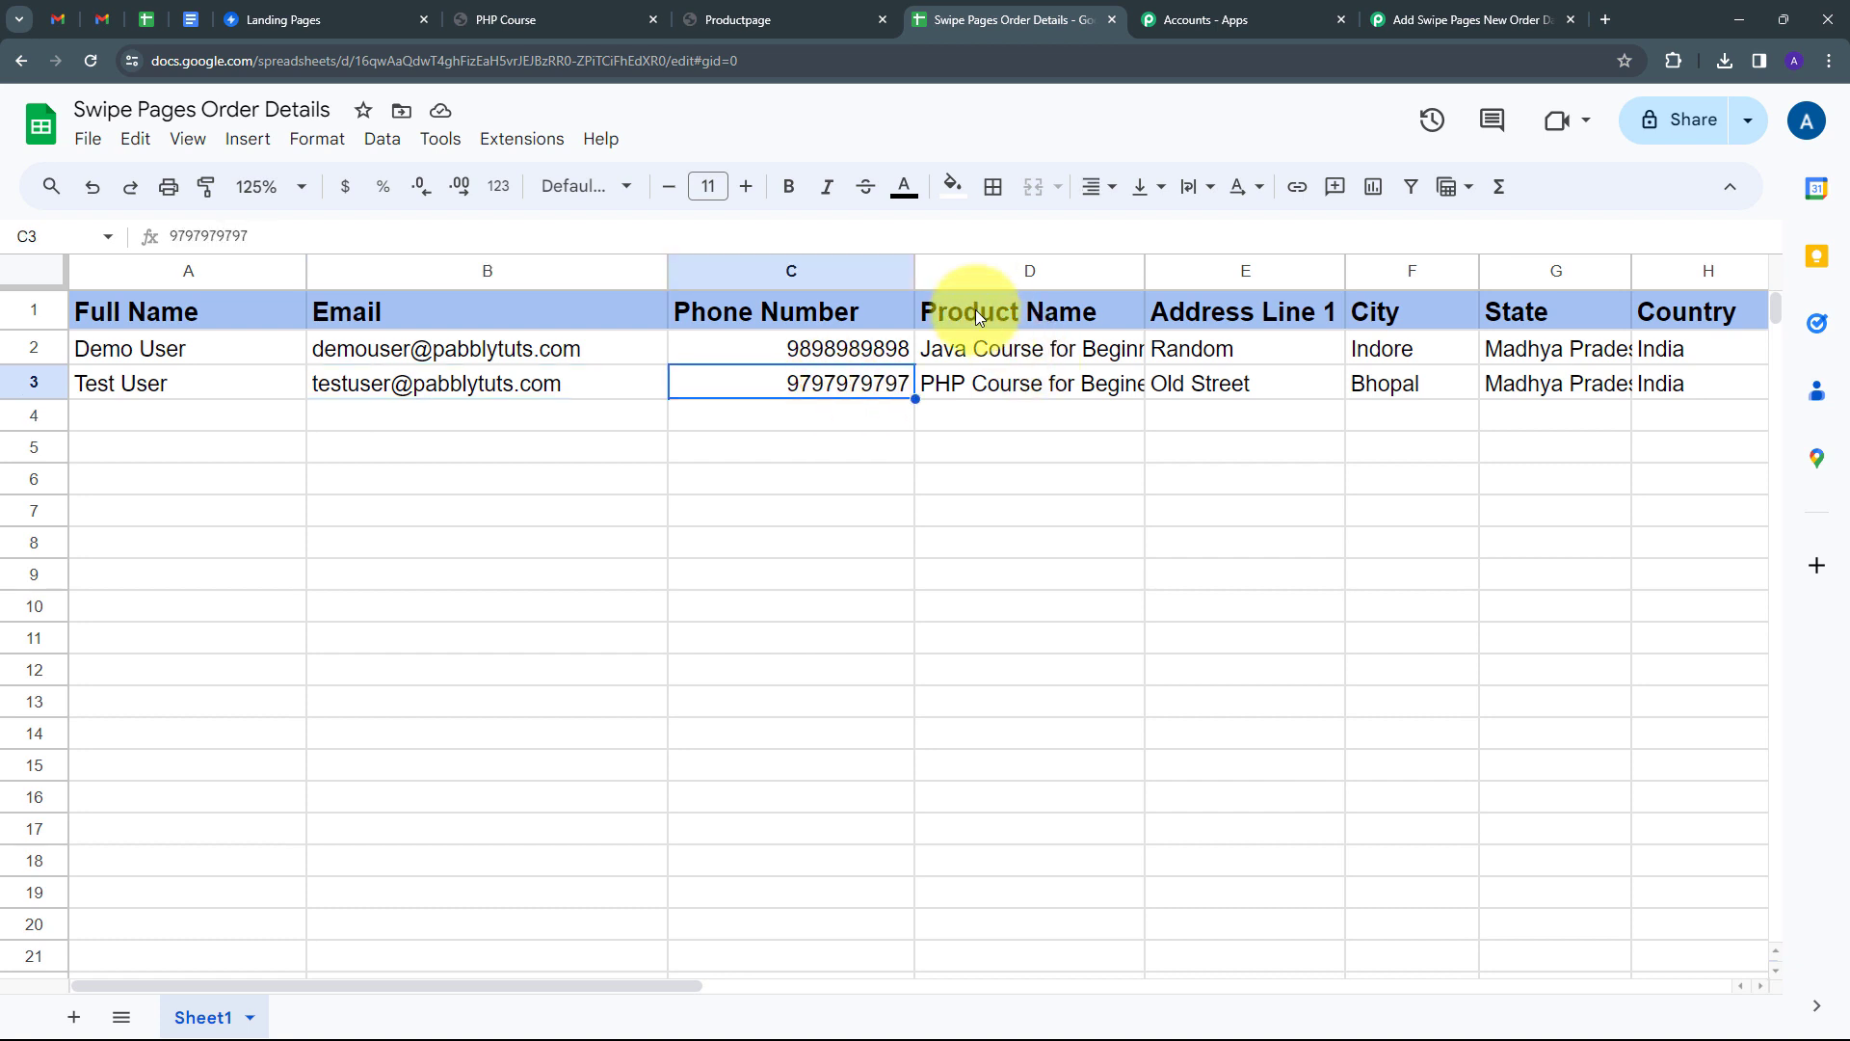
click(998, 376)
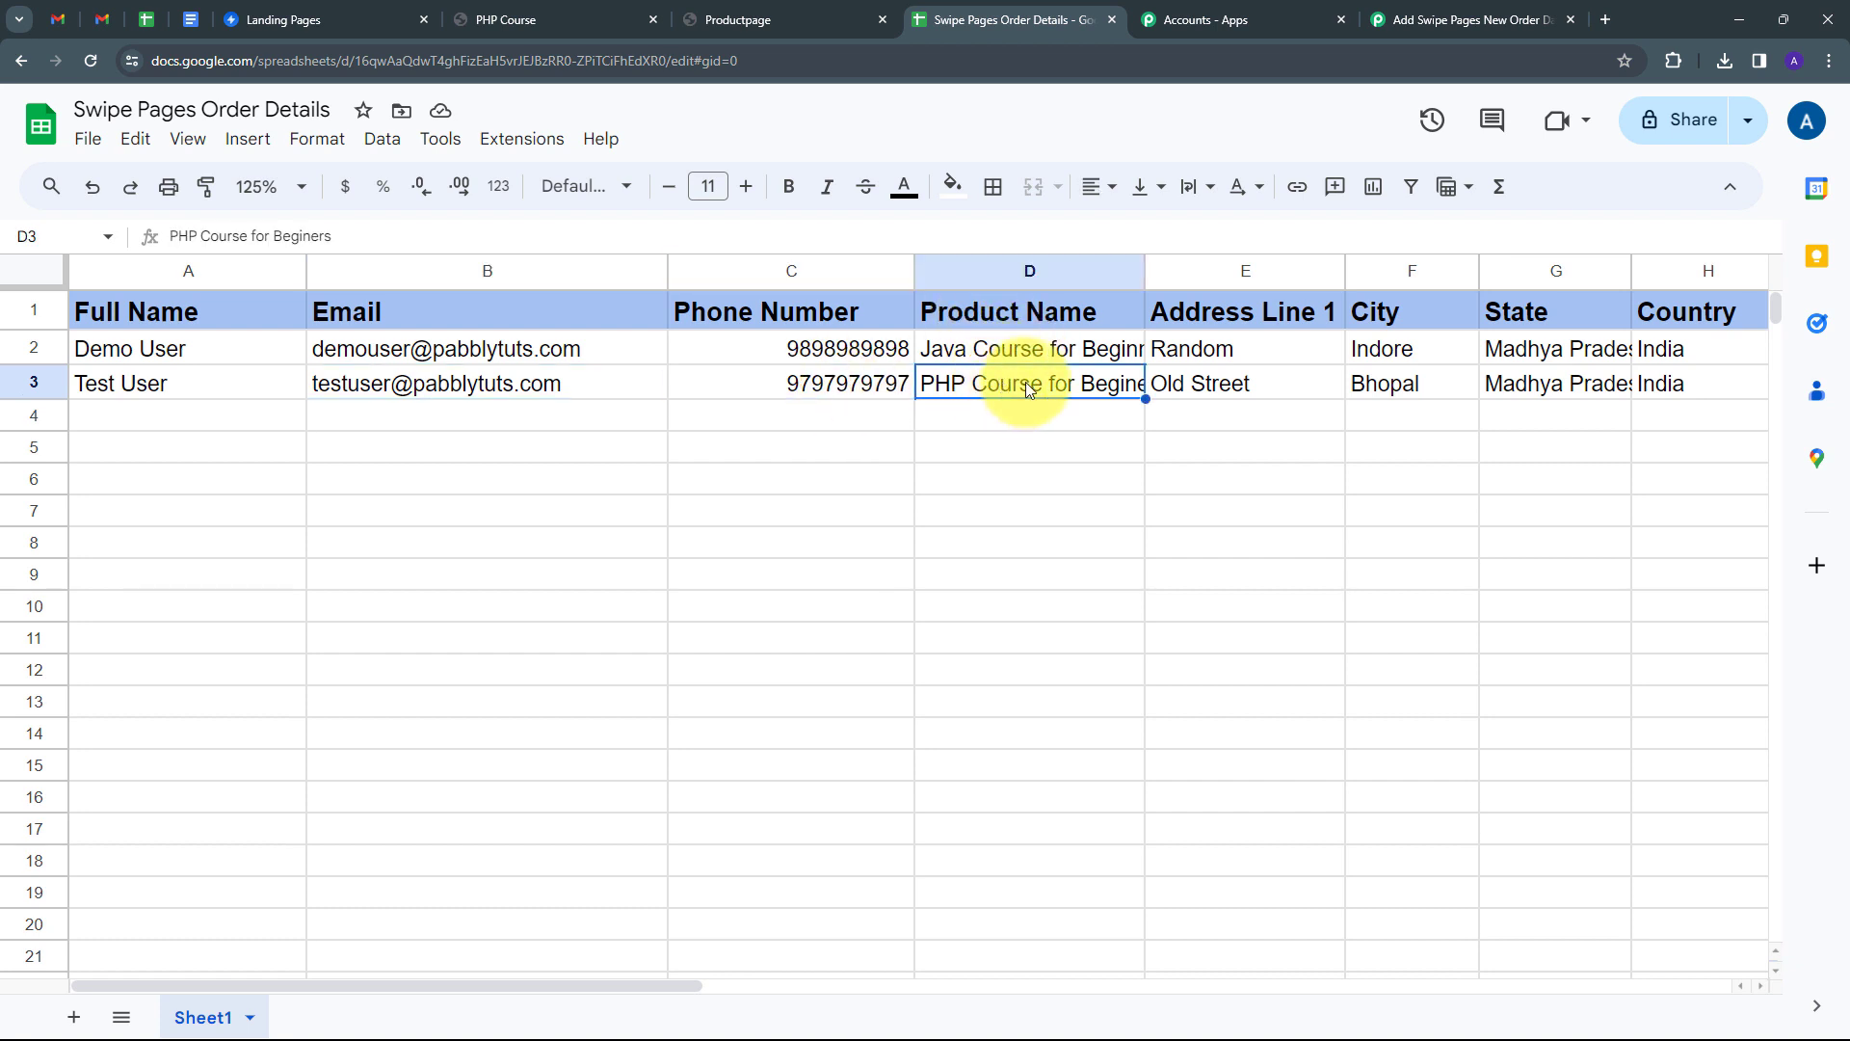
double_click(1025, 381)
click(1222, 415)
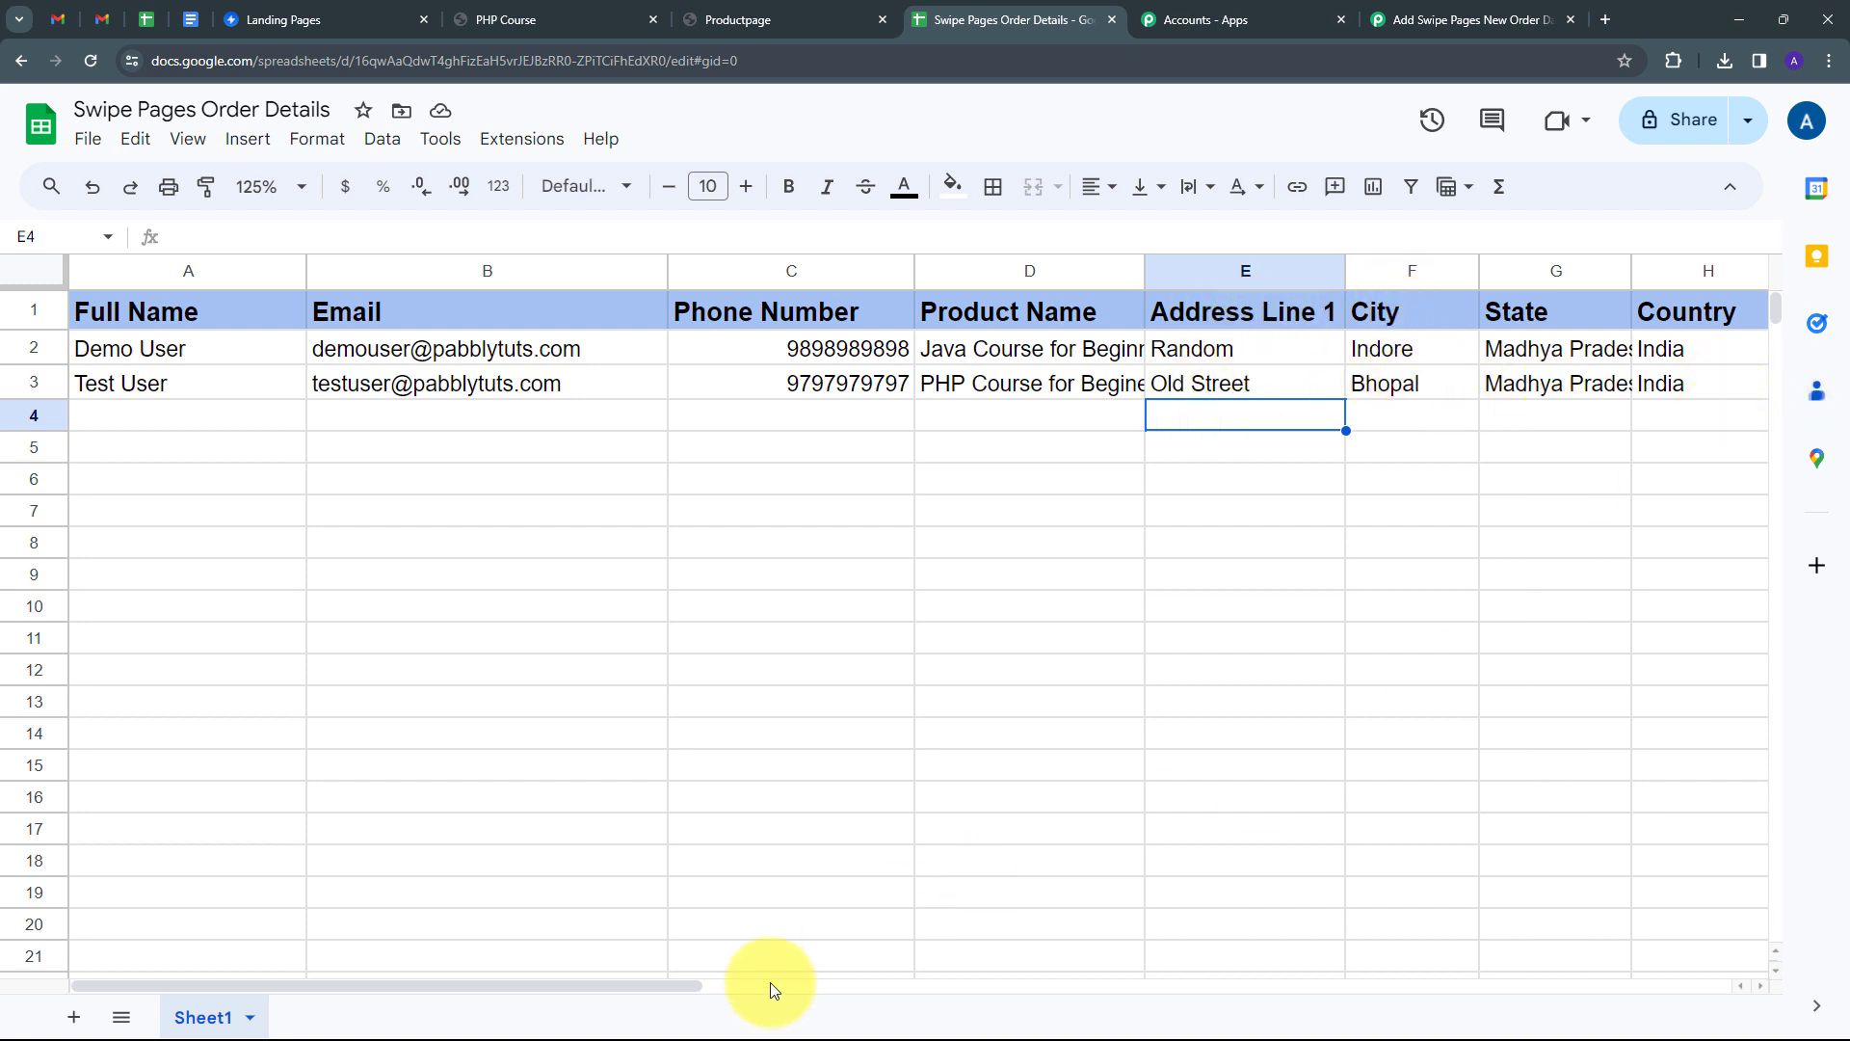
drag(673, 985, 885, 1024)
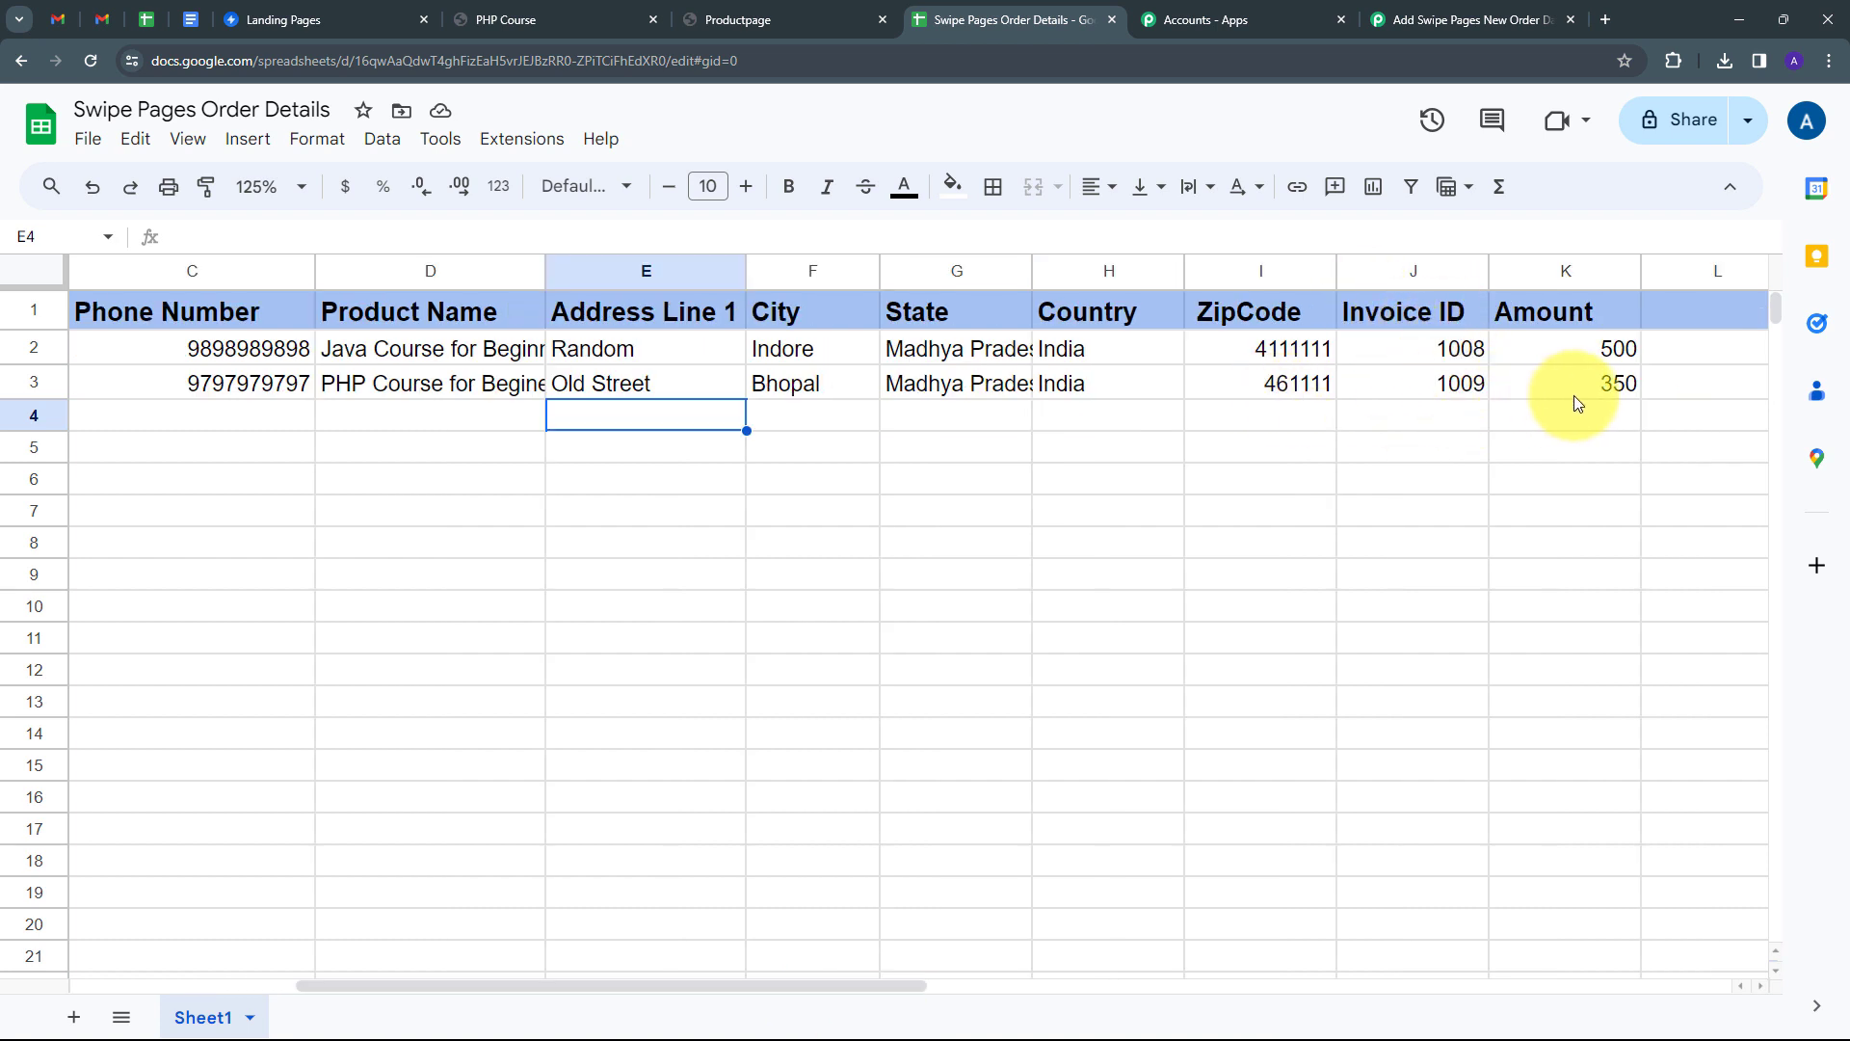
scroll(472, 615, left, 5)
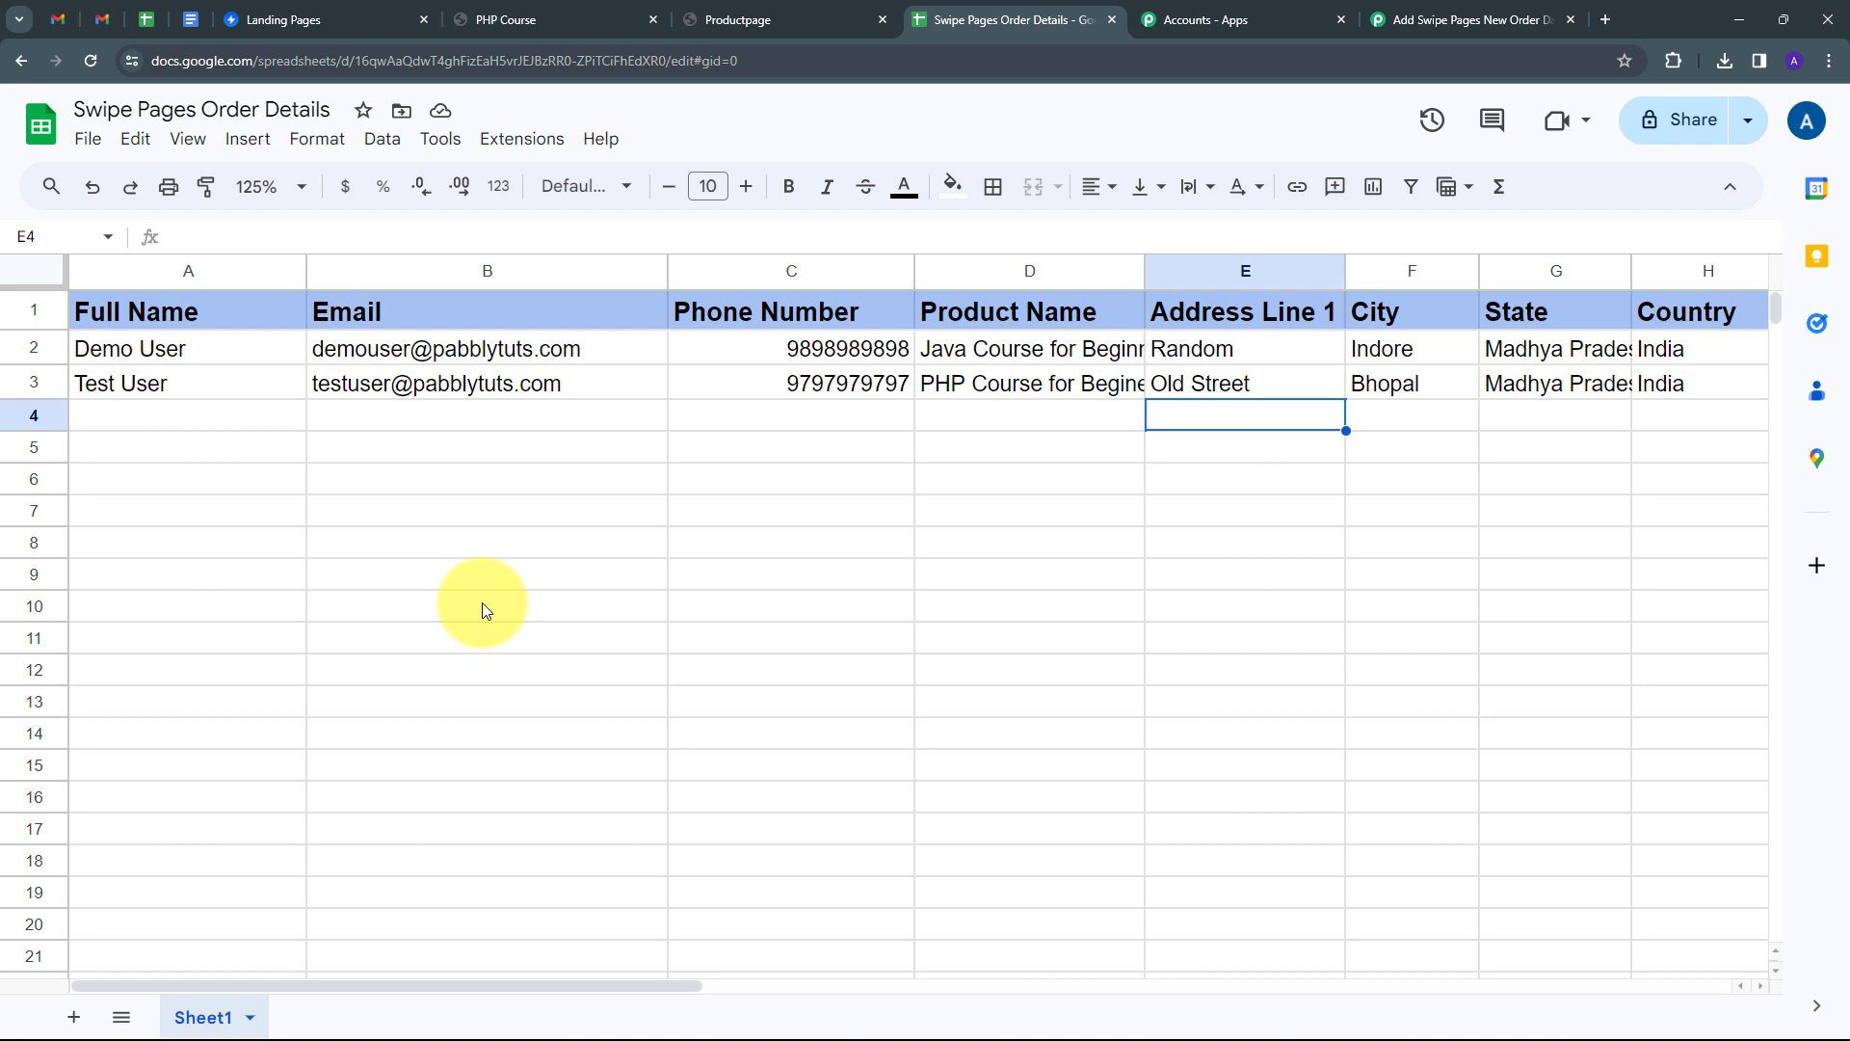
Return to the Pabbly Connect workflow and collapse the Google Sheets step.
click(273, 21)
click(975, 19)
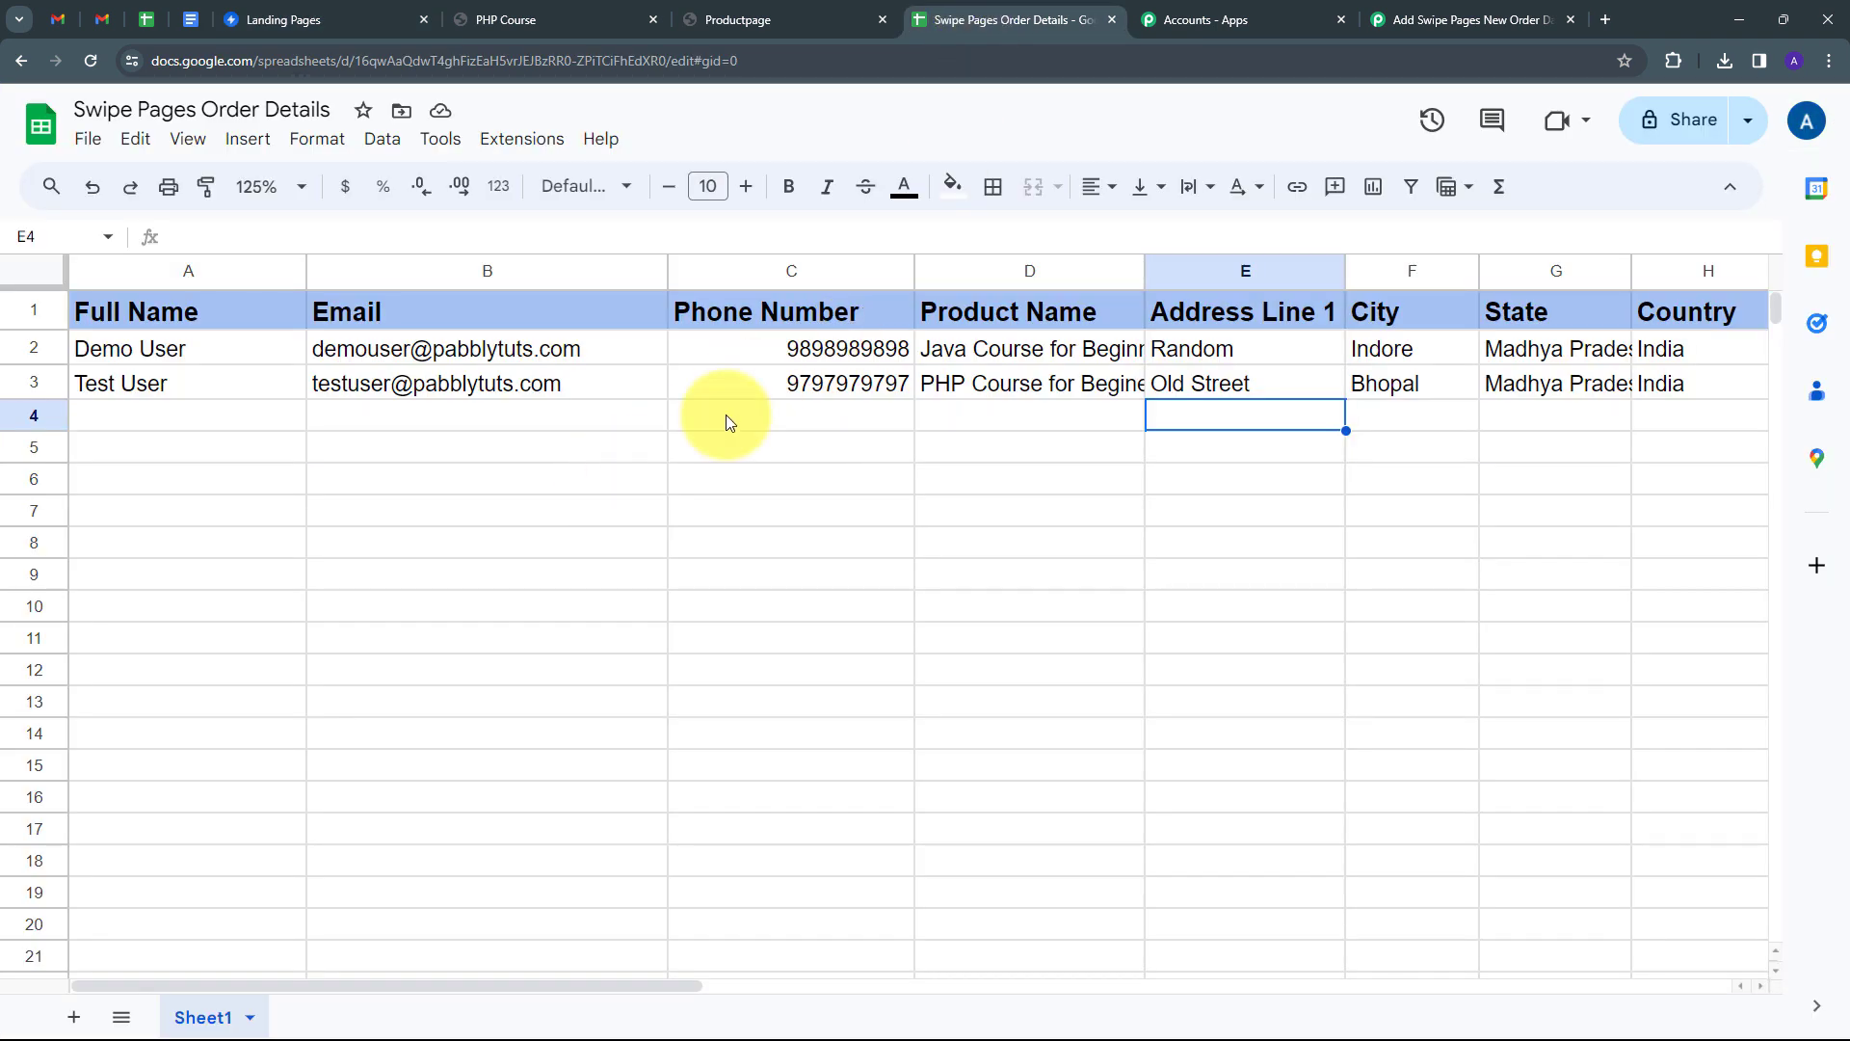
click(1494, 15)
scroll(540, 453, up, 20)
click(515, 457)
scroll(402, 412, up, 1)
scroll(402, 412, up, 1)
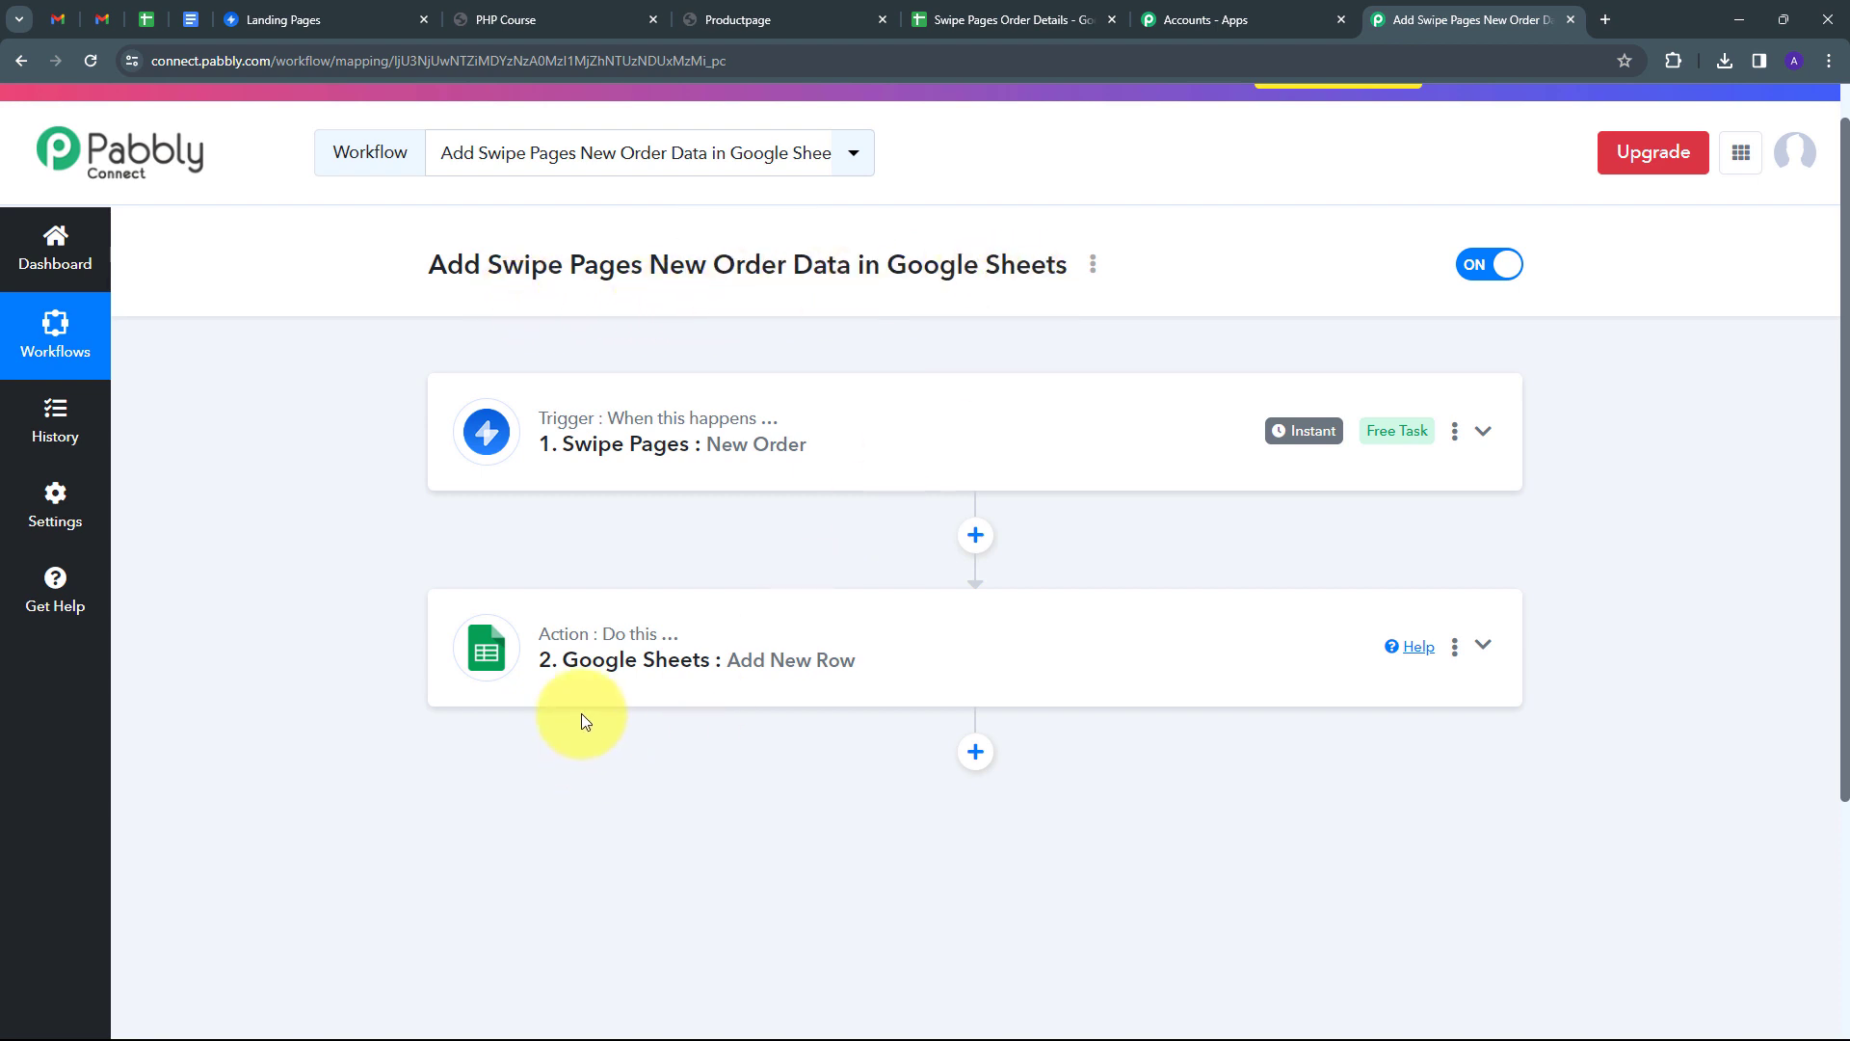
scroll(314, 520, up, 1)
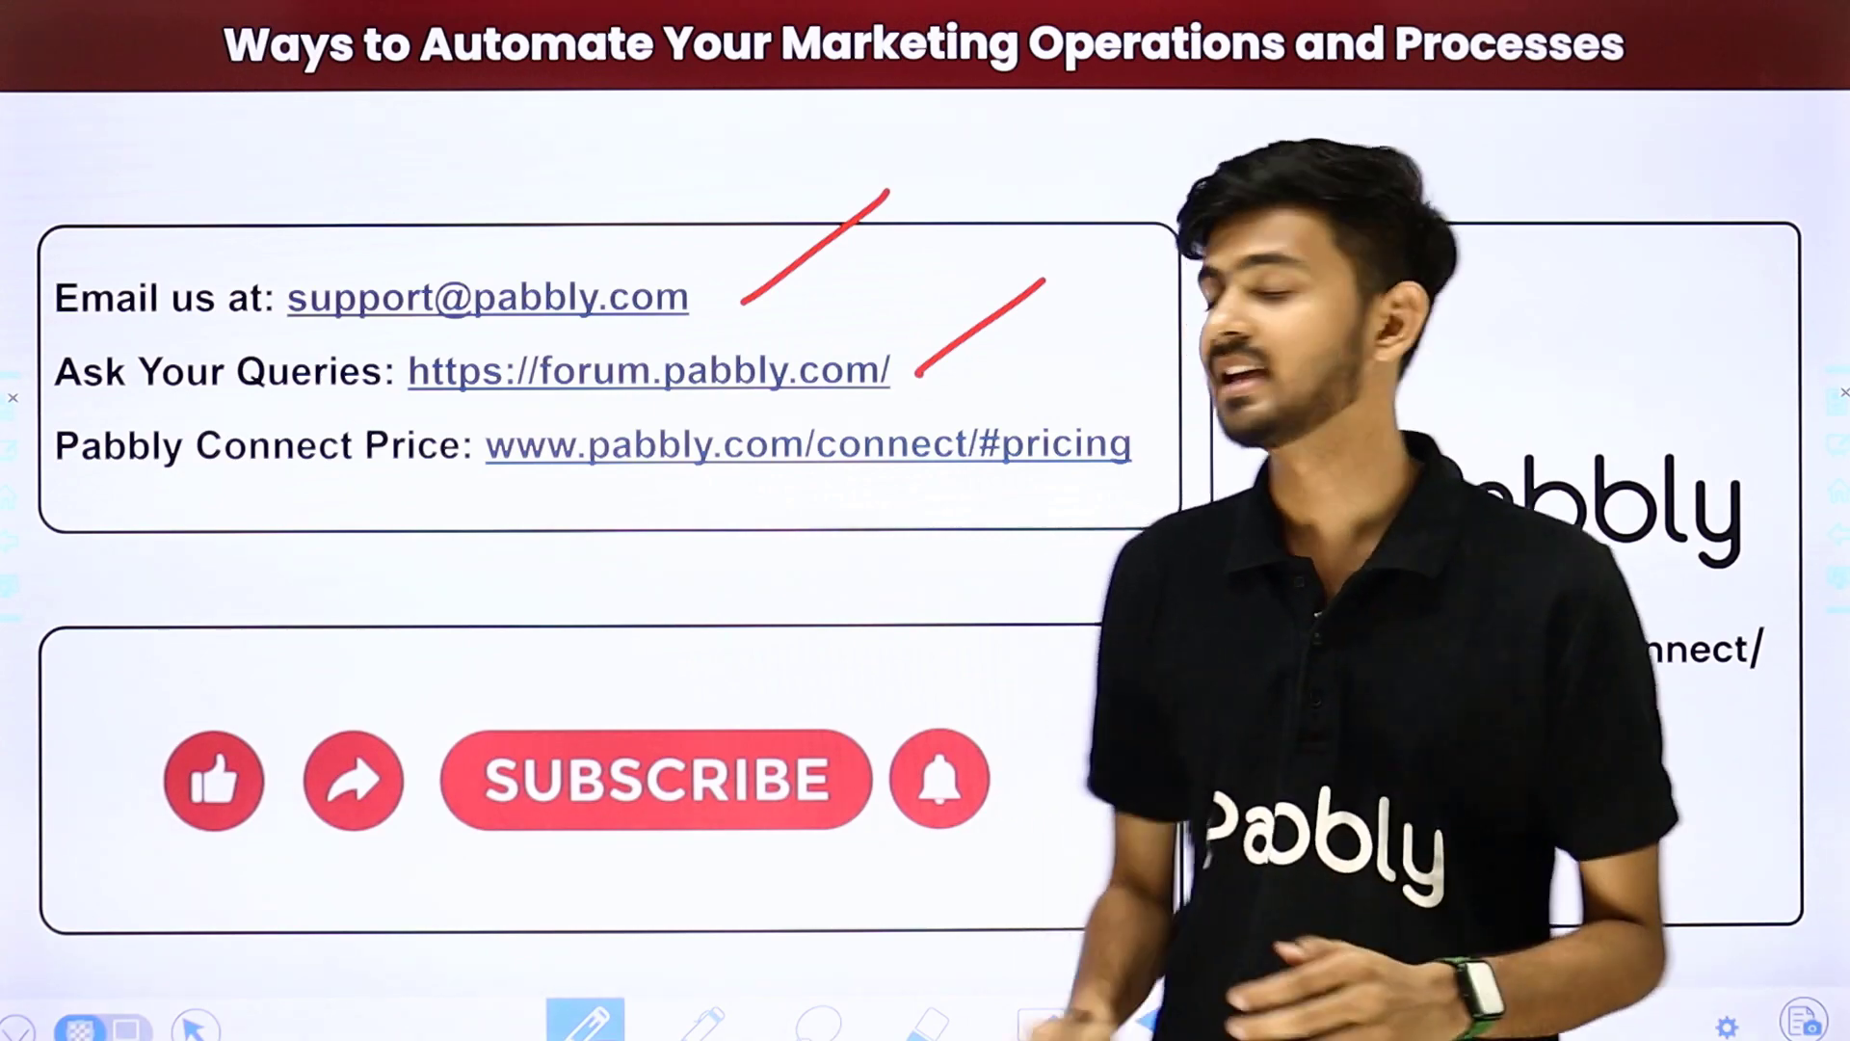
drag(1115, 487, 1258, 383)
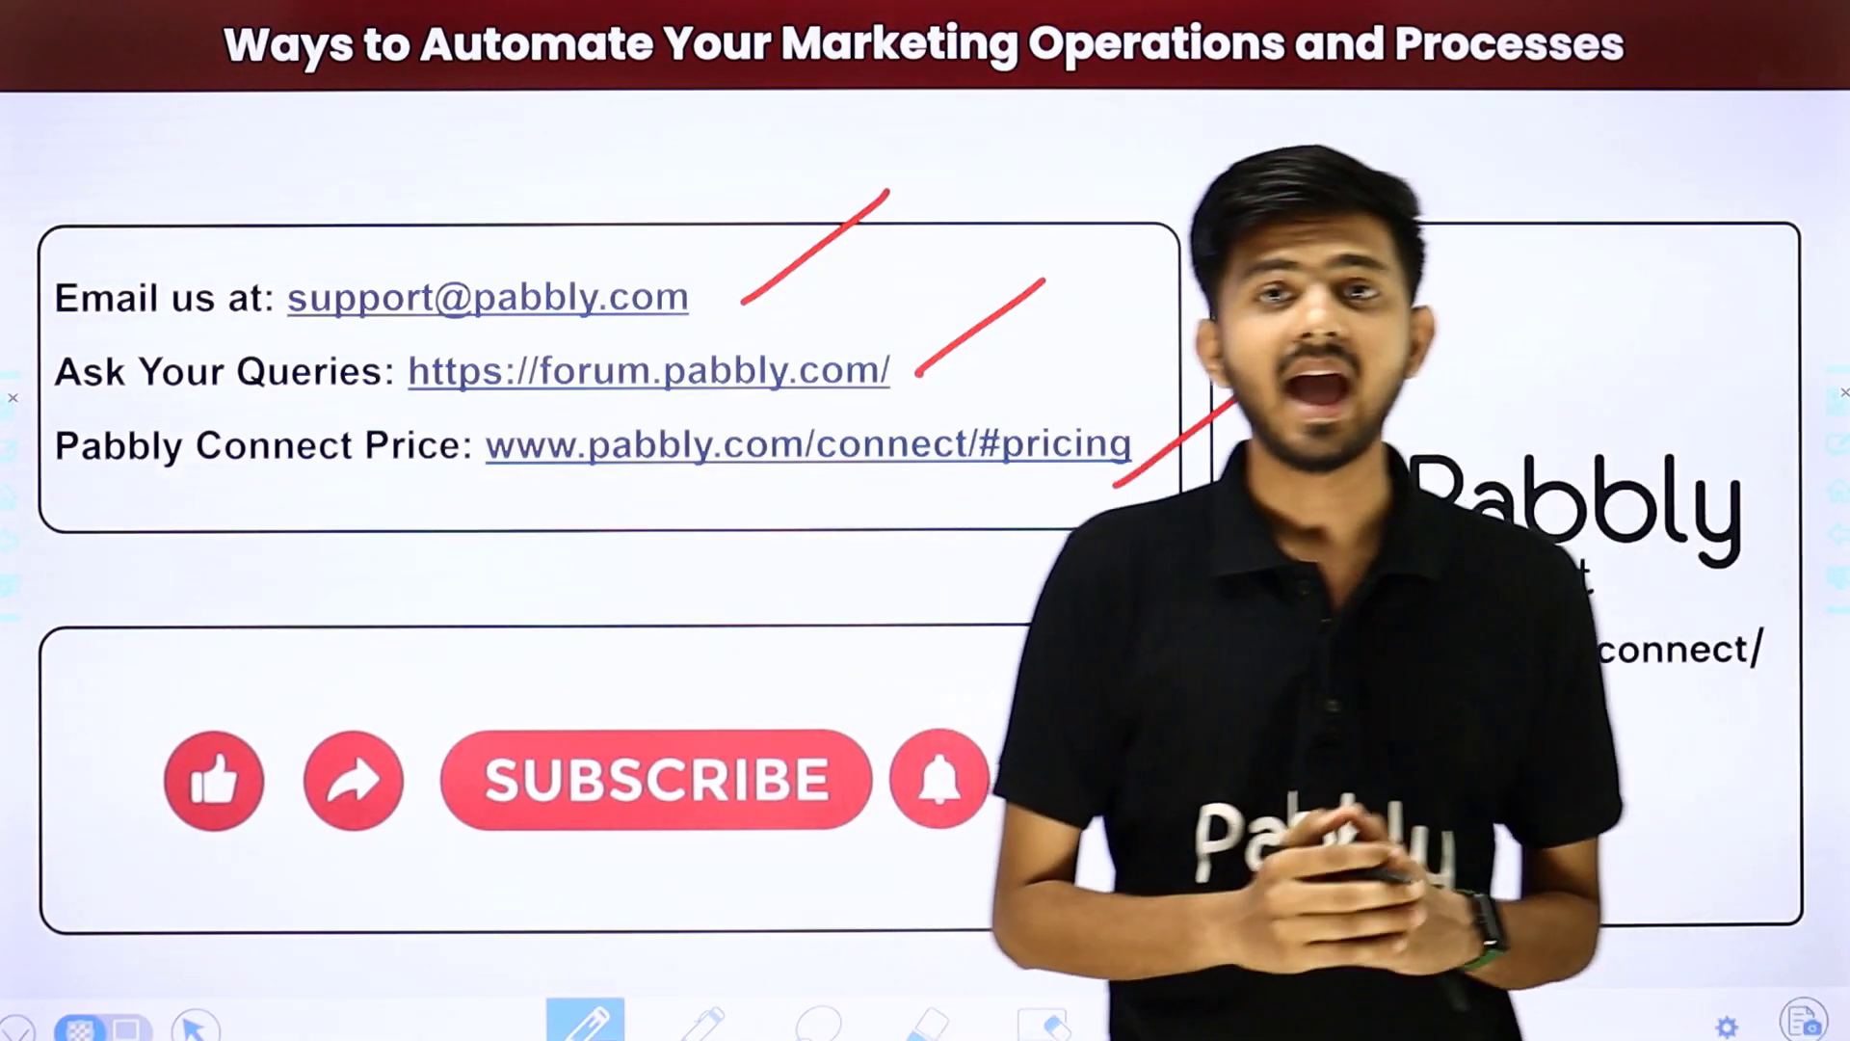